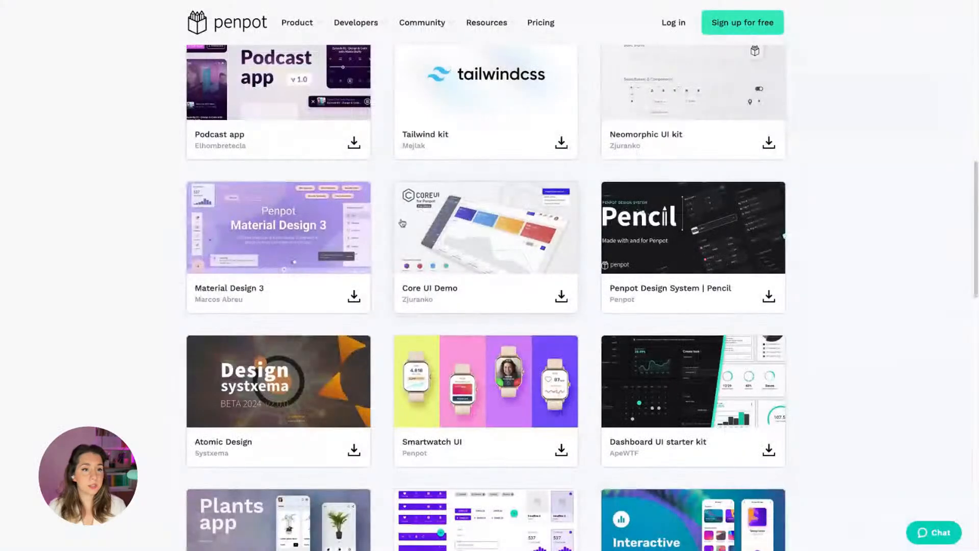
# Step: Browse the design system entries on the Penpot Libraries & templates page, including the Pencil design system
pyautogui.scroll(5, 808, 309)
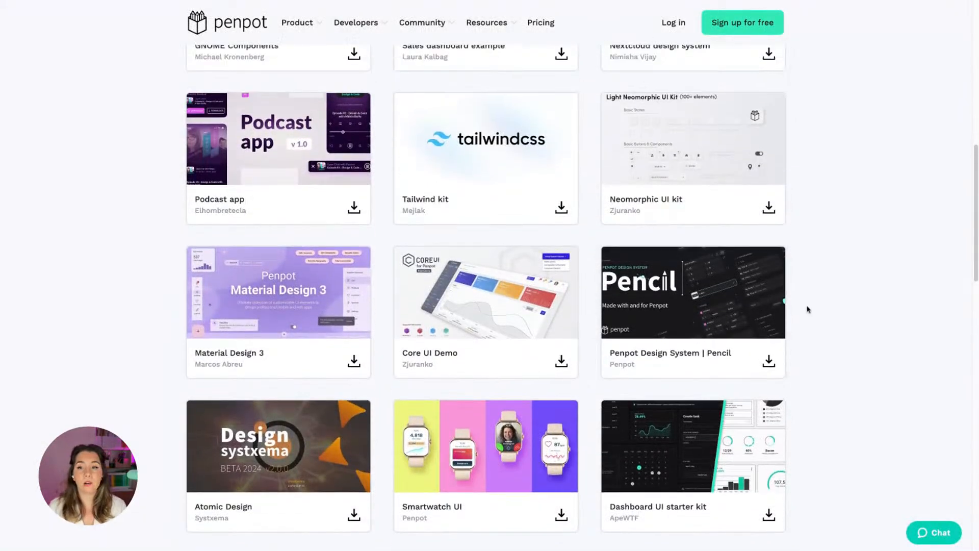
pyautogui.scroll(7, 807, 308)
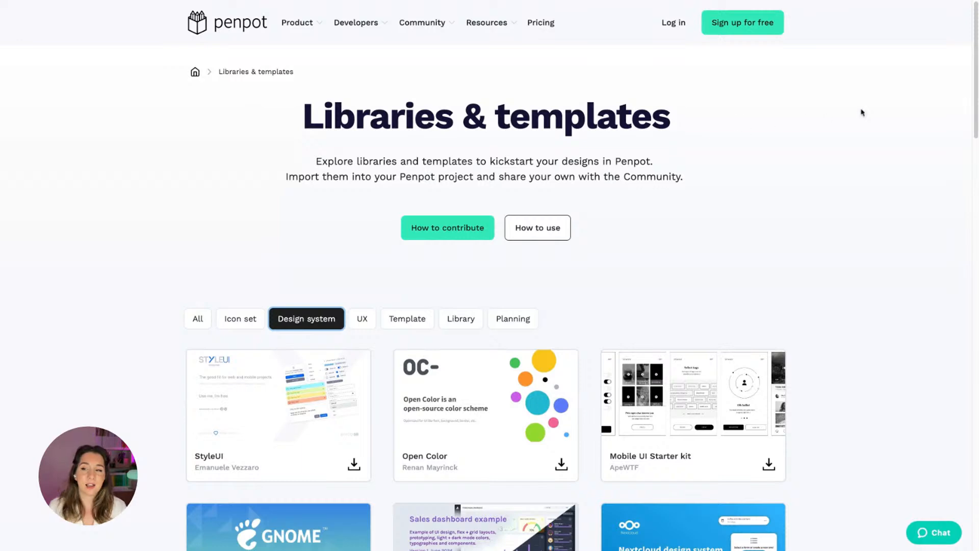
pyautogui.scroll(-4, 967, 68)
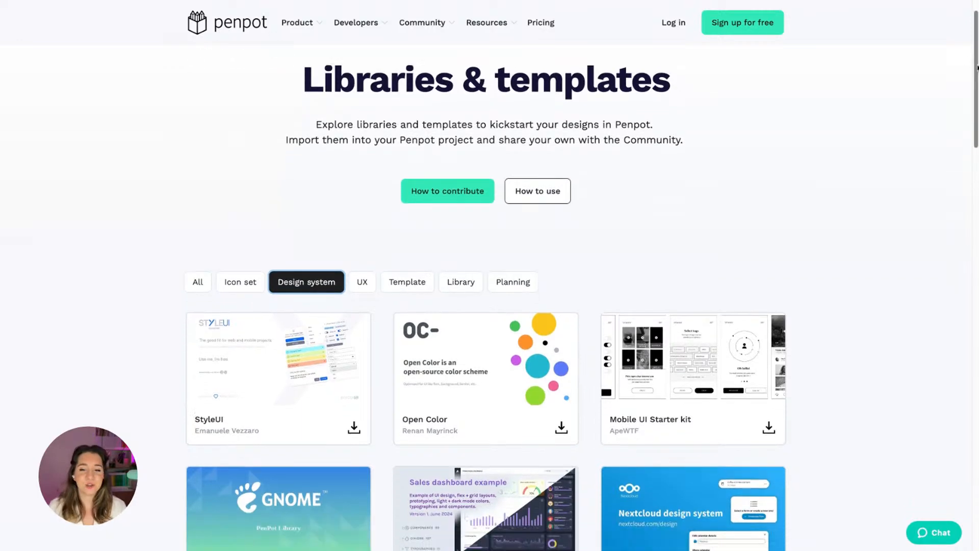
pyautogui.scroll(-8, 976, 68)
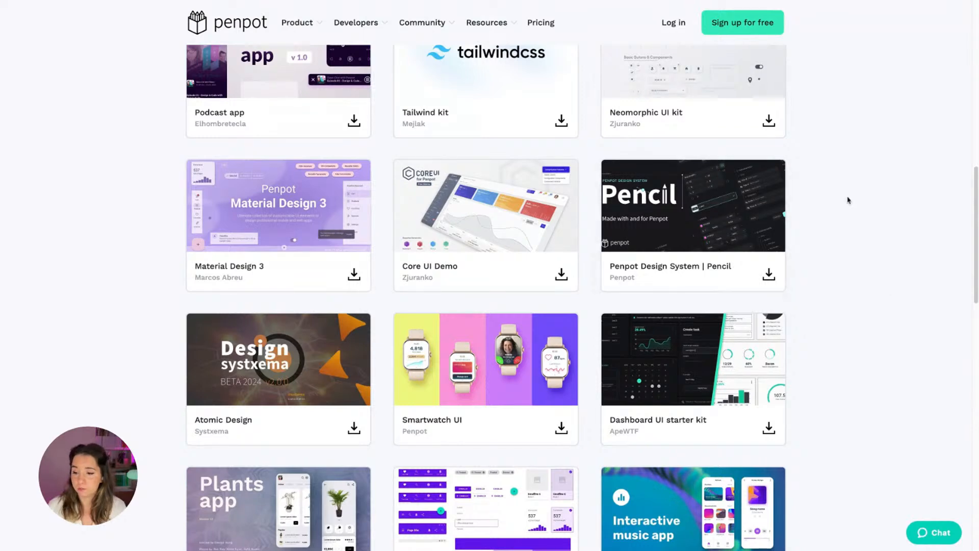
pyautogui.scroll(2, 889, 221)
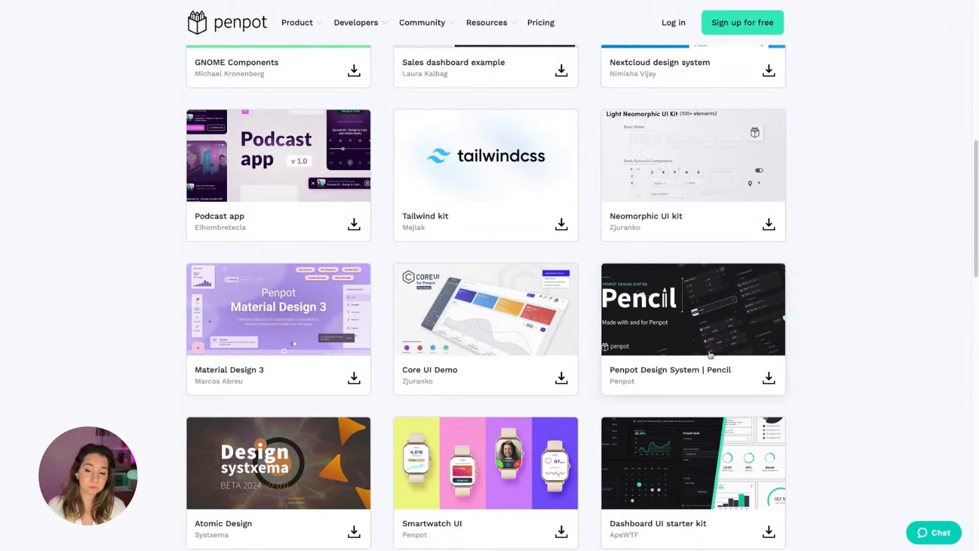
pyautogui.scroll(2, 826, 230)
pyautogui.scroll(3, 826, 236)
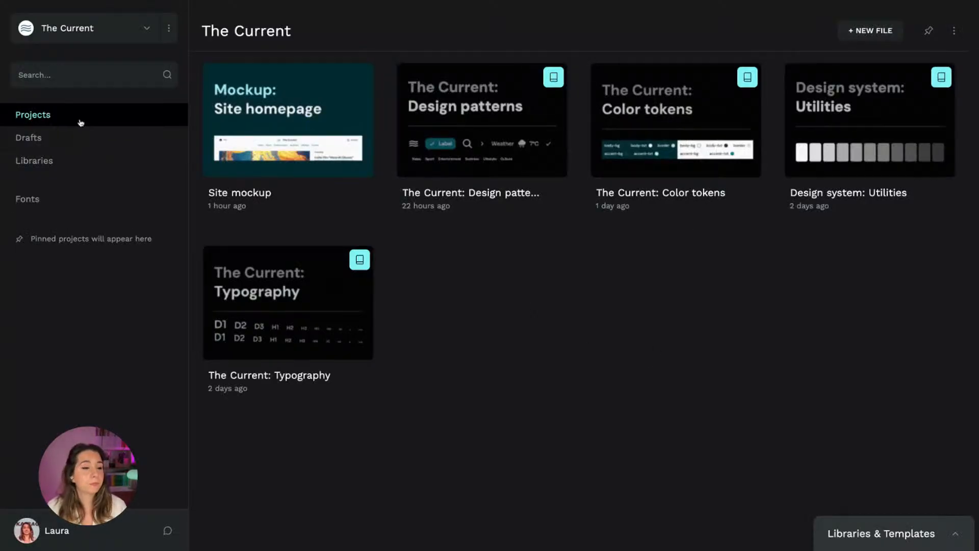
# Step: Go to the overview of all projects and review the actions available for the Templates project
pyautogui.click(93, 119)
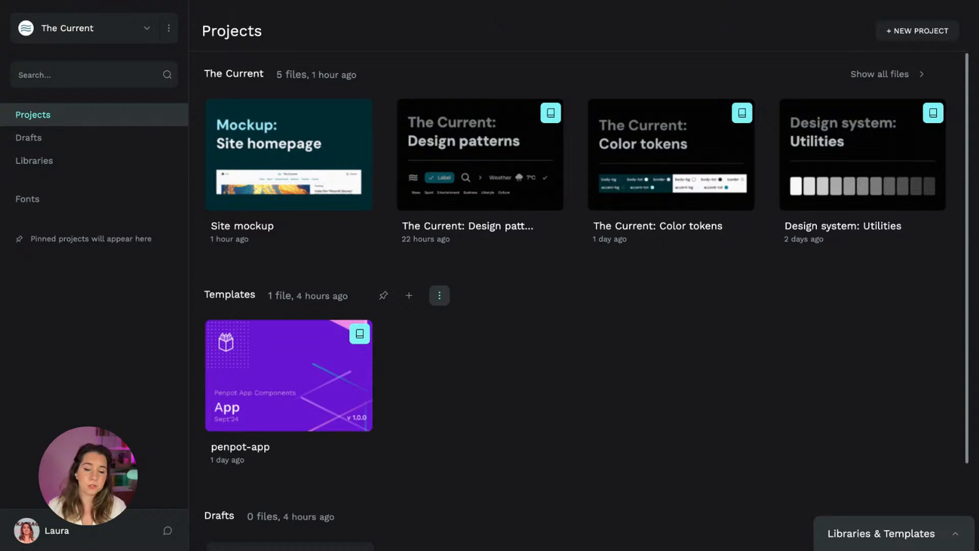
pyautogui.click(439, 295)
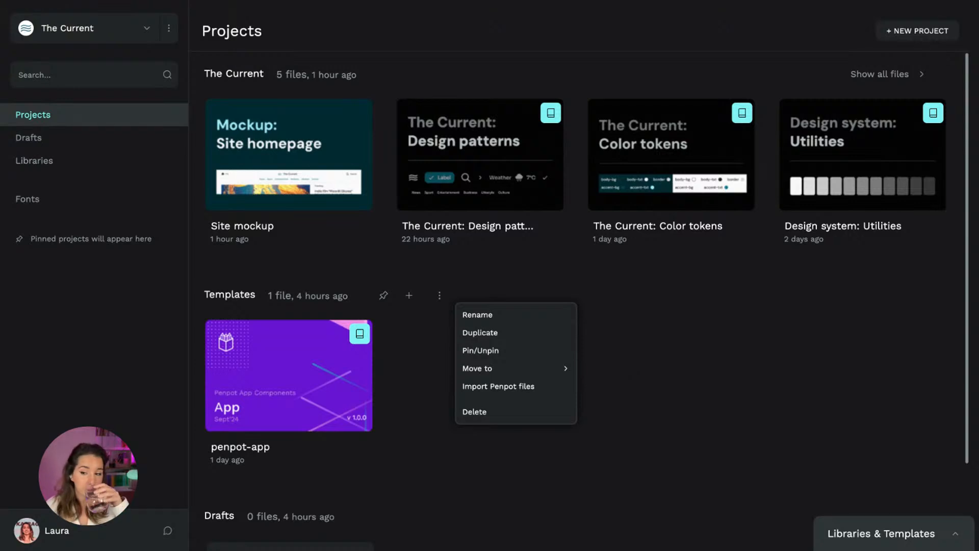
pyautogui.click(611, 360)
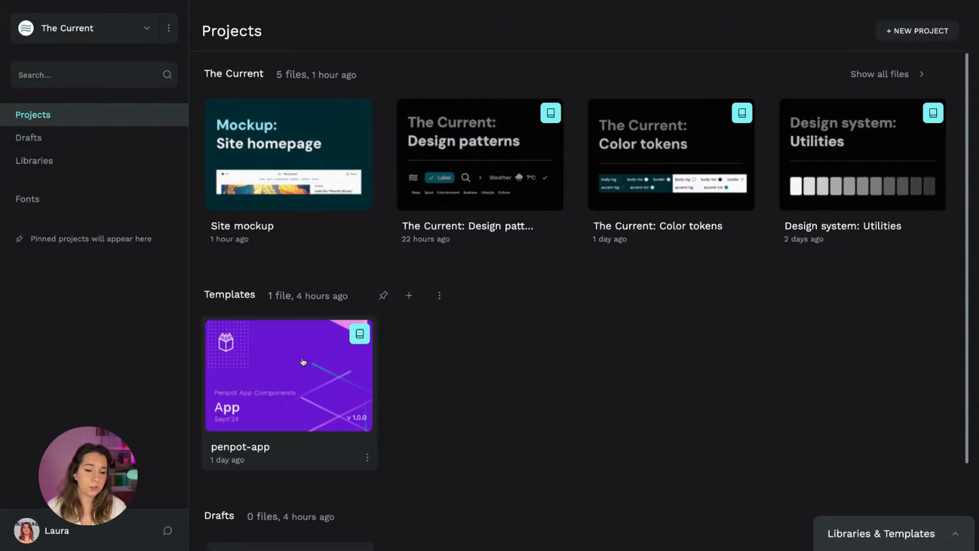
# Step: Open the penpot-app file from the Templates project and look through its Getting started and Accordion pages
pyautogui.doubleClick(329, 367)
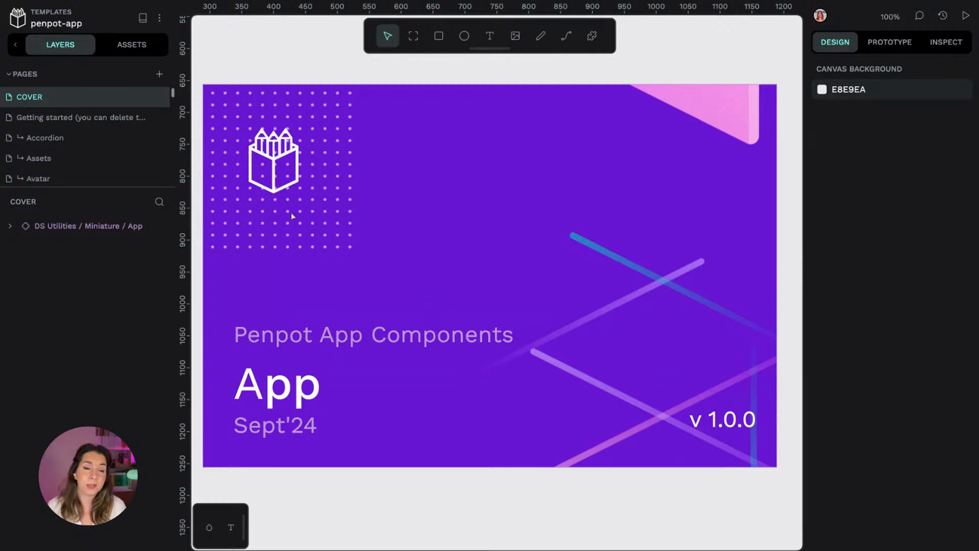
pyautogui.click(72, 118)
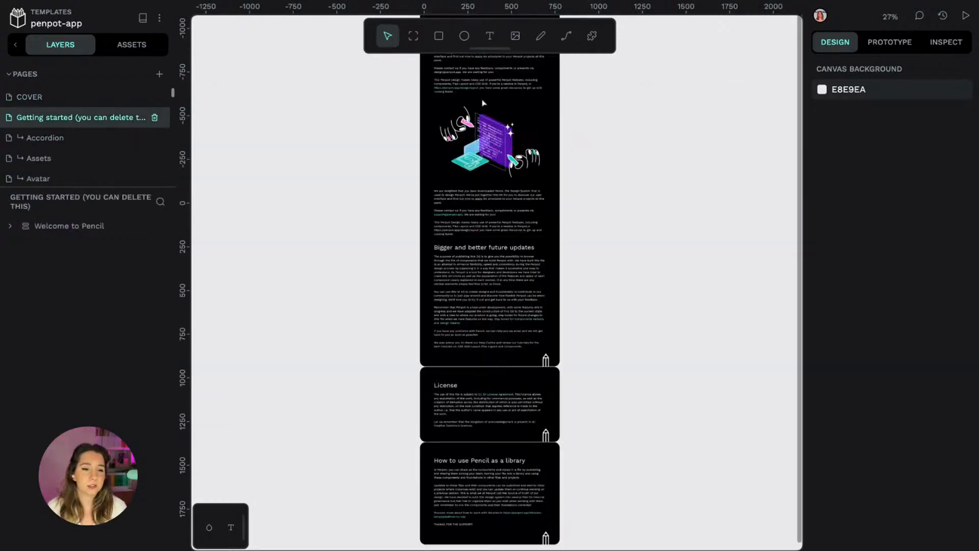
pyautogui.scroll(2, 638, 194)
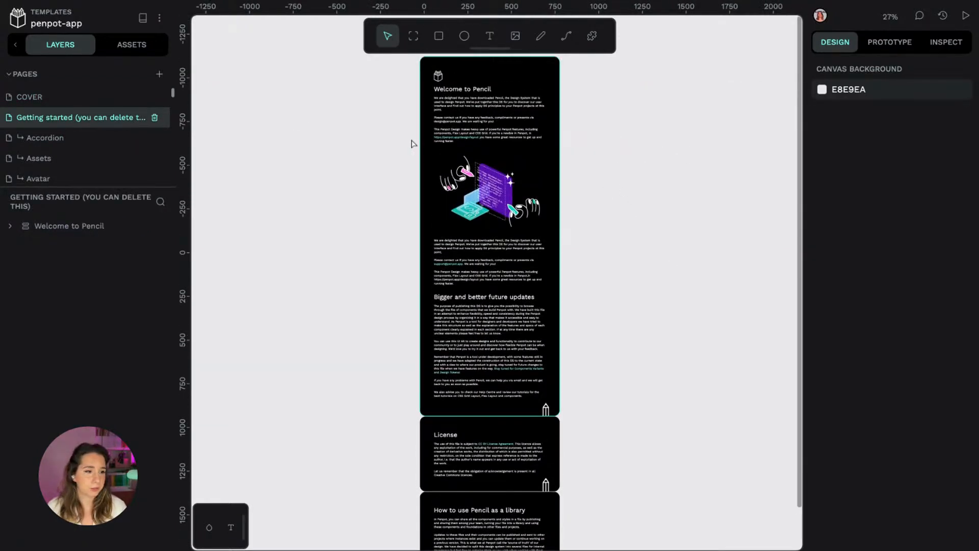
pyautogui.click(67, 139)
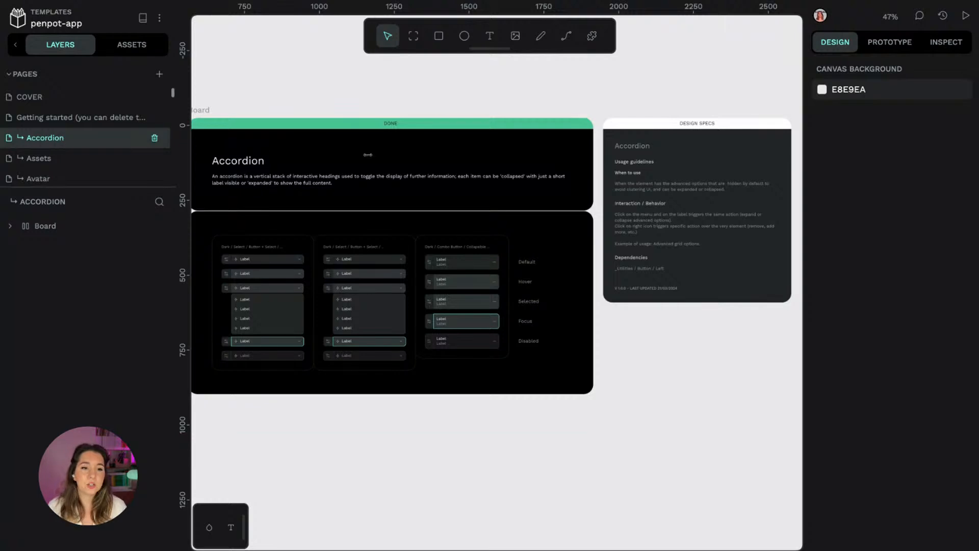
pyautogui.hscroll(-3, 271, 94)
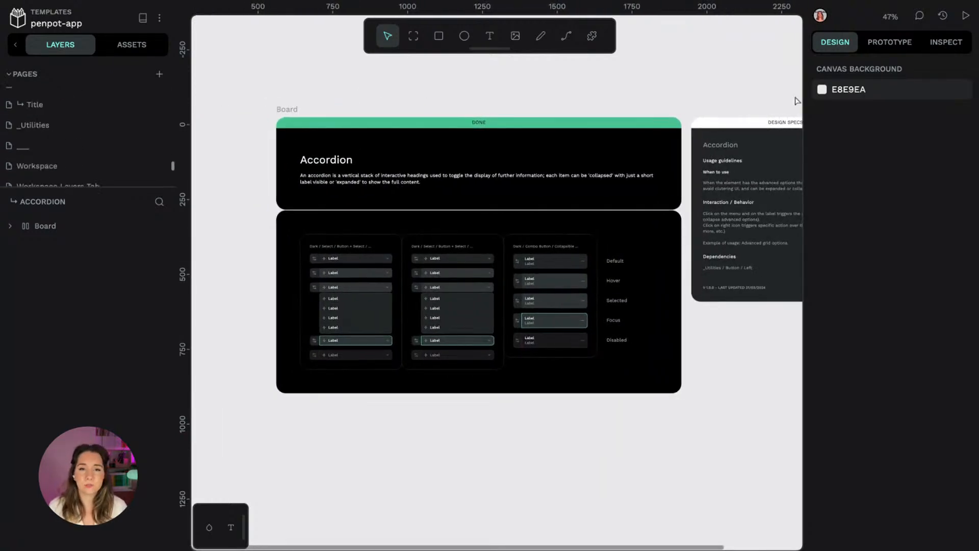
# Step: View the Project Header page of penpot-app and examine its Project header and Users tab boards
pyautogui.scroll(-2, 51, 158)
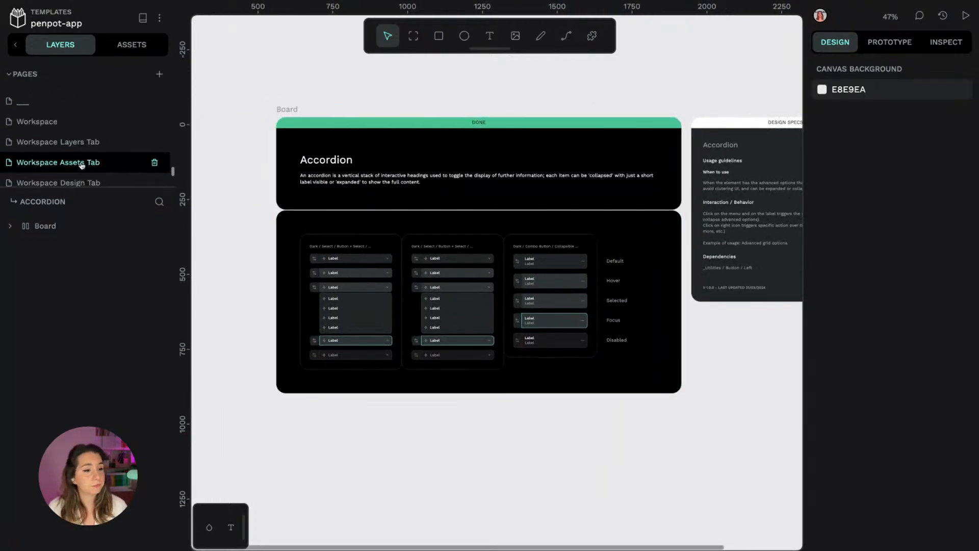
pyautogui.click(82, 162)
pyautogui.scroll(-5, 72, 143)
pyautogui.click(62, 126)
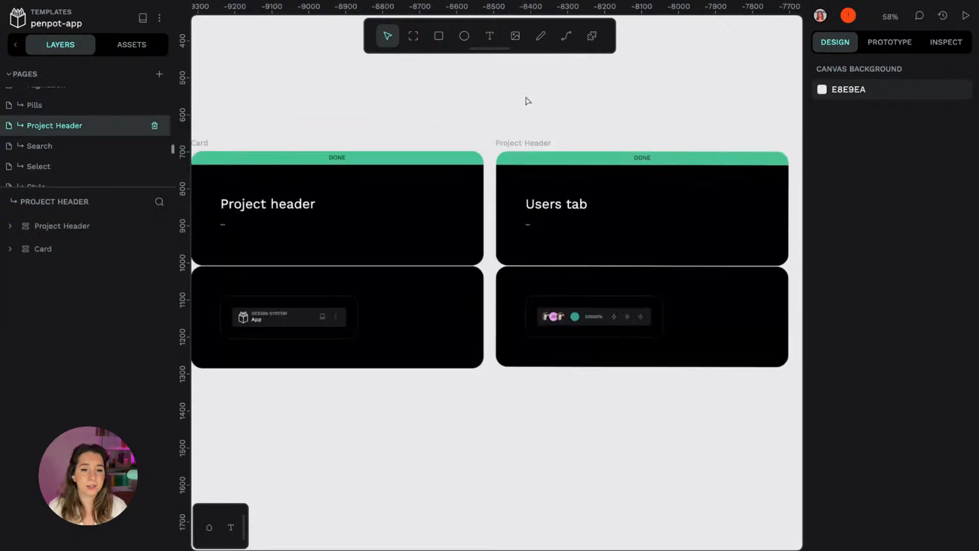
pyautogui.scroll(1, 444, 114)
pyautogui.press('space')
pyautogui.hscroll(-4, 324, 108)
pyautogui.moveTo(794, 87); pyautogui.dragTo(629, 83)
pyautogui.moveTo(724, 98); pyautogui.dragTo(590, 88)
# Step: View the Text area page and examine the component's states and its design specs
pyautogui.scroll(3, 128, 136)
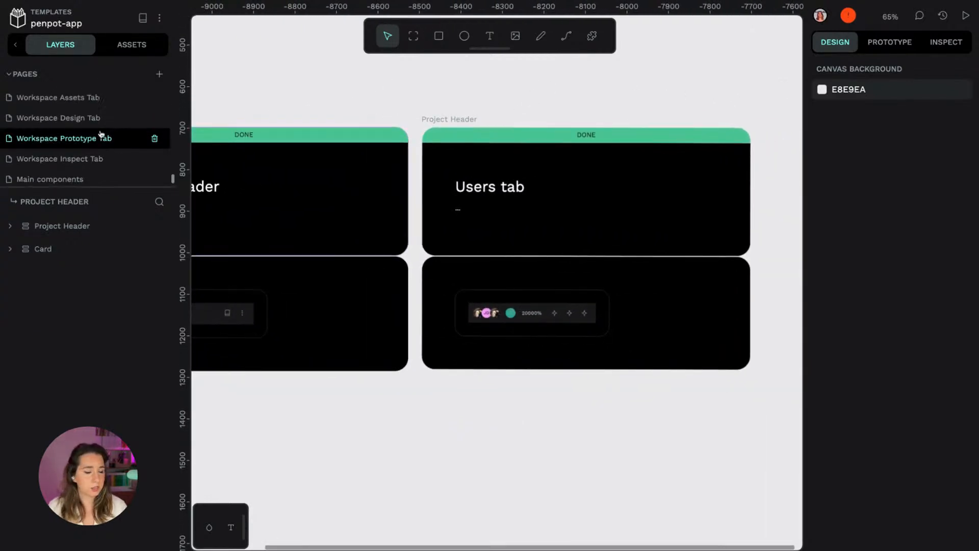
pyautogui.scroll(-1, 81, 138)
pyautogui.scroll(2, 66, 130)
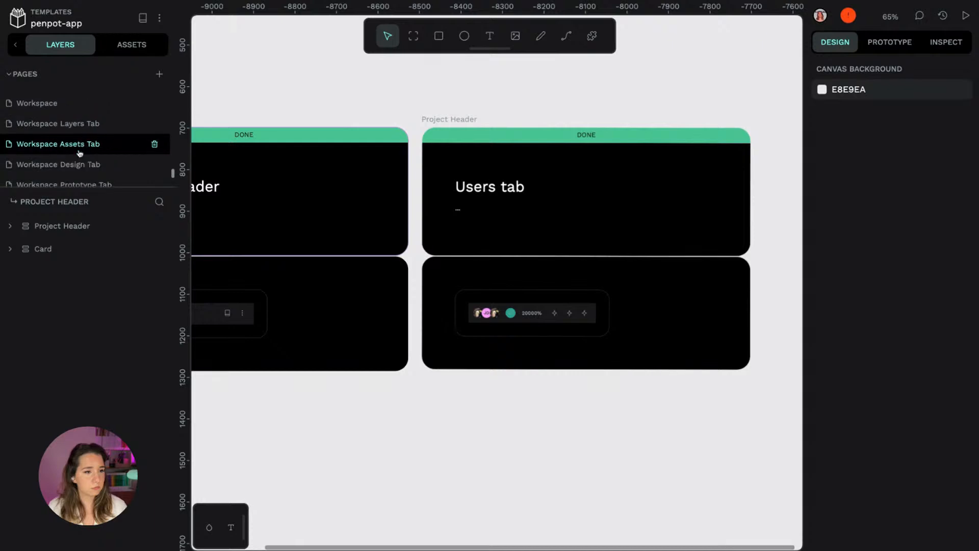
pyautogui.scroll(-3, 58, 133)
pyautogui.scroll(-4, 72, 147)
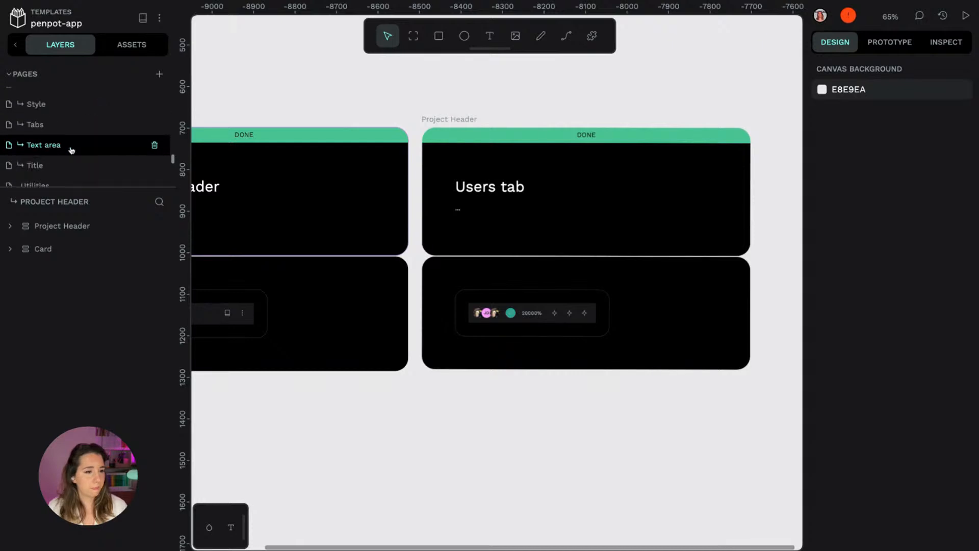
pyautogui.click(76, 147)
pyautogui.scroll(3, 663, 128)
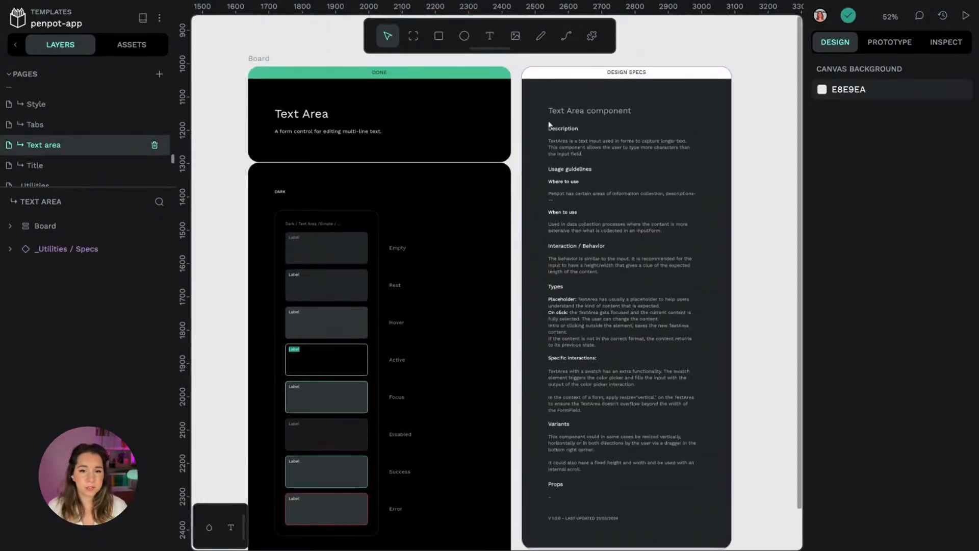
pyautogui.scroll(-2, 432, 280)
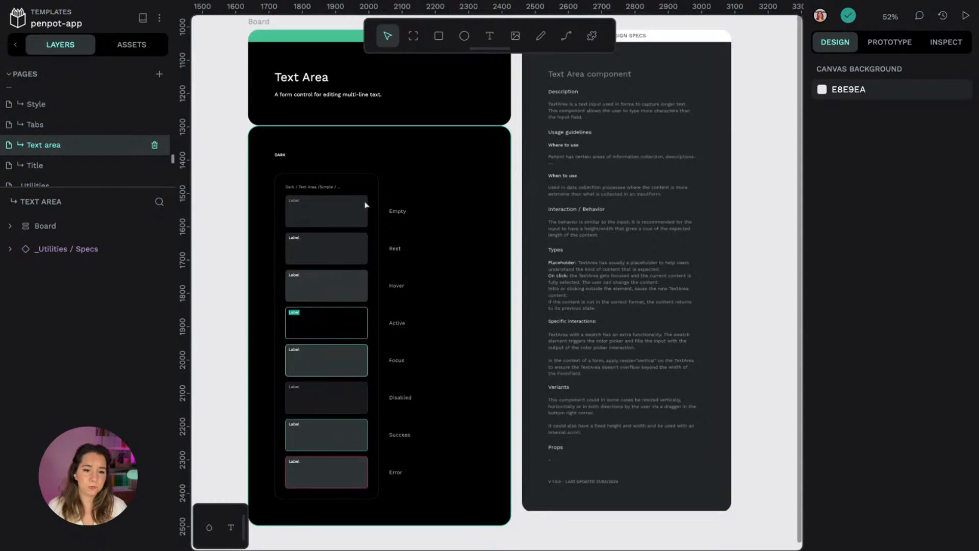
pyautogui.scroll(-1, 99, 147)
# Step: Examine the boards on the Workspace Layers Tab page and show the assets in the file's local library
pyautogui.scroll(-5, 99, 146)
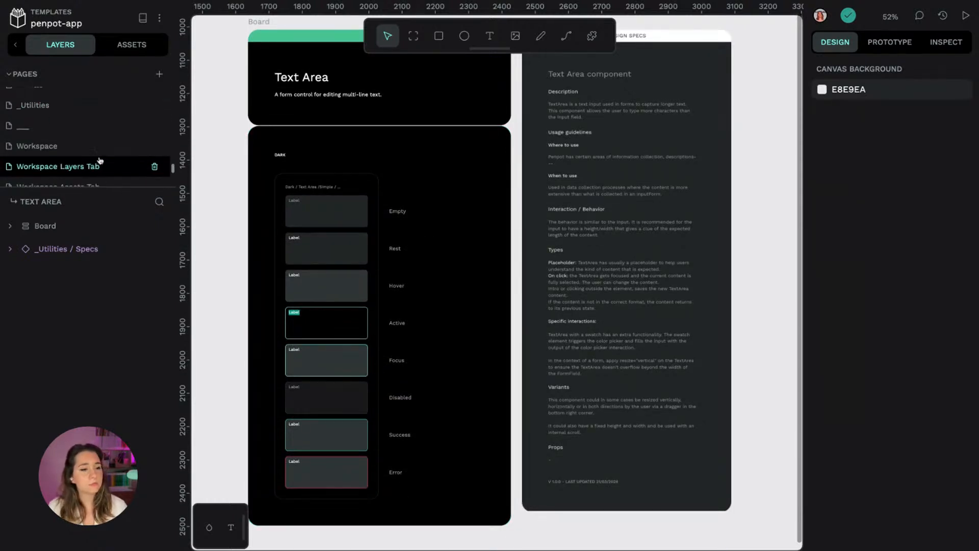
pyautogui.click(77, 147)
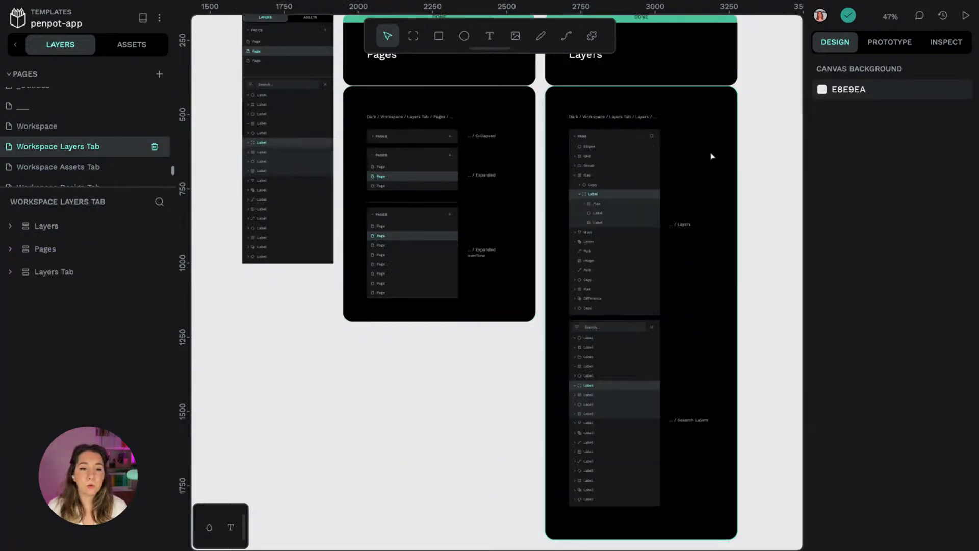
pyautogui.scroll(2, 614, 150)
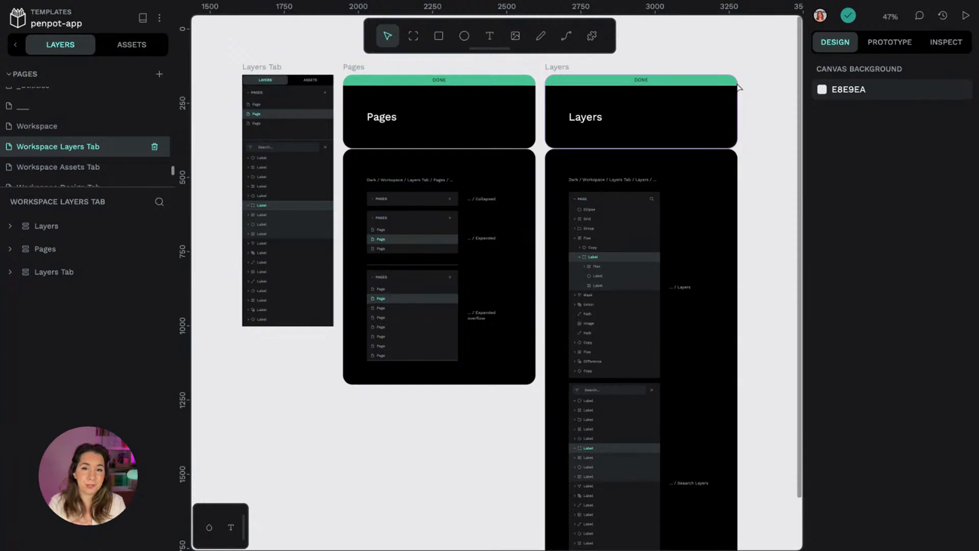
pyautogui.scroll(-2, 111, 160)
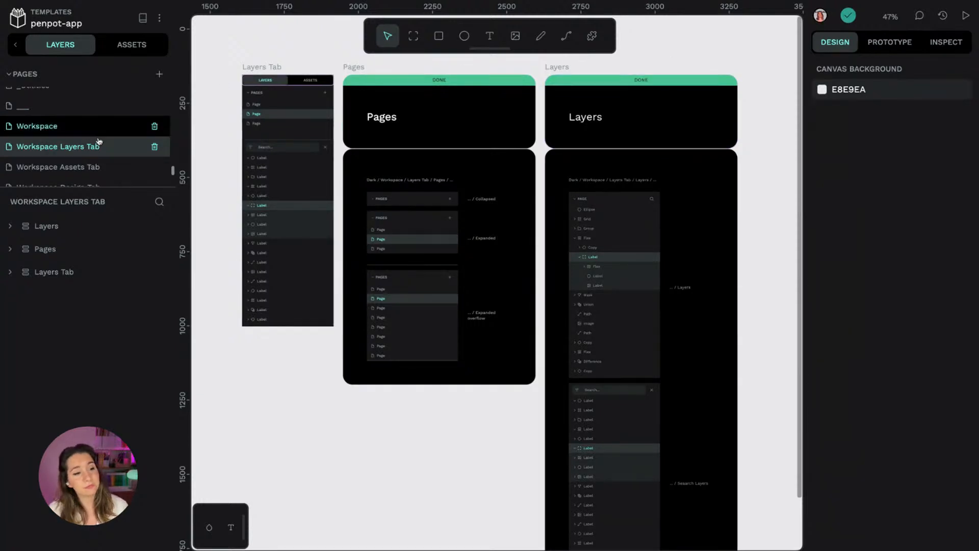
pyautogui.scroll(-1, 112, 161)
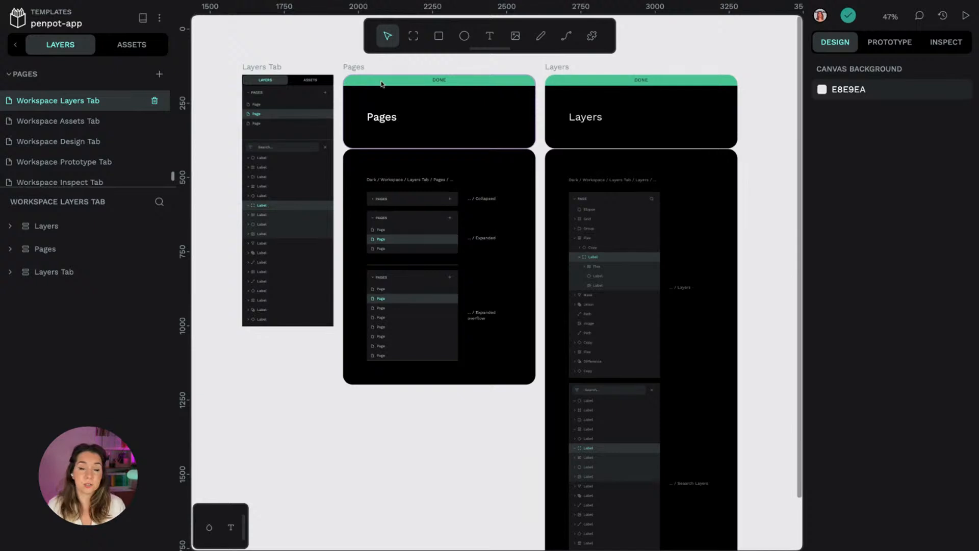
pyautogui.click(153, 52)
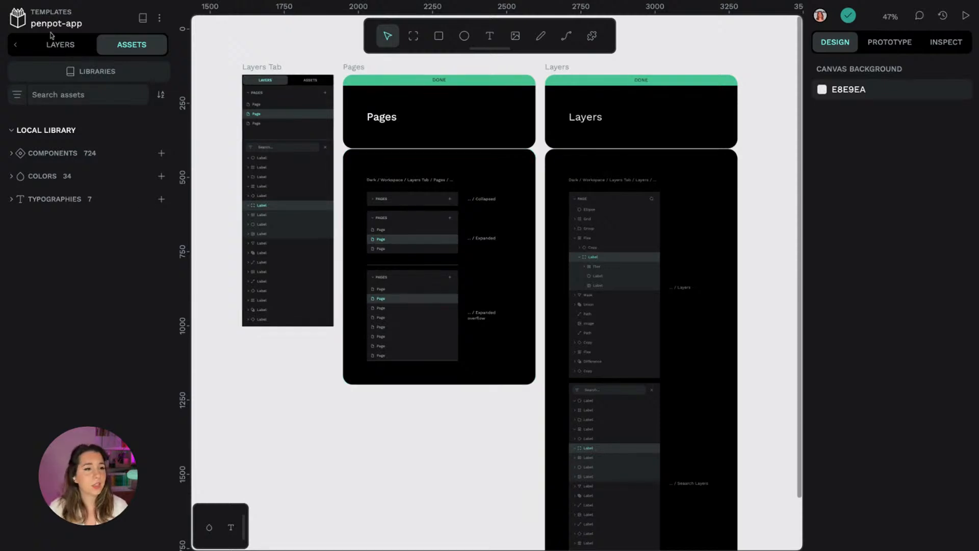
# Step: Return to the projects overview and check the Templates project's action for importing Penpot files
pyautogui.click(23, 18)
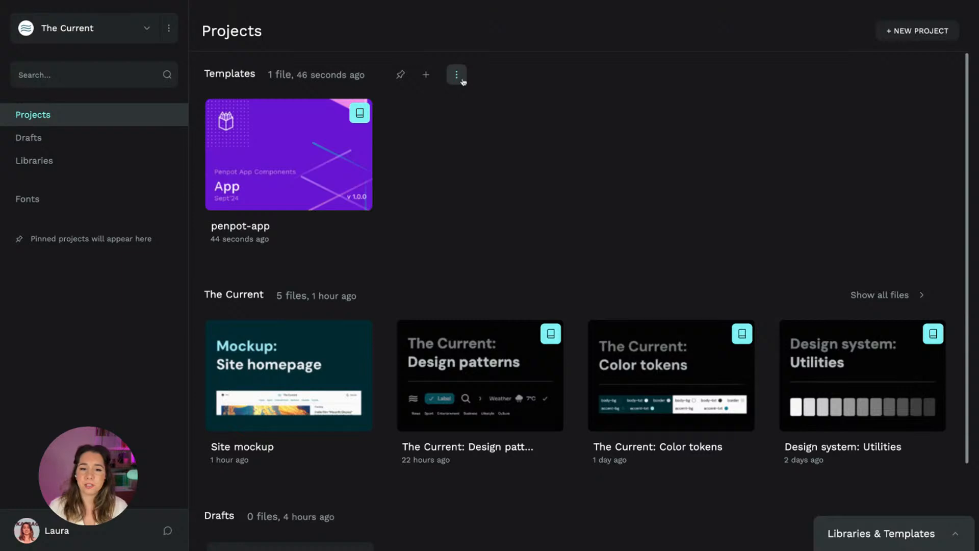
pyautogui.click(456, 76)
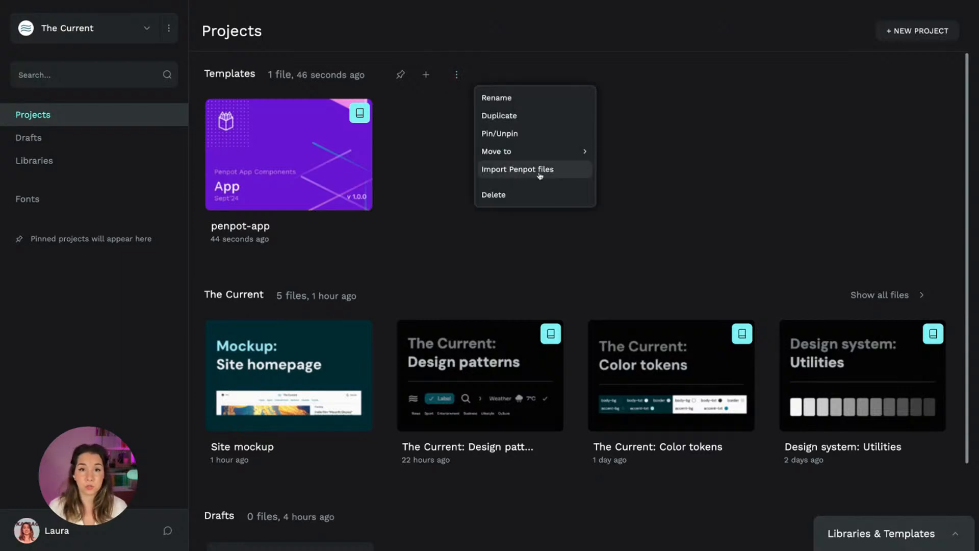
pyautogui.click(461, 74)
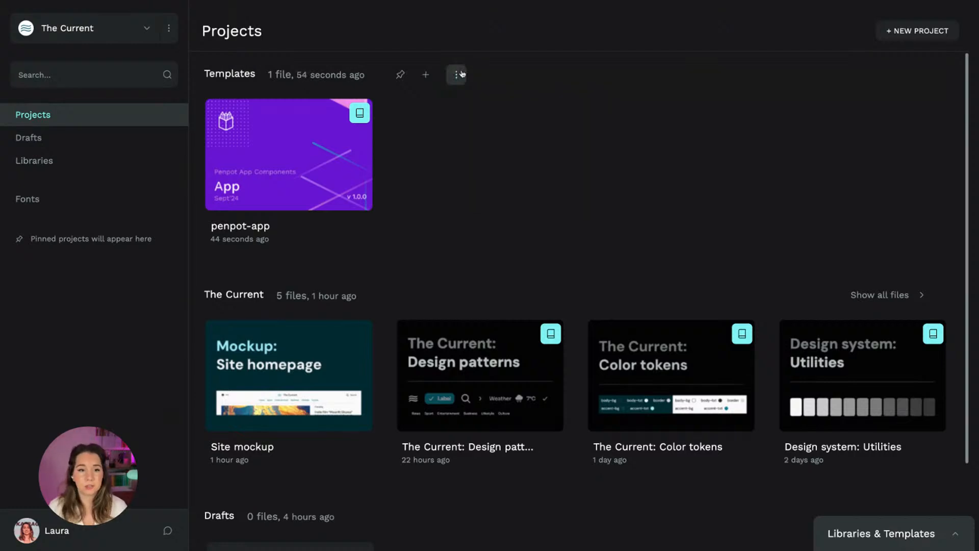
pyautogui.click(462, 75)
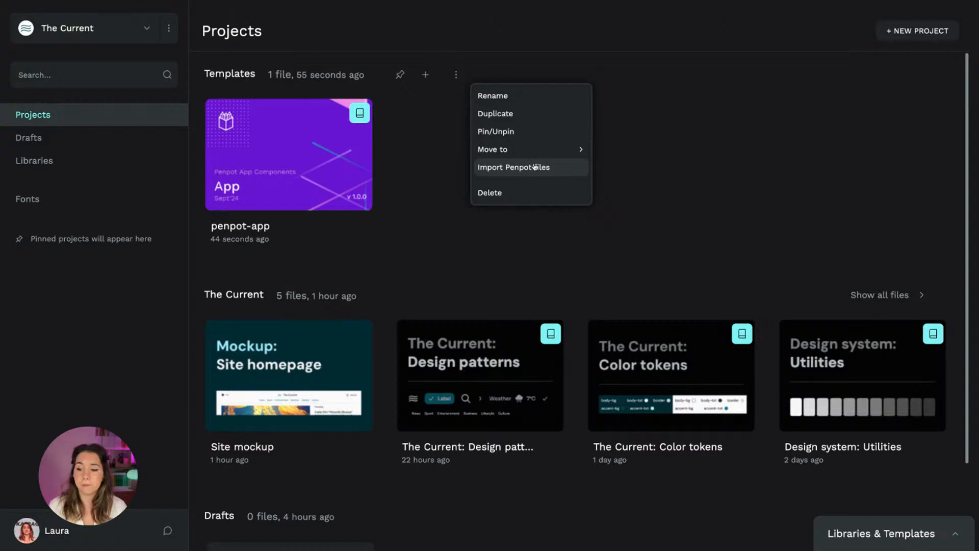
pyautogui.click(685, 132)
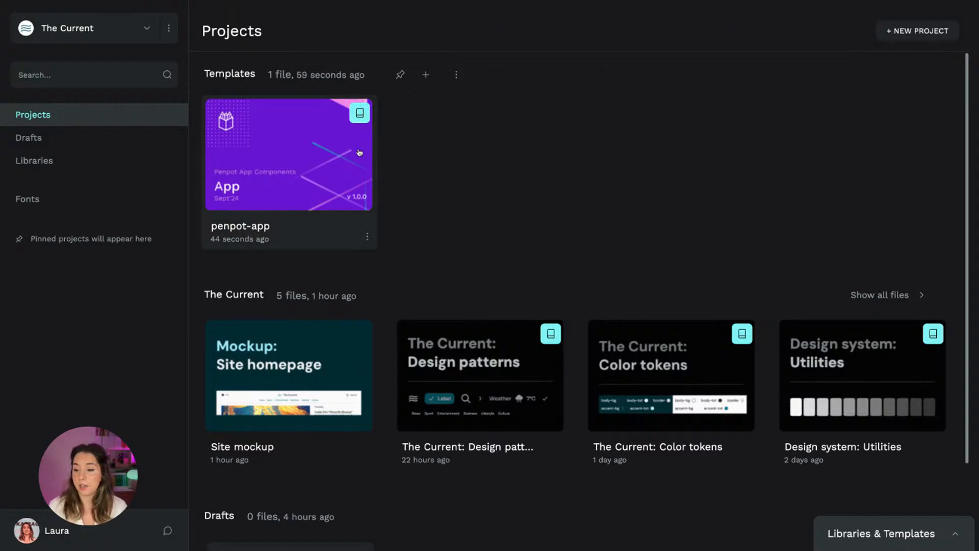
# Step: Create a new file in the Templates project and connect the penpot-app shared library to it
pyautogui.click(425, 75)
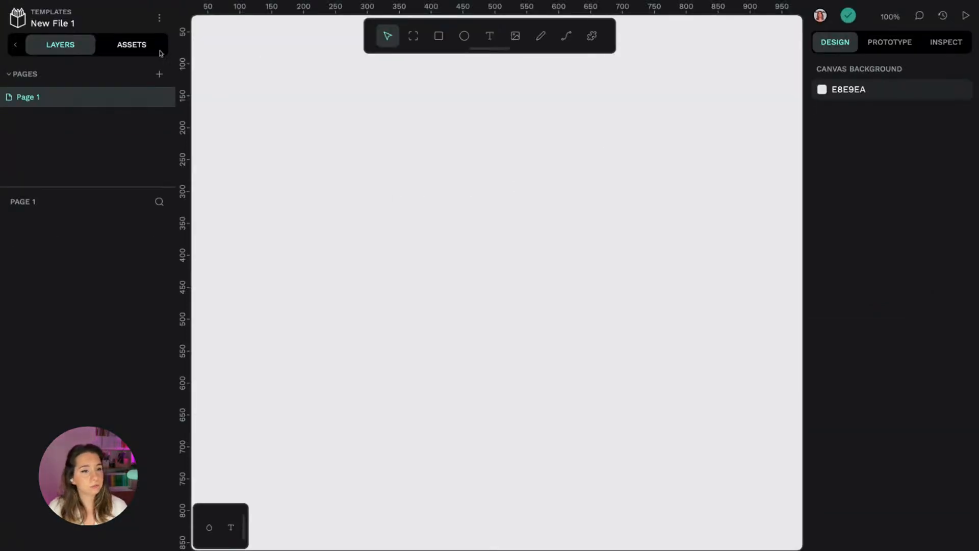
pyautogui.click(145, 49)
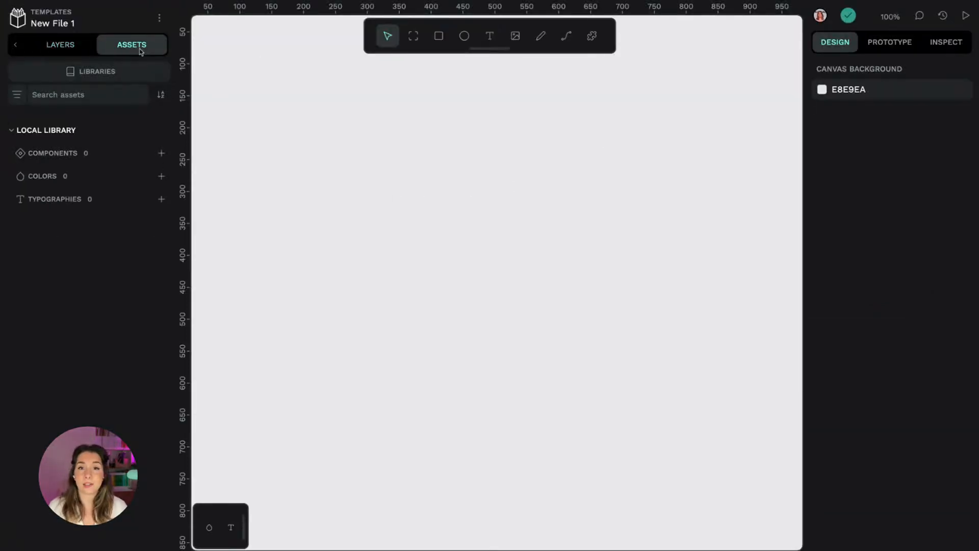
pyautogui.click(111, 75)
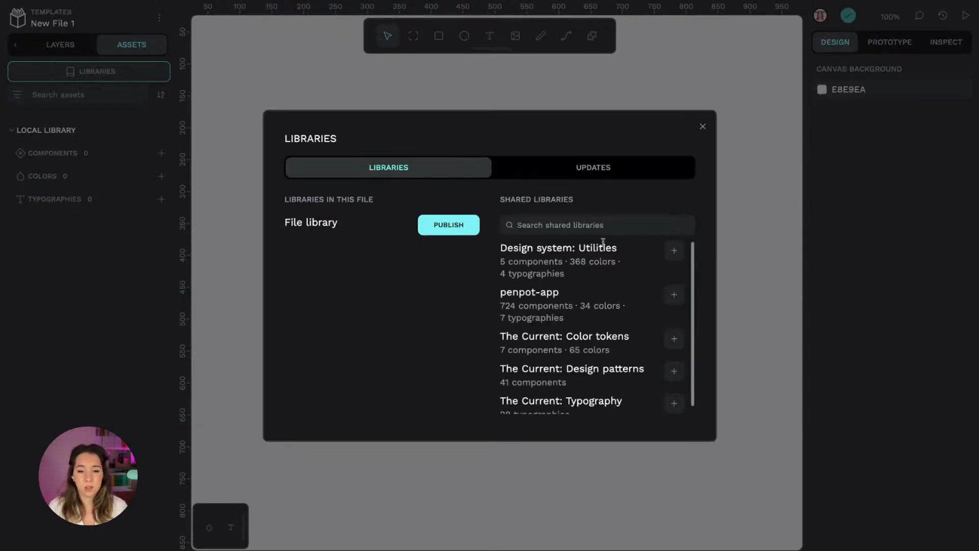
pyautogui.tripleClick(562, 295)
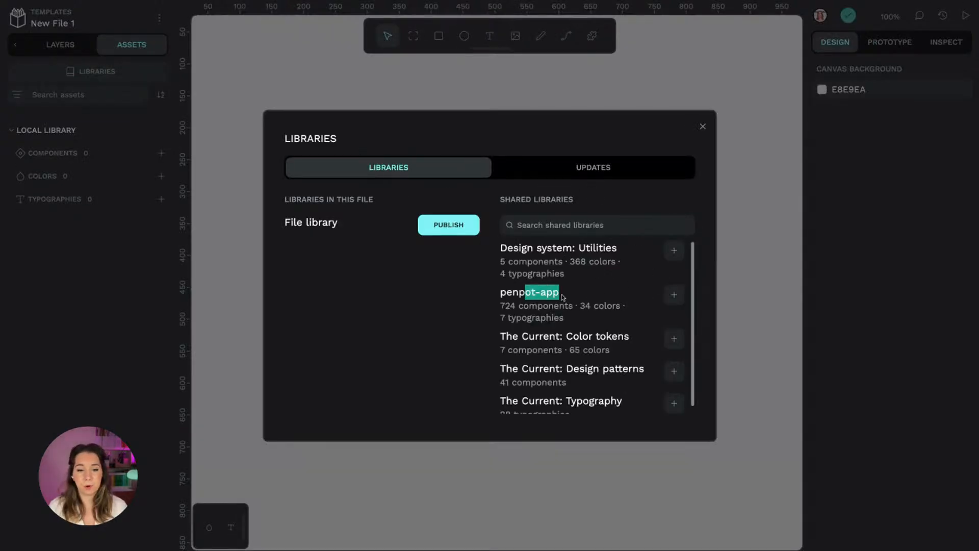
pyautogui.moveTo(561, 295); pyautogui.dragTo(512, 295)
pyautogui.click(561, 294)
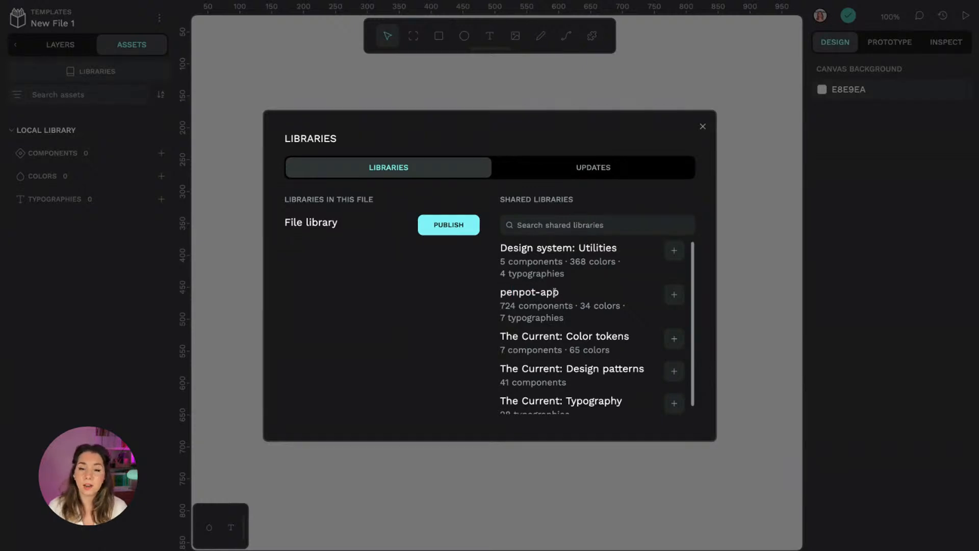
pyautogui.click(674, 296)
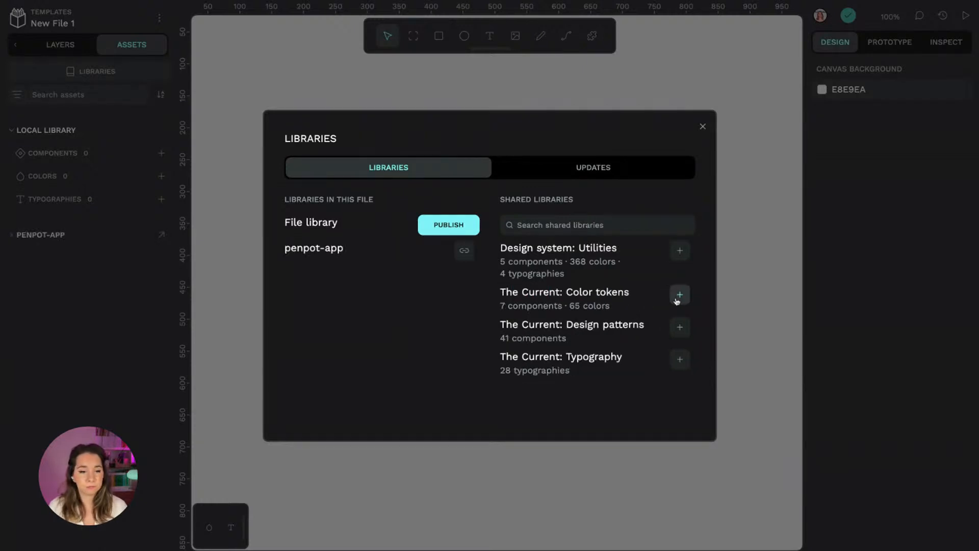
pyautogui.click(703, 126)
# Step: Examine the penpot-app library's component, color and typography groups in the new file's assets, and leave the file
pyautogui.click(15, 235)
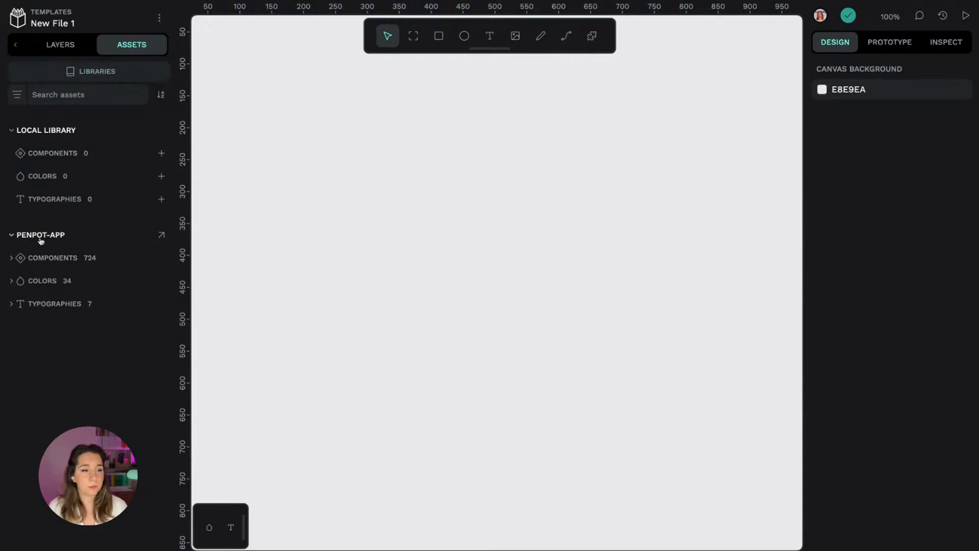
pyautogui.click(48, 259)
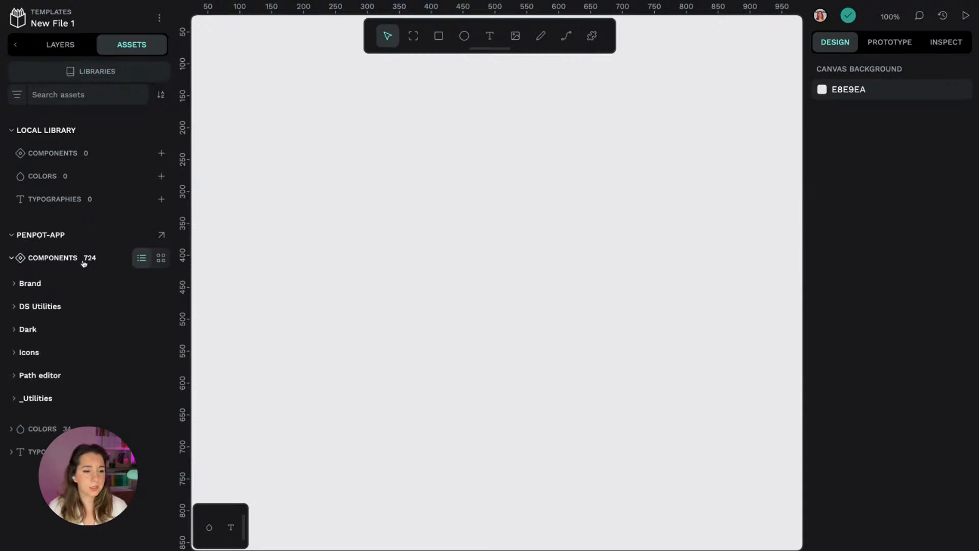
pyautogui.click(36, 428)
pyautogui.scroll(-2, 35, 459)
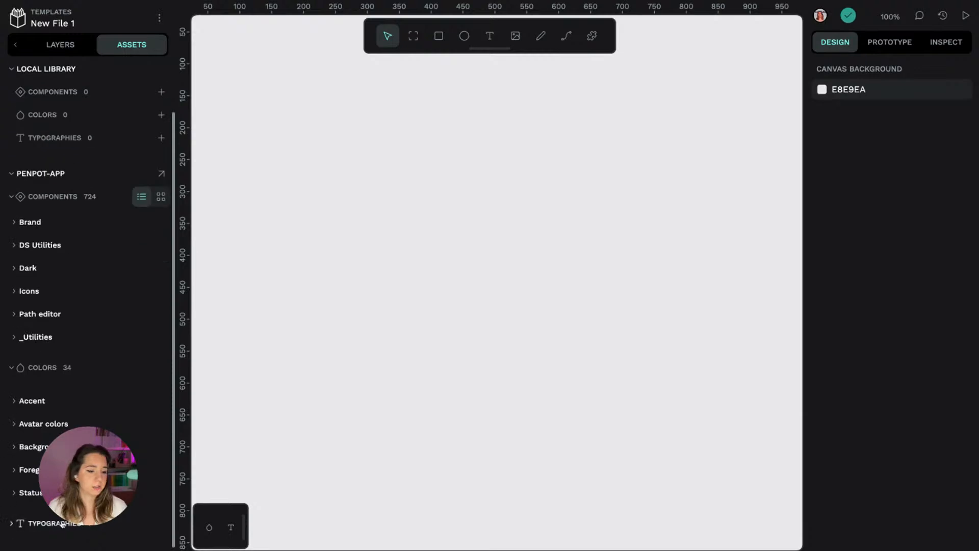
pyautogui.click(66, 525)
pyautogui.scroll(2, 89, 392)
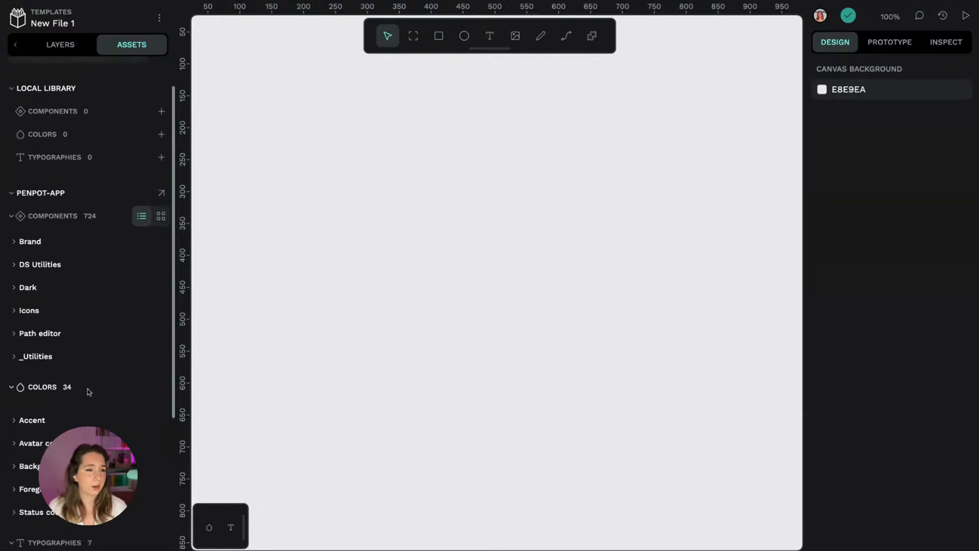
pyautogui.click(25, 24)
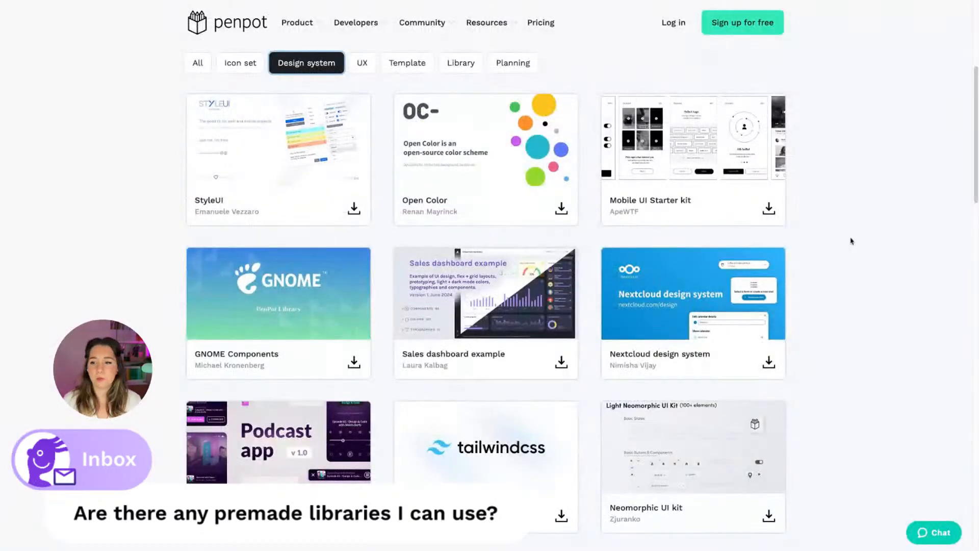
# Step: Browse the Design system category on Penpot's Libraries & templates web page
pyautogui.scroll(5, 938, 142)
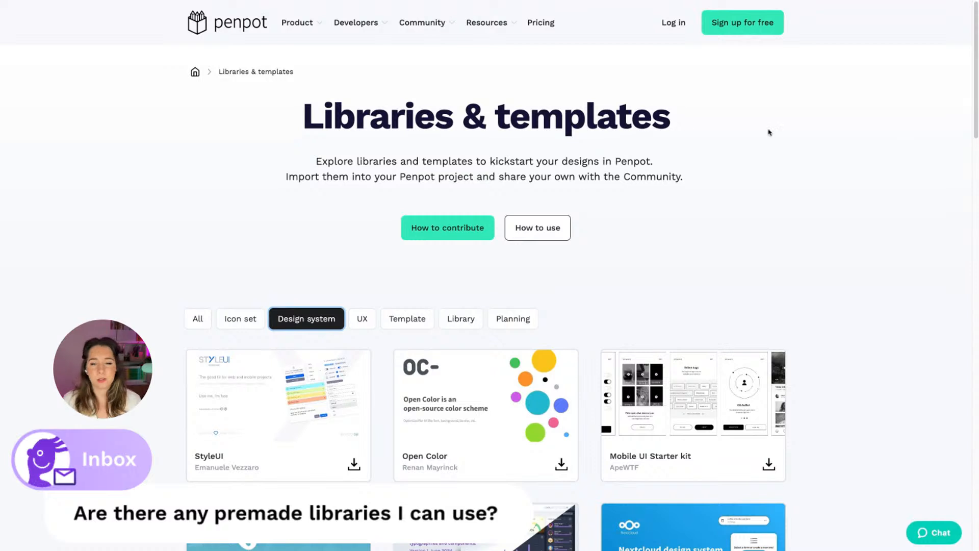
pyautogui.scroll(-1, 769, 132)
pyautogui.scroll(-4, 769, 132)
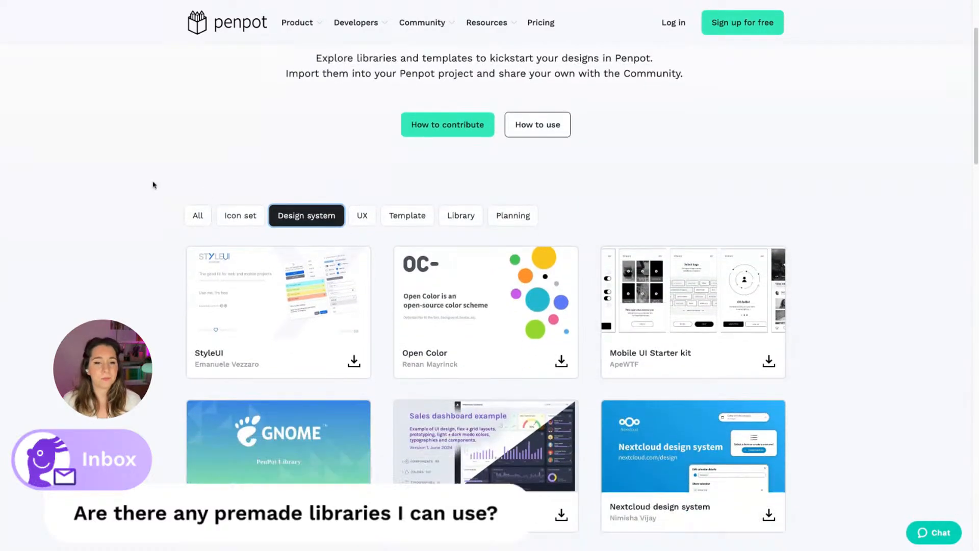
pyautogui.click(290, 219)
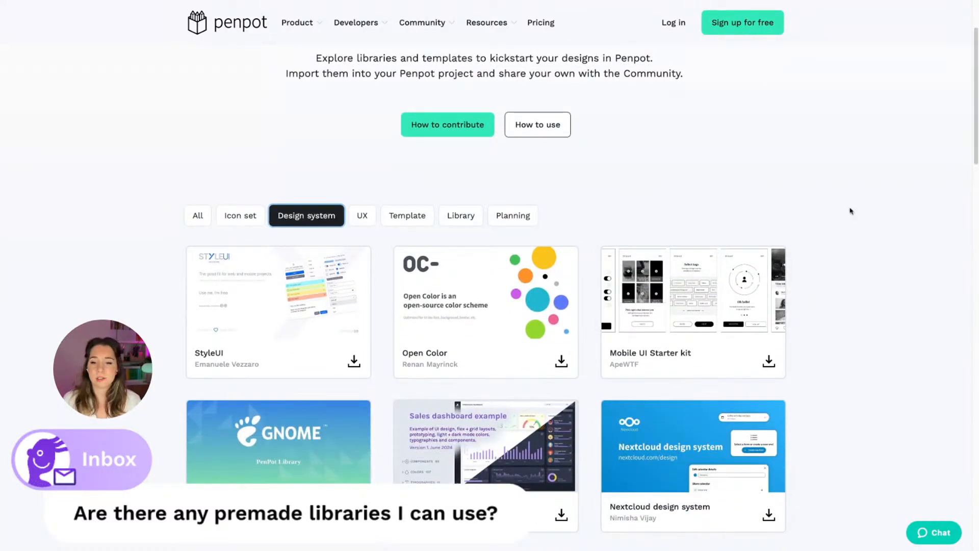
pyautogui.scroll(-8, 850, 210)
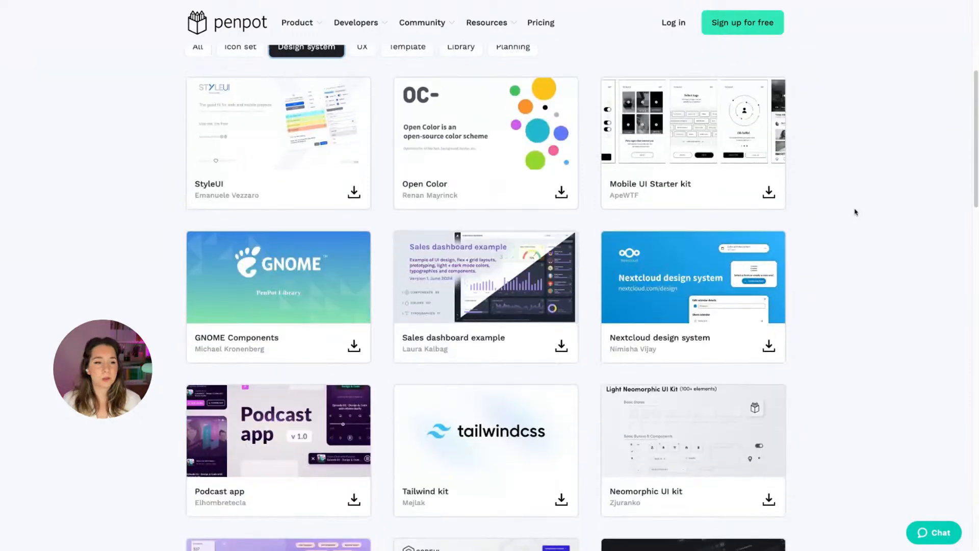
pyautogui.scroll(-4, 854, 212)
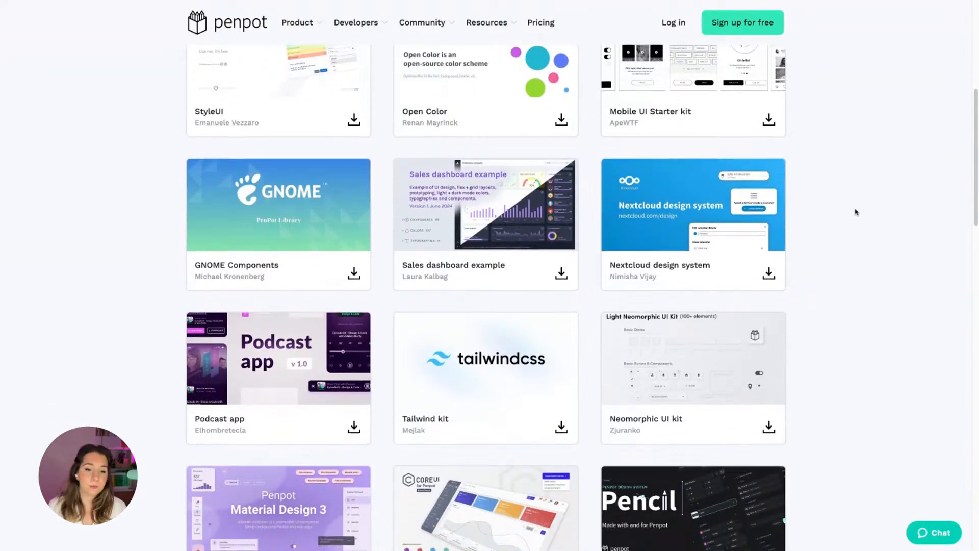
pyautogui.scroll(10, 856, 212)
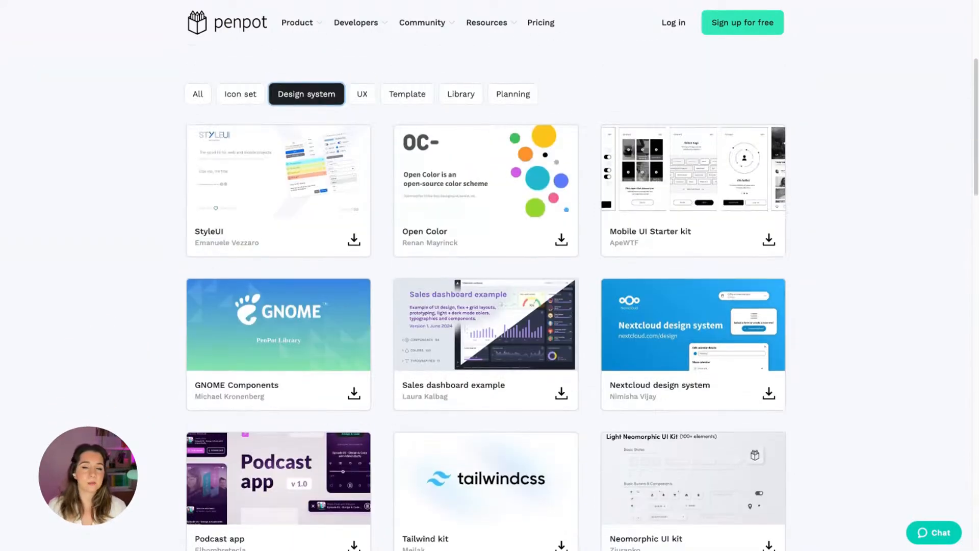
pyautogui.scroll(5, 775, 221)
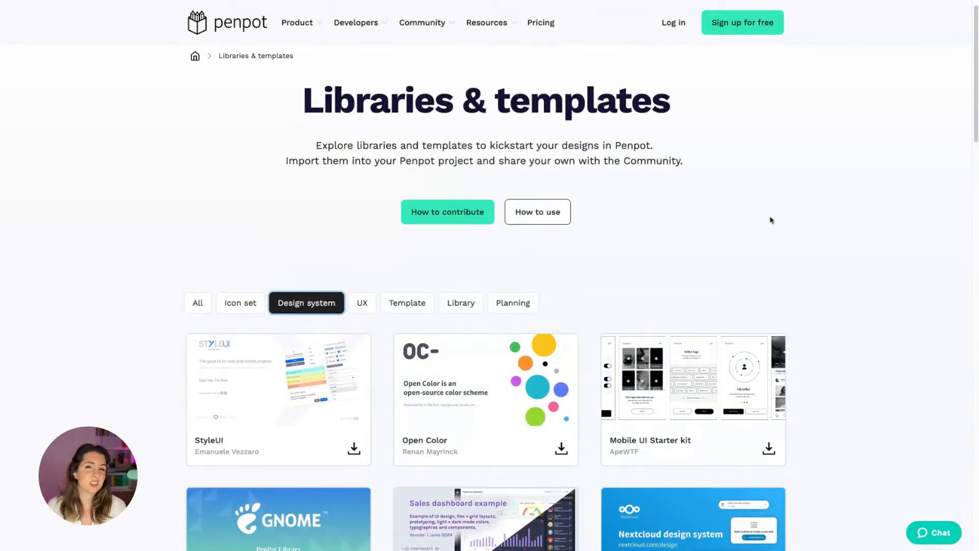
pyautogui.scroll(1, 485, 301)
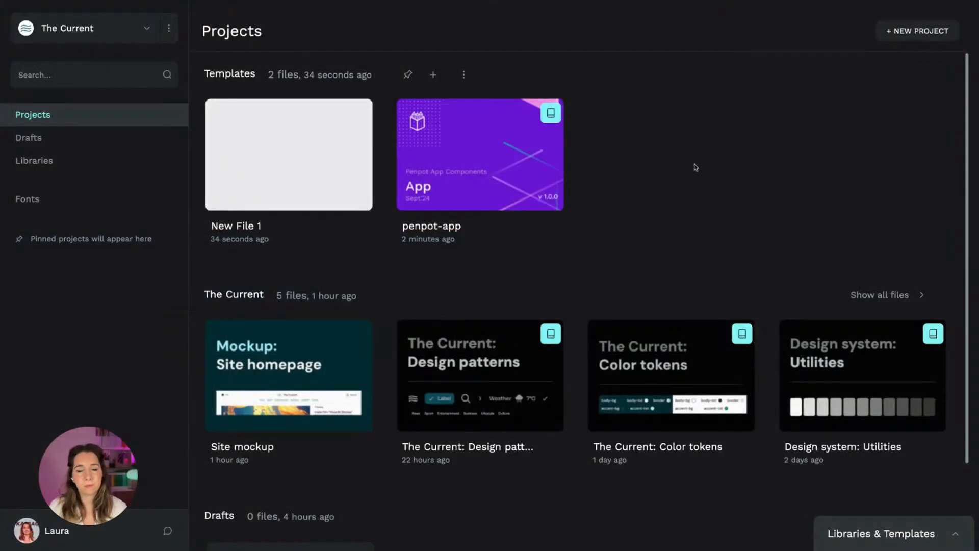
# Step: Open the Site mockup file from all files of The Current project and view its three homepage boards
pyautogui.scroll(-1, 699, 169)
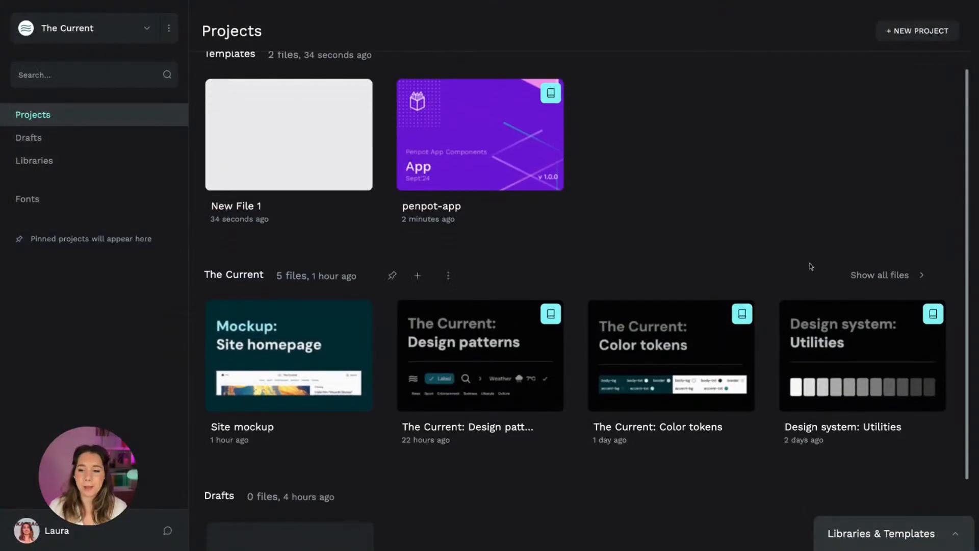
pyautogui.click(862, 274)
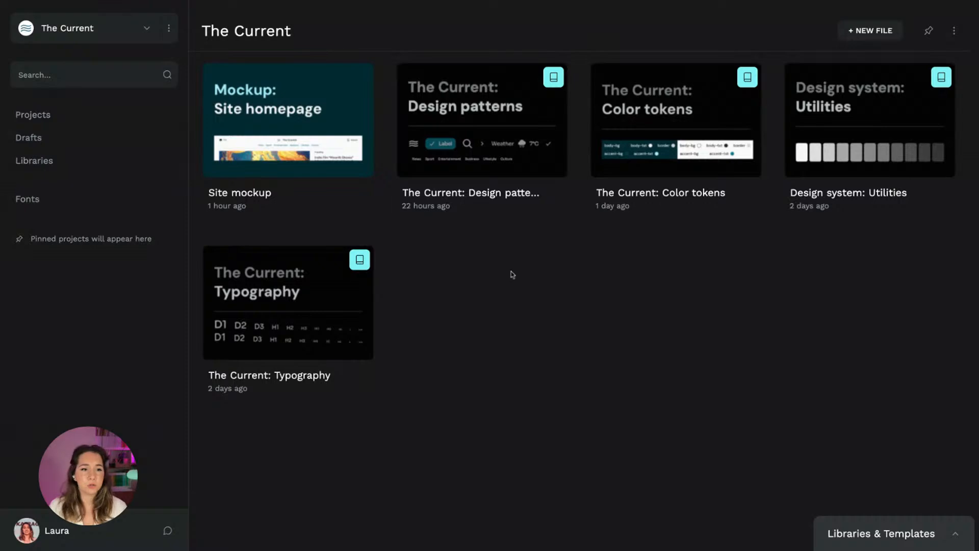
pyautogui.doubleClick(314, 115)
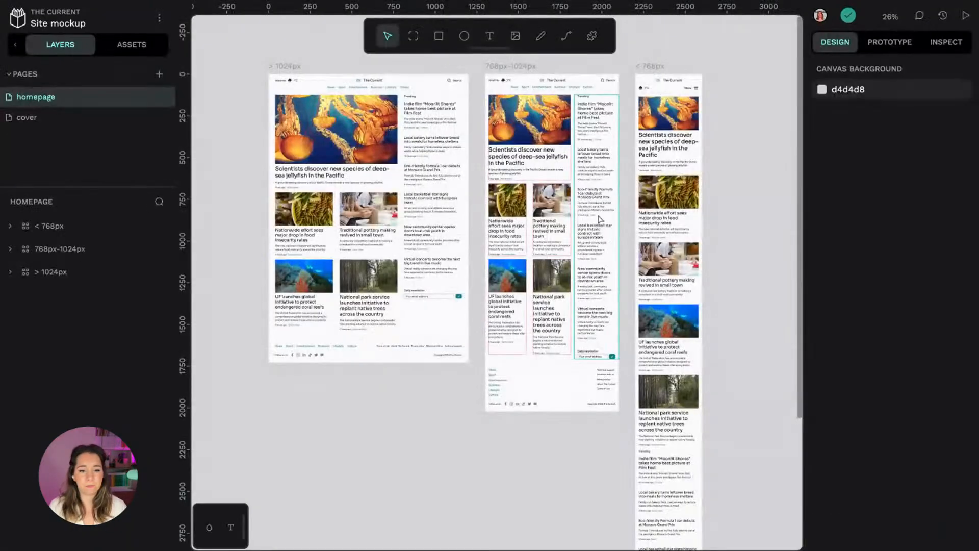
pyautogui.scroll(1, 732, 131)
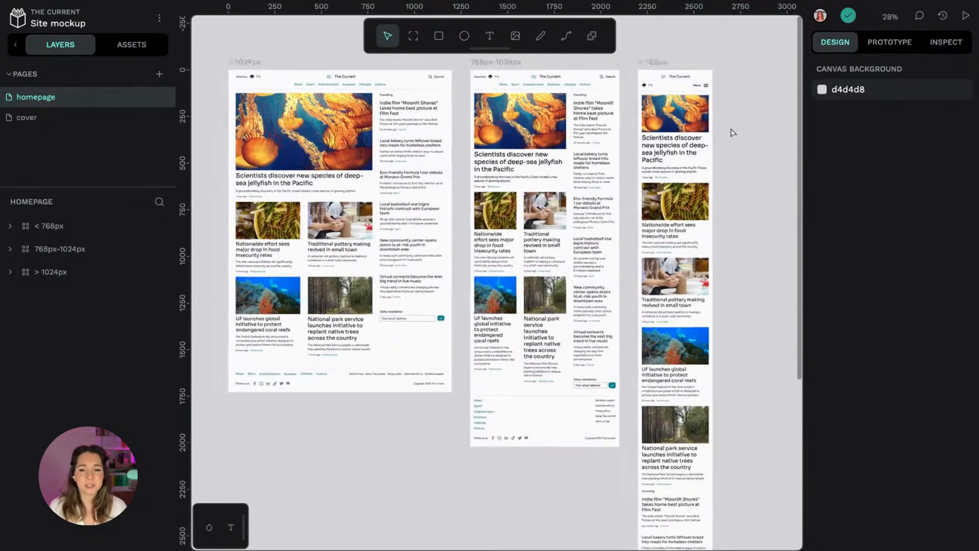
pyautogui.hscroll(-1, 731, 131)
pyautogui.scroll(1, 731, 131)
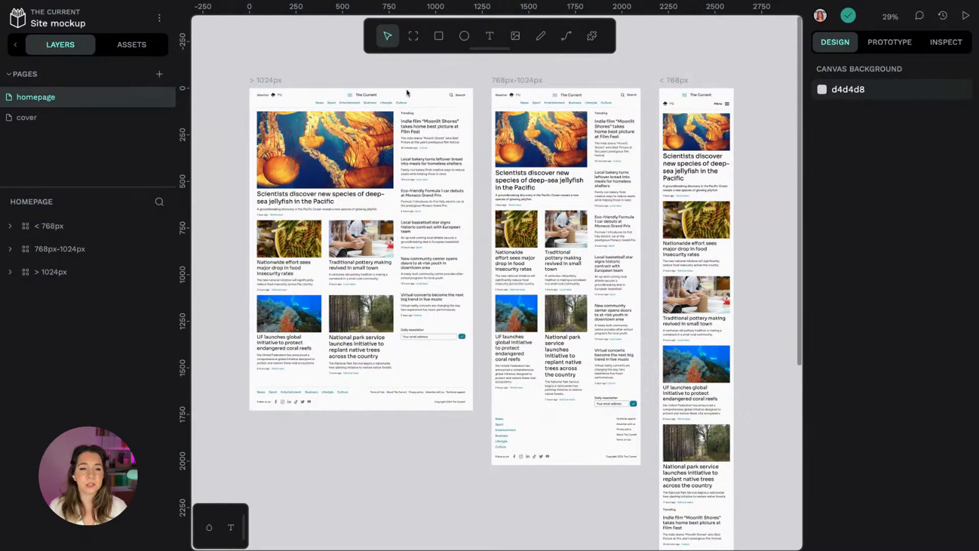
pyautogui.scroll(1, 663, 72)
pyautogui.hscroll(1, 681, 65)
pyautogui.scroll(1, 681, 65)
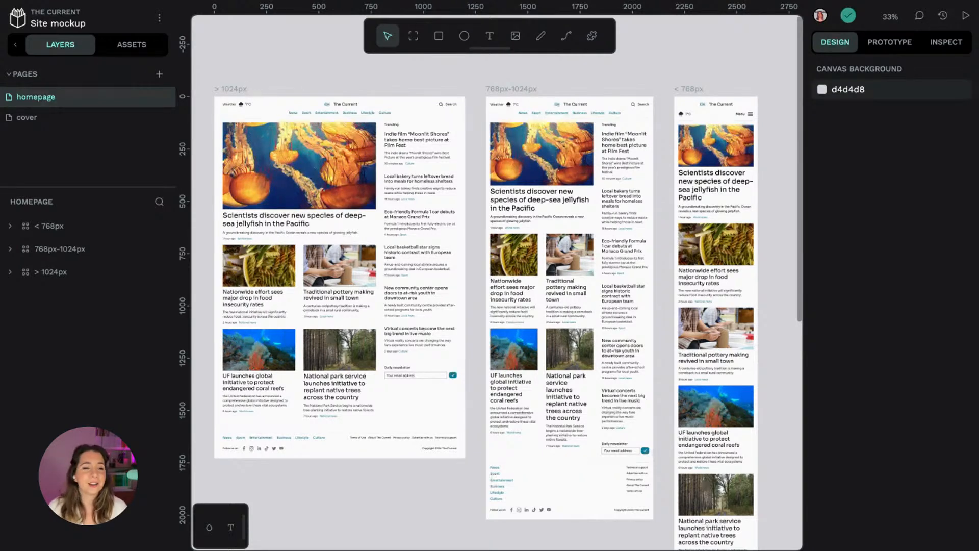
# Step: Select the > 1024px, 768px-1024px and < 768px boards in turn to compare the homepage layouts, and clear the selection
pyautogui.click(237, 92)
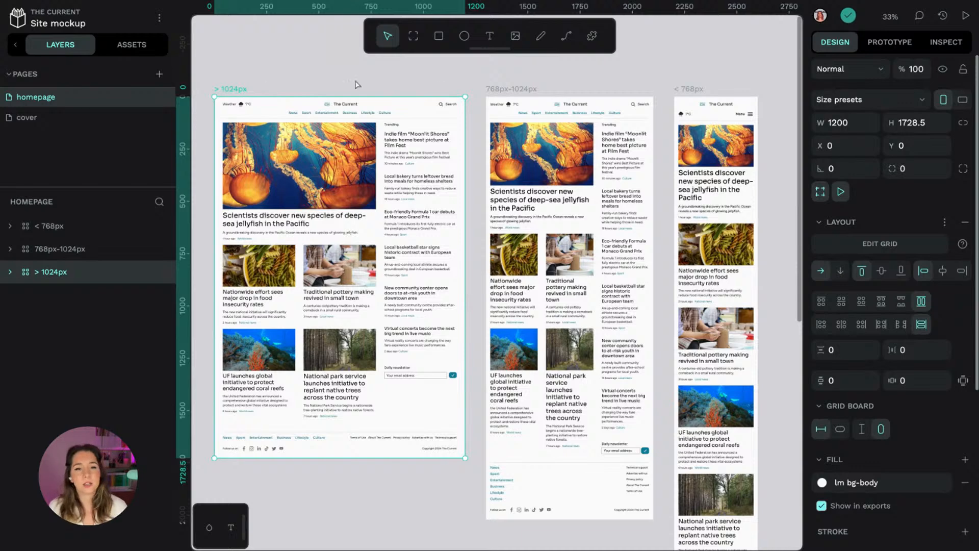
pyautogui.click(511, 89)
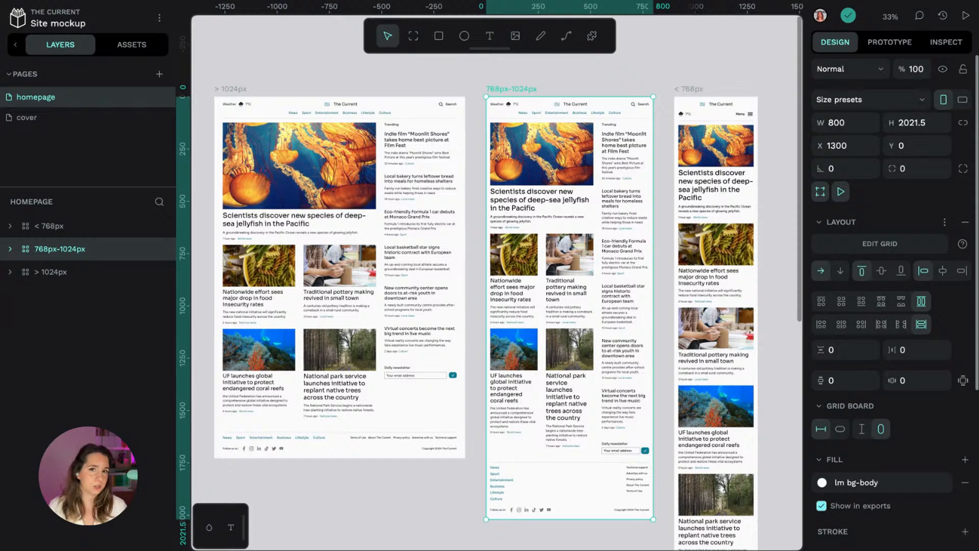
pyautogui.click(696, 90)
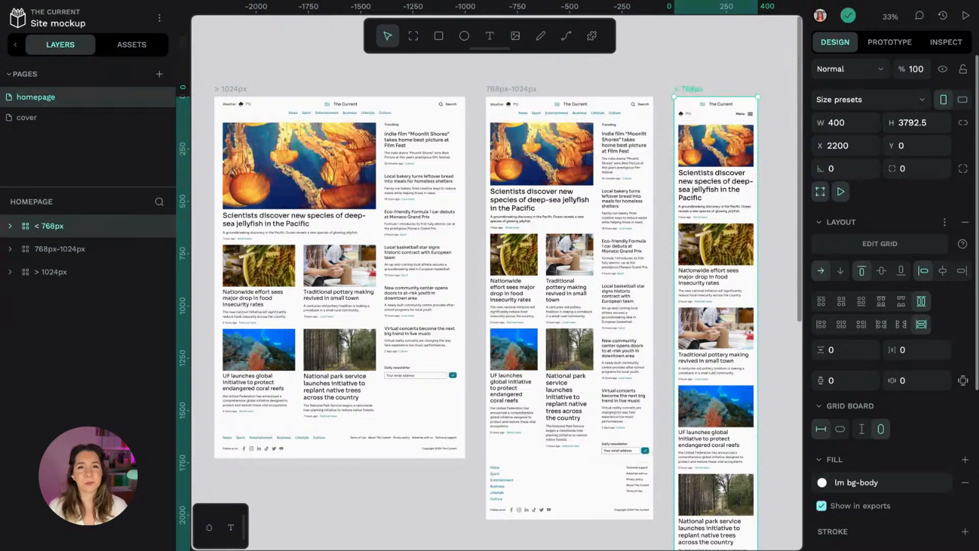
pyautogui.click(783, 65)
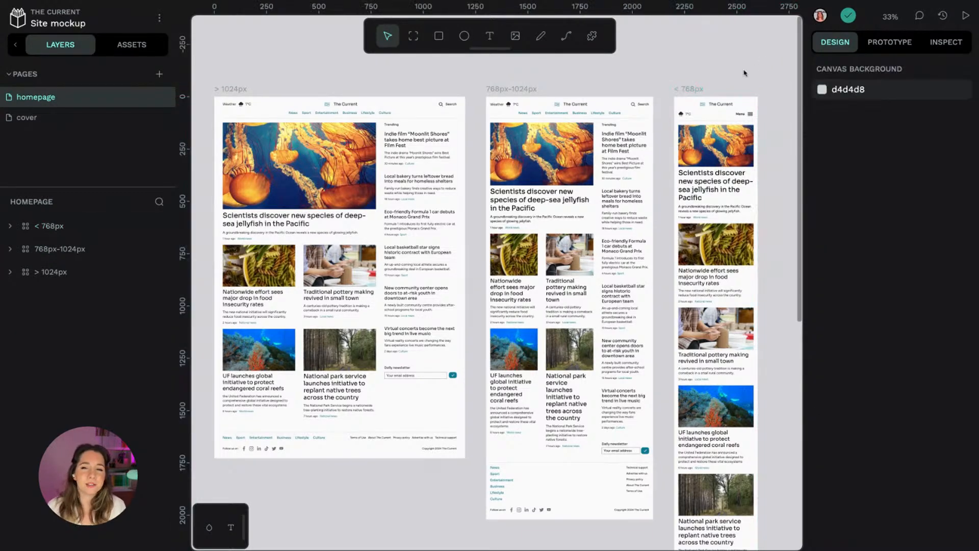
pyautogui.click(515, 90)
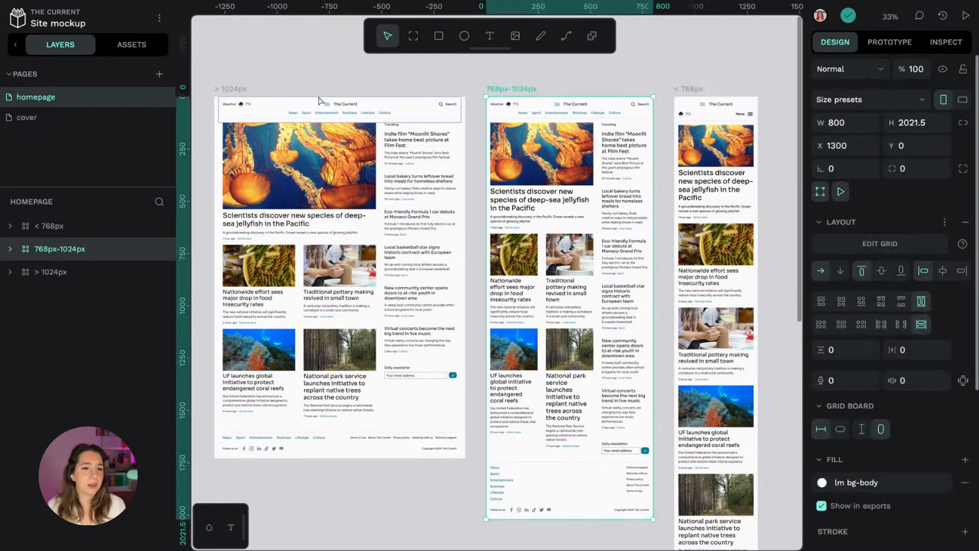
pyautogui.click(240, 89)
pyautogui.click(408, 73)
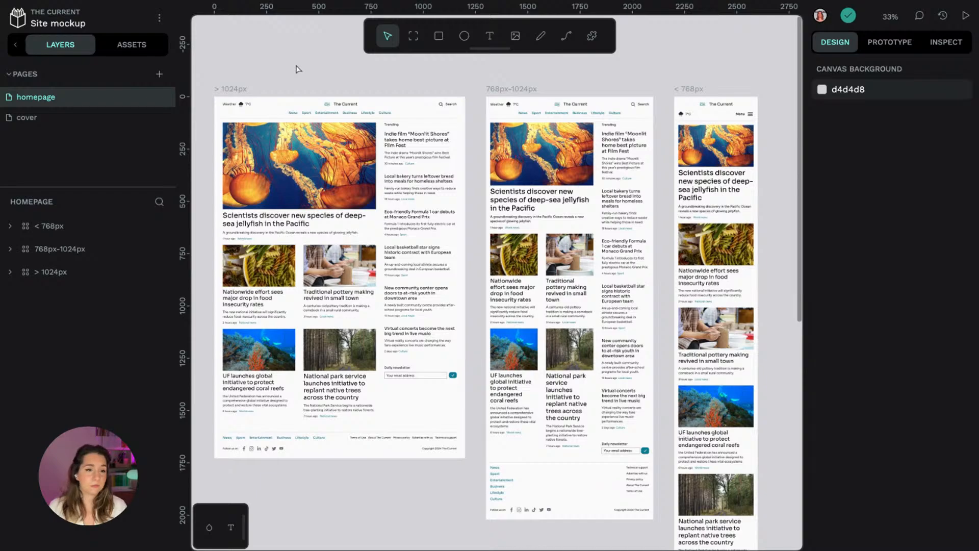
# Step: Select the Culture link in the header navigation of the > 1024px board to inspect its text style and fill
pyautogui.scroll(5, 299, 70)
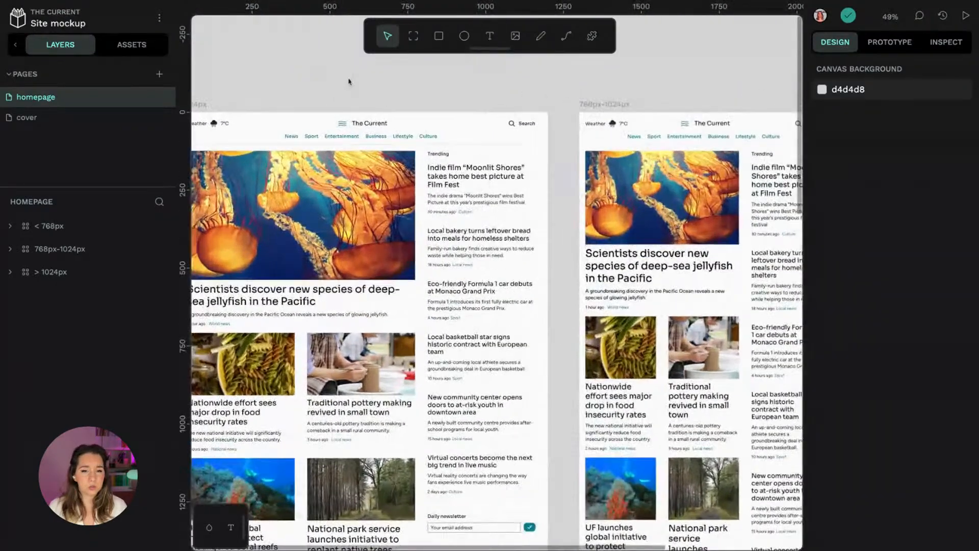
pyautogui.scroll(10, 544, 109)
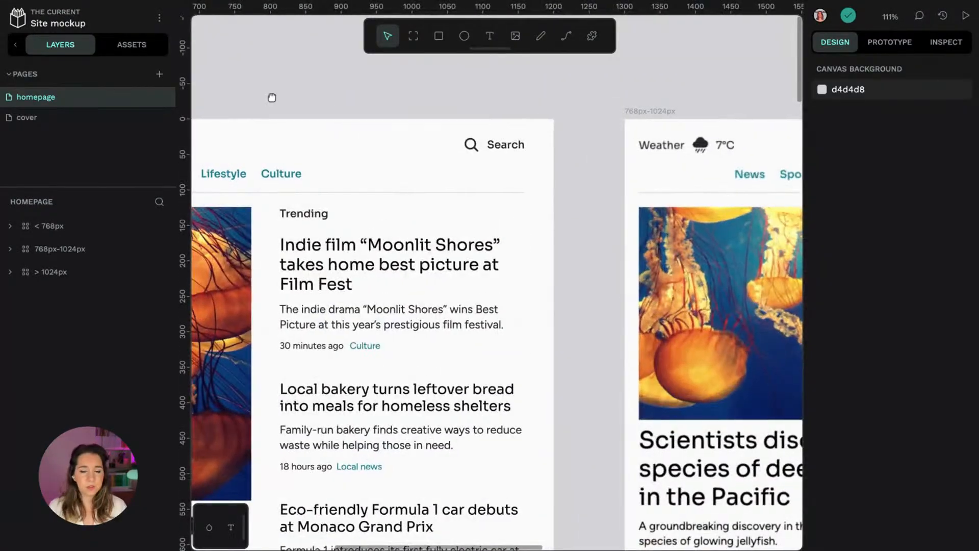
pyautogui.hscroll(-5, 271, 96)
pyautogui.scroll(-3, 270, 97)
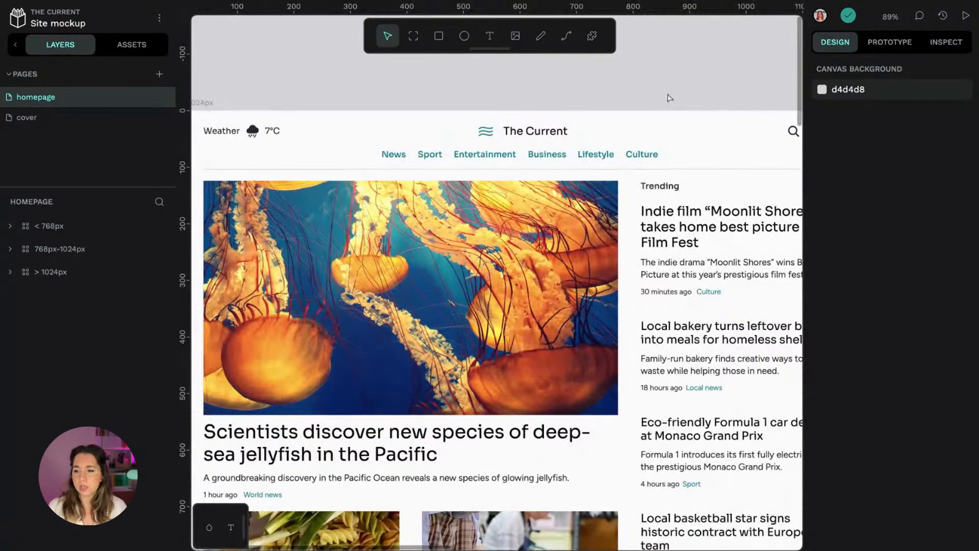
pyautogui.click(651, 157)
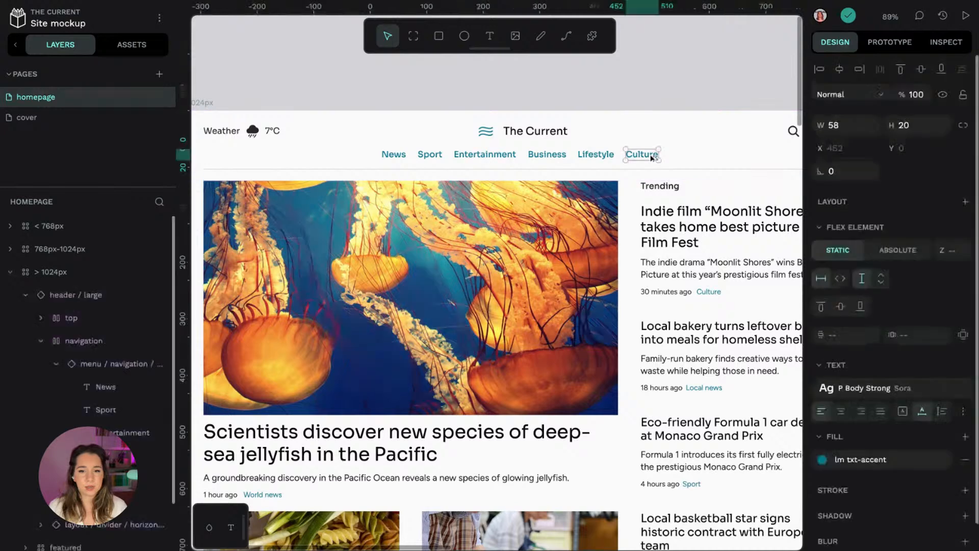
# Step: Add the Lifestyle, Business, Entertainment, Sport and News links to the selection to inspect the header navigation's shared fill
pyautogui.keyDown('shift'); pyautogui.click(596, 155); pyautogui.keyUp('shift')
pyautogui.keyDown('shift'); pyautogui.click(546, 155); pyautogui.keyUp('shift')
pyautogui.keyDown('shift'); pyautogui.click(455, 159); pyautogui.keyUp('shift')
pyautogui.keyDown('shift'); pyautogui.click(430, 155); pyautogui.keyUp('shift')
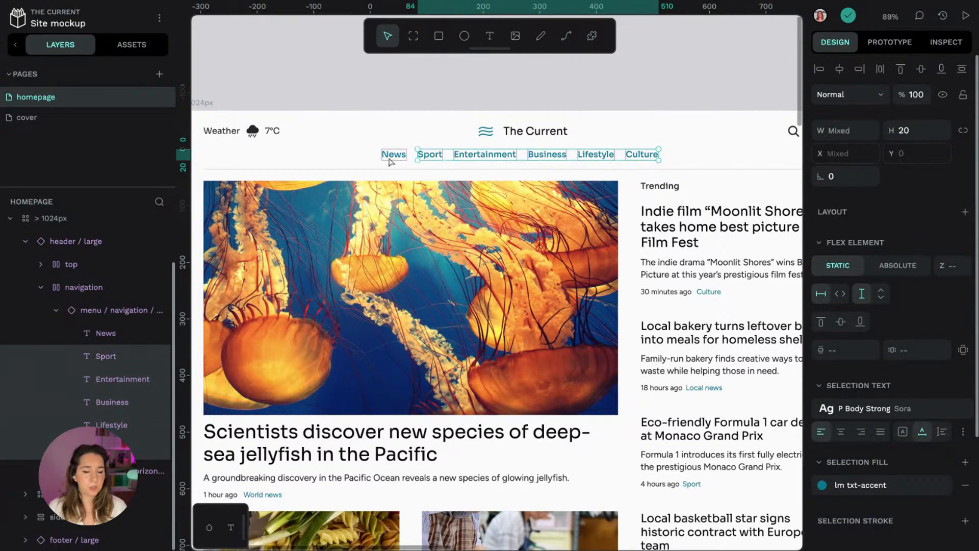
pyautogui.keyDown('shift'); pyautogui.click(395, 155); pyautogui.keyUp('shift')
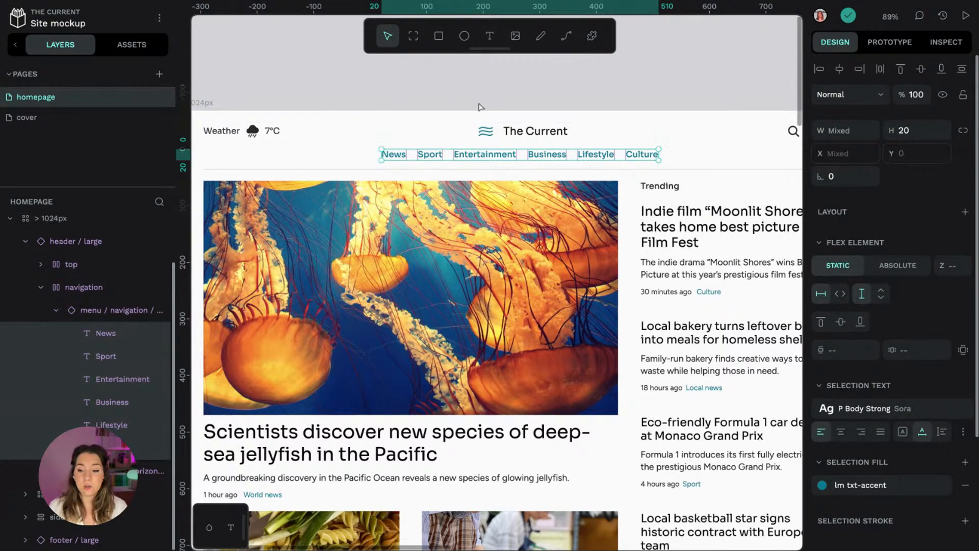
pyautogui.scroll(-2, 879, 432)
pyautogui.scroll(-1, 880, 432)
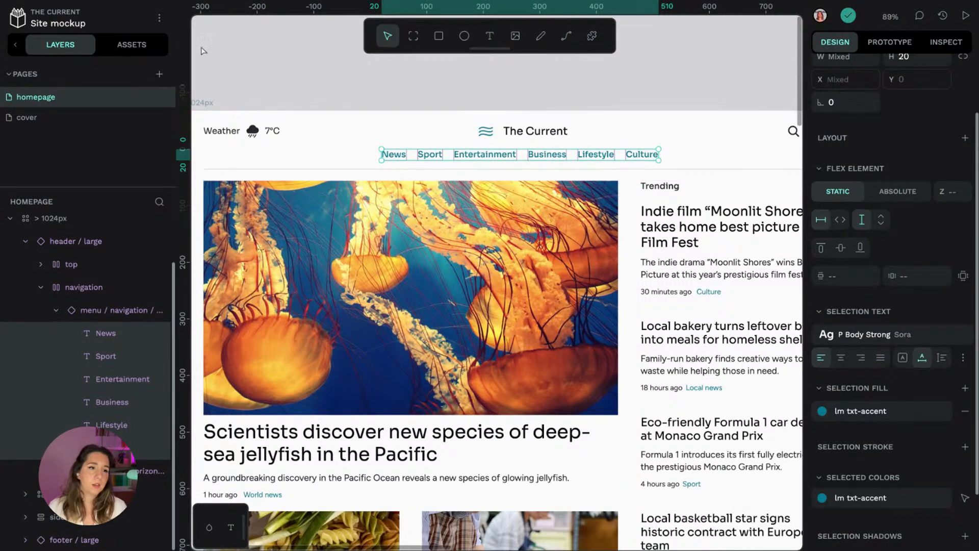
# Step: Browse the dark and light color groups of The Current: Color tokens library in the file's assets
pyautogui.click(145, 48)
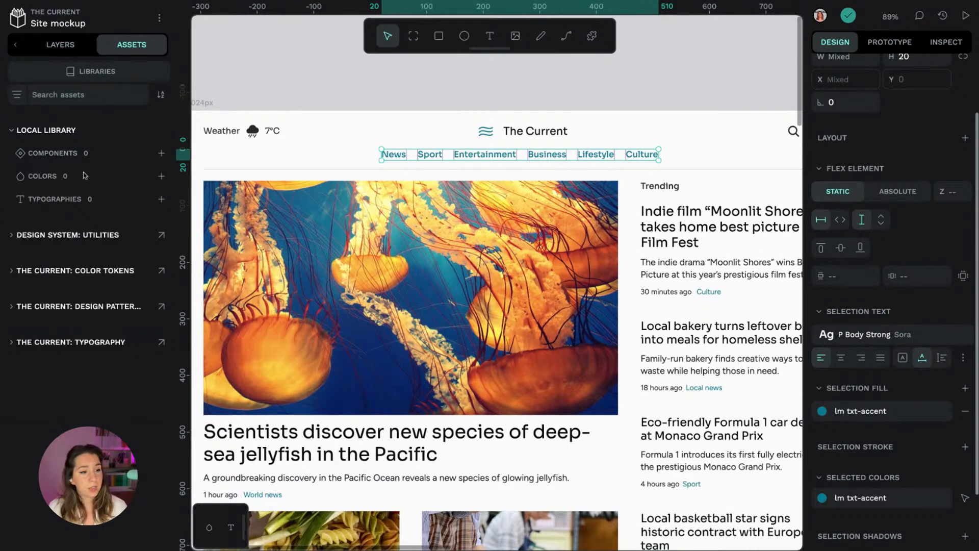
pyautogui.click(44, 132)
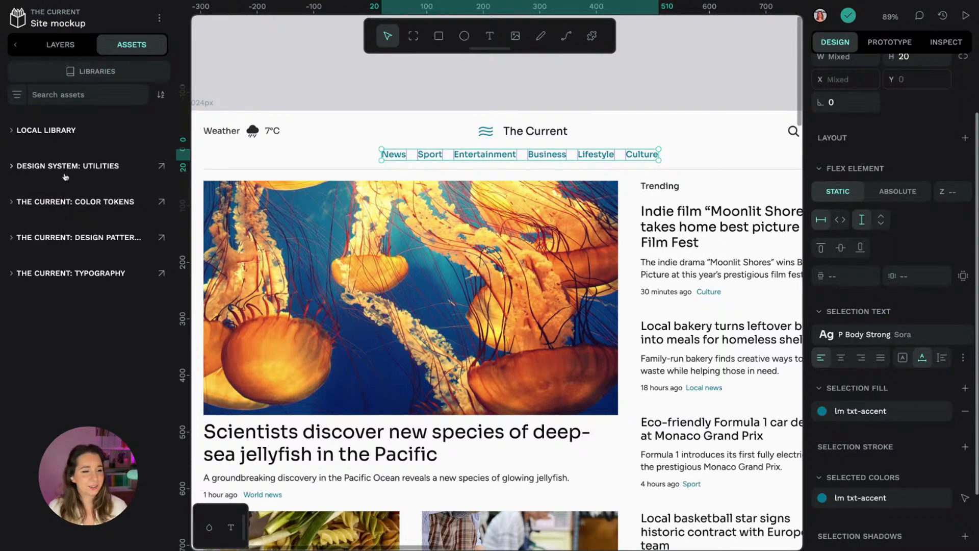
pyautogui.click(66, 202)
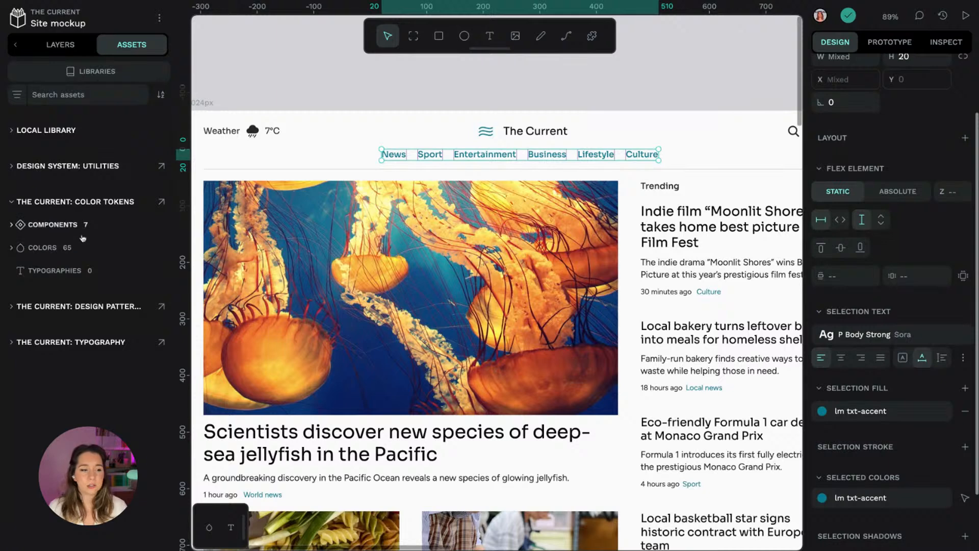
pyautogui.click(45, 248)
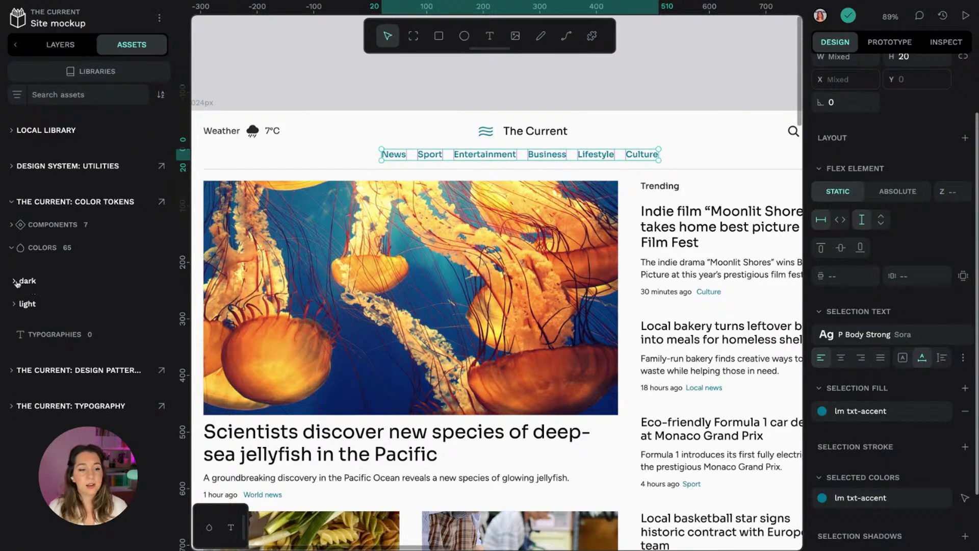
pyautogui.click(40, 283)
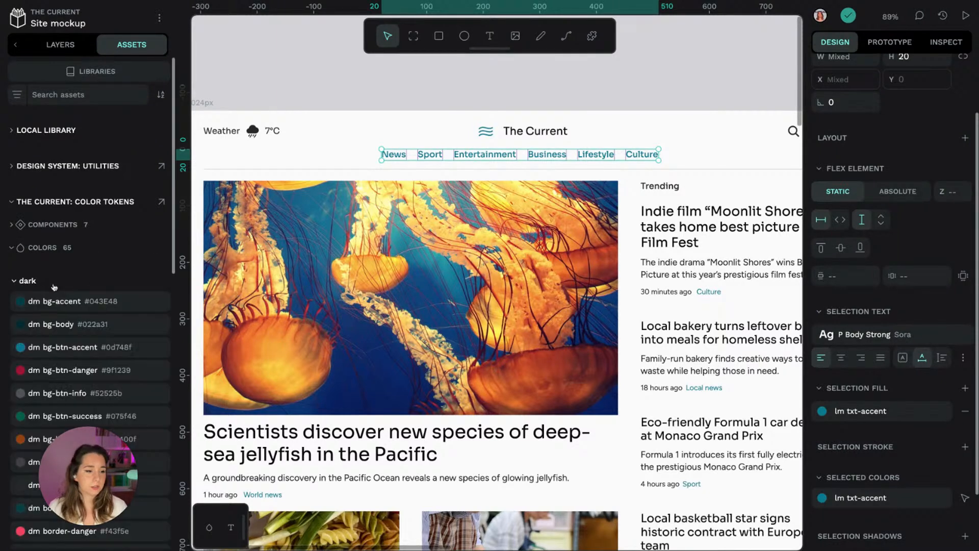
pyautogui.click(40, 283)
pyautogui.click(34, 305)
pyautogui.scroll(-1, 94, 276)
pyautogui.scroll(-6, 102, 270)
pyautogui.scroll(-4, 172, 177)
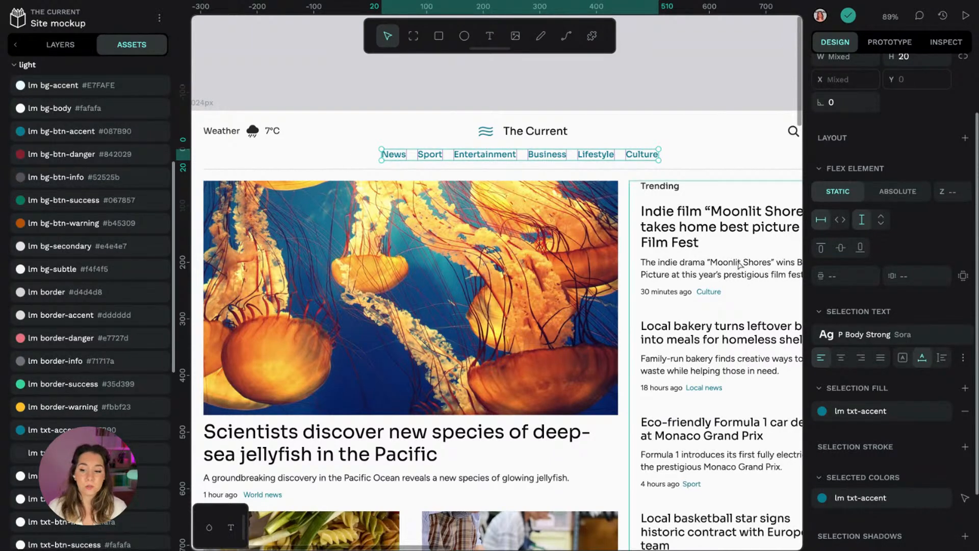
# Step: Add a second fill to the selected navigation links and view The Current: Color tokens library in its color picker
pyautogui.click(963, 389)
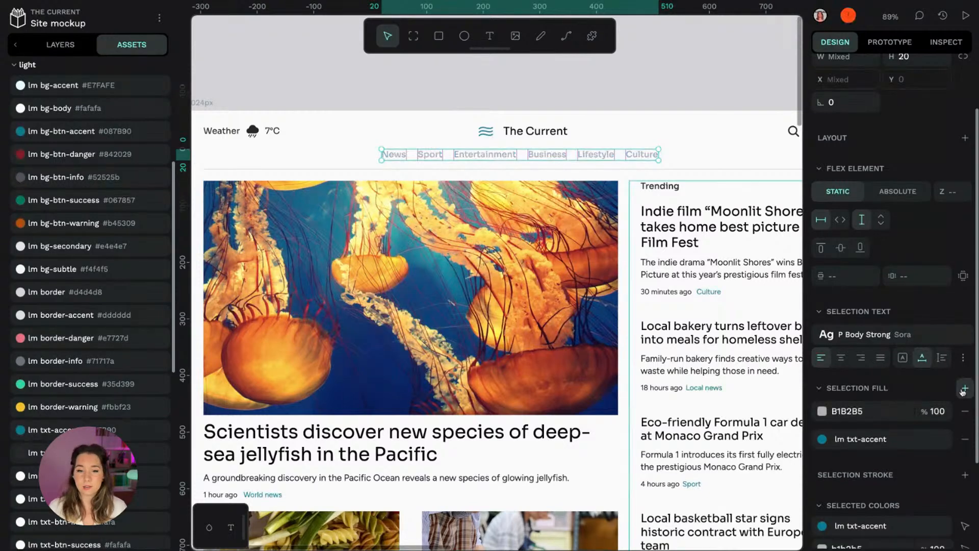
pyautogui.click(822, 411)
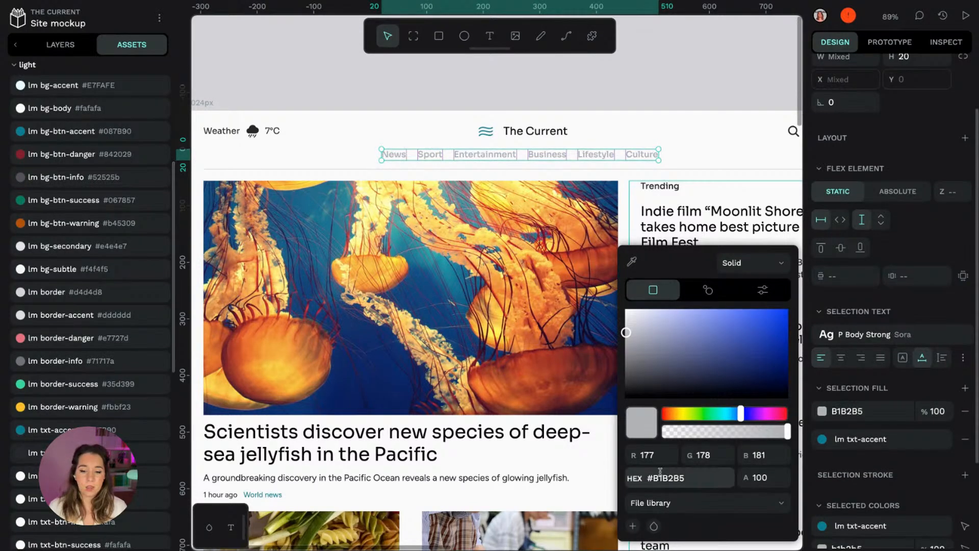
pyautogui.click(737, 505)
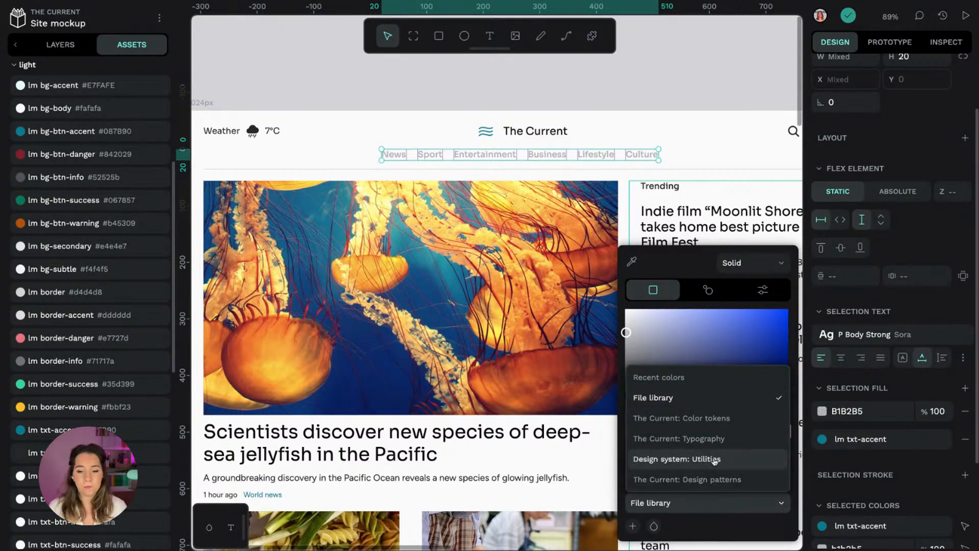
pyautogui.click(686, 418)
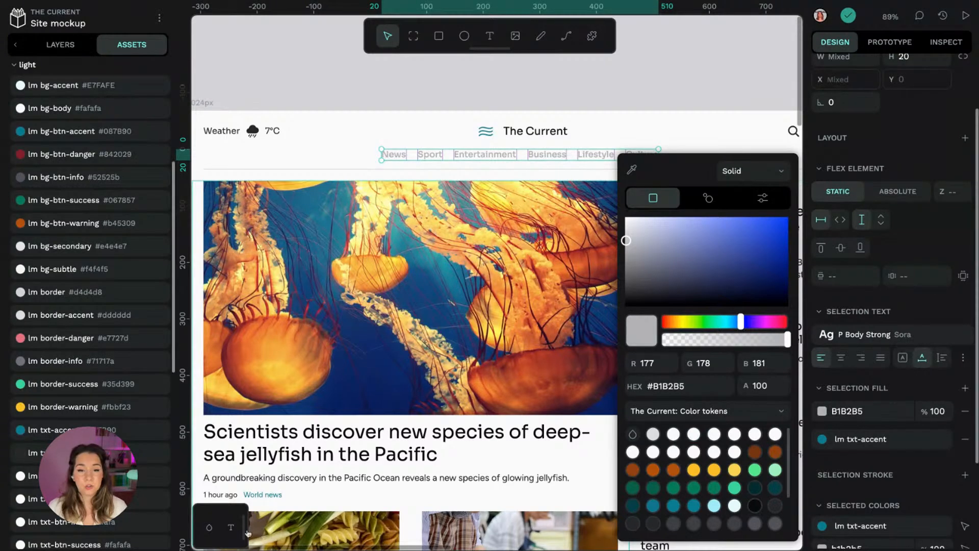
pyautogui.click(663, 114)
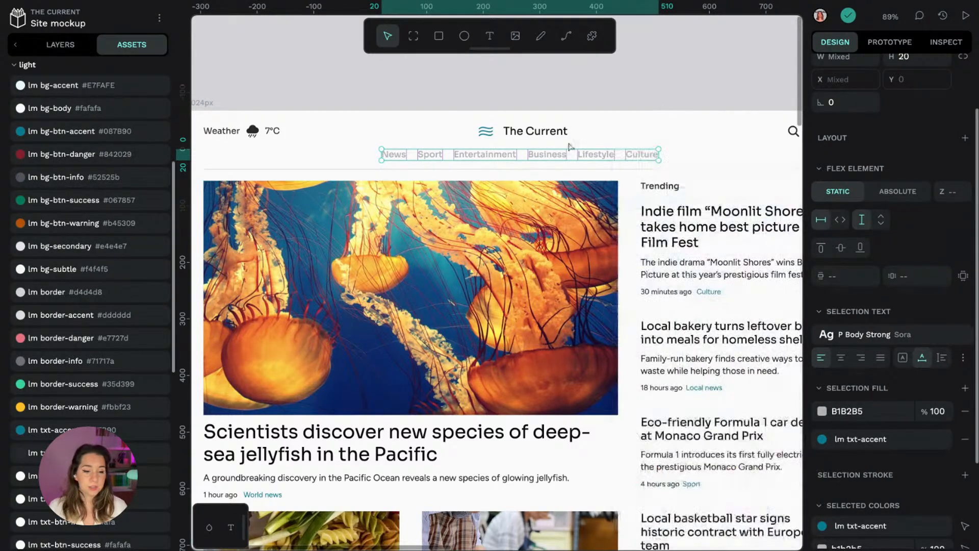
# Step: Show the color palette with The Current: Color tokens library and look through its dark and light swatches
pyautogui.click(209, 530)
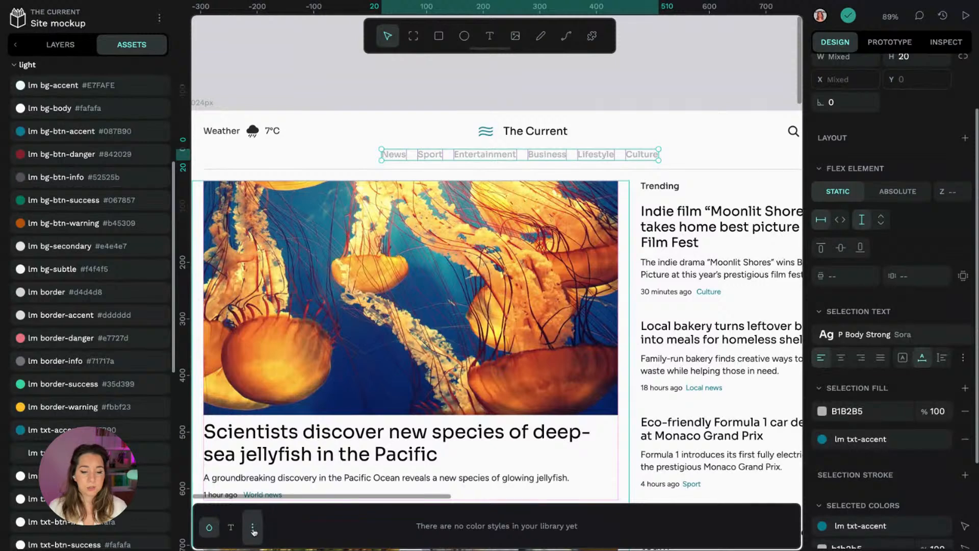
pyautogui.click(253, 528)
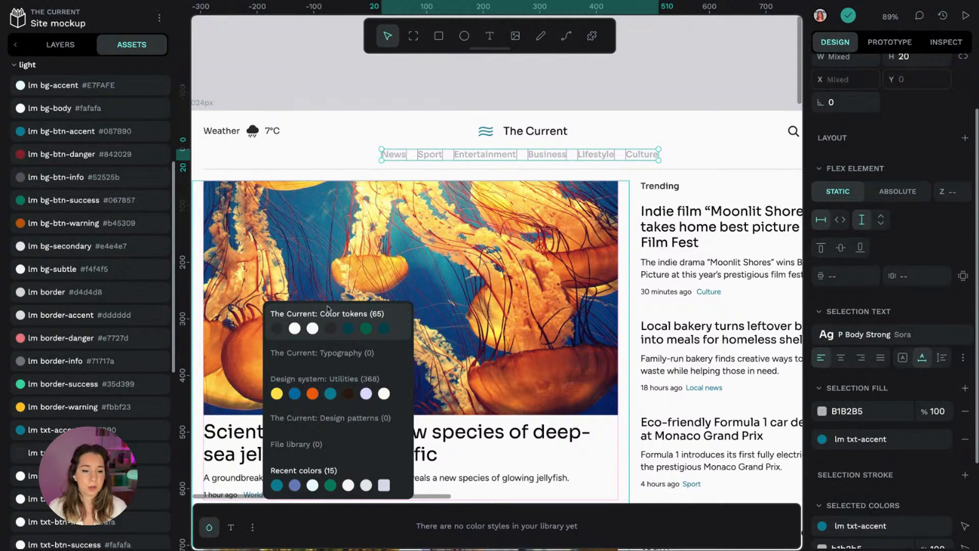
pyautogui.click(343, 315)
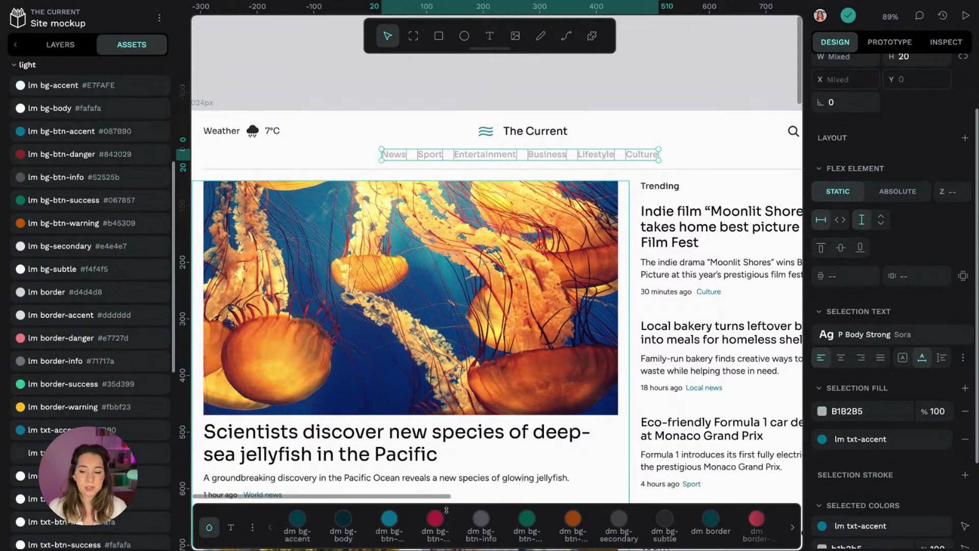
pyautogui.click(793, 527)
pyautogui.click(793, 528)
pyautogui.click(792, 527)
pyautogui.click(793, 527)
pyautogui.click(793, 527)
pyautogui.click(793, 527)
pyautogui.click(792, 527)
pyautogui.hscroll(6, 496, 527)
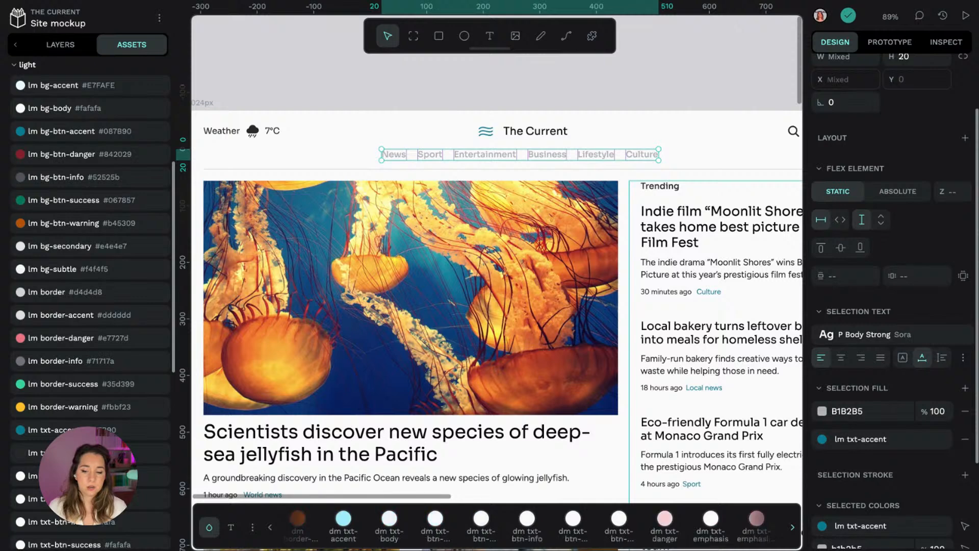
pyautogui.hscroll(5, 496, 527)
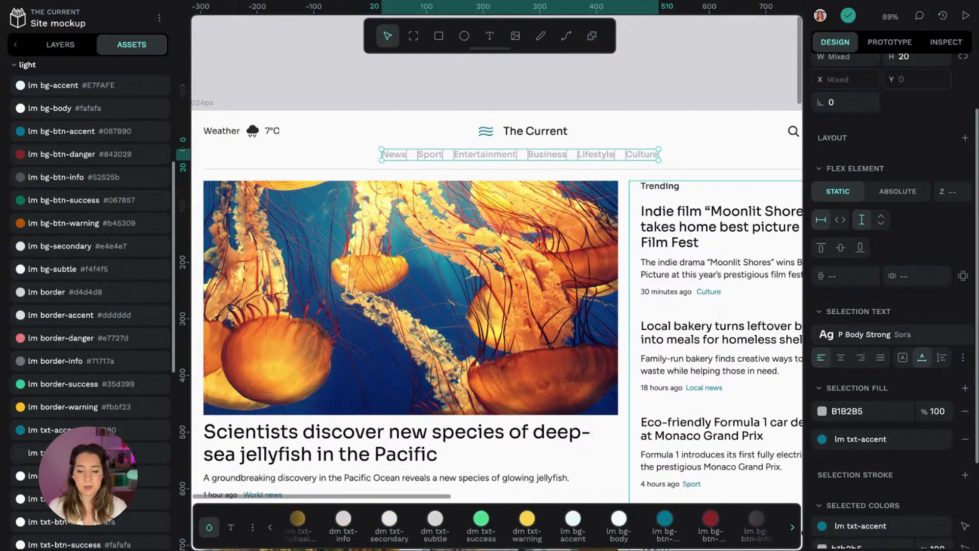
pyautogui.hscroll(4, 497, 527)
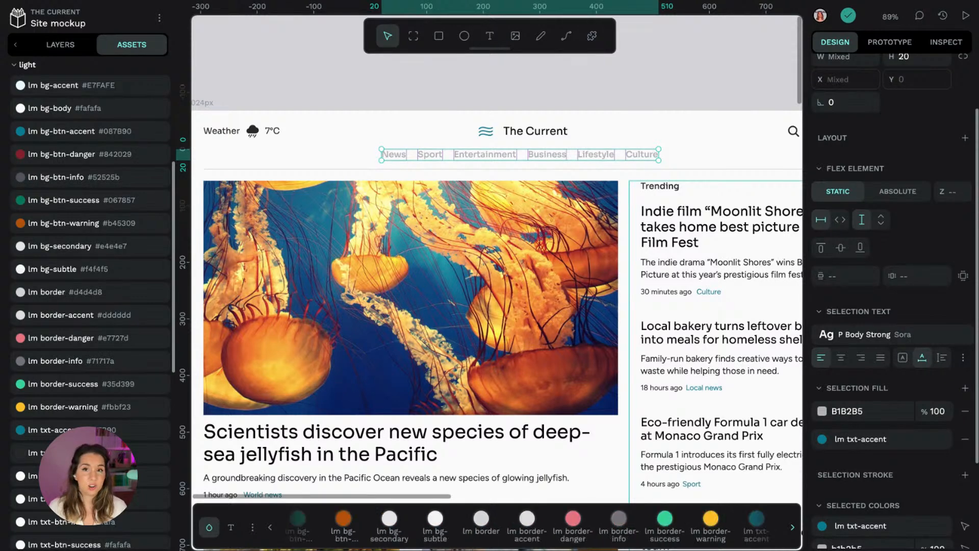
# Step: Switch the color palette to the Design system: Utilities library and back to The Current: Color tokens
pyautogui.click(253, 527)
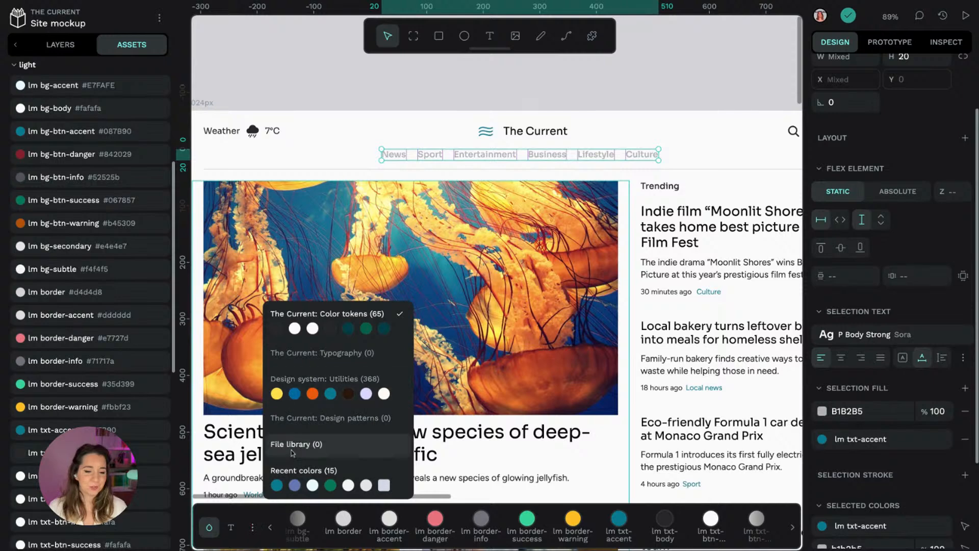
pyautogui.click(307, 381)
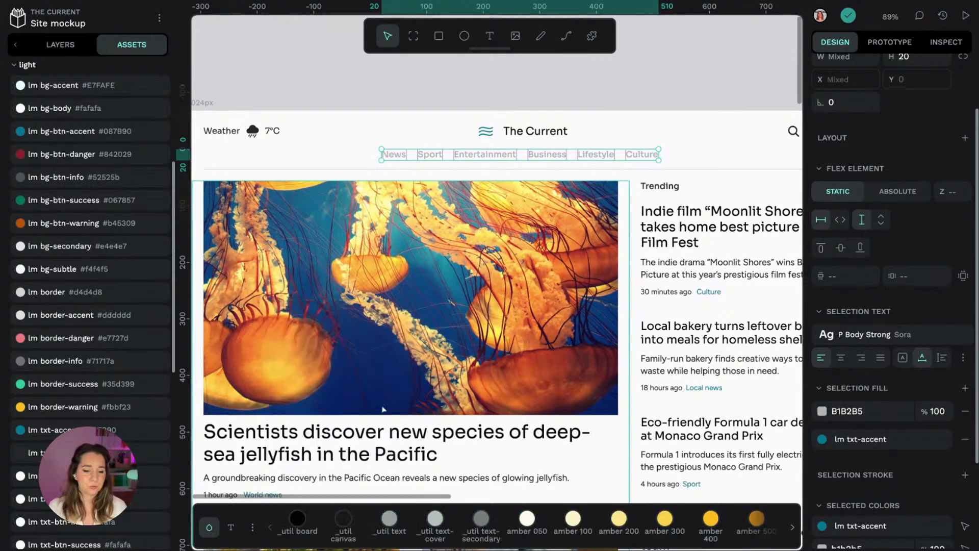
pyautogui.click(253, 526)
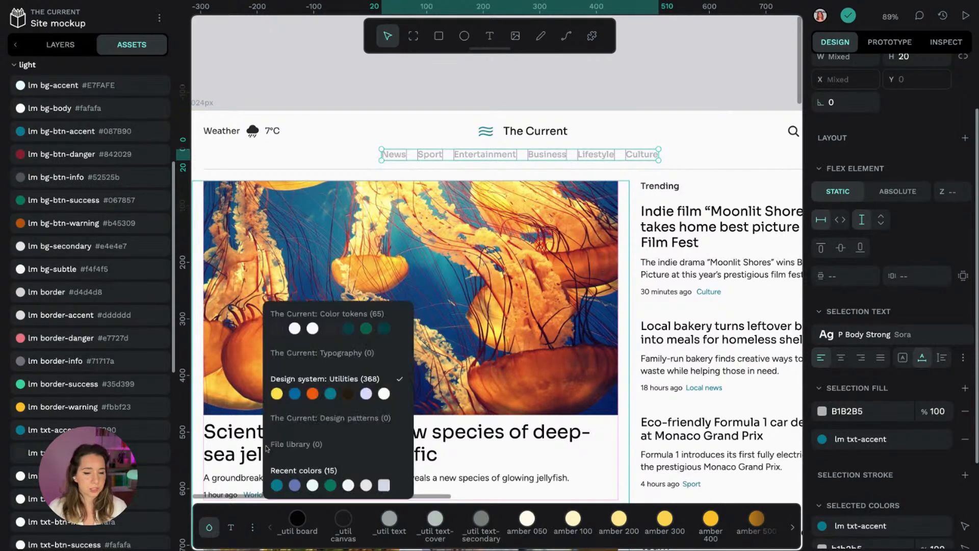
pyautogui.click(306, 313)
# Step: Apply the lm txt-emphasis color token to the navigation links' new fill and remove their lm txt-accent fill
pyautogui.click(792, 527)
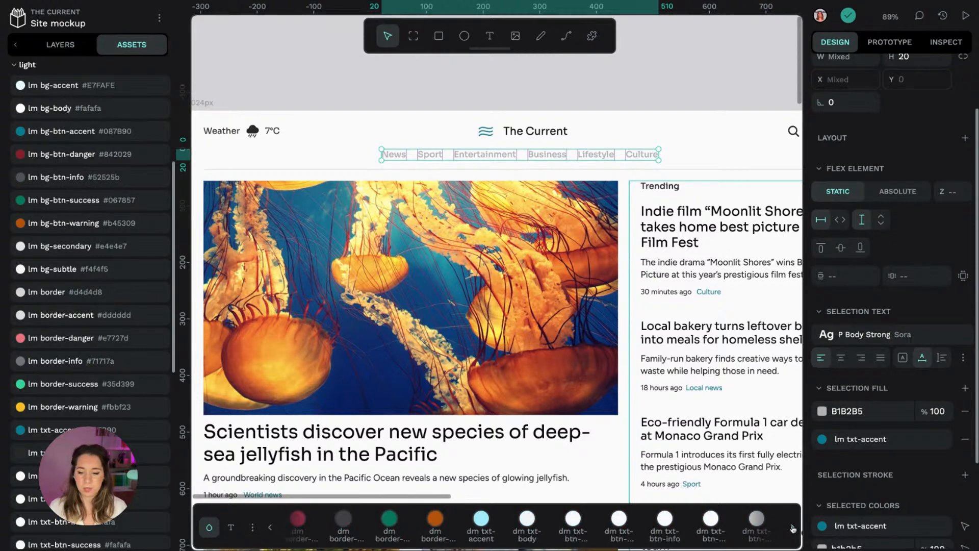
pyautogui.click(792, 527)
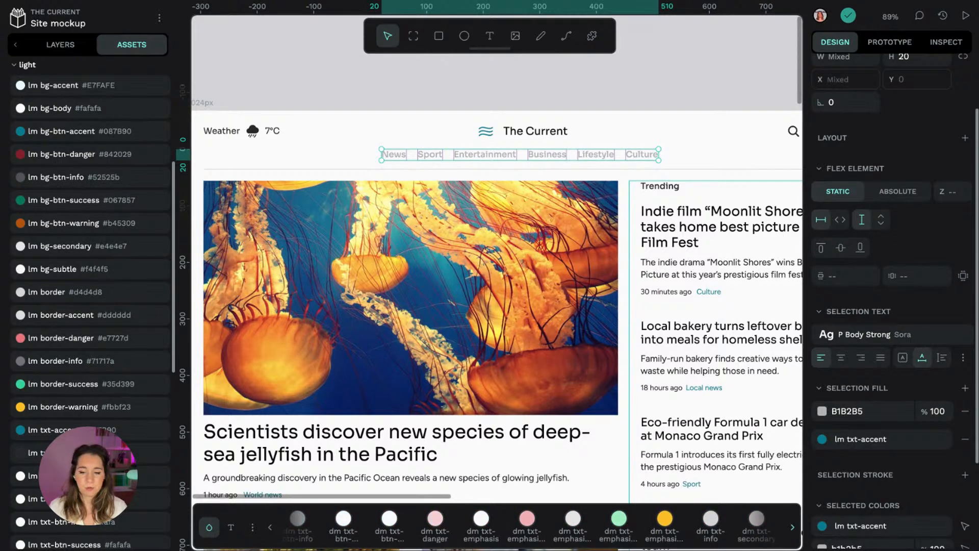
pyautogui.click(792, 527)
pyautogui.click(792, 526)
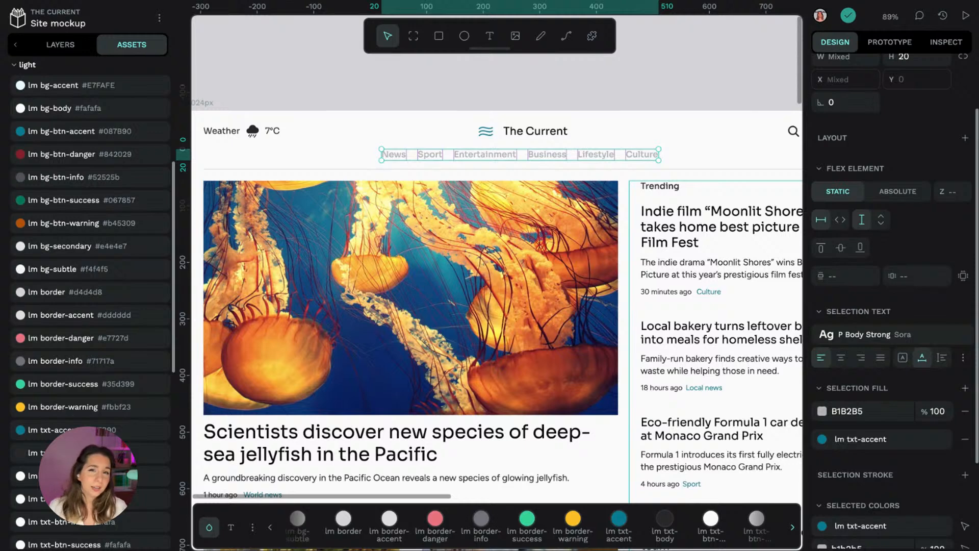
pyautogui.click(791, 526)
pyautogui.click(792, 526)
pyautogui.click(792, 527)
pyautogui.click(791, 527)
pyautogui.click(792, 527)
pyautogui.click(791, 527)
pyautogui.click(792, 527)
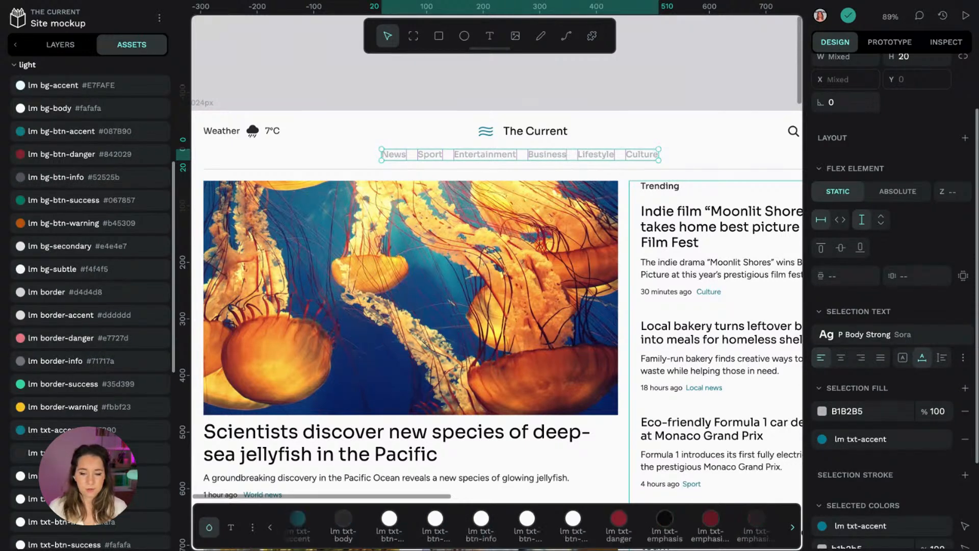
pyautogui.click(664, 517)
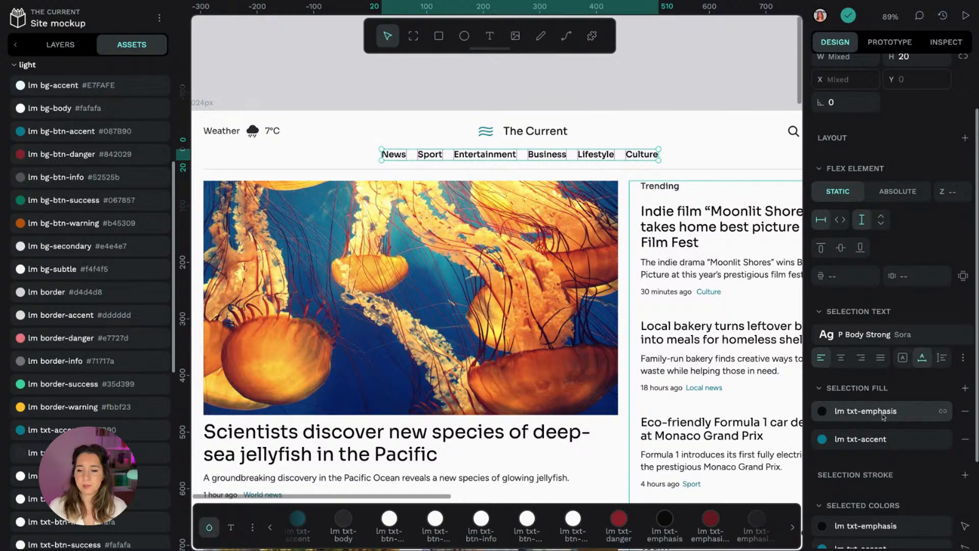
pyautogui.click(965, 439)
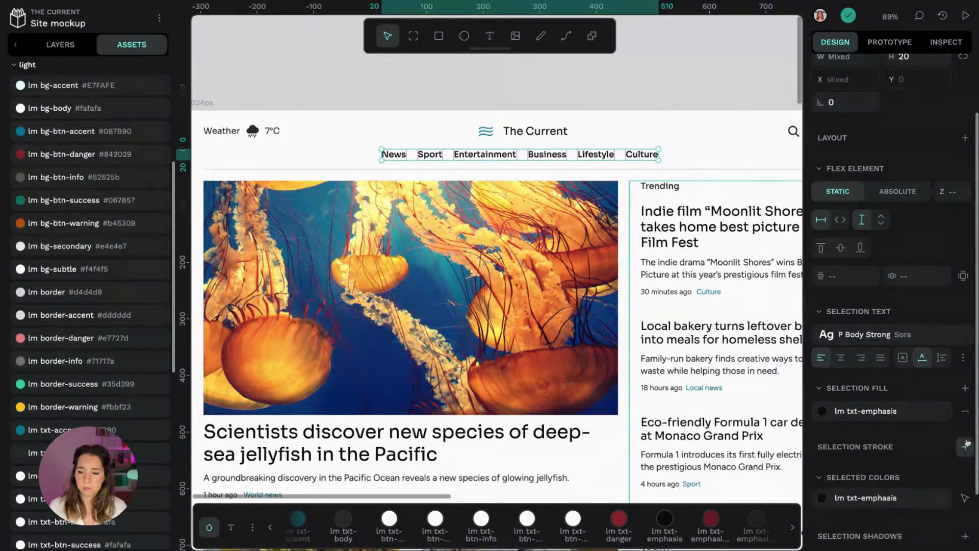
pyautogui.click(742, 98)
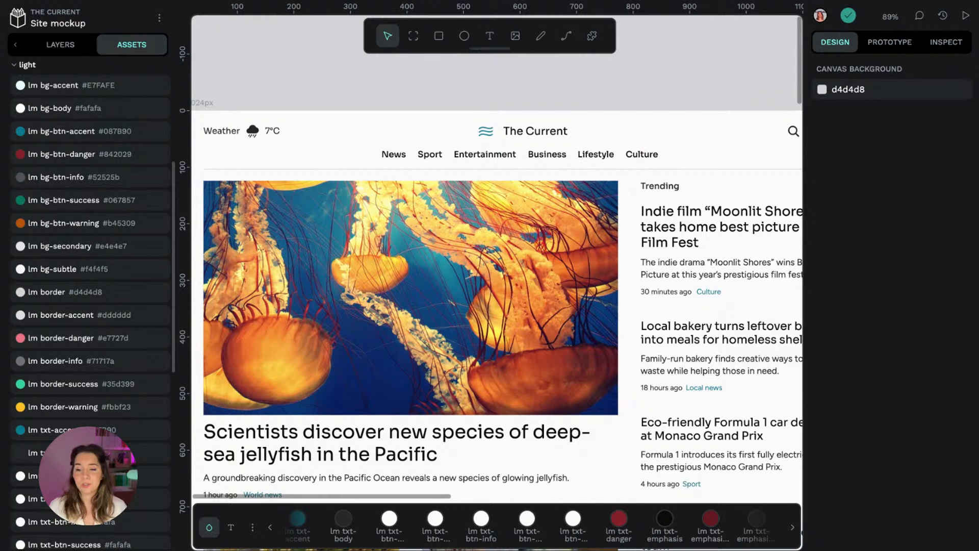
# Step: Draw a square on the empty canvas beside the > 1024px board and fill it with the lm txt-emphasis color token
pyautogui.moveTo(460, 89); pyautogui.dragTo(543, 92)
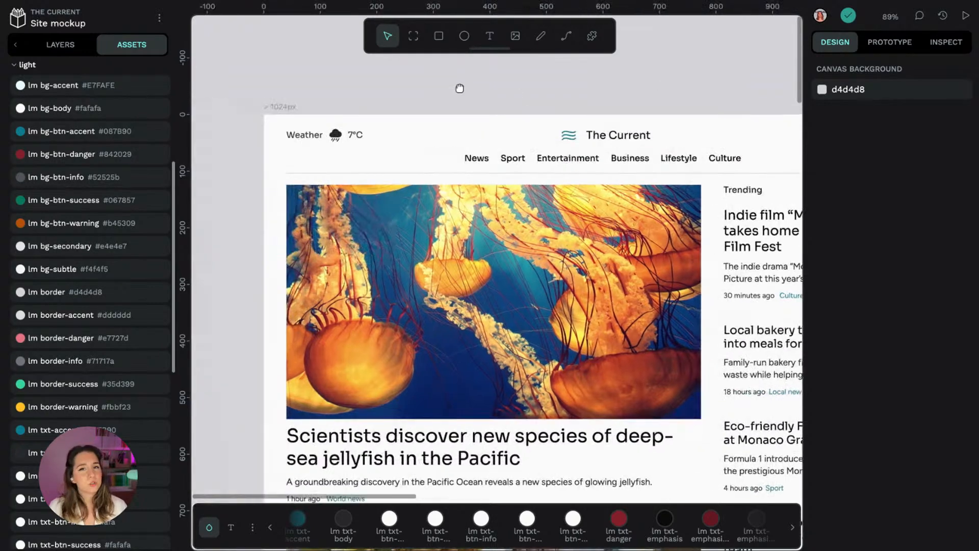
pyautogui.hscroll(-3, 460, 88)
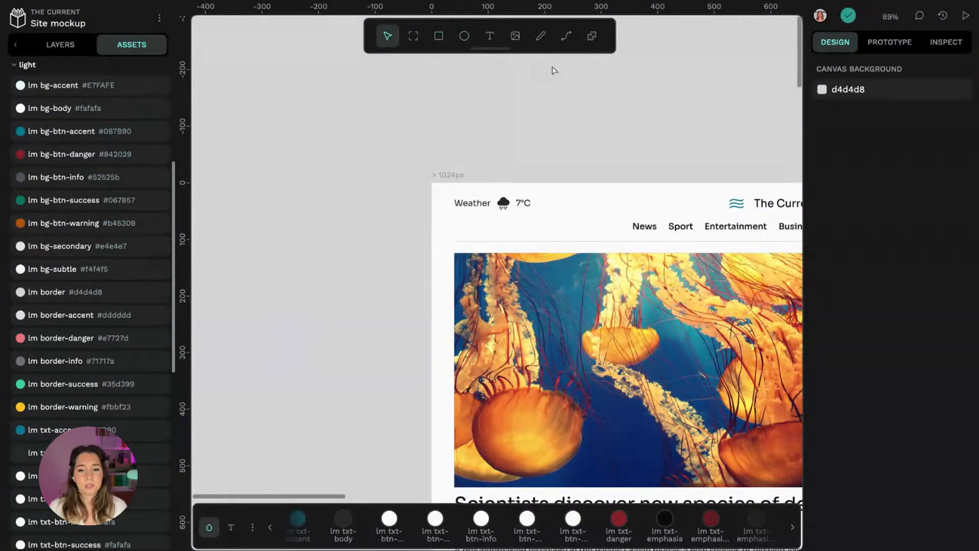
pyautogui.moveTo(716, 152); pyautogui.dragTo(619, 139)
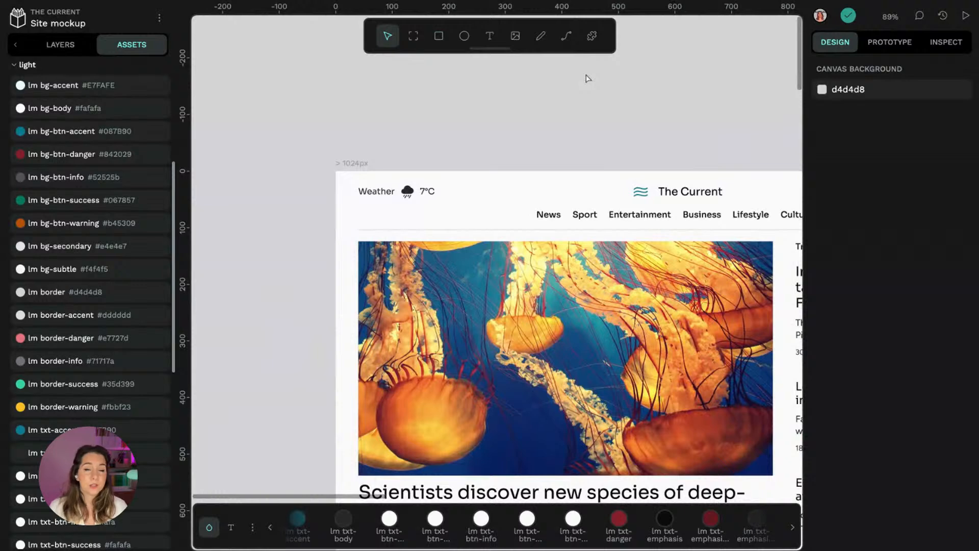
pyautogui.hscroll(-3, 489, 79)
pyautogui.click(439, 36)
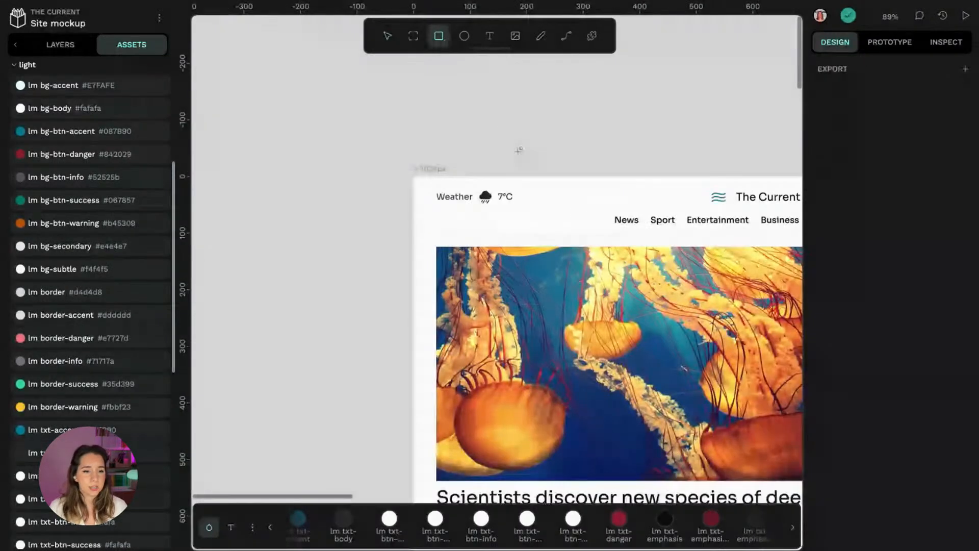
pyautogui.moveTo(228, 105); pyautogui.dragTo(347, 225)
pyautogui.moveTo(310, 141)
pyautogui.mouseDown()
pyautogui.moveTo(299, 163)
pyautogui.moveTo(330, 125)
pyautogui.mouseUp()
pyautogui.click(665, 518)
pyautogui.click(304, 277)
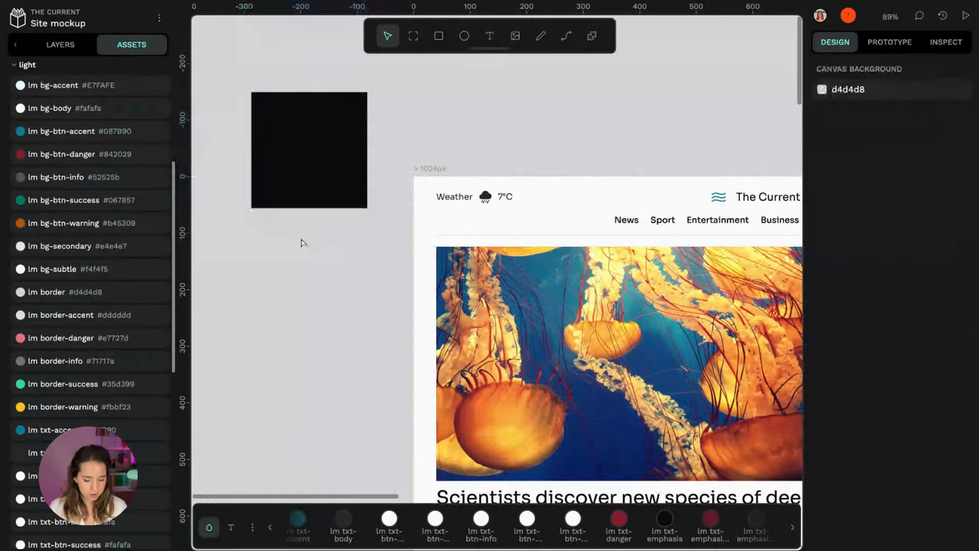
# Step: Duplicate the black square, place the copy directly below it, and fill the copy with the lm bg-body color token
pyautogui.click(316, 182)
pyautogui.hotkey('ctrl', 'd')
pyautogui.moveTo(316, 175); pyautogui.dragTo(378, 226)
pyautogui.hscroll(-5, 347, 519)
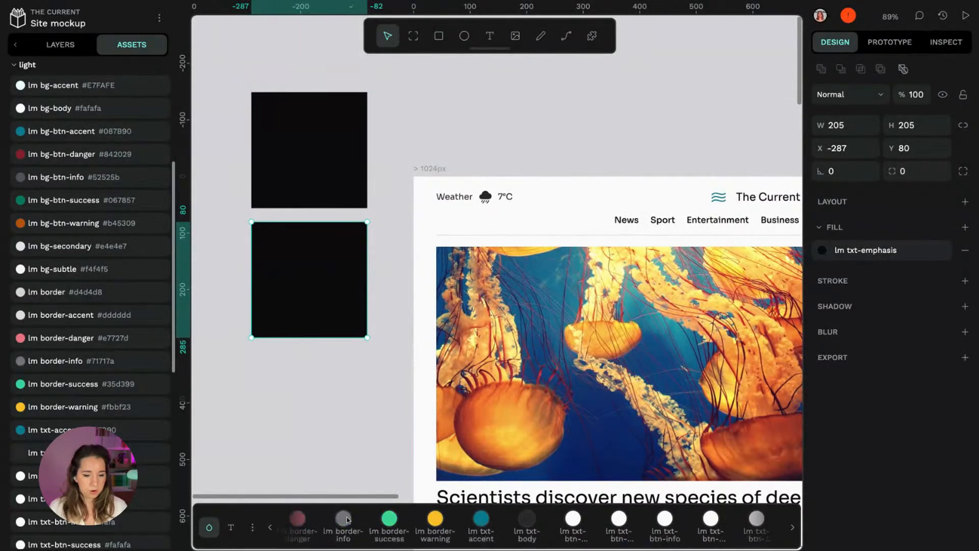
pyautogui.hscroll(-4, 347, 519)
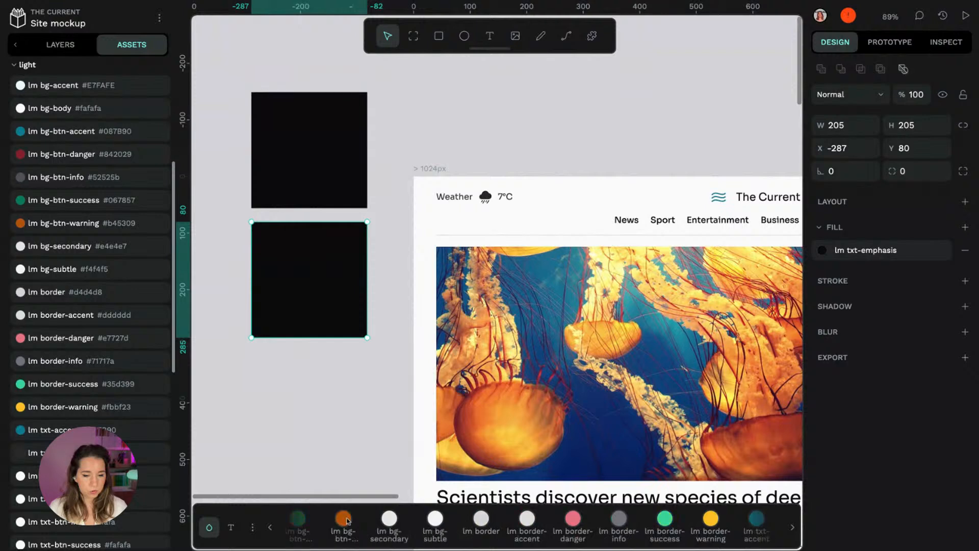
pyautogui.hscroll(-5, 347, 520)
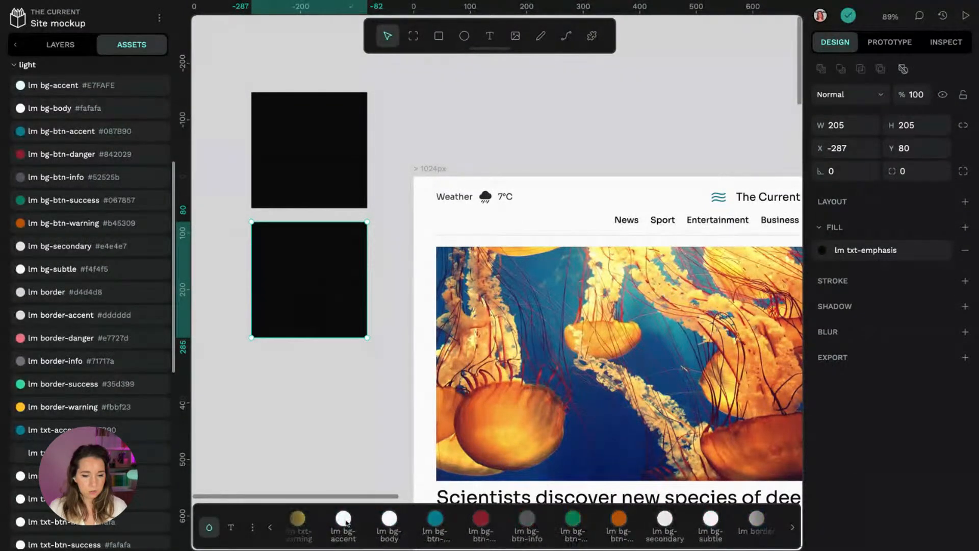
pyautogui.click(389, 517)
pyautogui.click(323, 437)
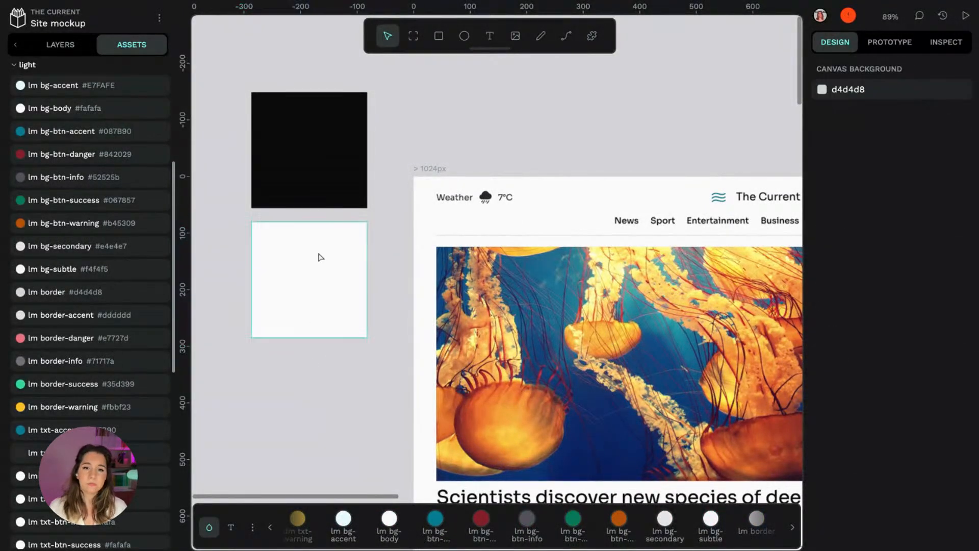
# Step: Select both squares and check their color contrast with the Contrast plugin
pyautogui.click(323, 135)
pyautogui.keyDown('shift'); pyautogui.click(345, 260); pyautogui.keyUp('shift')
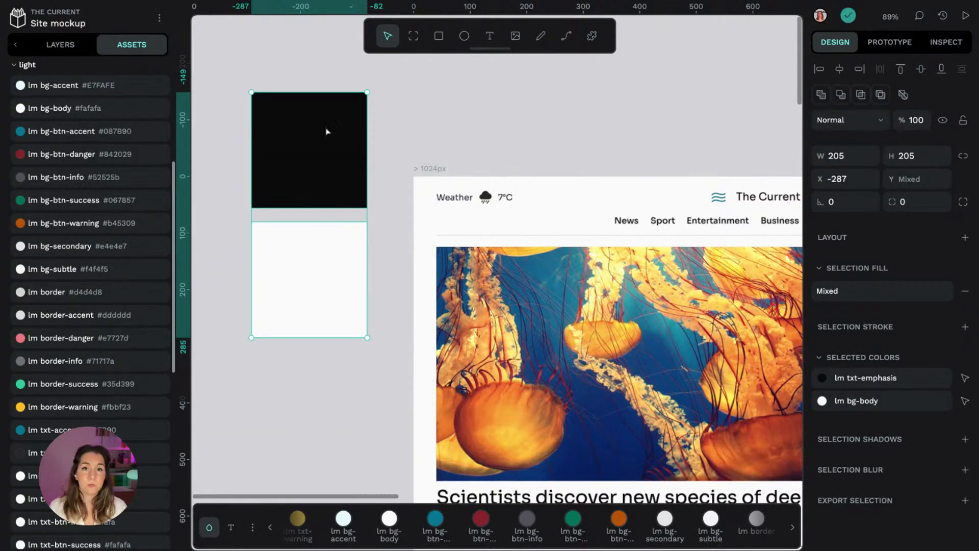
pyautogui.click(593, 37)
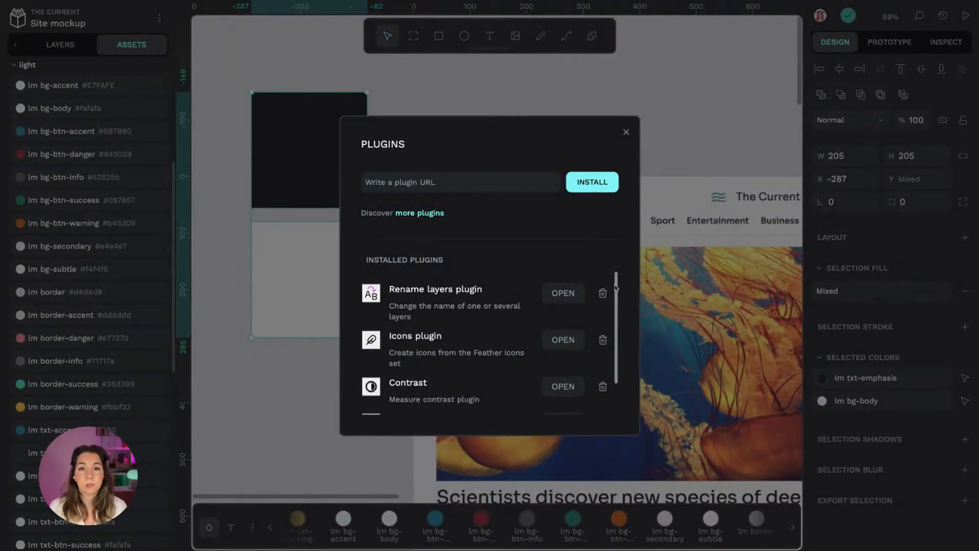
pyautogui.scroll(-2, 454, 338)
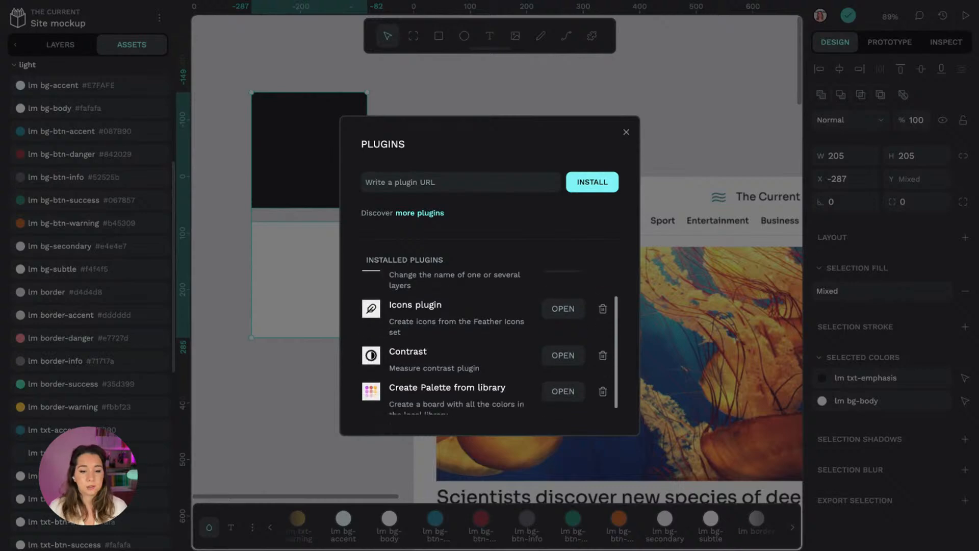
pyautogui.click(563, 350)
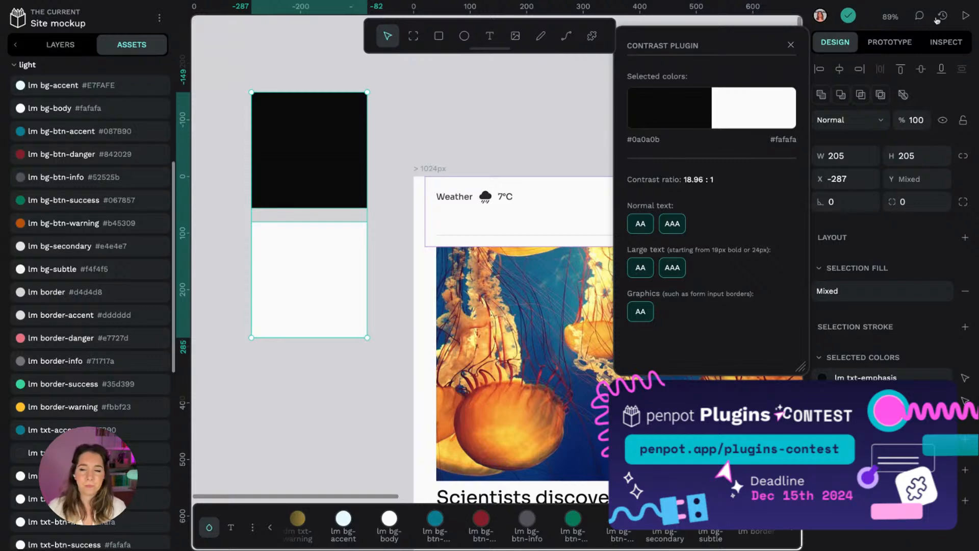
# Step: Close the Contrast plugin and delete both squares from the canvas
pyautogui.click(790, 44)
pyautogui.moveTo(390, 96); pyautogui.dragTo(288, 297)
pyautogui.press('Delete')
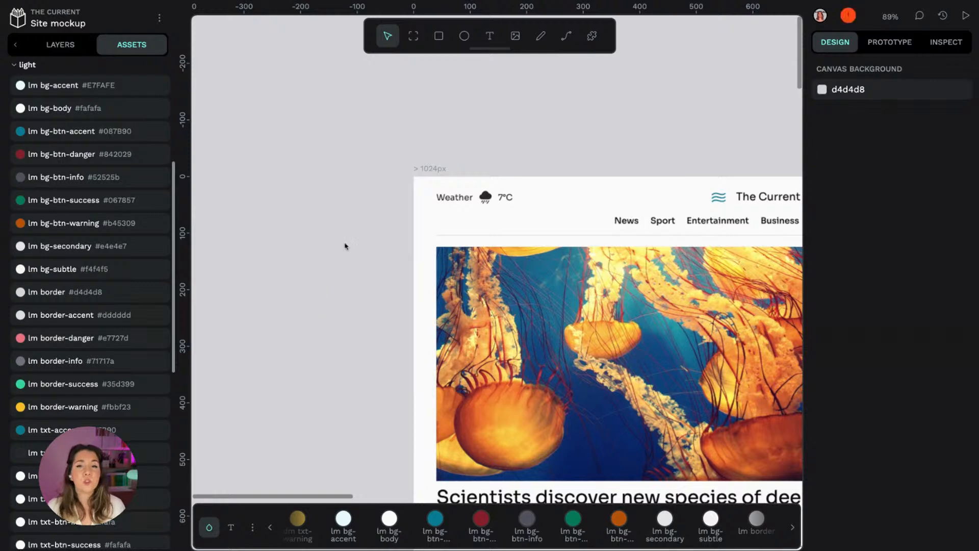
# Step: Collapse The Current: Color tokens assets and show the utility colors of the Design system: Utilities library
pyautogui.scroll(-3, 360, 262)
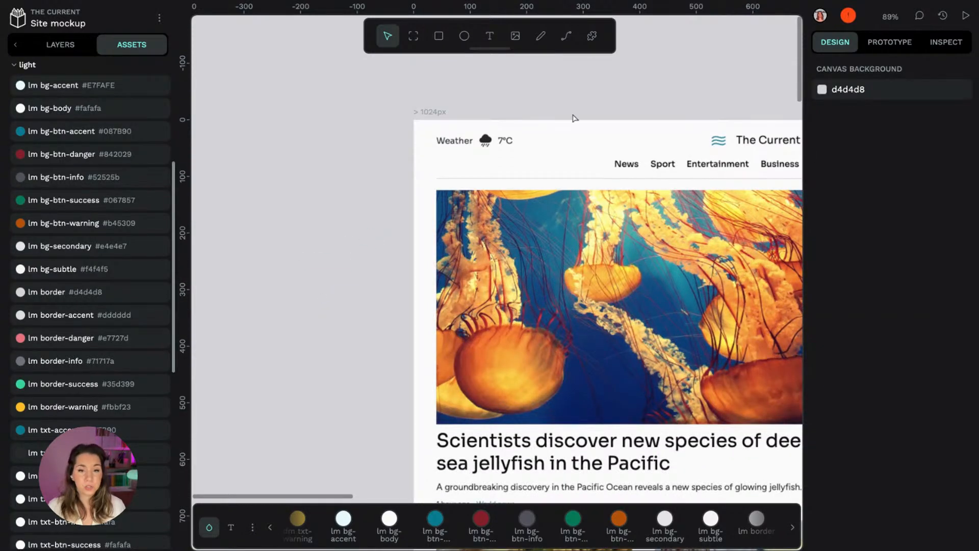
pyautogui.hscroll(5, 550, 125)
pyautogui.scroll(-5, 551, 125)
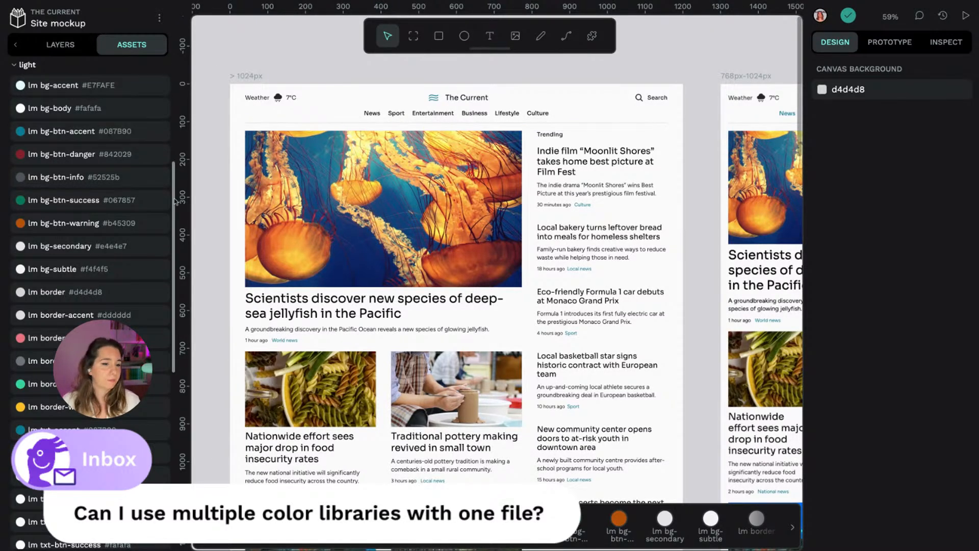
pyautogui.scroll(5, 177, 200)
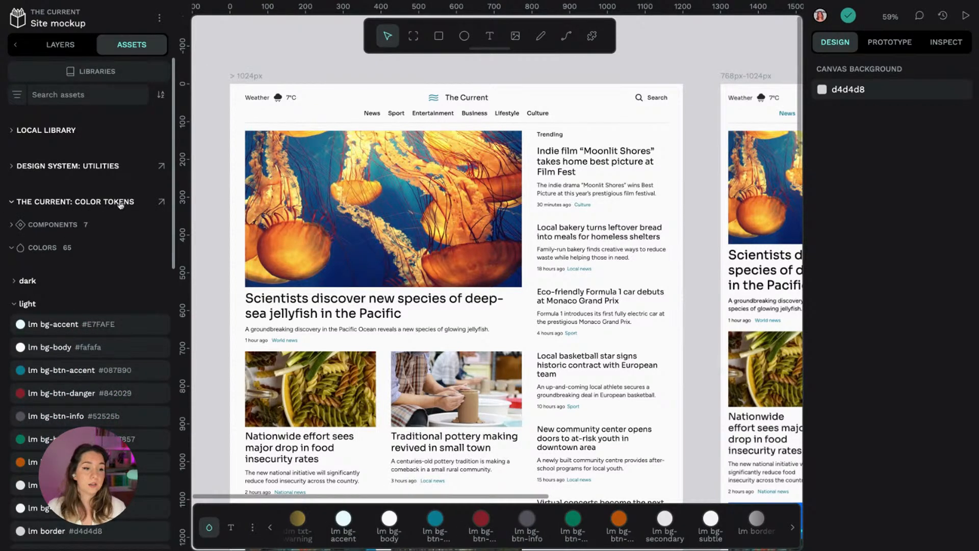
pyautogui.click(14, 200)
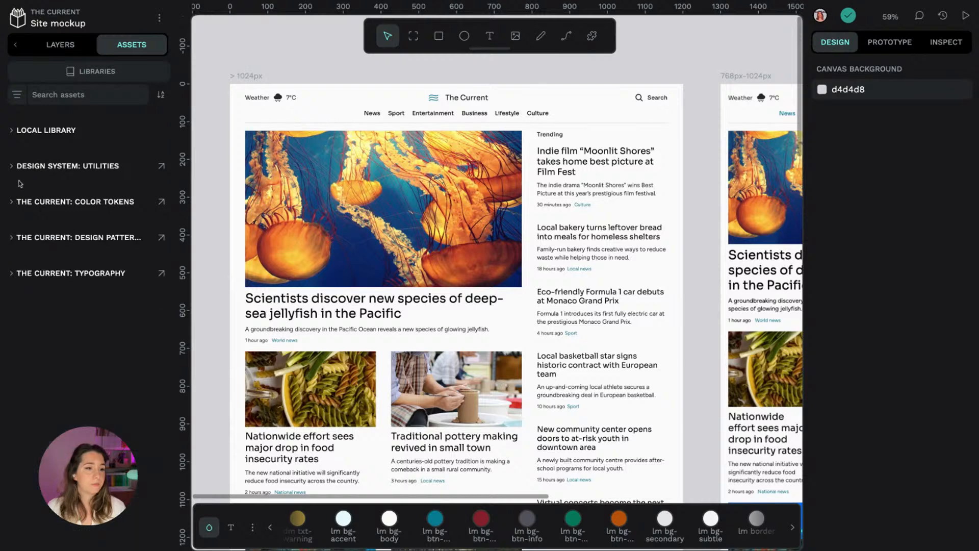
pyautogui.click(11, 165)
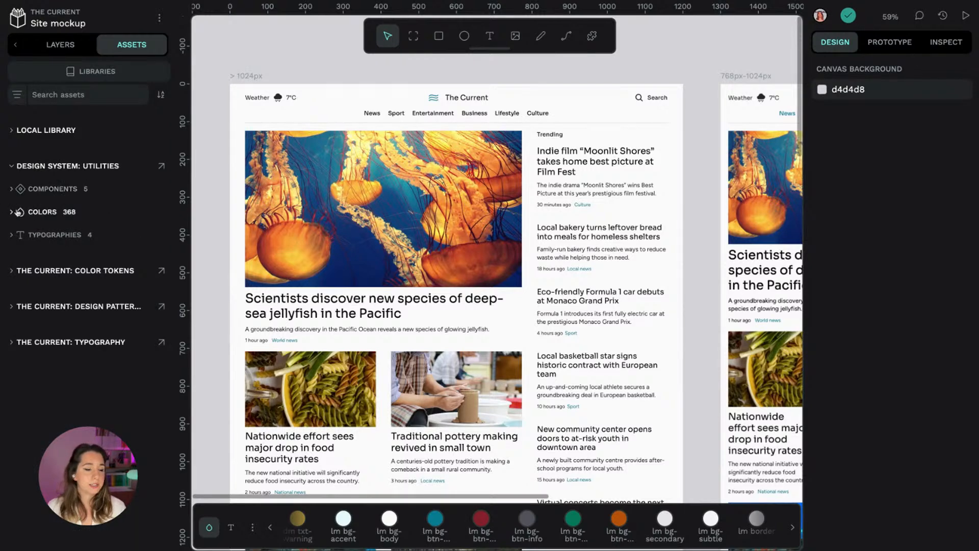
pyautogui.click(61, 211)
pyautogui.click(43, 268)
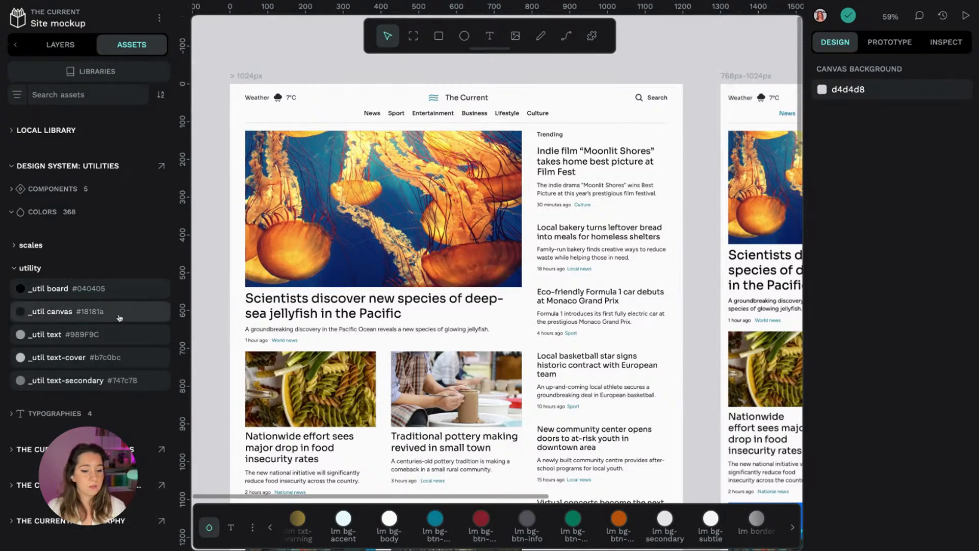
# Step: Look through the color palette's available libraries and expand the scales color group of Design system: Utilities
pyautogui.click(251, 527)
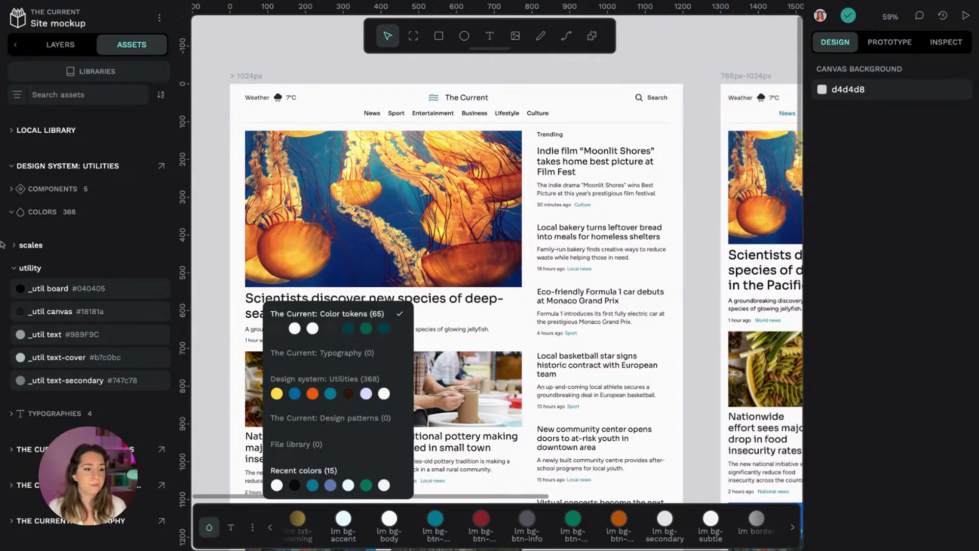
pyautogui.click(28, 246)
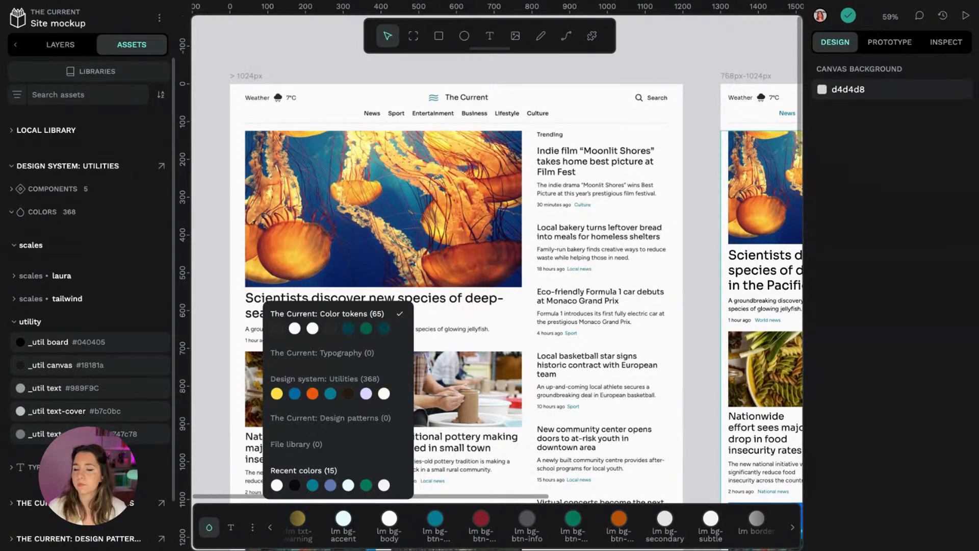
pyautogui.click(559, 70)
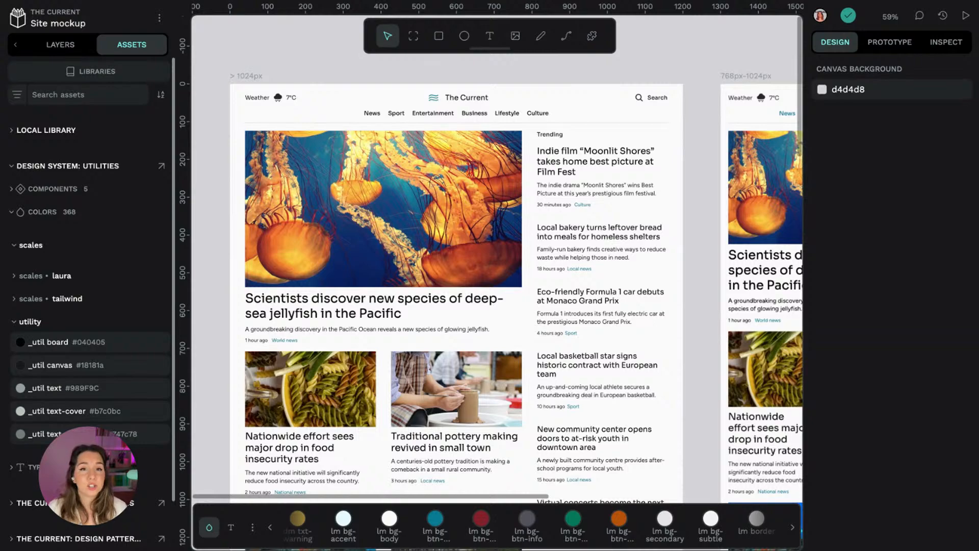
# Step: Add a new fill to the Entertainment navigation link on the > 1024px board and remove its lm txt-emphasis fill
pyautogui.hscroll(-5, 258, 69)
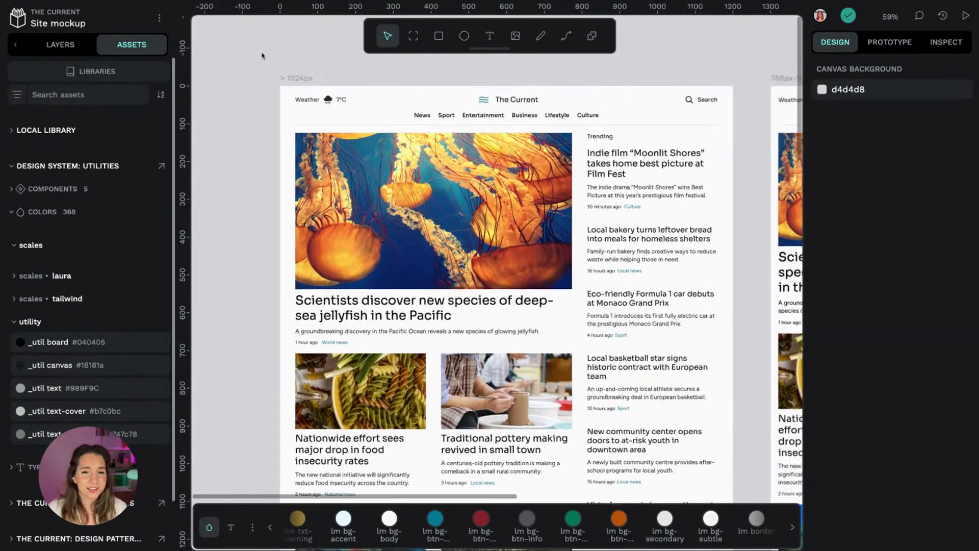
pyautogui.hscroll(-3, 263, 55)
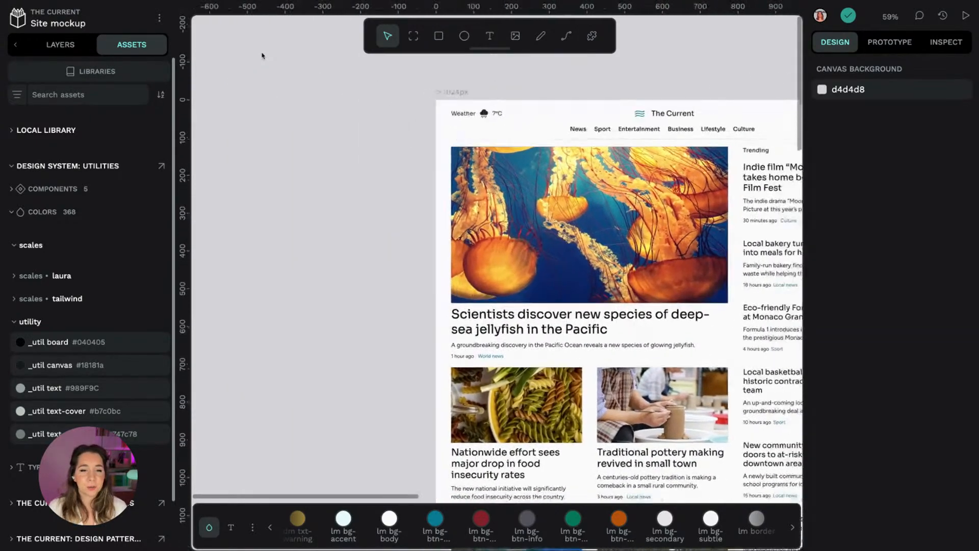
pyautogui.hscroll(6, 262, 55)
pyautogui.scroll(5, 400, 125)
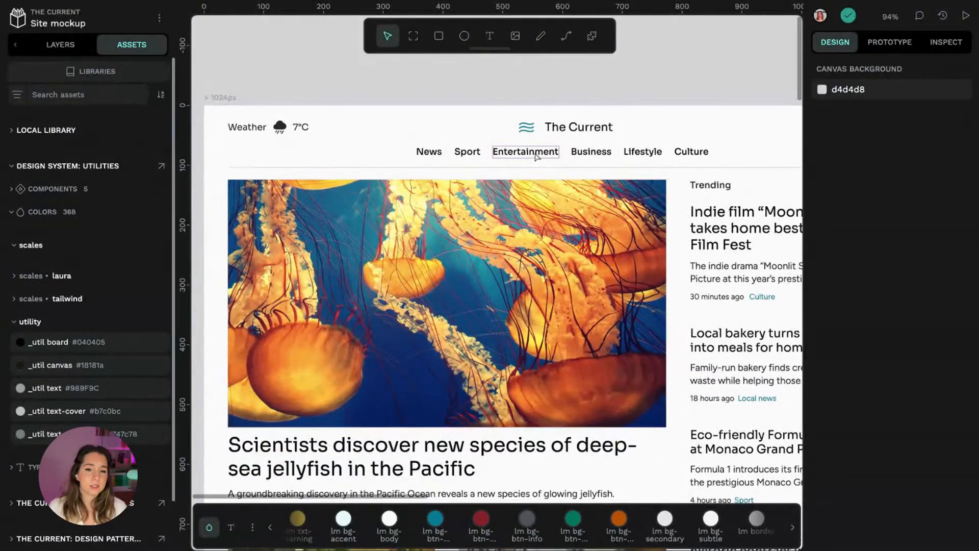
pyautogui.click(536, 155)
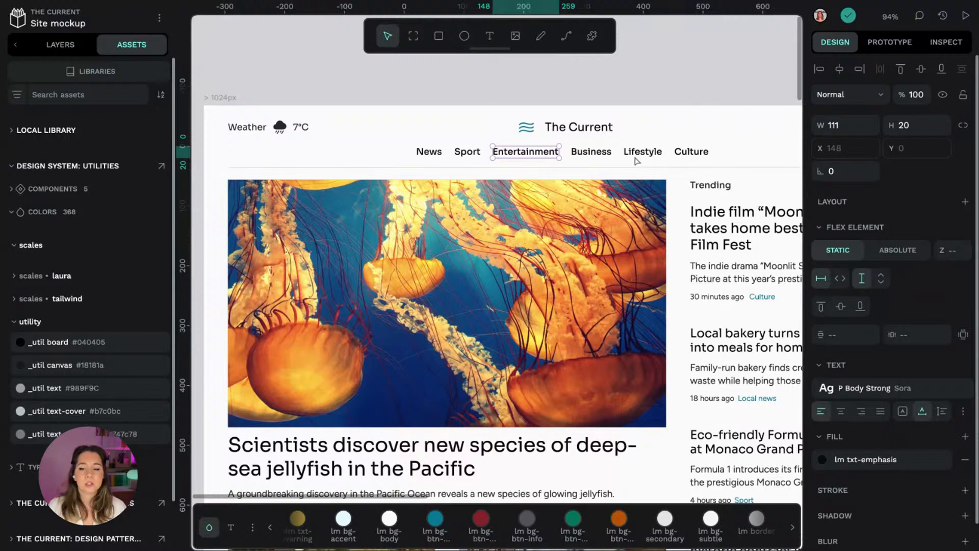
pyautogui.click(963, 437)
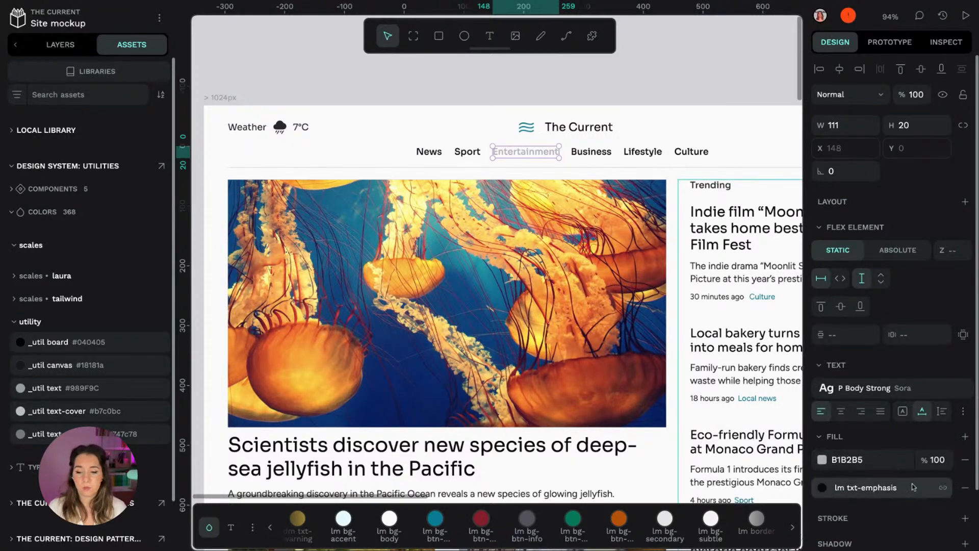
pyautogui.click(964, 490)
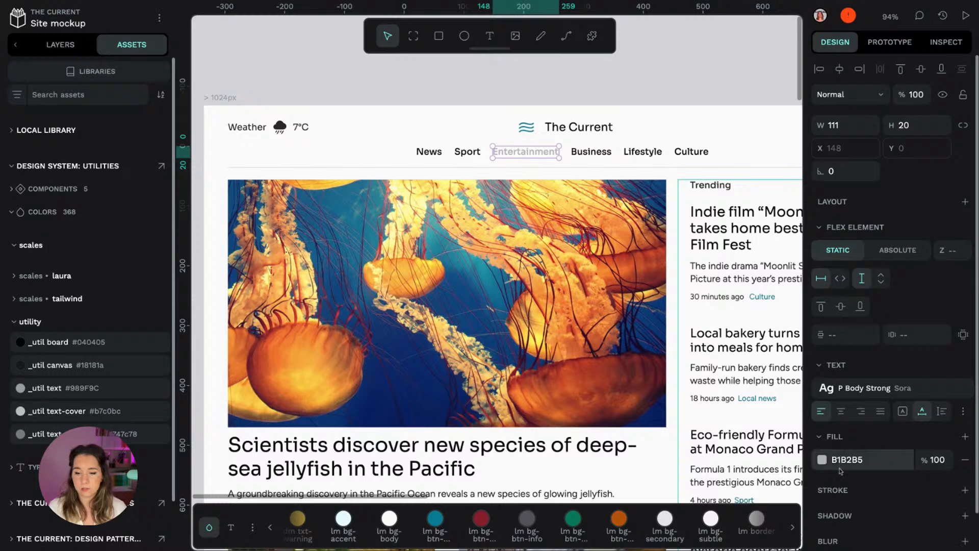
# Step: Set the Entertainment link's fill to the solid pink #e914a1
pyautogui.click(821, 459)
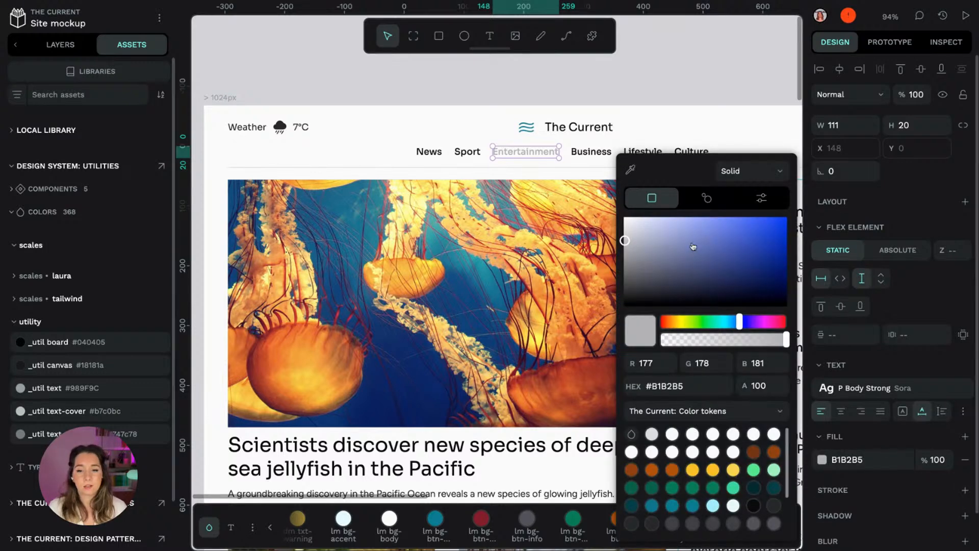
pyautogui.click(764, 326)
pyautogui.moveTo(764, 327); pyautogui.dragTo(773, 327)
pyautogui.moveTo(742, 276)
pyautogui.mouseDown()
pyautogui.moveTo(749, 234)
pyautogui.moveTo(770, 223)
pyautogui.mouseUp()
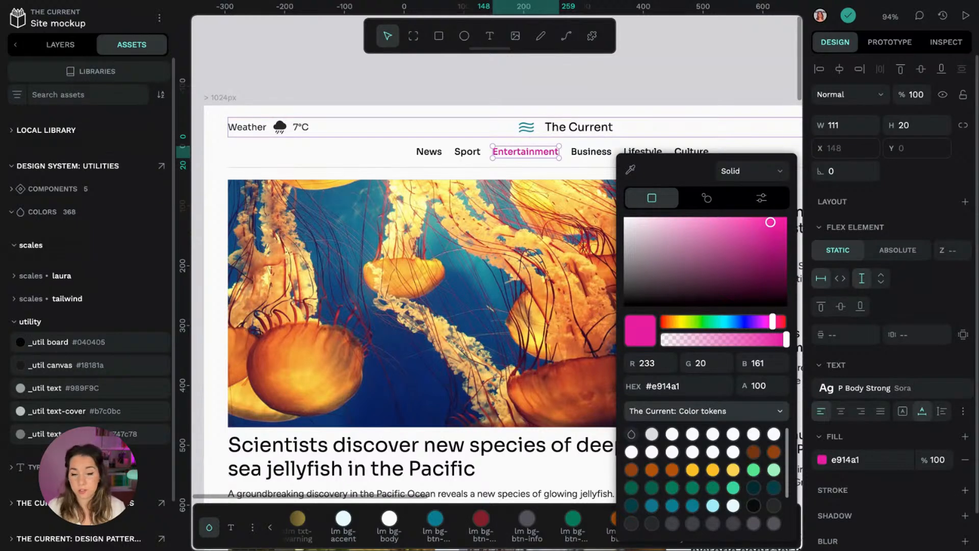
# Step: Save the Entertainment link's pink fill color to the File library
pyautogui.click(703, 410)
pyautogui.click(663, 454)
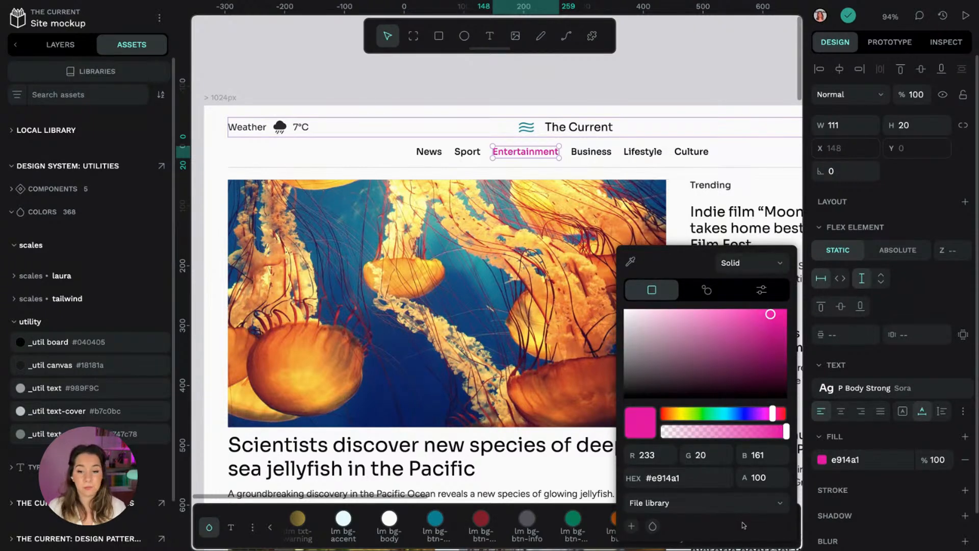
pyautogui.click(632, 526)
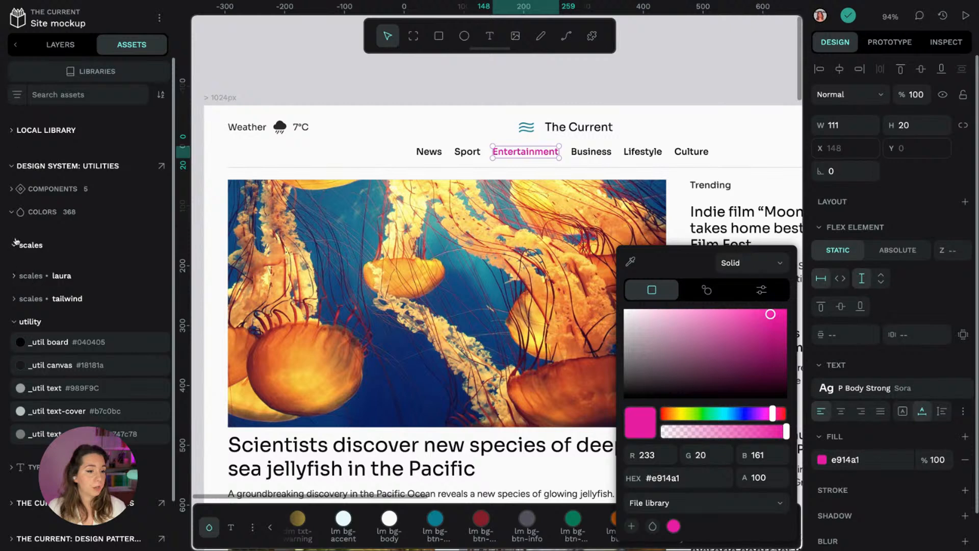
# Step: Collapse the Design system: Utilities assets and show the colors of the local library
pyautogui.click(12, 167)
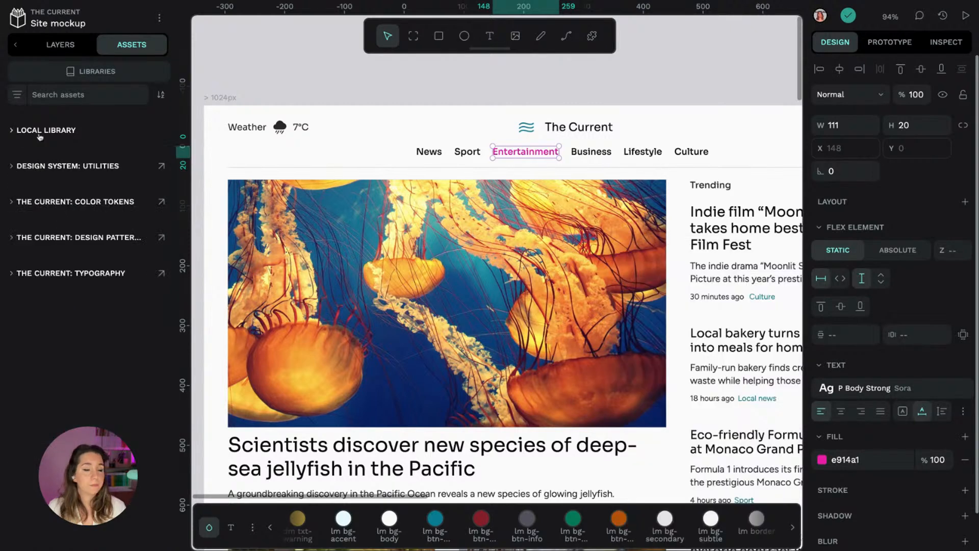
pyautogui.click(53, 132)
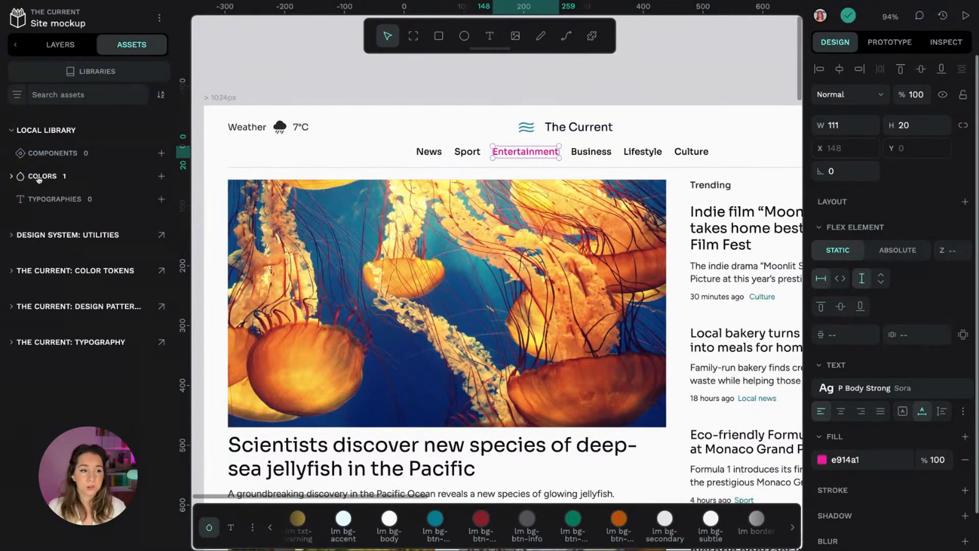
pyautogui.click(38, 178)
# Step: Rename the local pink color as link / special / entertainment and expand its link and special groups
pyautogui.doubleClick(78, 204)
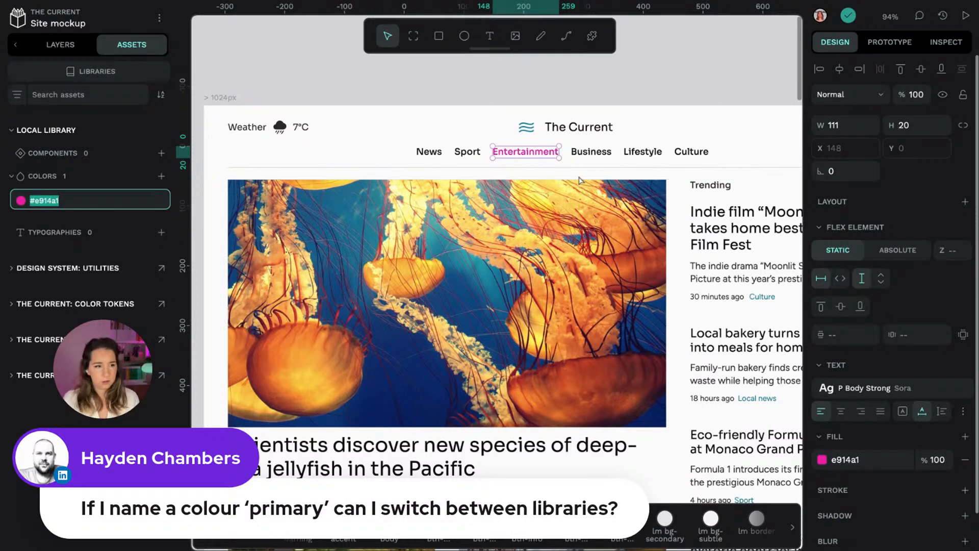
pyautogui.write('link / enter')
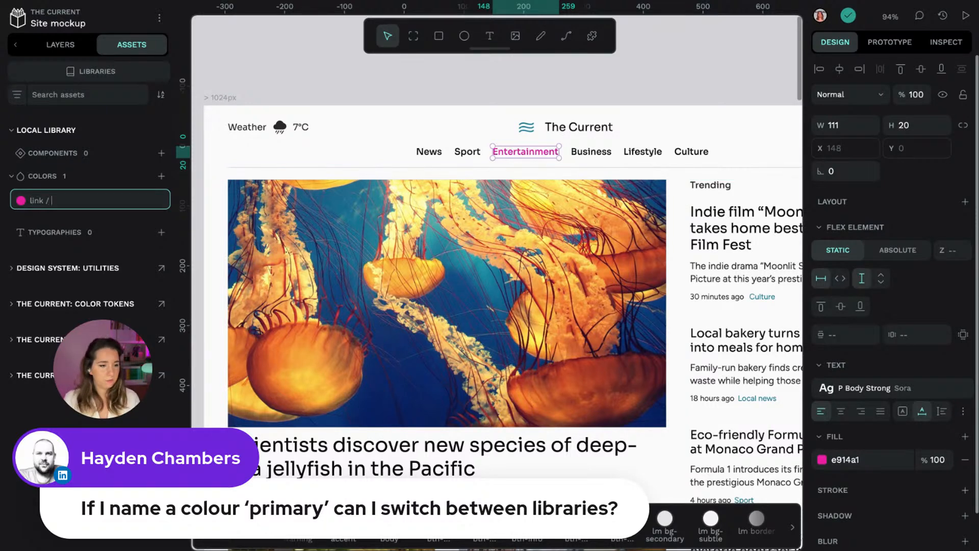
pyautogui.press('BackSpace')
pyautogui.press('BackSpace')
pyautogui.write('spe')
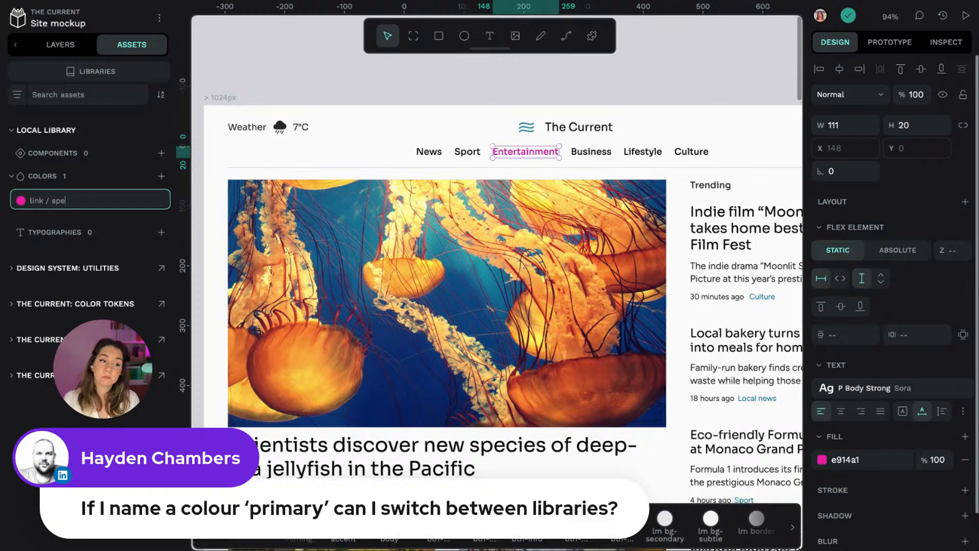
pyautogui.write('cial / entertainment')
pyautogui.press('BackSpace')
pyautogui.press('BackSpace')
pyautogui.press('BackSpace')
pyautogui.press('BackSpace')
pyautogui.write('ment')
pyautogui.press('Return')
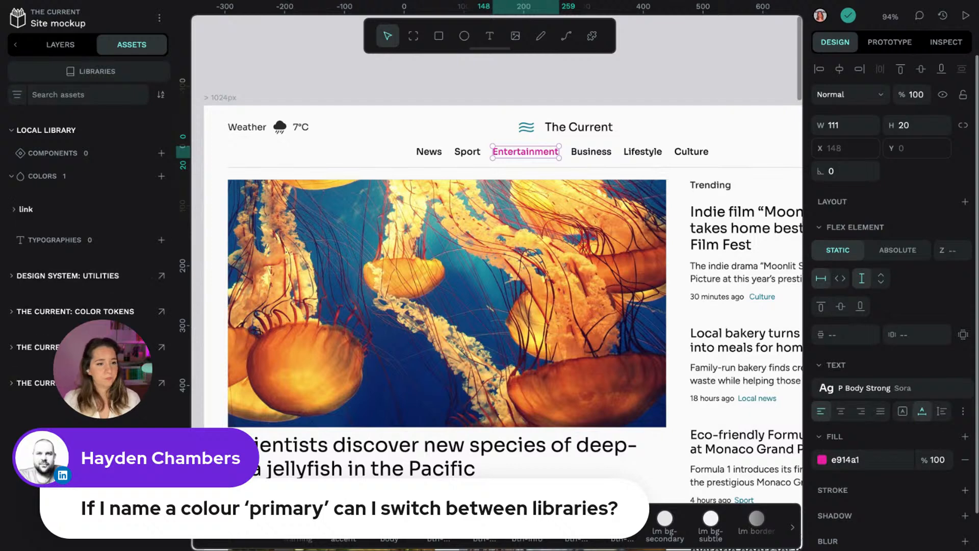
pyautogui.click(28, 211)
pyautogui.click(62, 244)
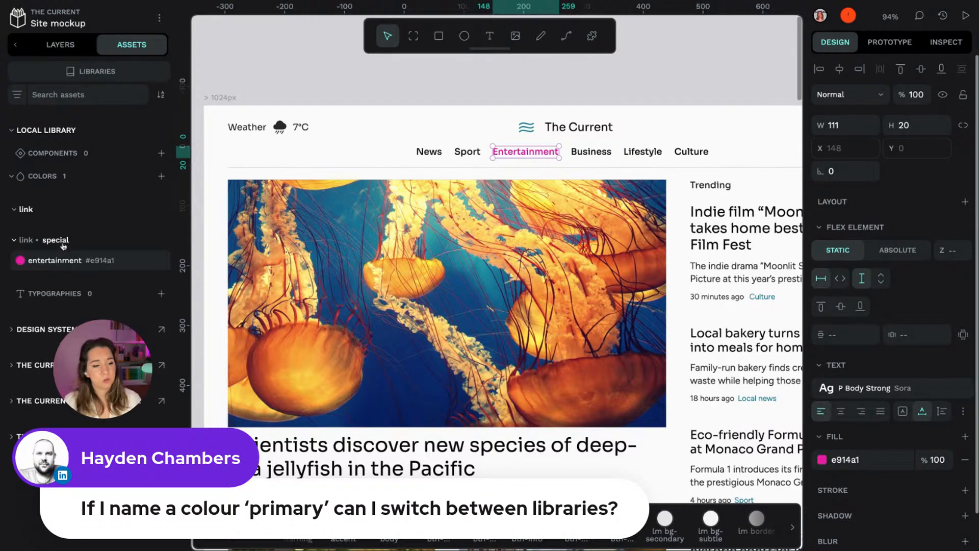
# Step: Check the full path name of the local entertainment color and clear the canvas selection
pyautogui.rightClick(69, 264)
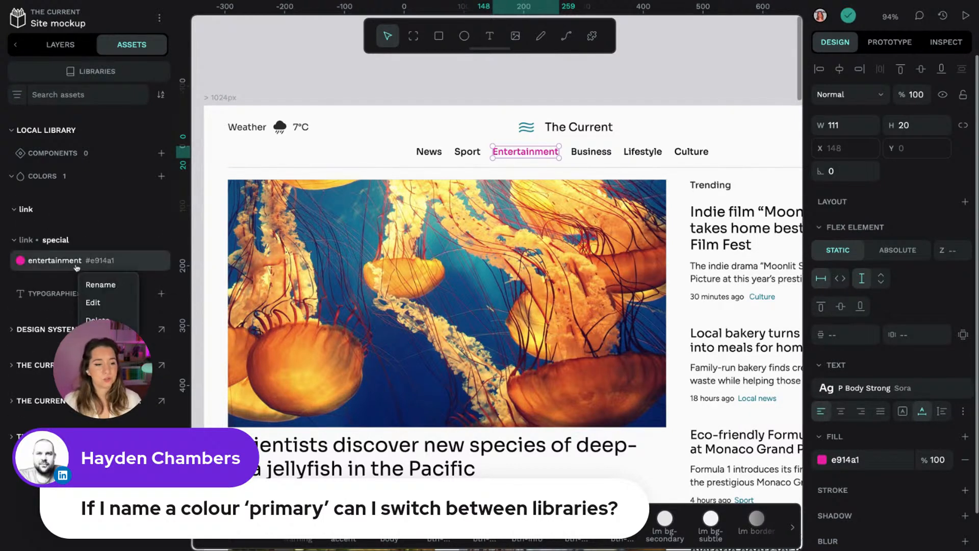
pyautogui.click(101, 284)
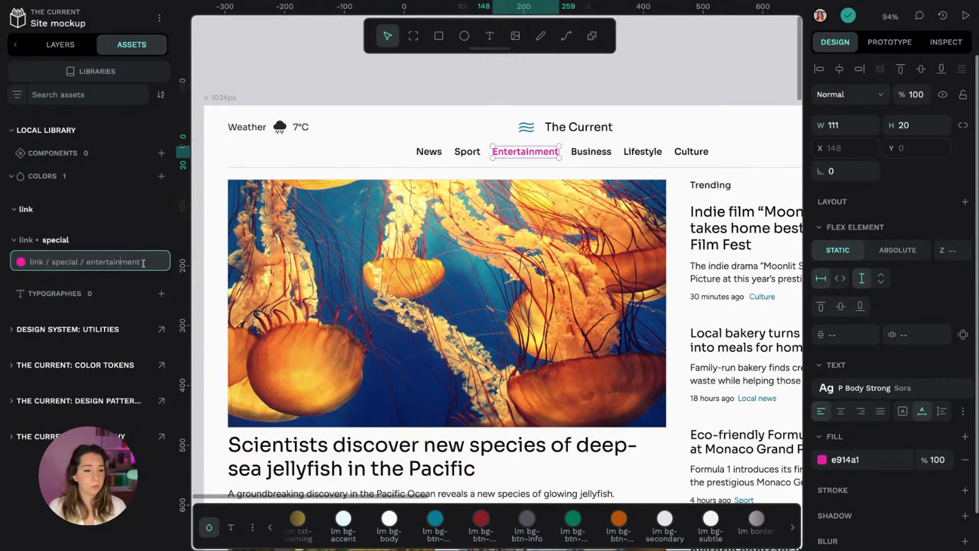
pyautogui.press('Return')
pyautogui.click(312, 70)
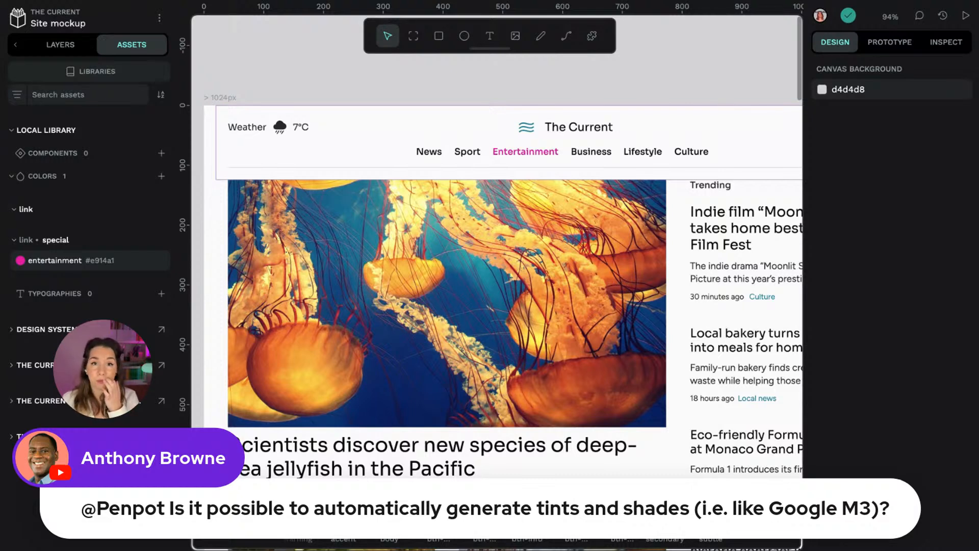
# Step: Return to the projects dashboard and open the Color scales page of the Design system: Utilities file
pyautogui.click(26, 22)
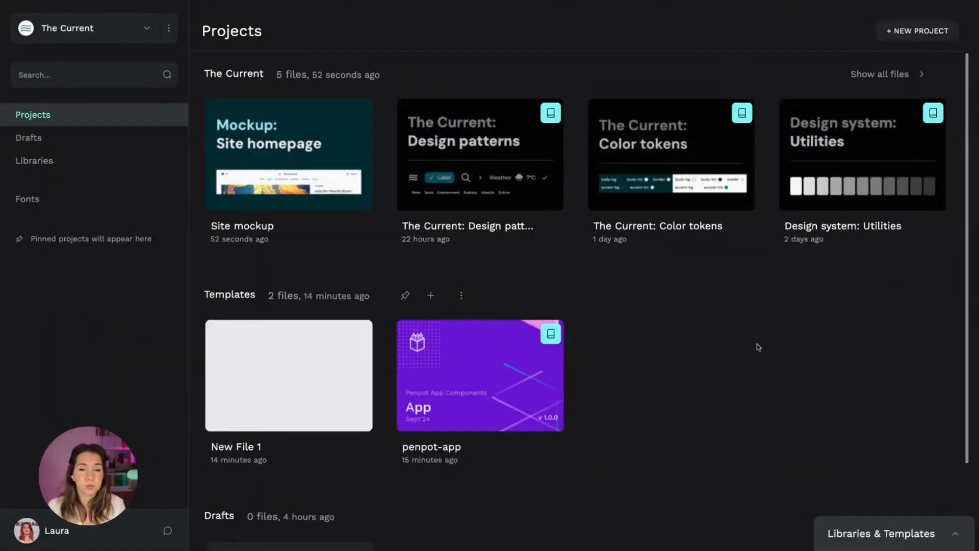
pyautogui.click(814, 155)
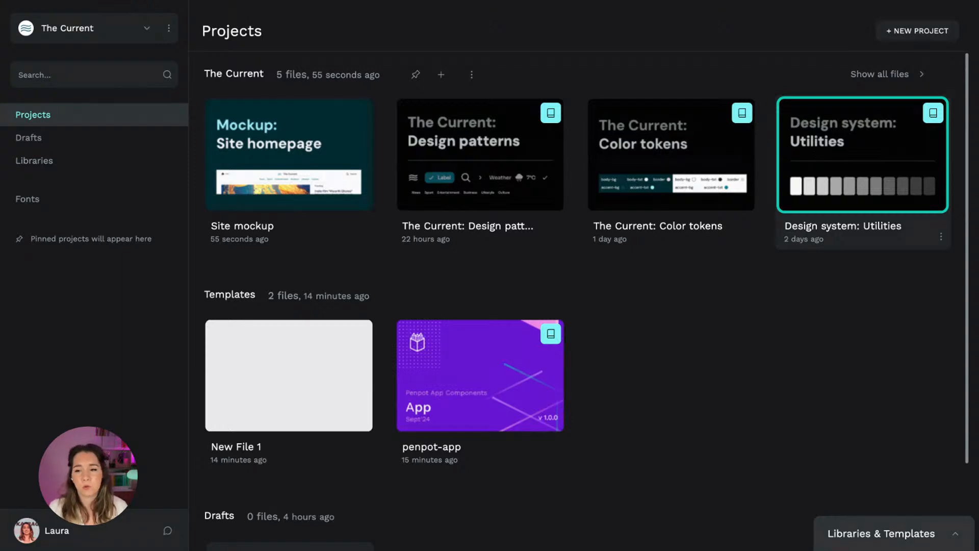
pyautogui.press('Return')
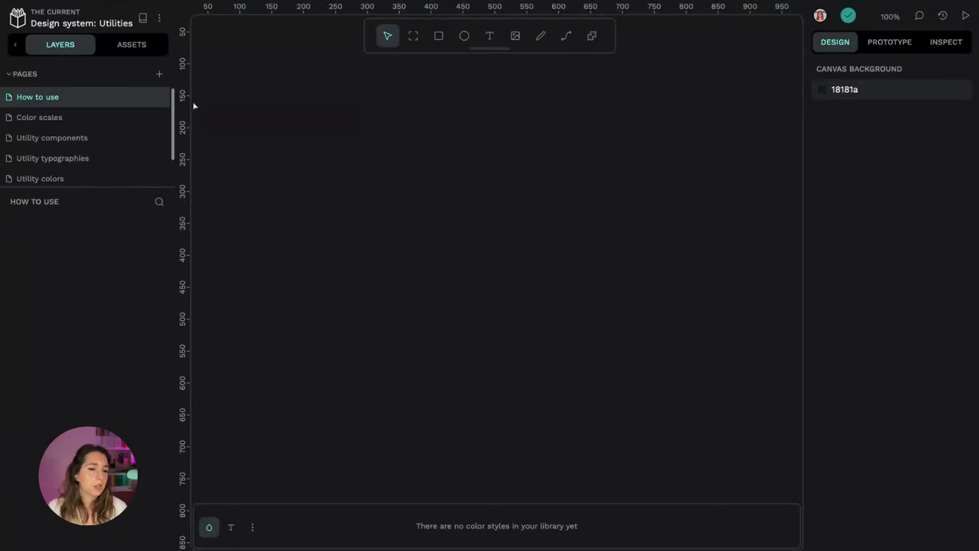
pyautogui.click(64, 117)
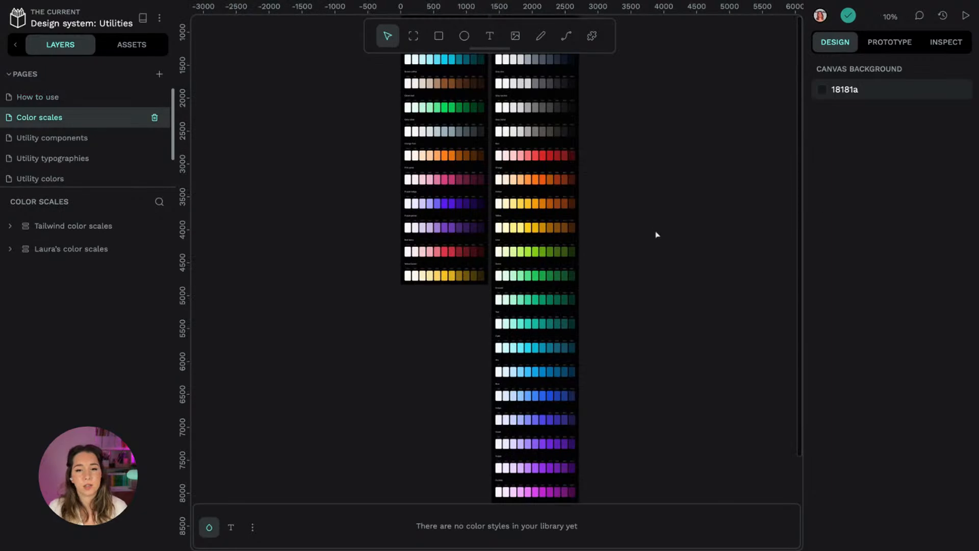
# Step: Examine the two color scale boards on the page, including the Tailwind gray scales
pyautogui.scroll(3, 659, 234)
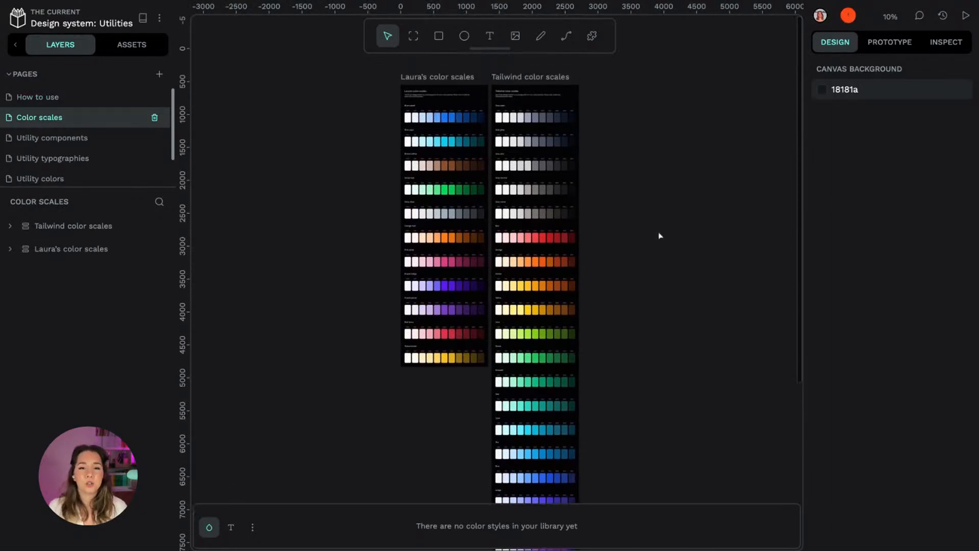
pyautogui.scroll(3, 659, 236)
pyautogui.press('space')
pyautogui.moveTo(586, 118); pyautogui.dragTo(664, 253)
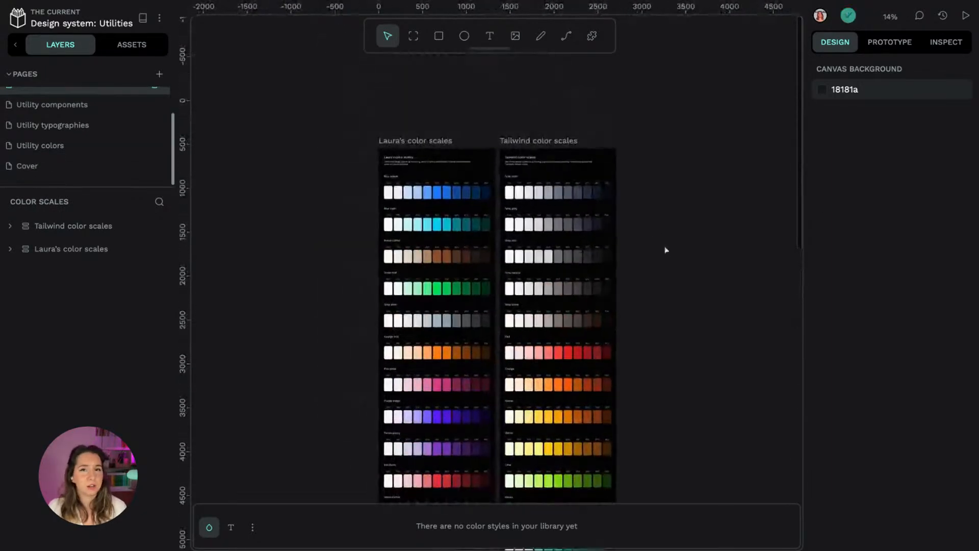
pyautogui.scroll(5, 672, 224)
pyautogui.press('space')
pyautogui.moveTo(618, 329); pyautogui.dragTo(665, 324)
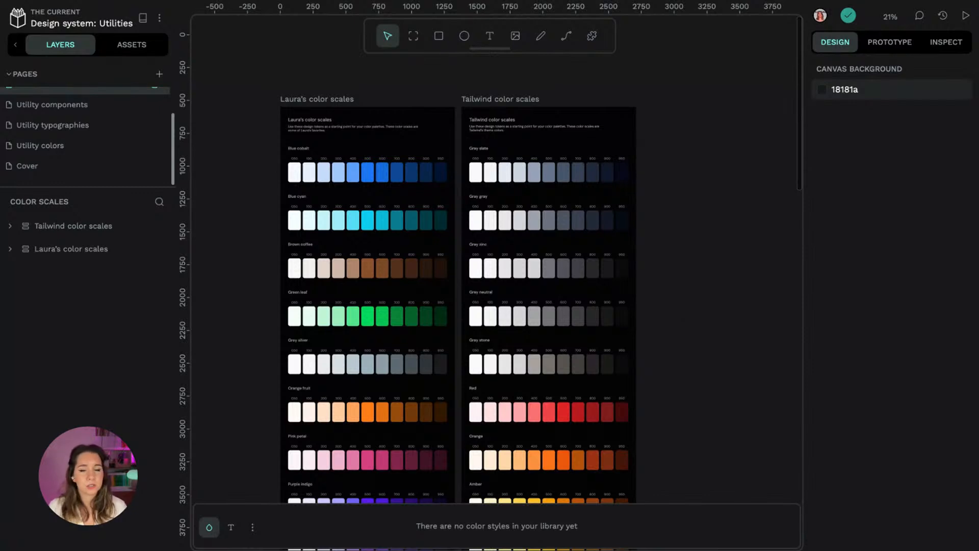
pyautogui.scroll(2, 695, 312)
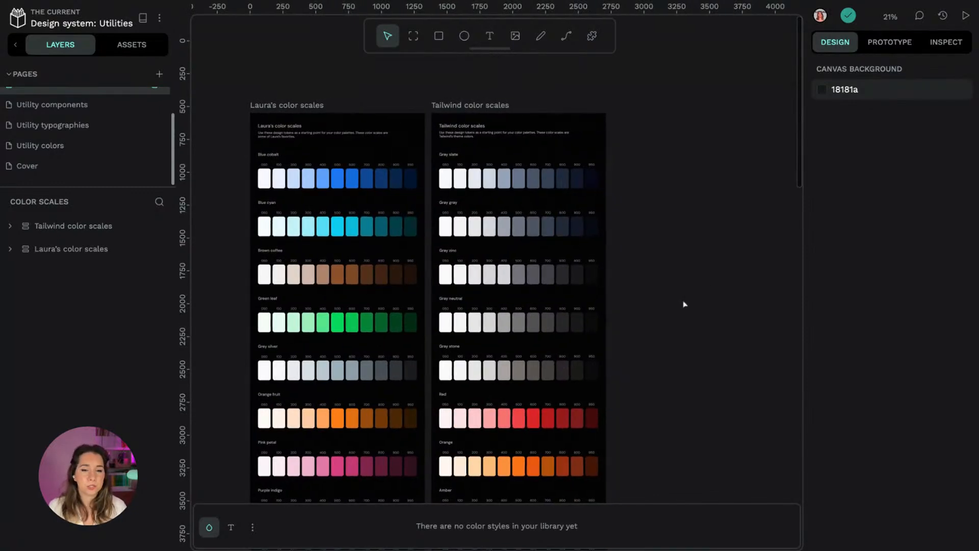
pyautogui.scroll(1, 607, 227)
pyautogui.scroll(2, 608, 227)
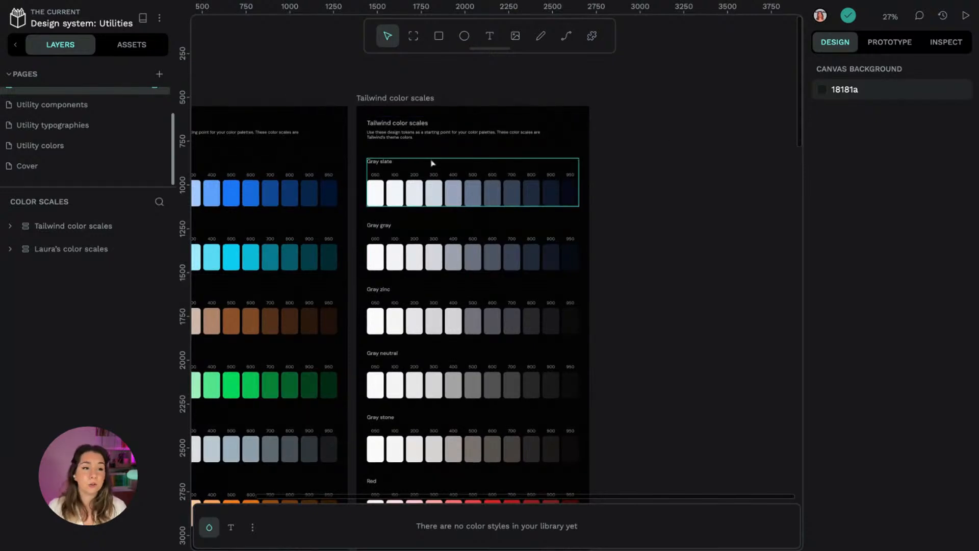
# Step: Show the local library's colors and expand the blue scale in the scales / tailwind group
pyautogui.click(131, 44)
pyautogui.click(42, 134)
pyautogui.click(58, 182)
pyautogui.click(56, 178)
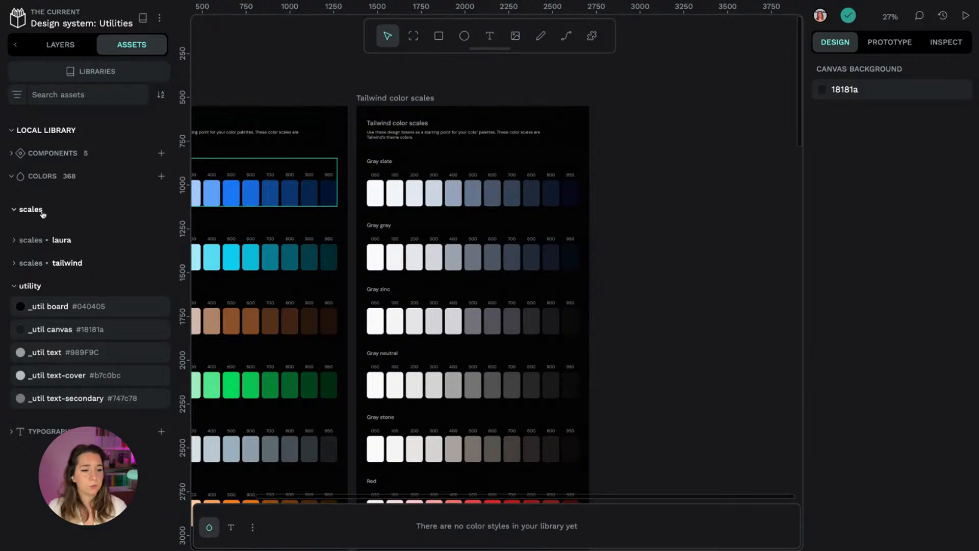
pyautogui.click(57, 263)
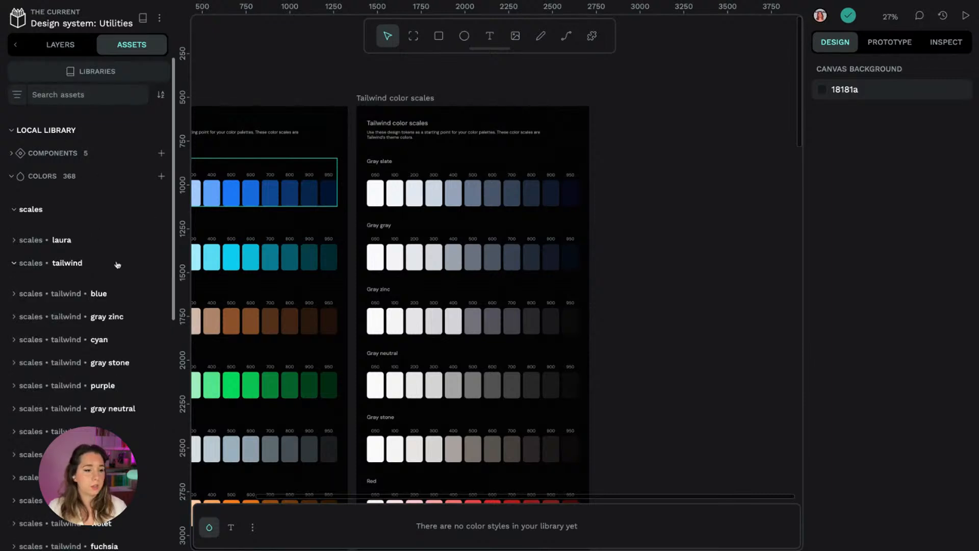
pyautogui.click(40, 293)
pyautogui.scroll(-1, 174, 210)
pyautogui.scroll(-5, 174, 210)
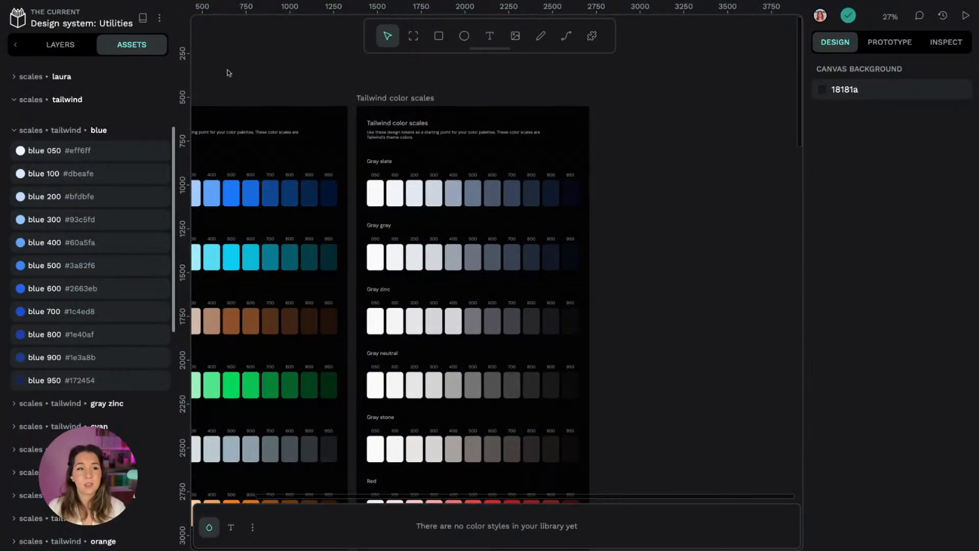
# Step: Return to the projects dashboard, reopen the Site mockup file and show the full width of the > 1024px board
pyautogui.click(17, 18)
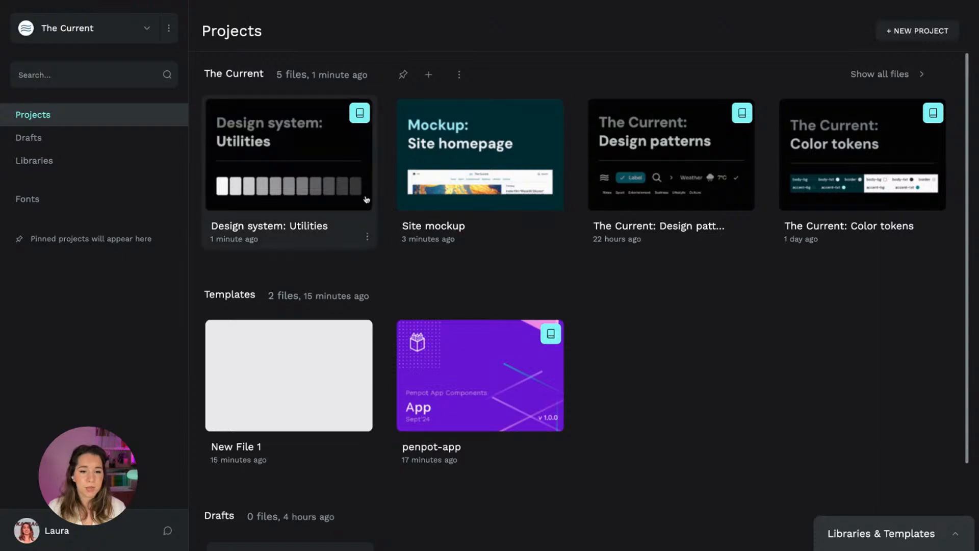
pyautogui.doubleClick(443, 155)
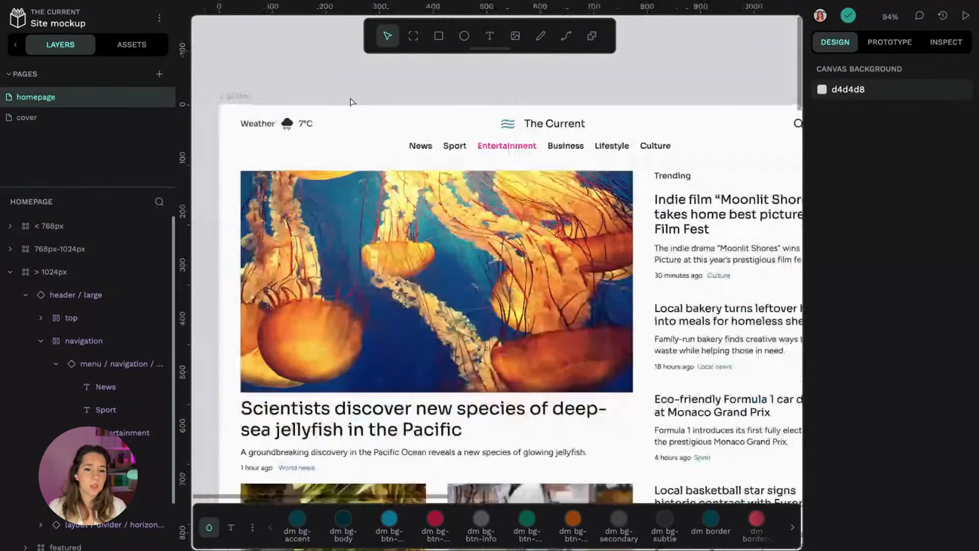
pyautogui.keyDown('ctrl'); pyautogui.scroll(-4, 400, 127); pyautogui.keyUp('ctrl')
pyautogui.scroll(-1, 740, 86)
pyautogui.moveTo(740, 86); pyautogui.dragTo(738, 82)
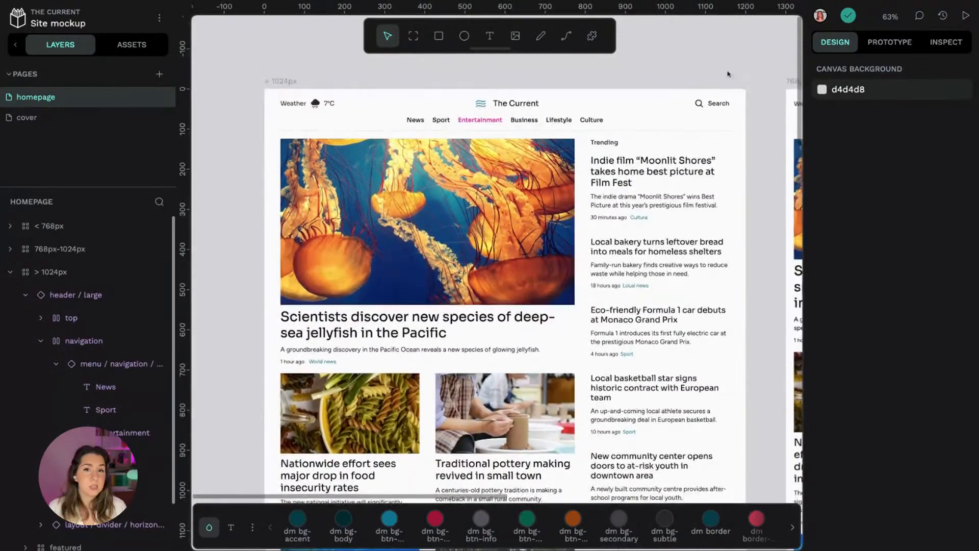
# Step: Show the file's assets and collapse the local library's colors and the Design system: Utilities library
pyautogui.click(134, 44)
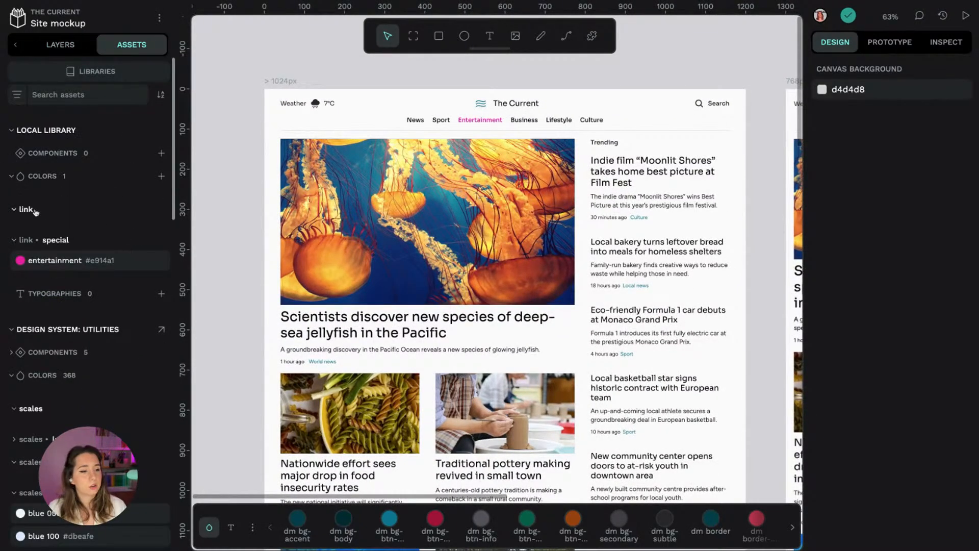
pyautogui.click(10, 175)
pyautogui.click(12, 235)
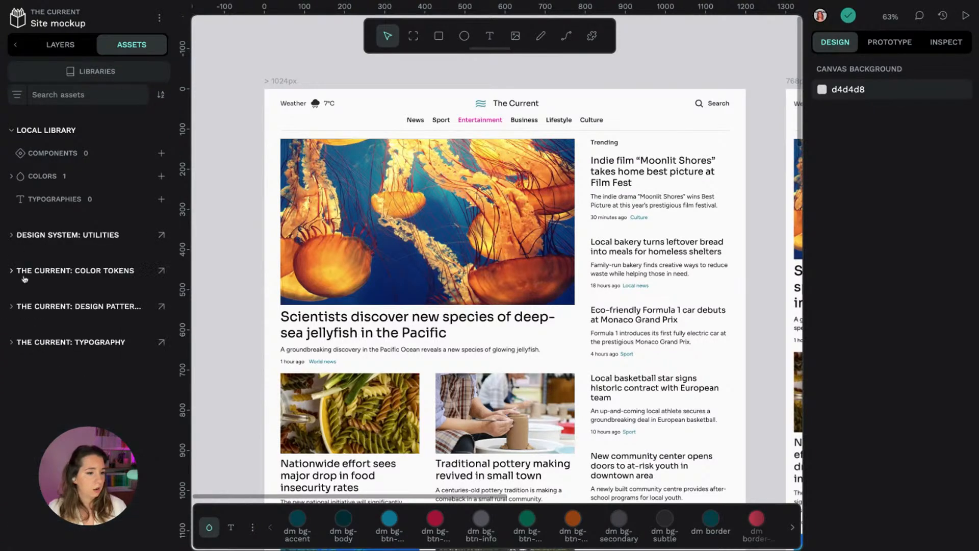
# Step: Expand the typographies of The Current: Typography library and examine its Primary and Secondary styles
pyautogui.click(94, 345)
pyautogui.click(92, 411)
pyautogui.scroll(-5, 73, 240)
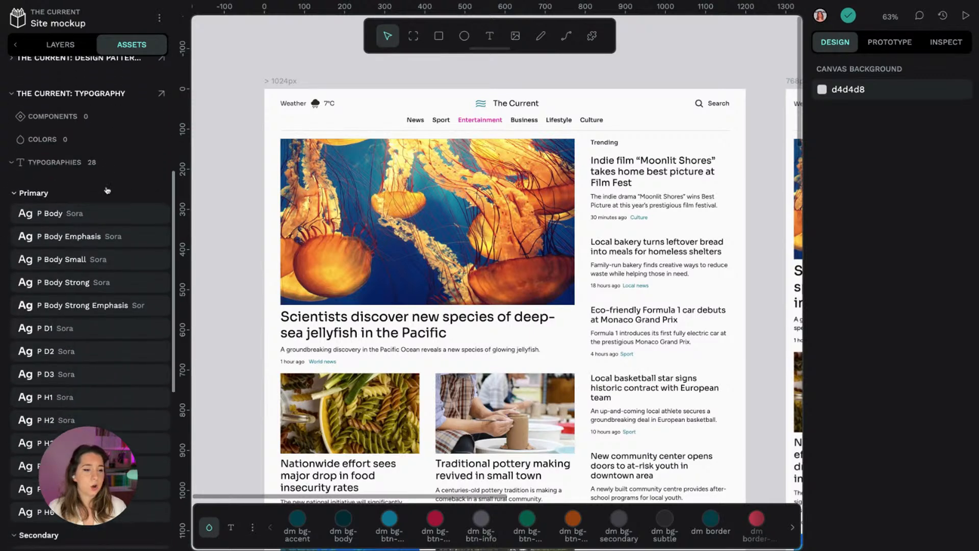
pyautogui.scroll(-1, 128, 191)
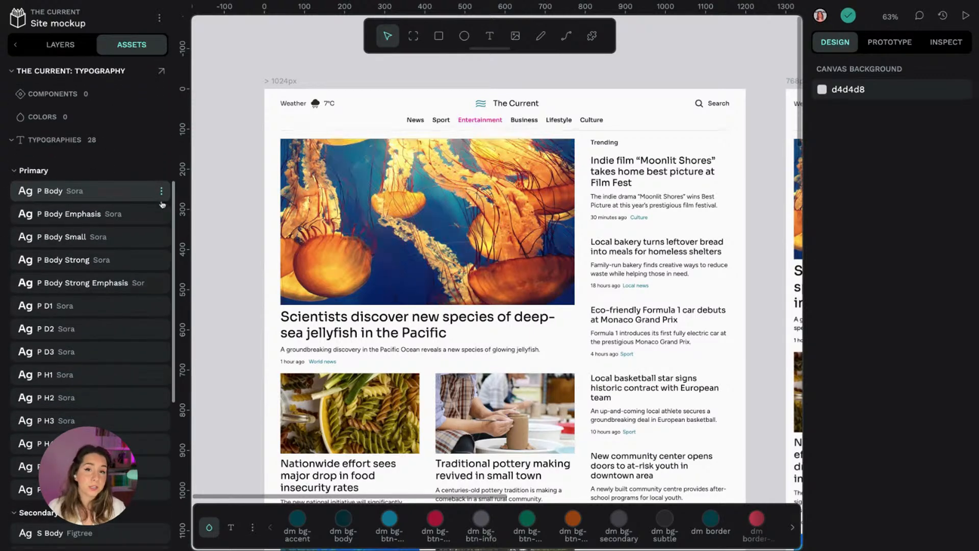
pyautogui.scroll(-2, 131, 124)
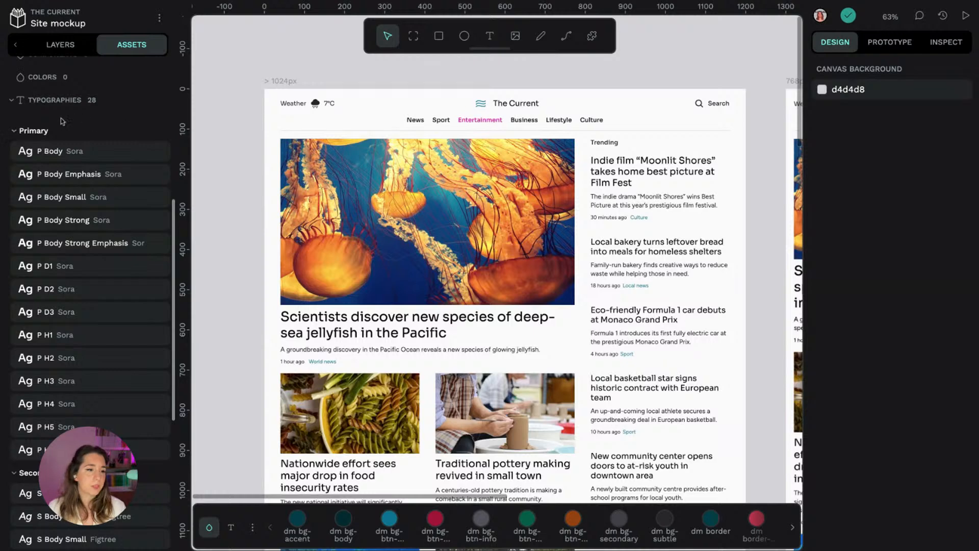
pyautogui.scroll(-1, 61, 123)
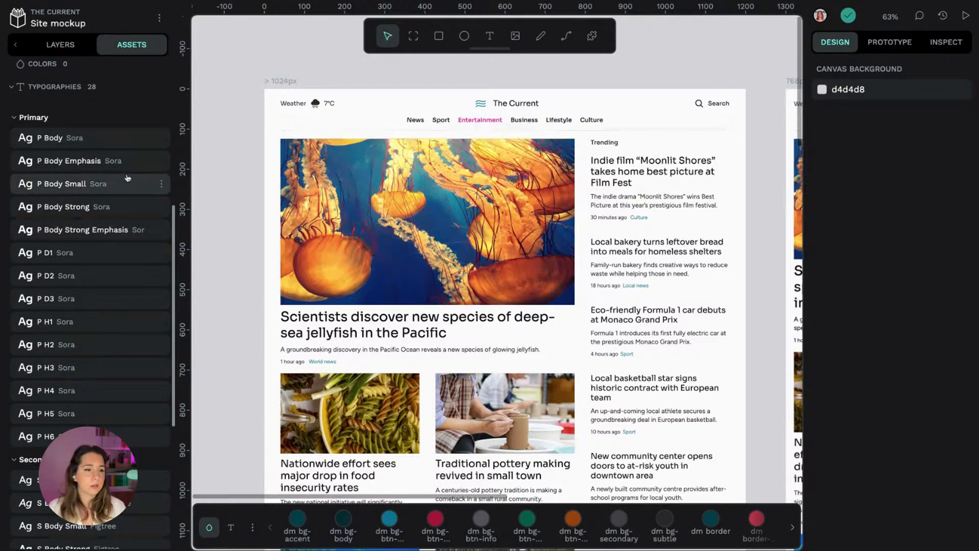
pyautogui.scroll(-3, 135, 311)
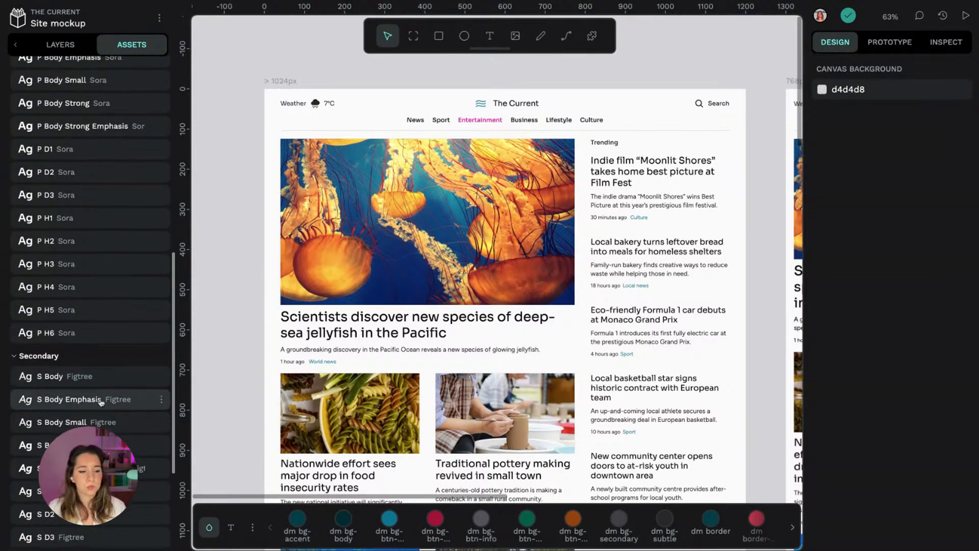
pyautogui.scroll(-1, 76, 400)
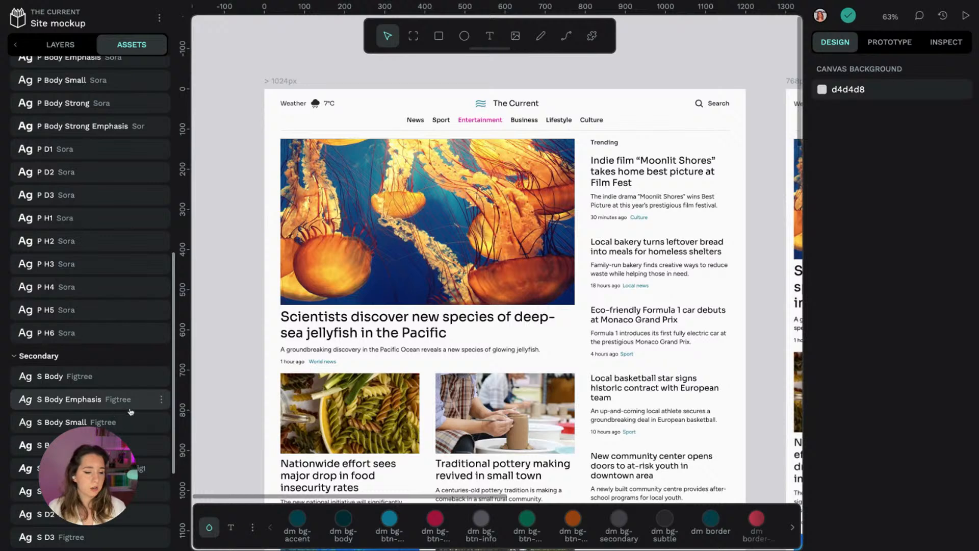
pyautogui.scroll(1, 124, 400)
pyautogui.scroll(2, 86, 192)
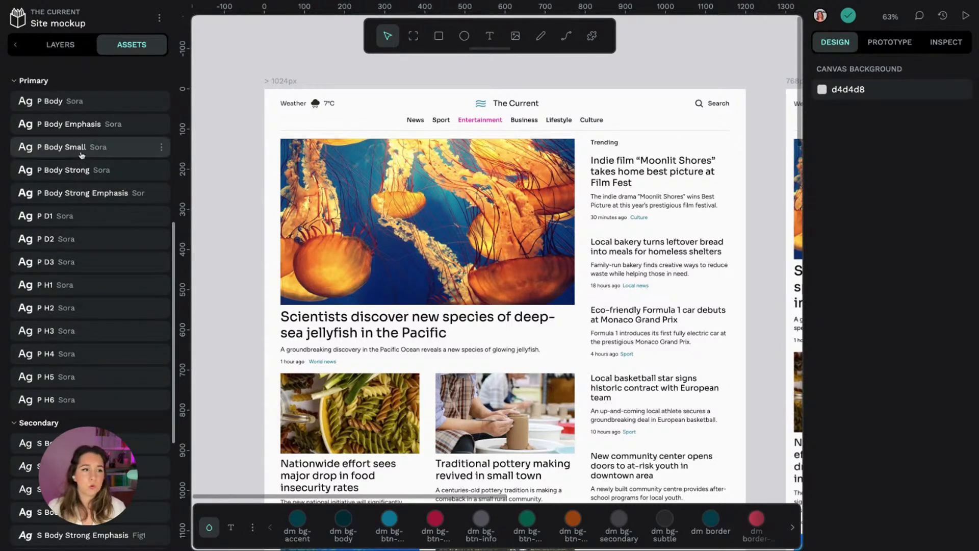
pyautogui.scroll(1, 79, 109)
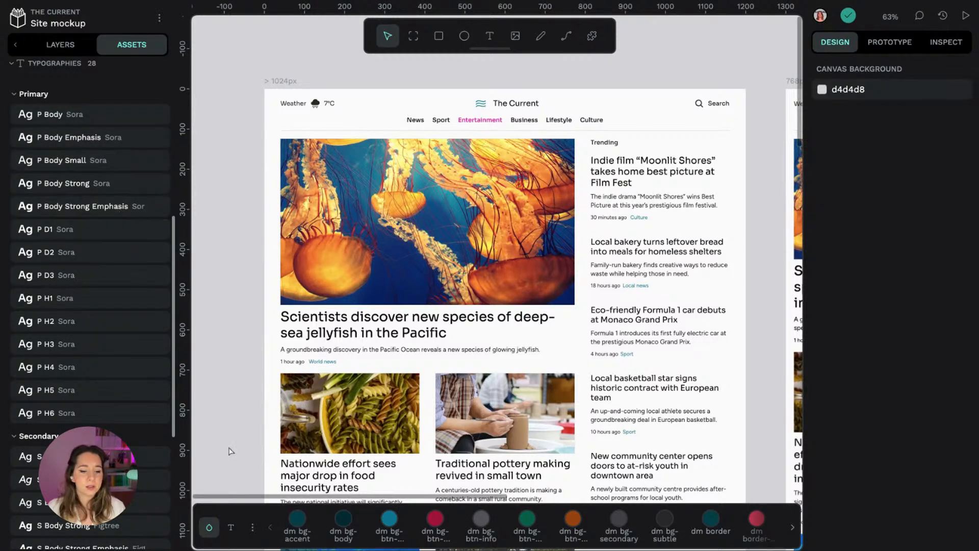
# Step: Switch the bottom palette to typographies and load the styles from The Current: Typography library
pyautogui.click(231, 527)
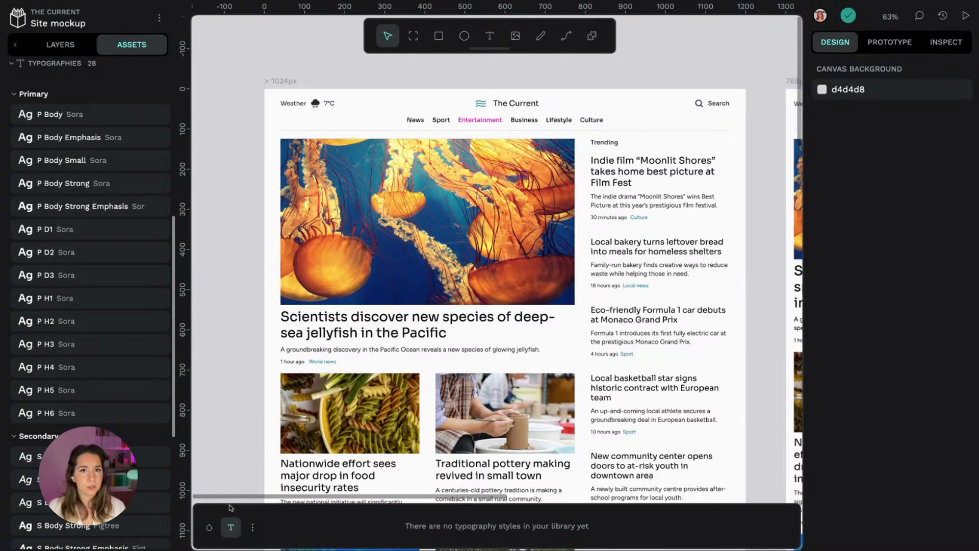
pyautogui.click(252, 527)
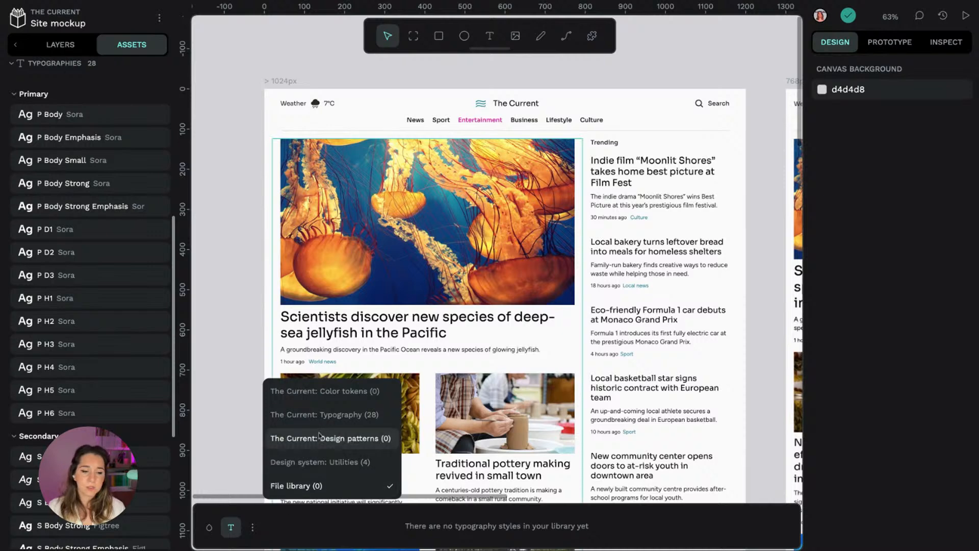
pyautogui.click(319, 415)
# Step: Browse the typography palette from the P Body style through to the S H6 style
pyautogui.hscroll(5, 679, 525)
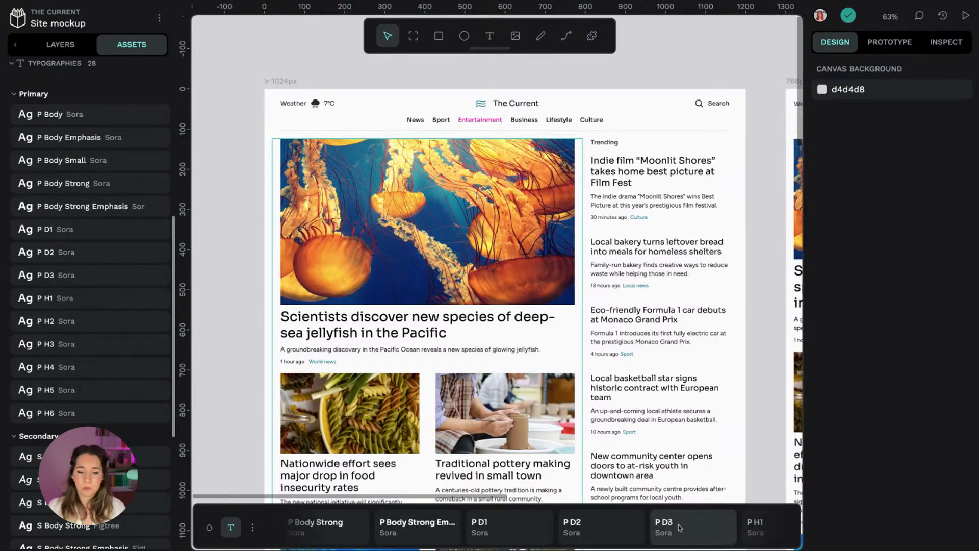
pyautogui.hscroll(-5, 680, 526)
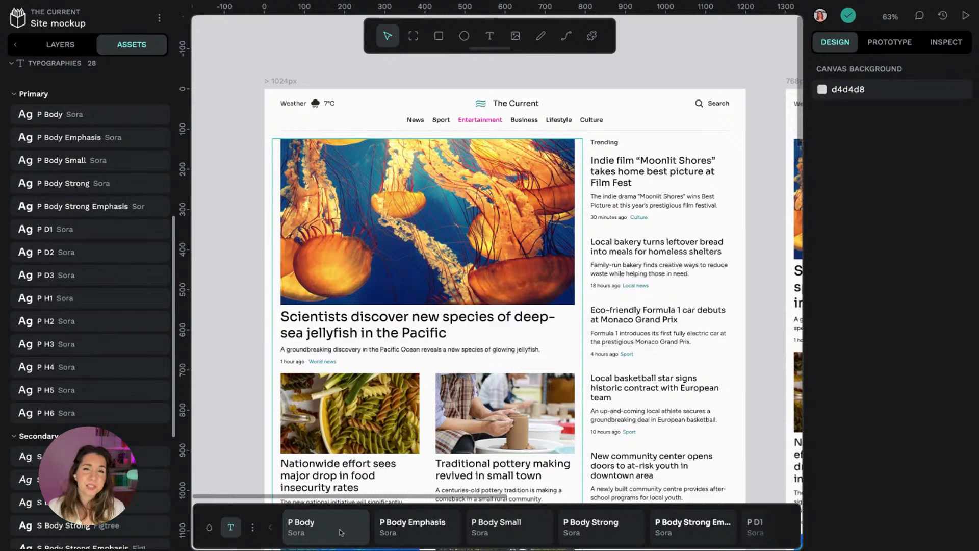
pyautogui.hscroll(5, 341, 527)
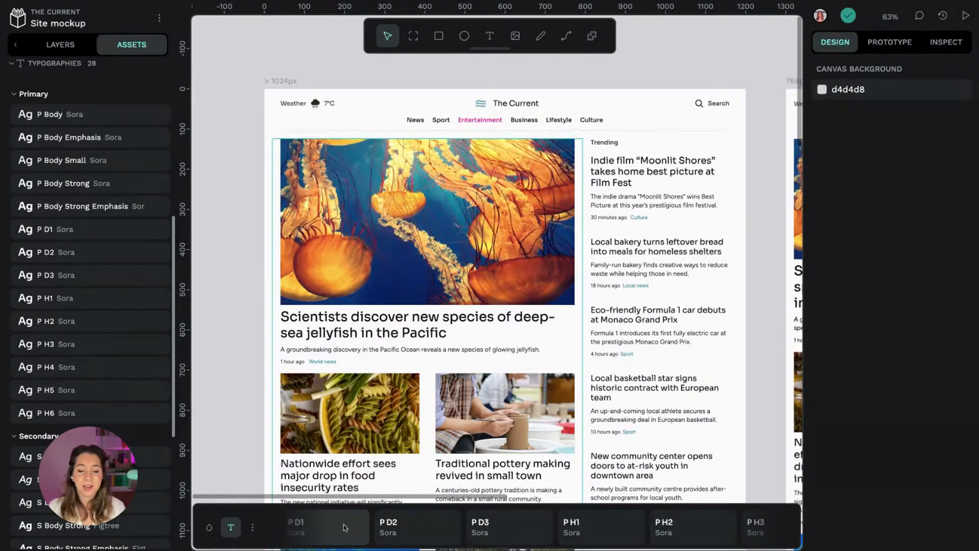
pyautogui.hscroll(-5, 341, 527)
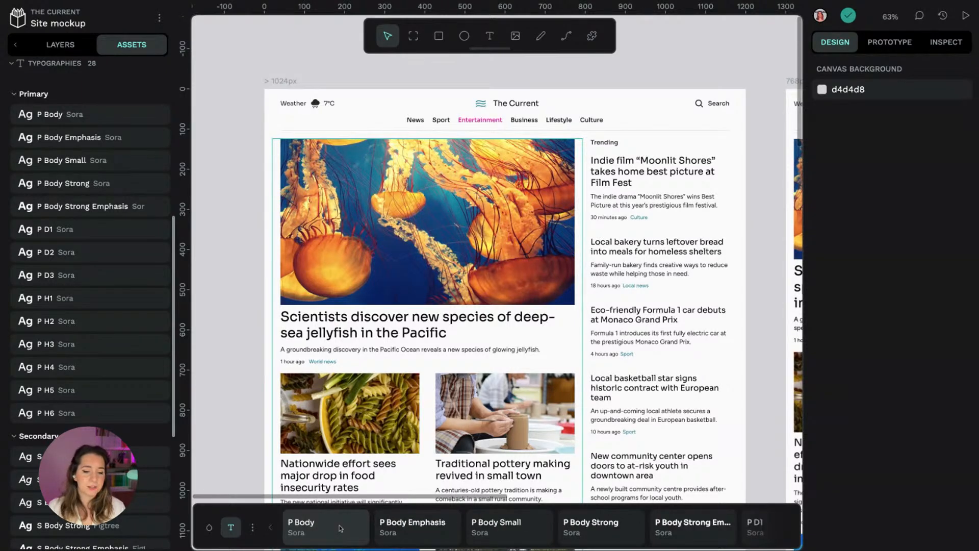
pyautogui.hscroll(7, 341, 527)
pyautogui.hscroll(7, 338, 525)
pyautogui.hscroll(10, 316, 526)
pyautogui.hscroll(3, 495, 526)
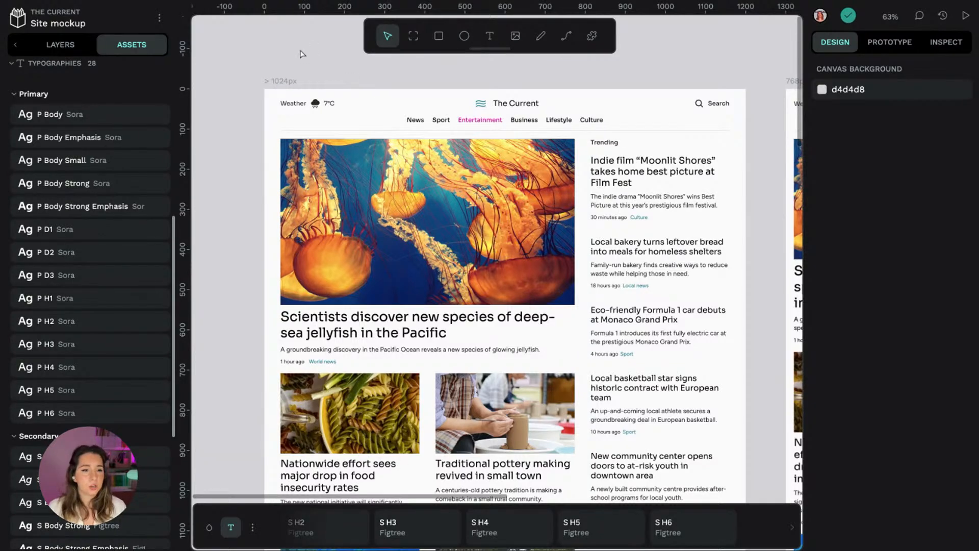
# Step: Copy the Indie film "Moonlit Shores" card from the Trending column and paste it onto the empty canvas beside the 1024px board
pyautogui.hscroll(-3, 294, 57)
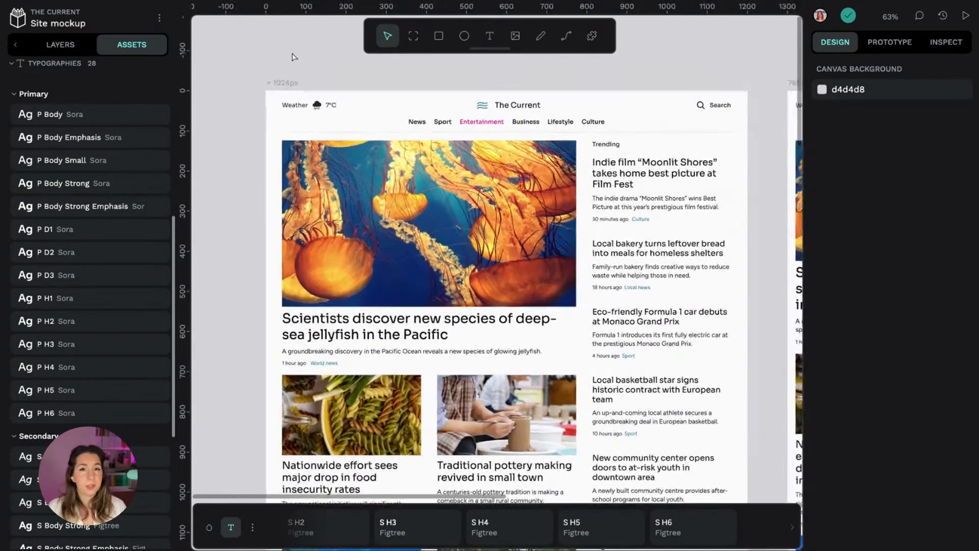
pyautogui.hscroll(1, 292, 57)
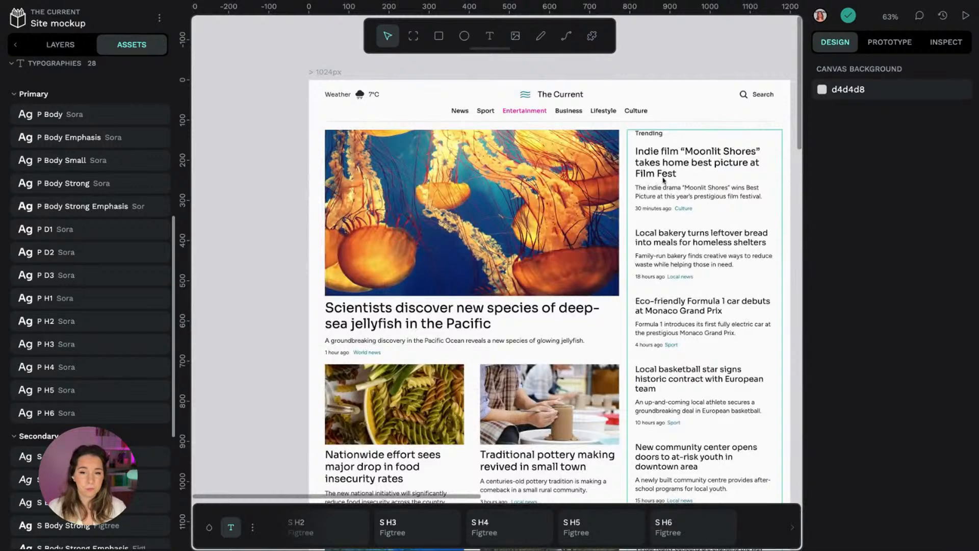
pyautogui.click(670, 161)
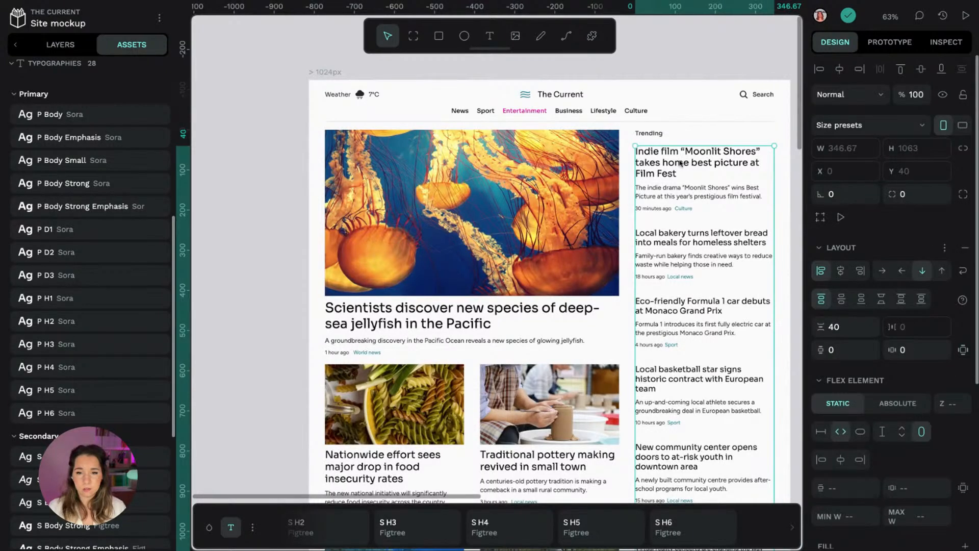
pyautogui.doubleClick(679, 163)
pyautogui.click(262, 153)
pyautogui.hscroll(-6, 262, 153)
pyautogui.hotkey('ctrl', 'v')
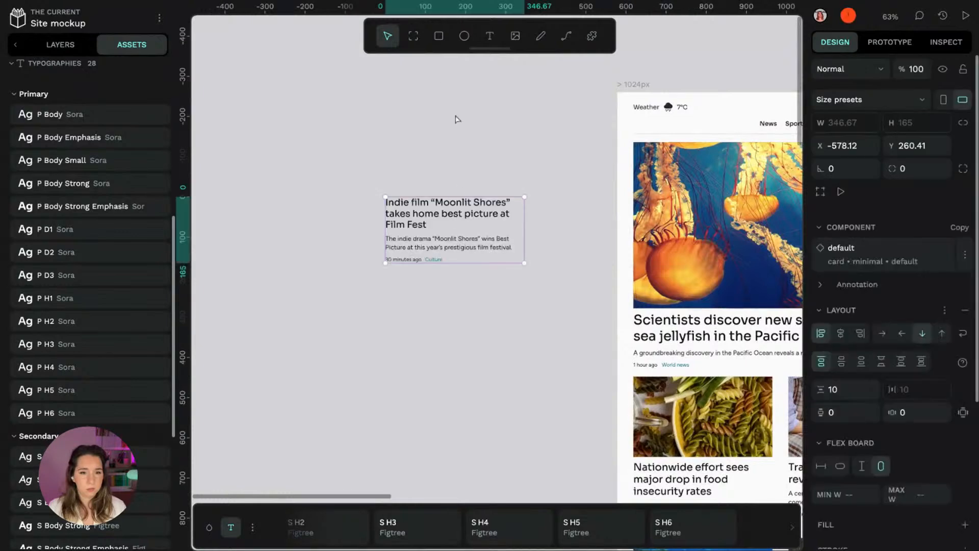
# Step: Create a board about 518 by 359 over the empty canvas and place the pasted card inside it
pyautogui.click(413, 35)
pyautogui.click(363, 171)
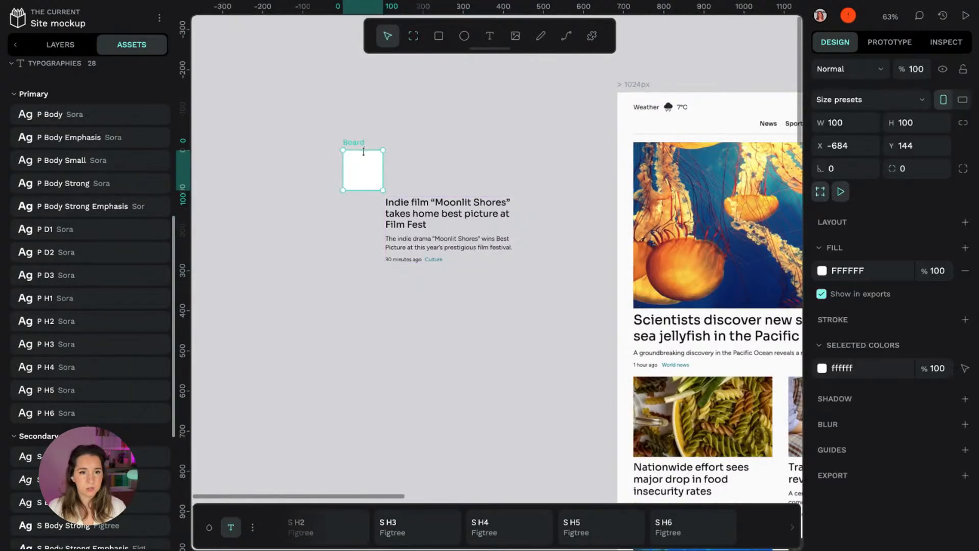
pyautogui.moveTo(382, 190); pyautogui.dragTo(550, 293)
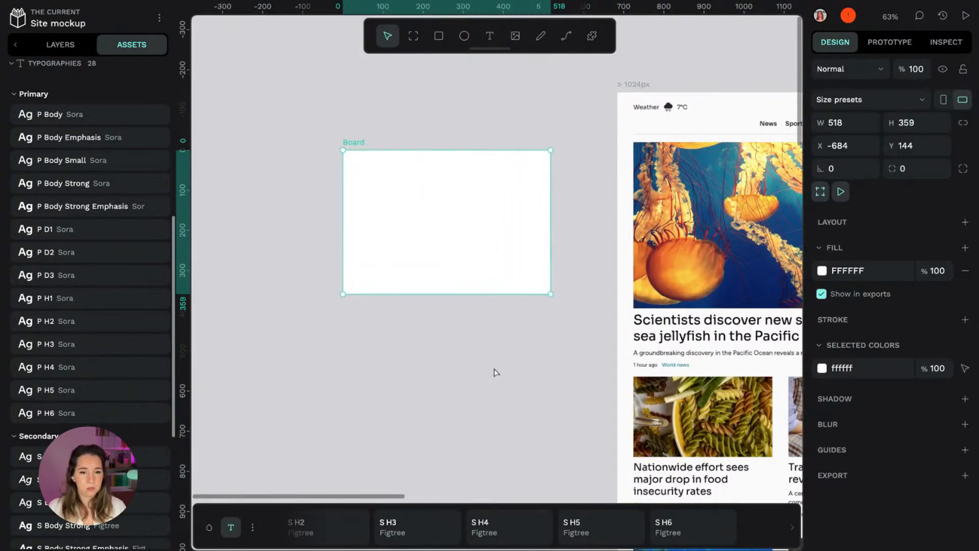
pyautogui.moveTo(479, 212); pyautogui.dragTo(484, 298)
pyautogui.moveTo(433, 221); pyautogui.dragTo(429, 291)
pyautogui.click(494, 185)
pyautogui.moveTo(365, 231); pyautogui.dragTo(368, 105)
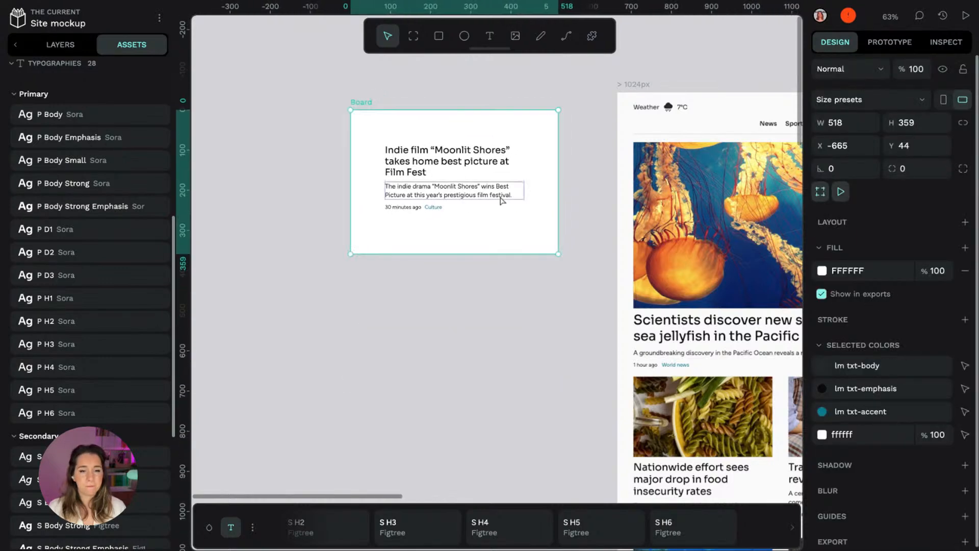
# Step: Nudge the card inside the new board to X 107, Y 97
pyautogui.scroll(3, 500, 199)
pyautogui.scroll(2, 439, 341)
pyautogui.click(430, 225)
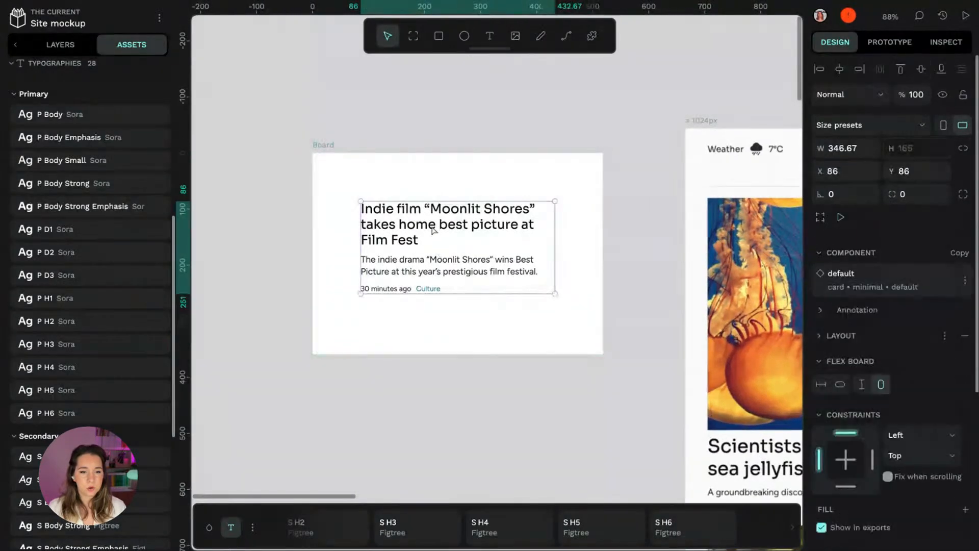
pyautogui.press('Left')
pyautogui.press('Left')
pyautogui.press('Left')
pyautogui.press('Left')
pyautogui.press('Left')
pyautogui.press('Left')
pyautogui.press('Left')
pyautogui.press('Right')
pyautogui.press('Right')
pyautogui.press('Right')
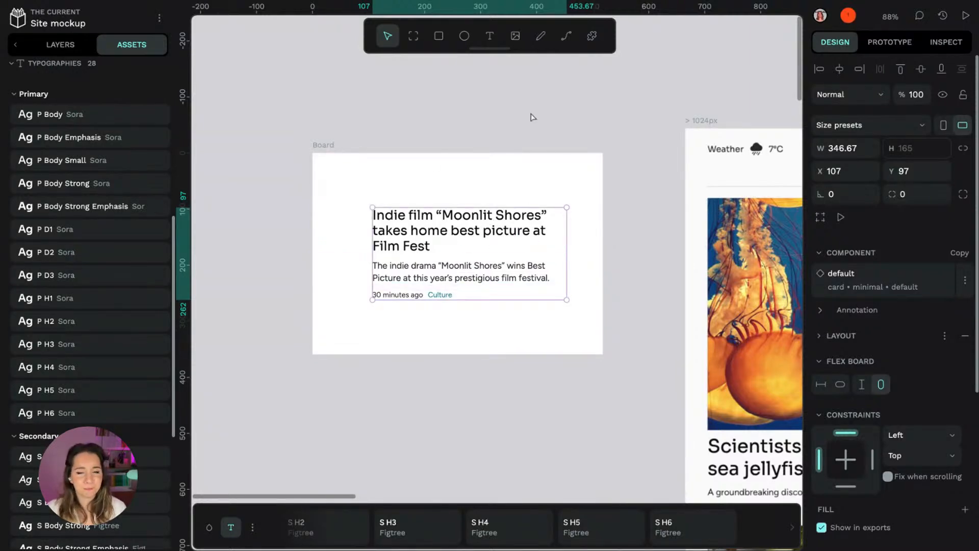
# Step: Inspect the text settings of the card's headline and its summary paragraph
pyautogui.doubleClick(481, 236)
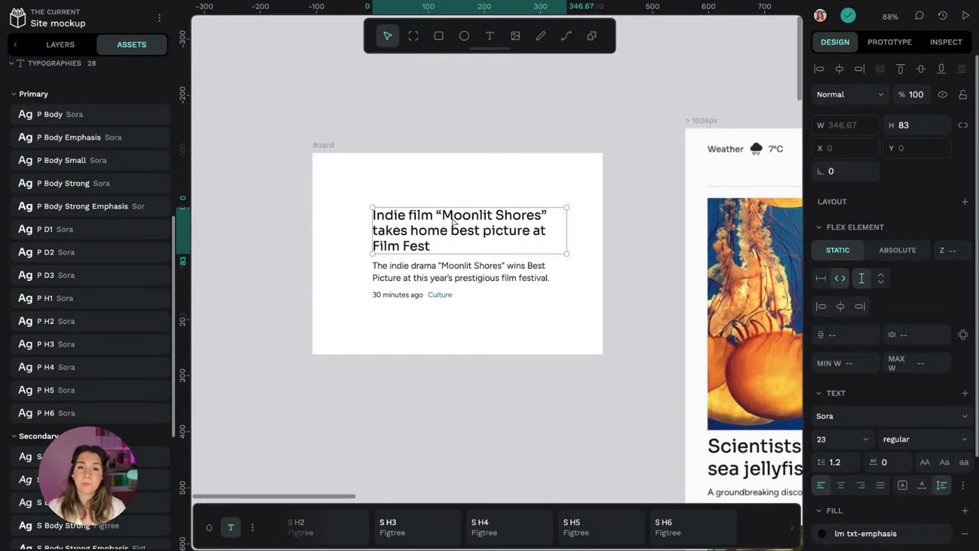
pyautogui.click(412, 277)
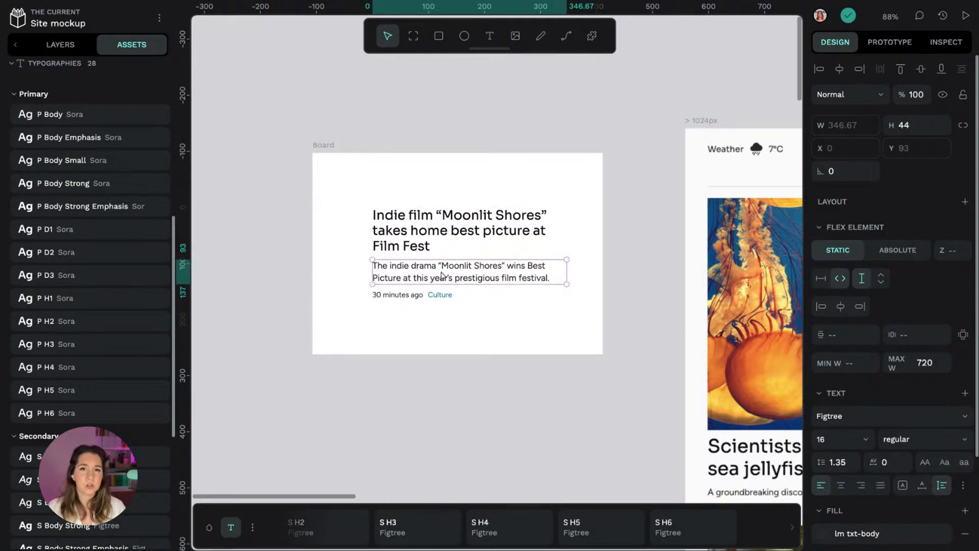
# Step: Try the S H2 and S H3 typographies on the card's headline, then apply S H4
pyautogui.click(445, 226)
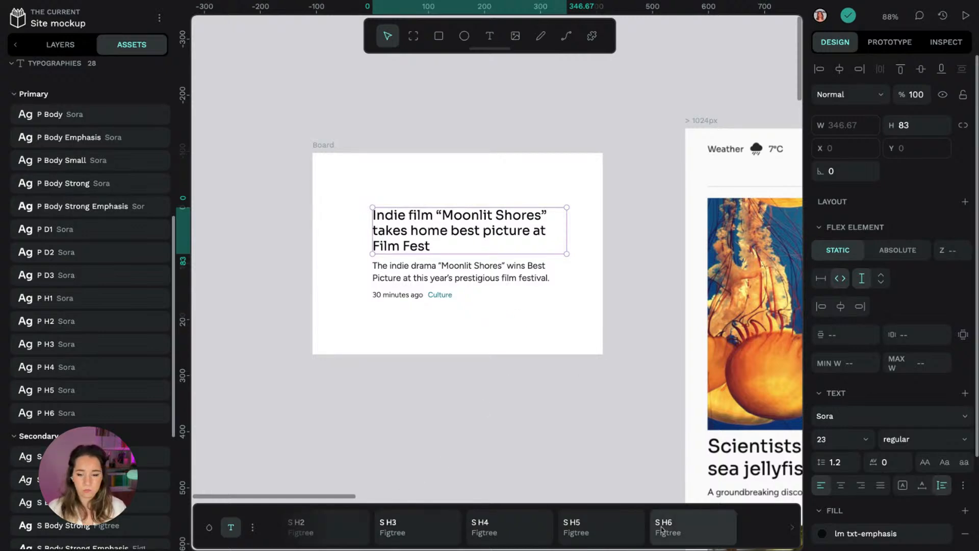
pyautogui.hscroll(-4, 660, 530)
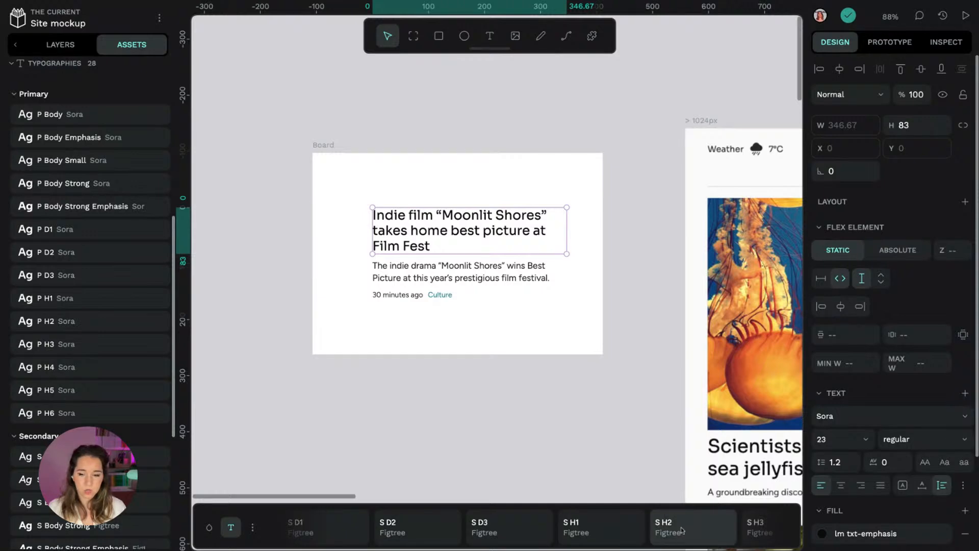
pyautogui.click(655, 527)
pyautogui.hscroll(-3, 691, 527)
pyautogui.hscroll(3, 691, 527)
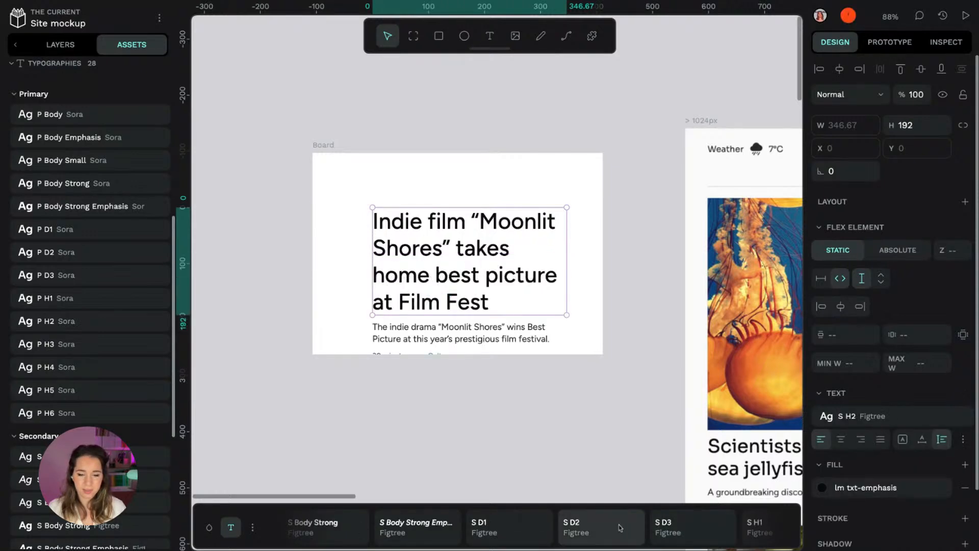
pyautogui.hscroll(2, 591, 525)
pyautogui.hscroll(-2, 605, 525)
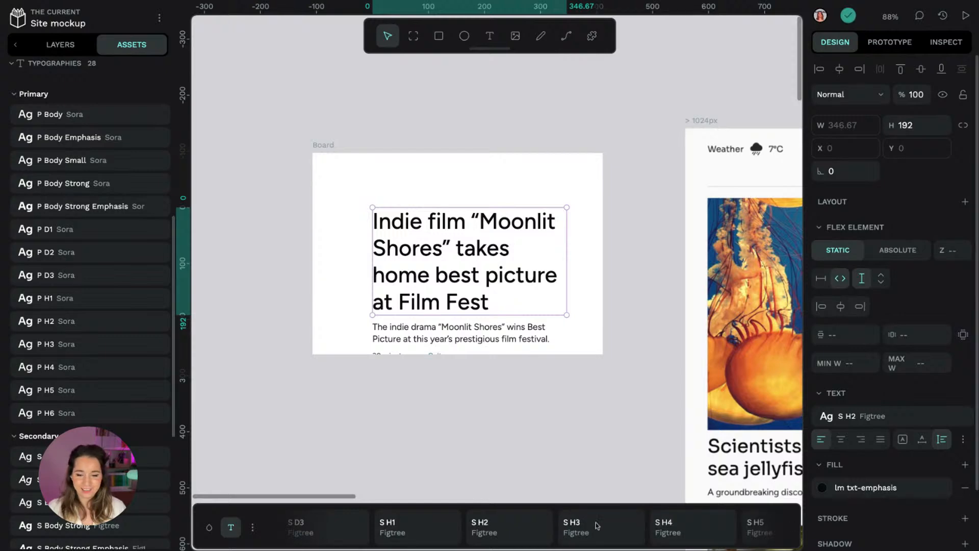
pyautogui.click(614, 522)
pyautogui.click(681, 527)
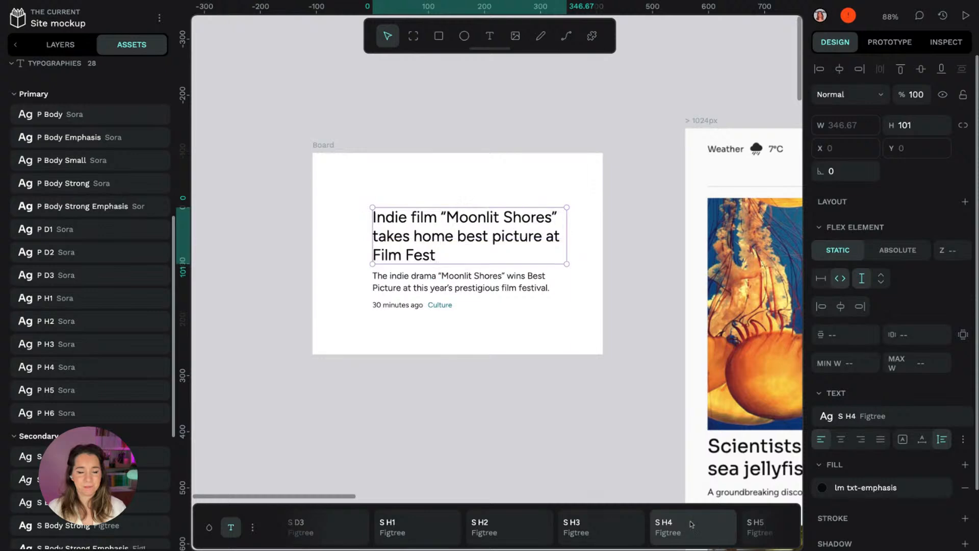
# Step: Center the card within its board at X 86, Y 88
pyautogui.click(579, 149)
pyautogui.click(540, 260)
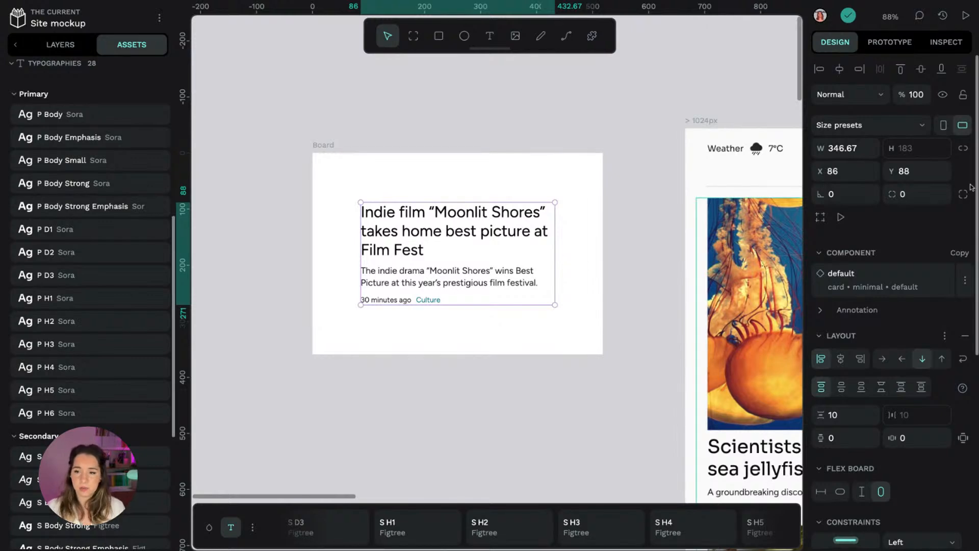
pyautogui.scroll(-6, 976, 192)
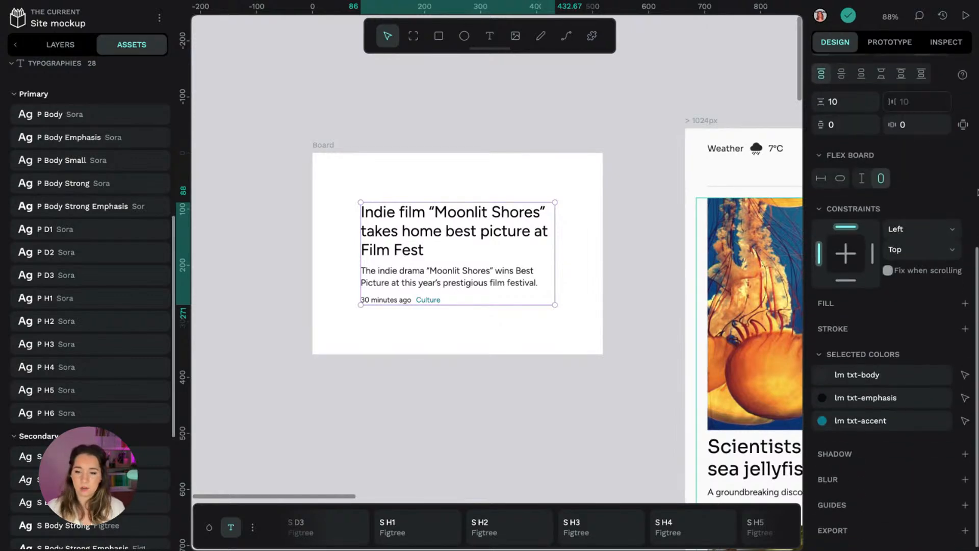
# Step: Detach the S H4 typography from the card's headline and set its font to Literata
pyautogui.click(441, 217)
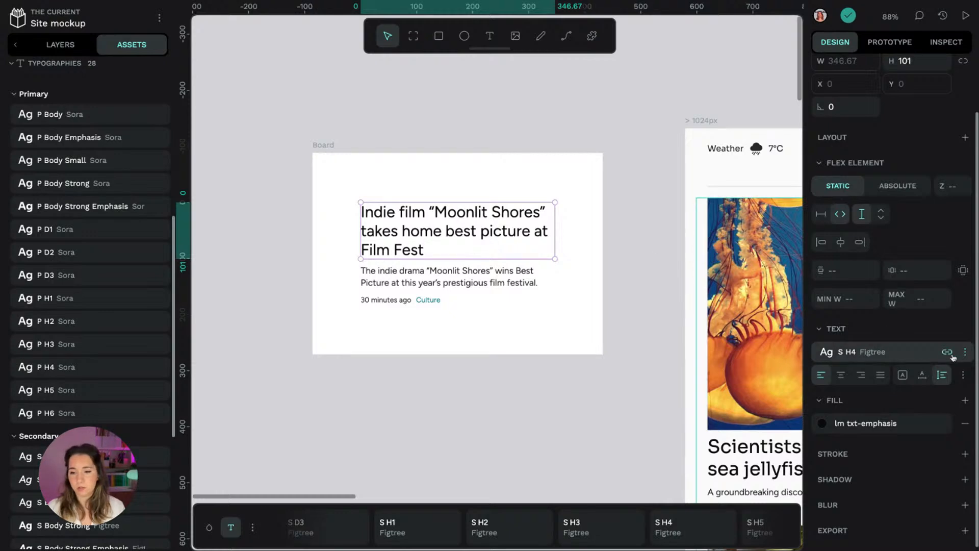
pyautogui.click(947, 352)
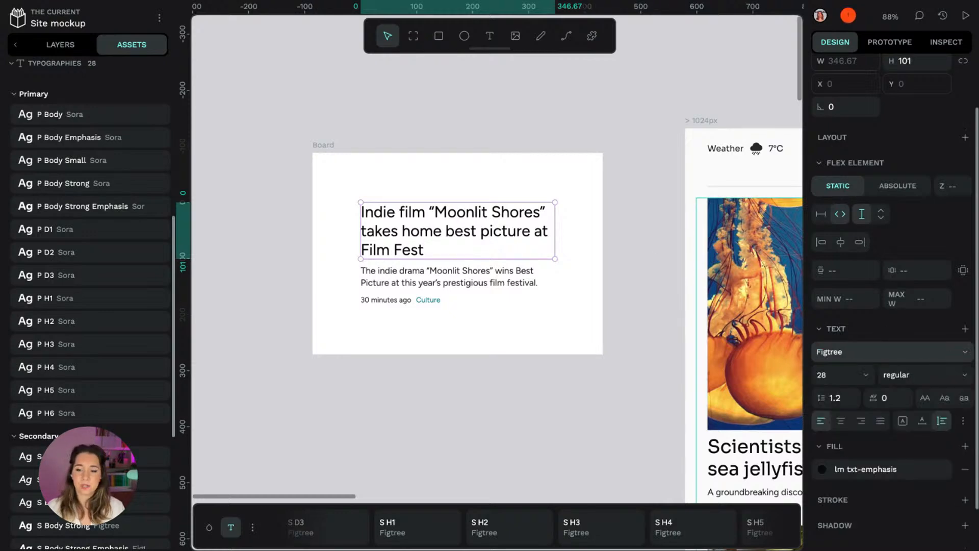
pyautogui.click(900, 353)
pyautogui.click(838, 61)
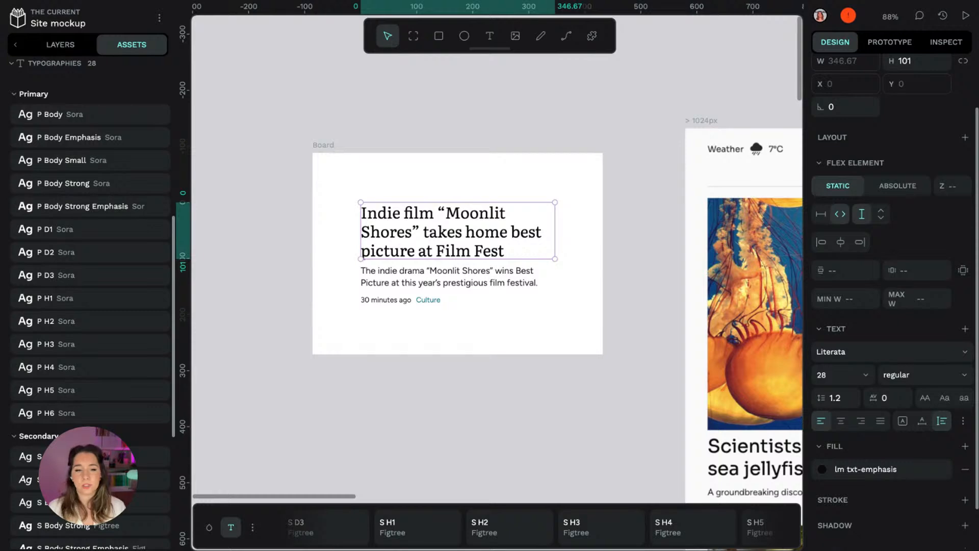
# Step: Set the headline's font size to 33 and its weight to 500
pyautogui.click(862, 375)
pyautogui.scroll(-3, 847, 476)
pyautogui.click(845, 533)
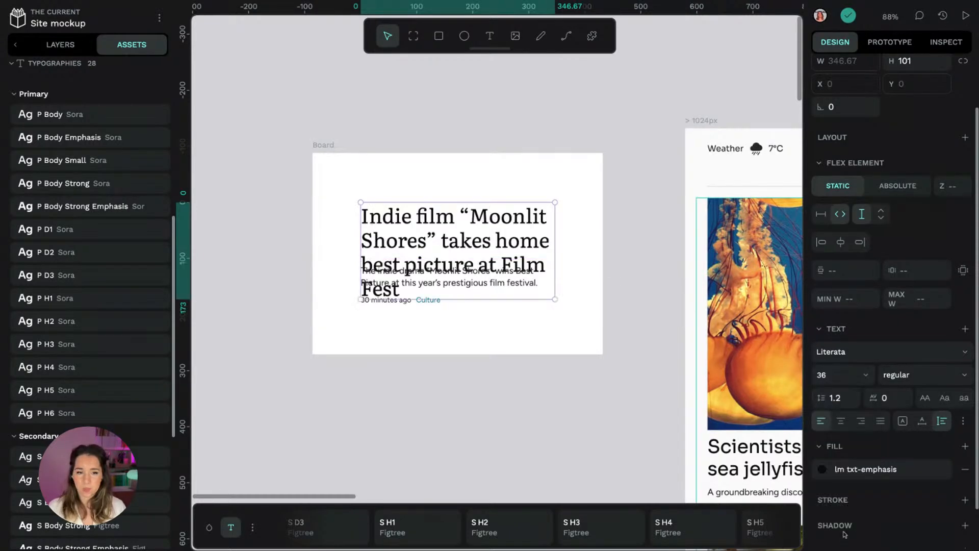
pyautogui.click(834, 374)
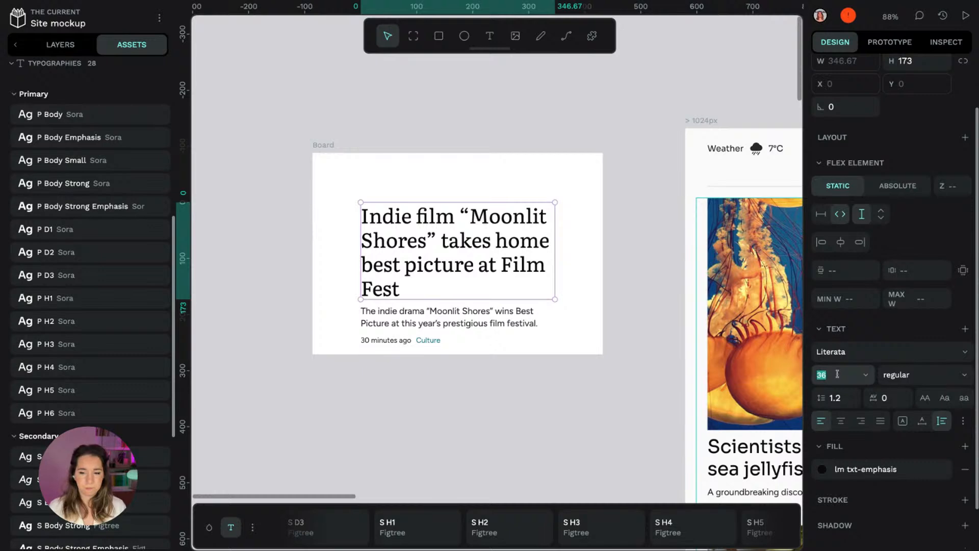
pyautogui.press('Down')
pyautogui.press('Down')
pyautogui.press('Down')
pyautogui.click(948, 377)
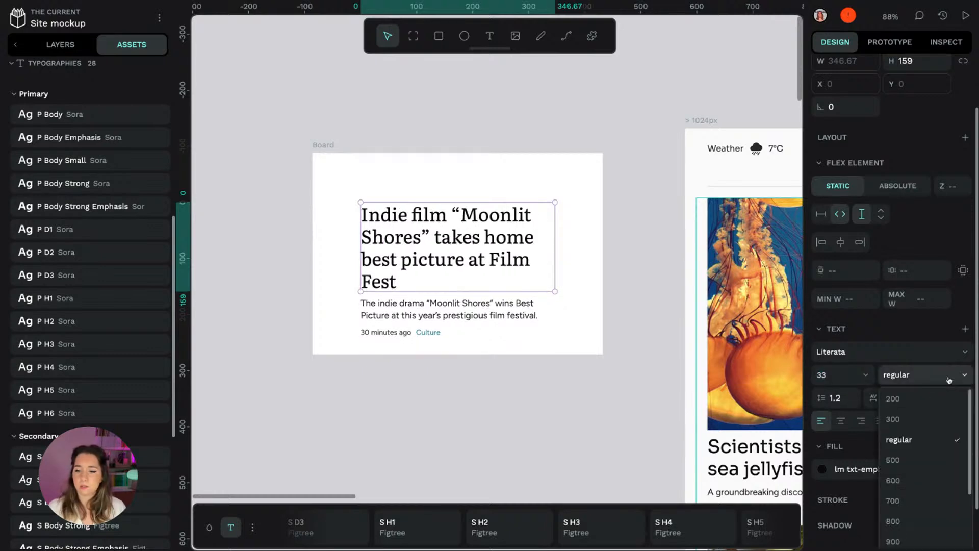
pyautogui.click(923, 247)
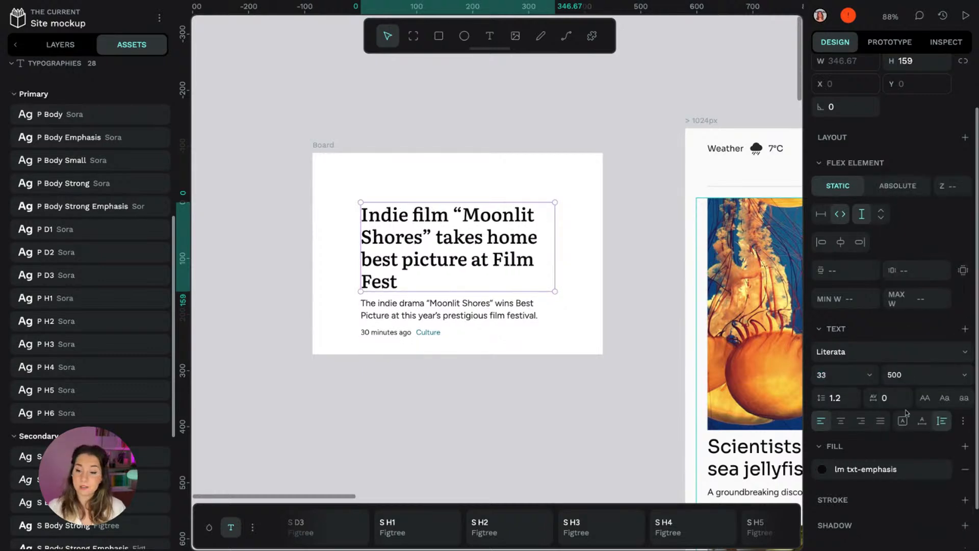
# Step: Set the headline's line height to 1.1
pyautogui.click(846, 398)
pyautogui.press('BackSpace')
pyautogui.write('1')
pyautogui.press('Return')
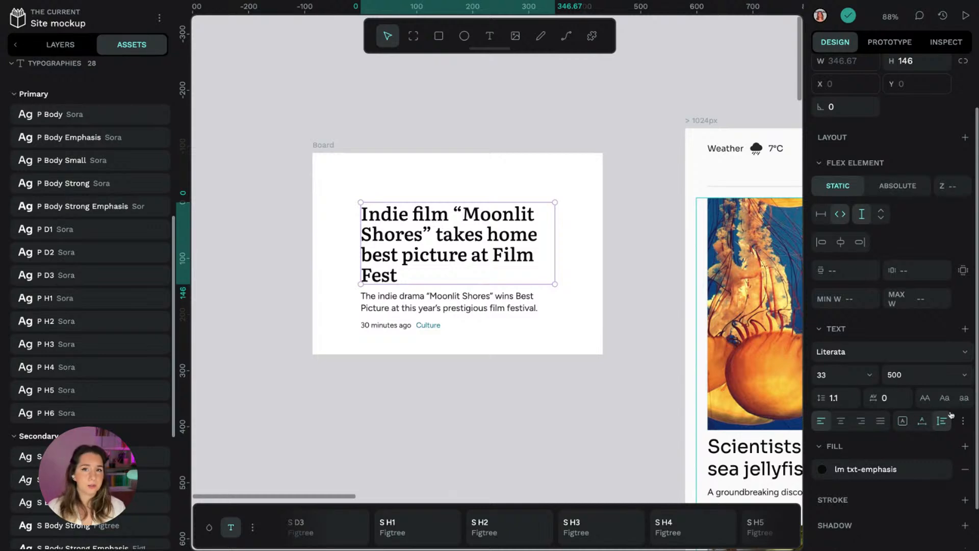
# Step: Save the headline's text settings as a new local typography and show the local library's typographies
pyautogui.click(965, 330)
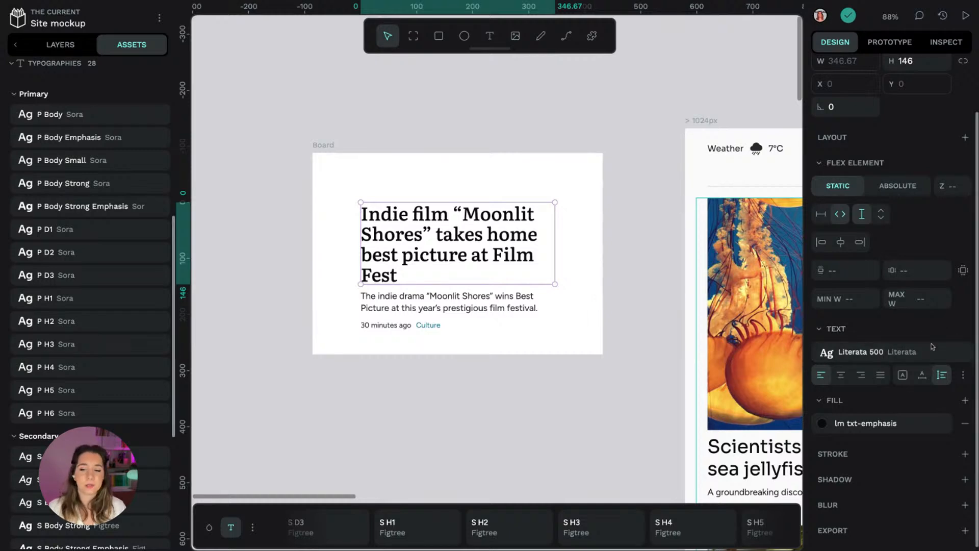
pyautogui.scroll(3, 124, 221)
pyautogui.scroll(3, 124, 221)
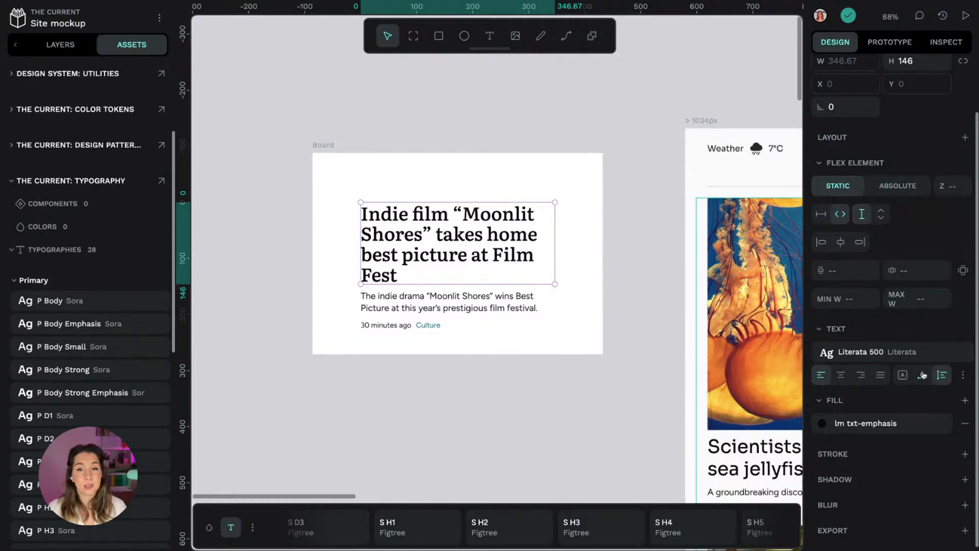
pyautogui.scroll(3, 77, 153)
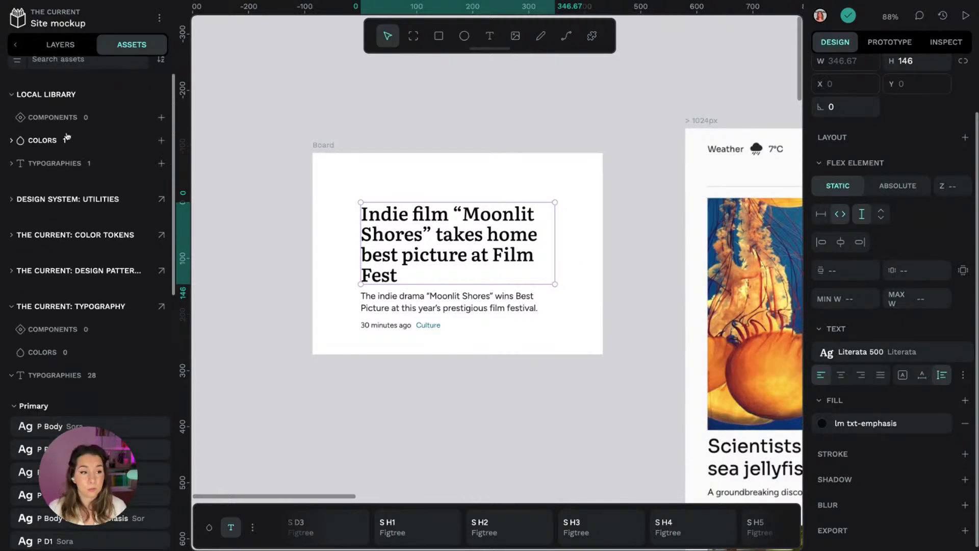
pyautogui.click(59, 162)
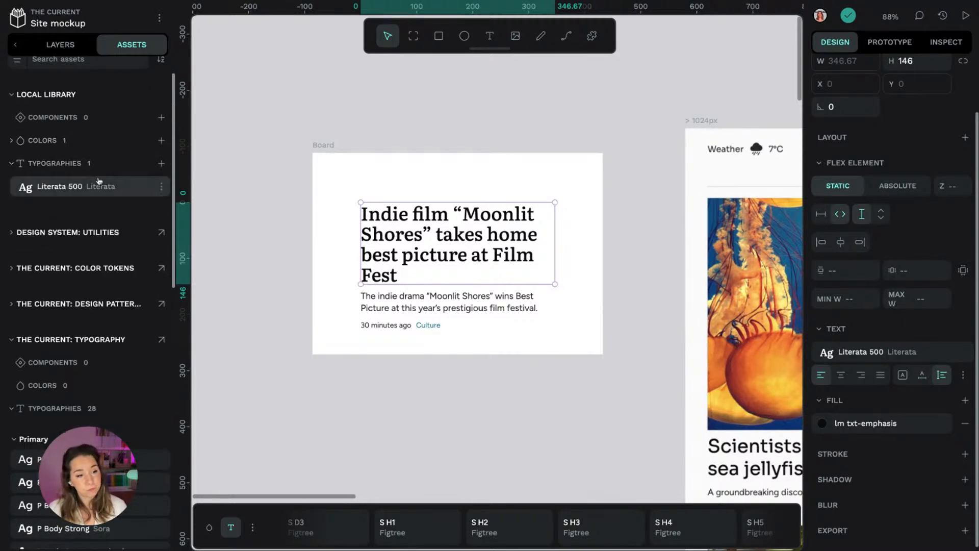
# Step: Rename the new Literata typography in the local library as Headlines / Traditional
pyautogui.click(161, 189)
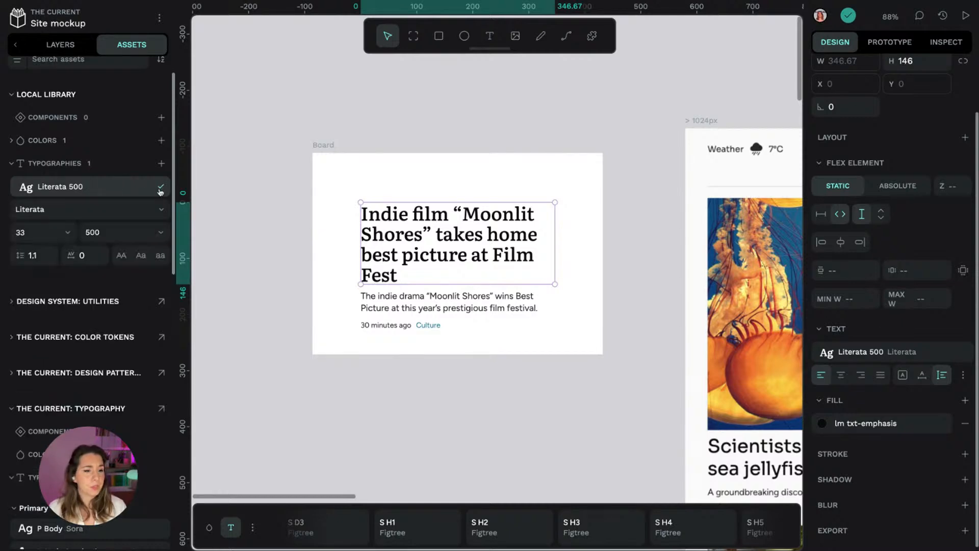
pyautogui.click(124, 182)
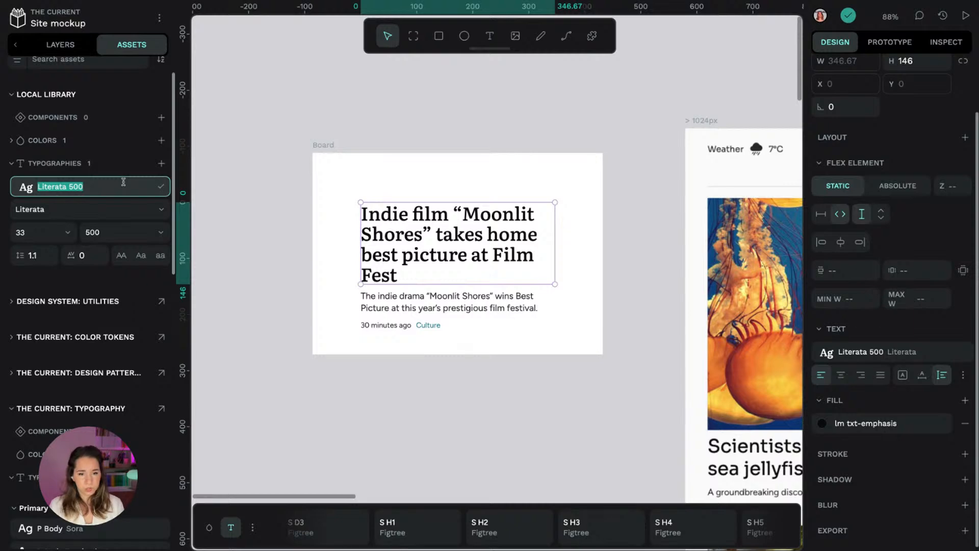
pyautogui.write('Headlines ')
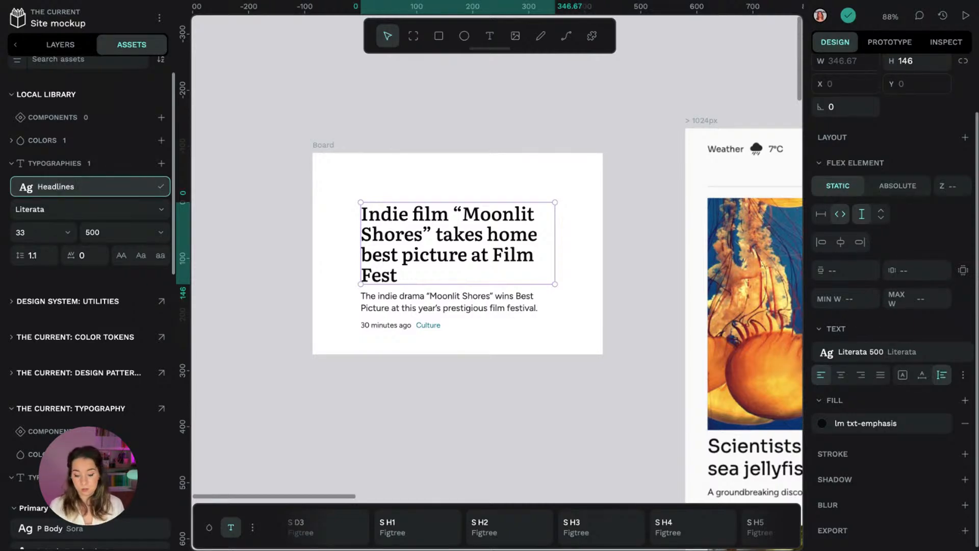
pyautogui.write('/')
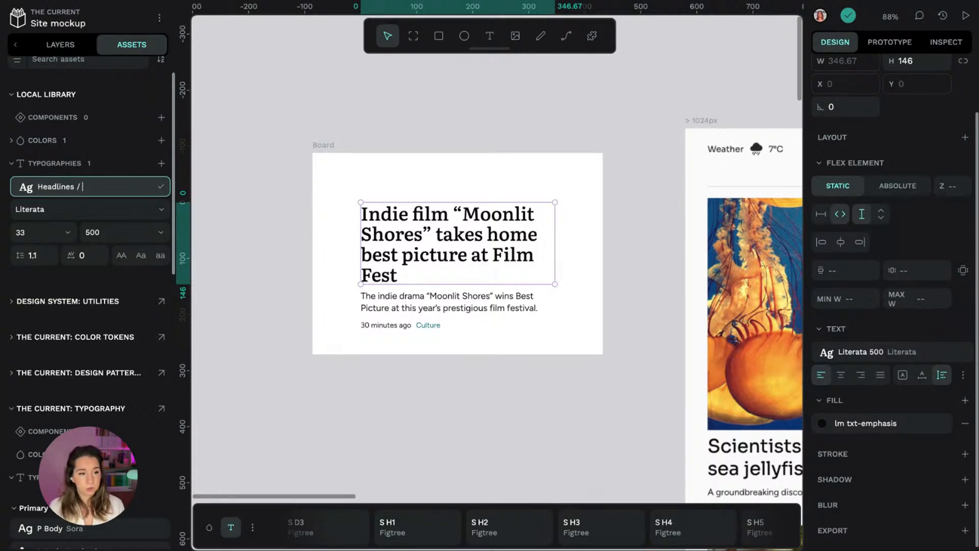
pyautogui.write(' Traditional')
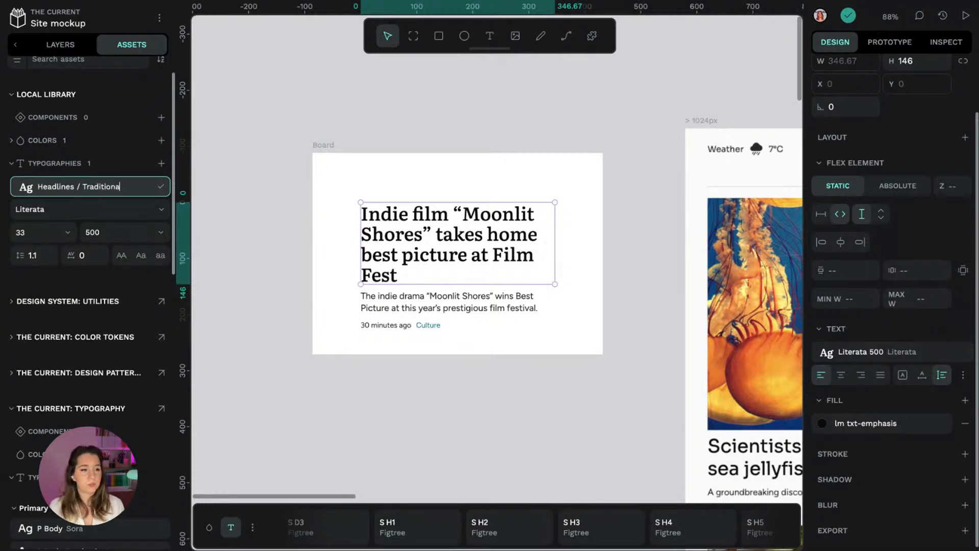
pyautogui.click(162, 189)
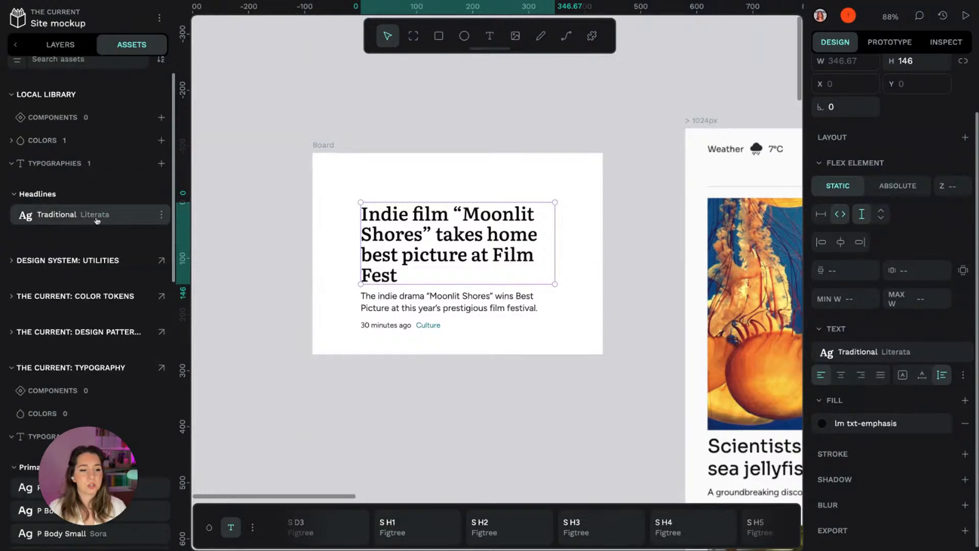
# Step: Switch the typography palette to the local library's typographies
pyautogui.click(252, 527)
pyautogui.click(330, 486)
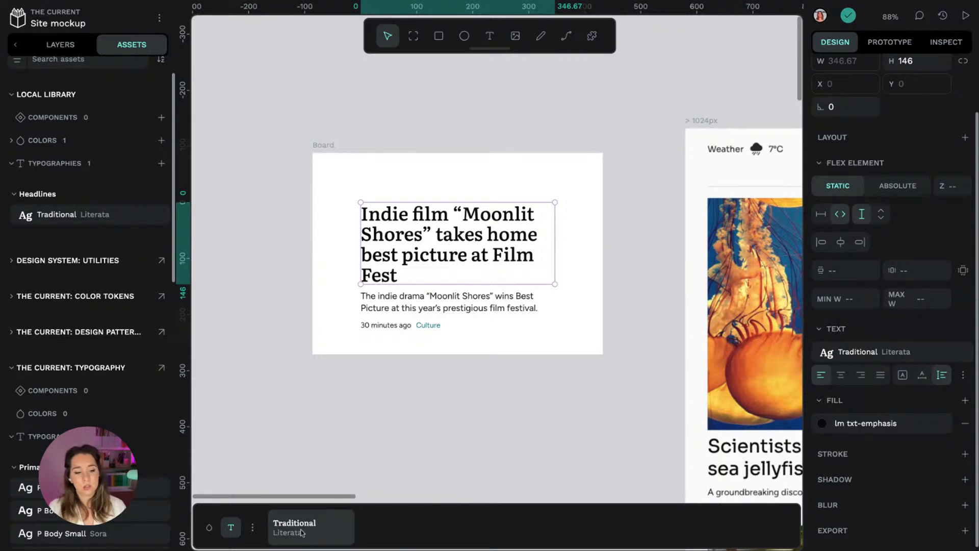
# Step: Try applying the Traditional typography to the card's description paragraph, undo it and clear the selection
pyautogui.click(466, 309)
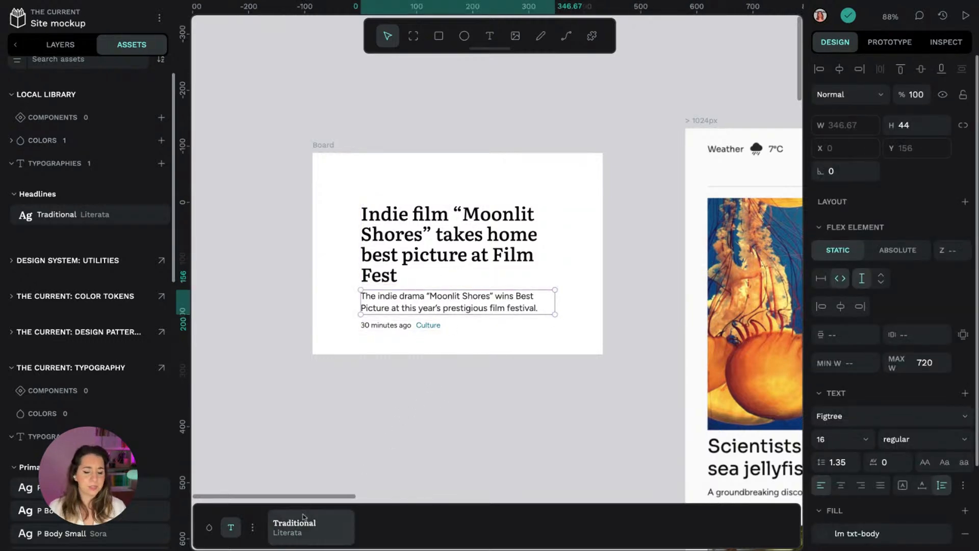
pyautogui.click(300, 528)
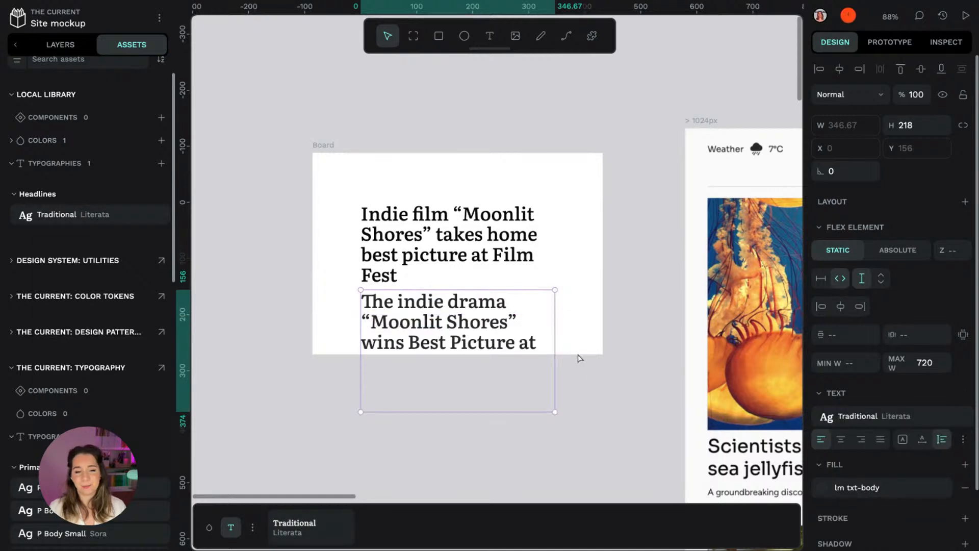
pyautogui.hotkey('ctrl', 'z')
pyautogui.click(427, 68)
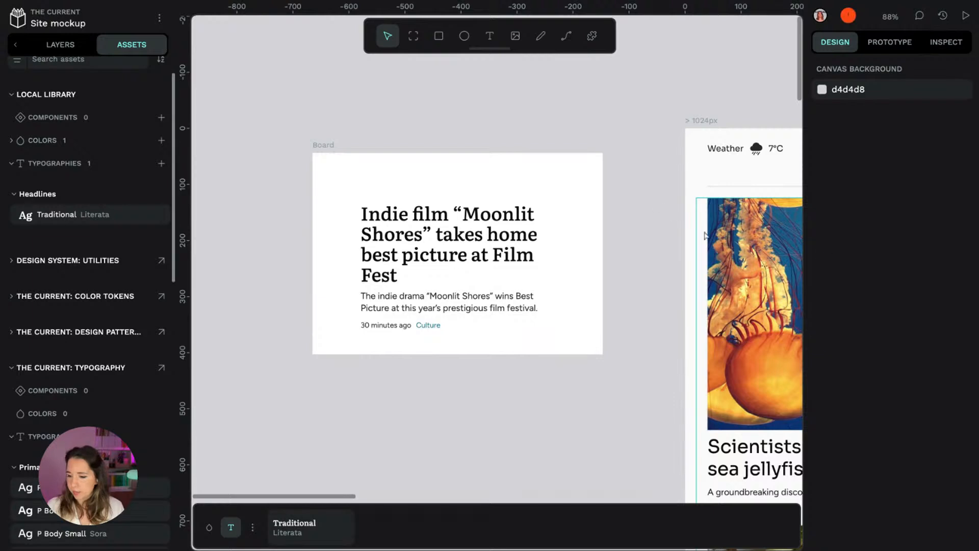
# Step: Detach the Traditional typography from the card's headline and set its font size to 21 and weight to regular
pyautogui.click(506, 229)
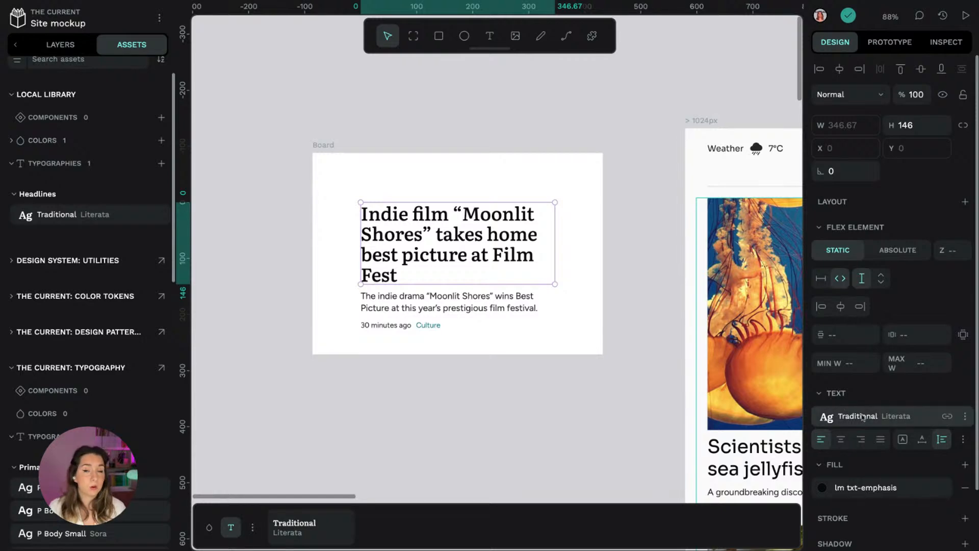
pyautogui.click(947, 418)
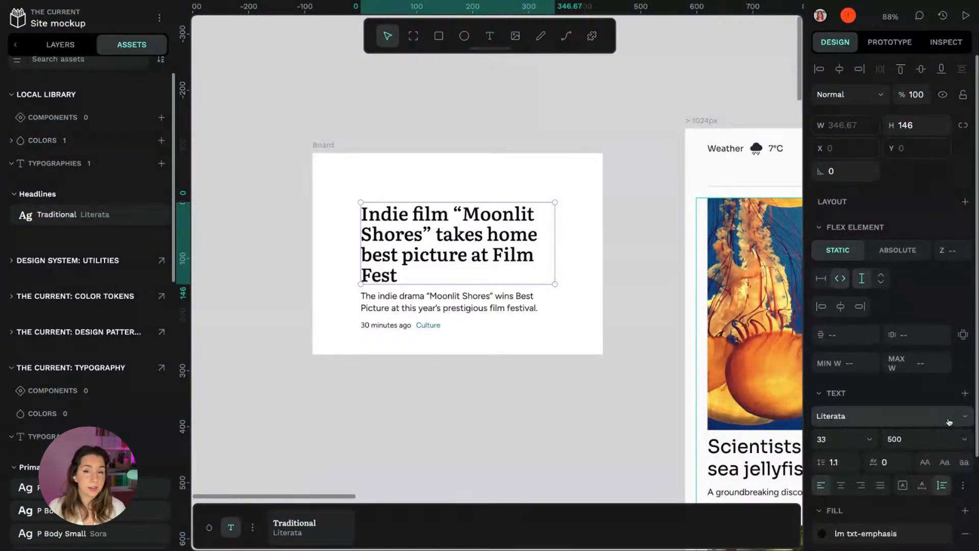
pyautogui.click(857, 437)
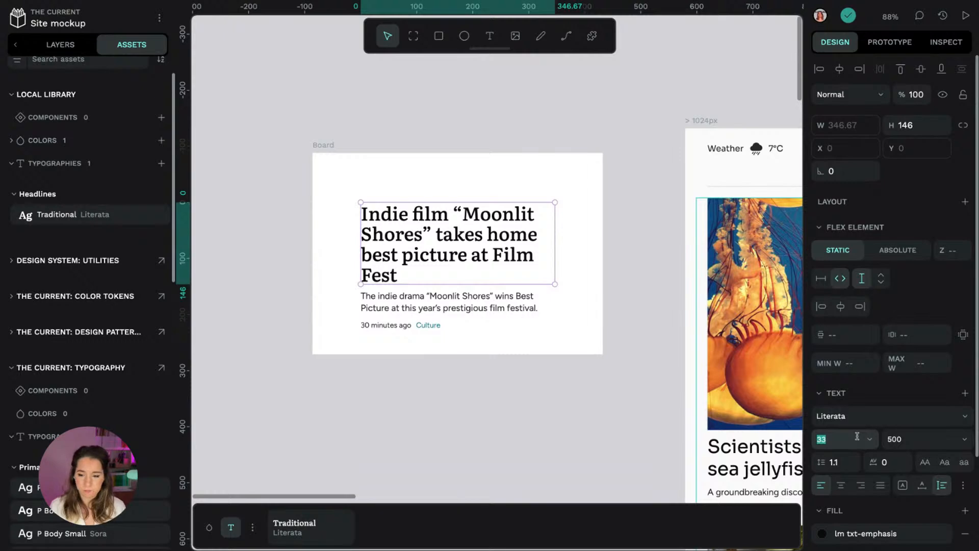
pyautogui.write('21')
pyautogui.press('Return')
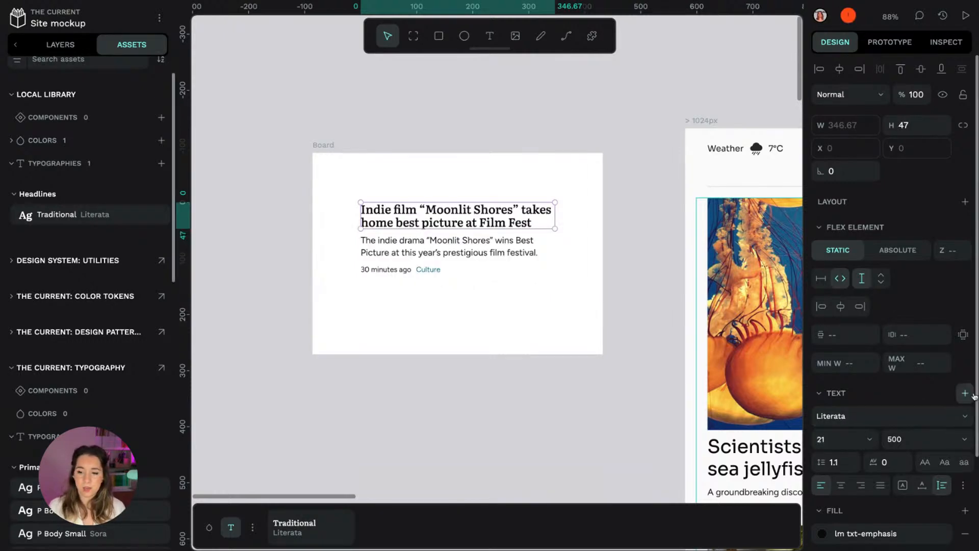
pyautogui.click(950, 437)
pyautogui.click(918, 292)
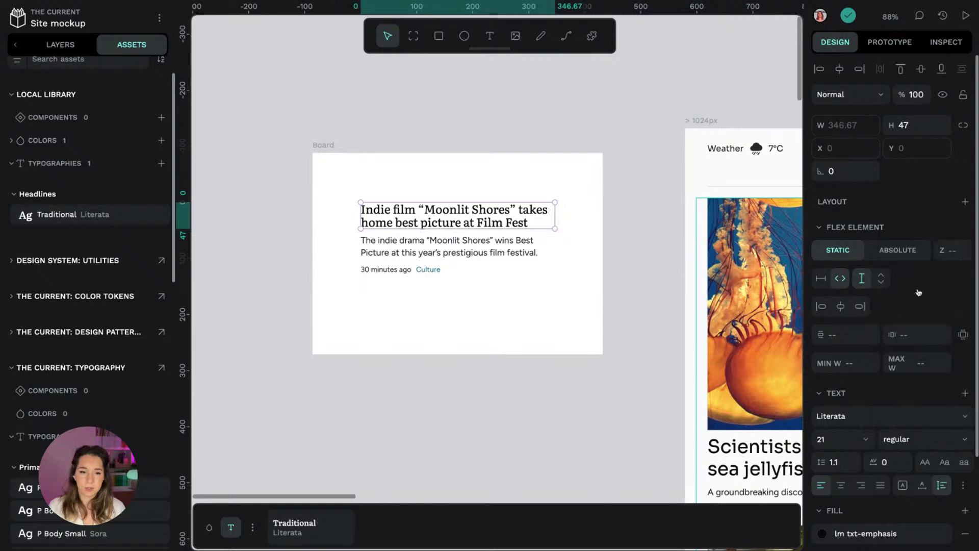
# Step: Save the headline's text settings as a new local typography named Headlines / Traditional Small
pyautogui.click(965, 394)
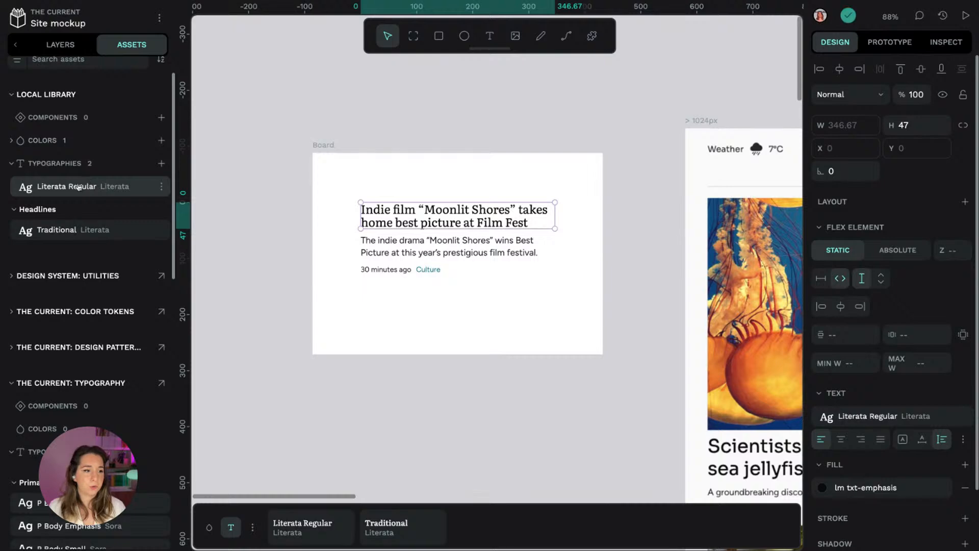
pyautogui.click(161, 186)
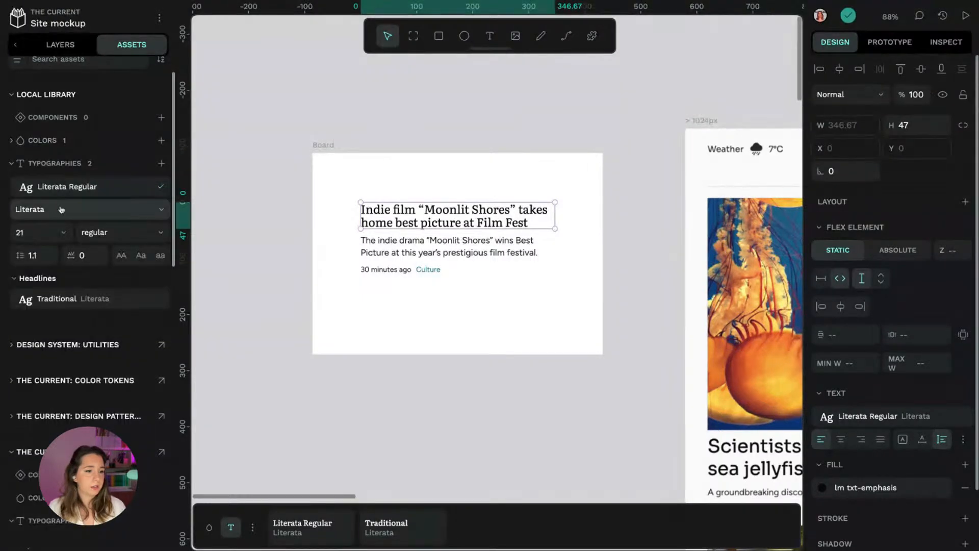
pyautogui.doubleClick(98, 185)
pyautogui.write('Headlines / Traditional Small')
pyautogui.press('Return')
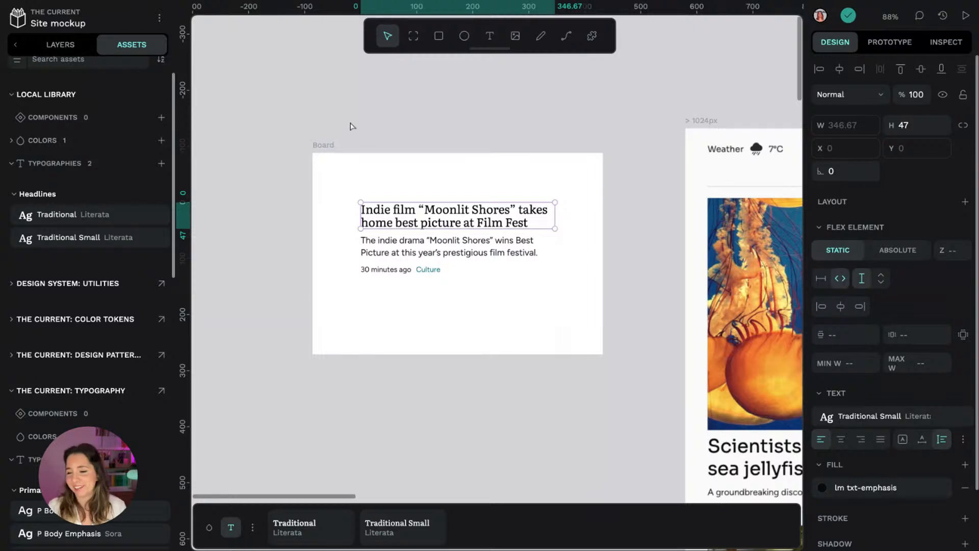
pyautogui.scroll(-1, 400, 161)
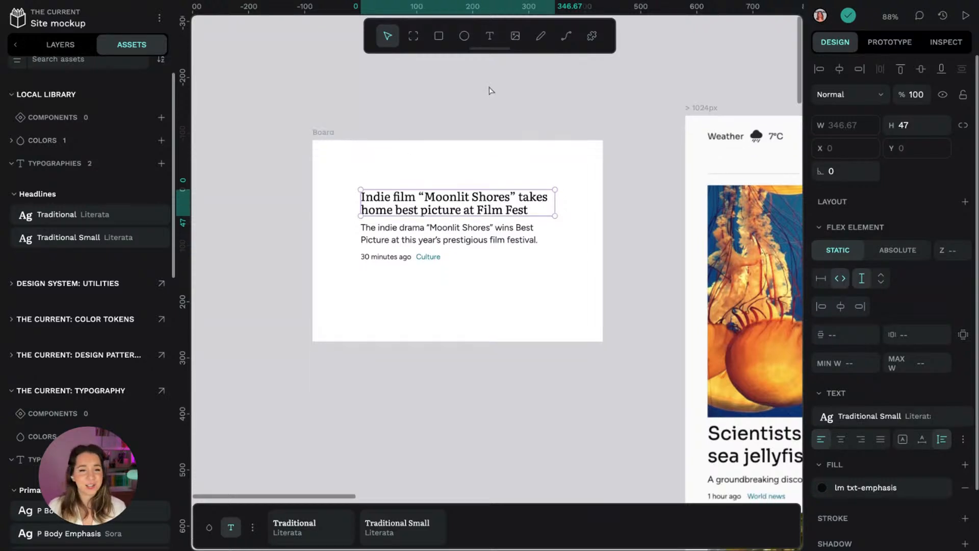
pyautogui.click(489, 91)
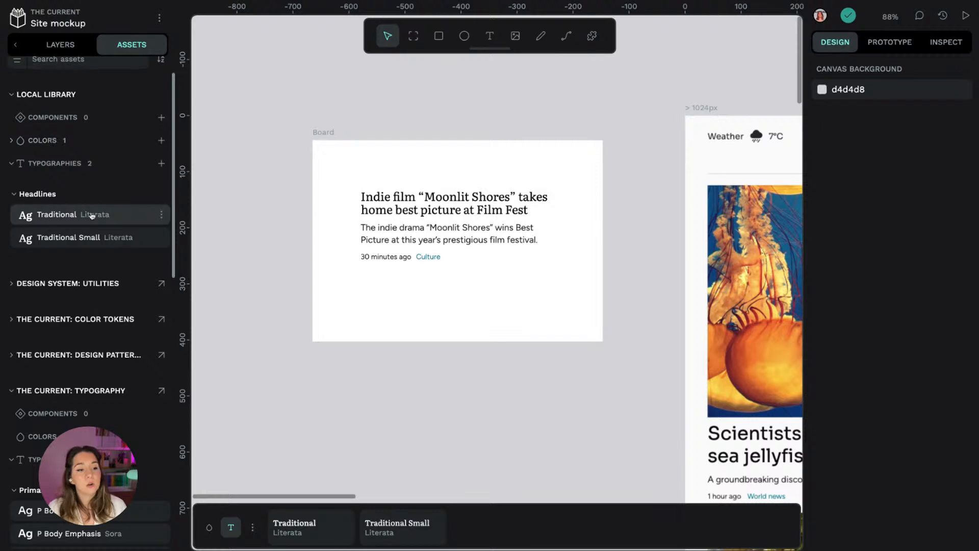
# Step: Edit the local Traditional Small typography, setting its font size to 19 and its weight to 500
pyautogui.scroll(2, 119, 119)
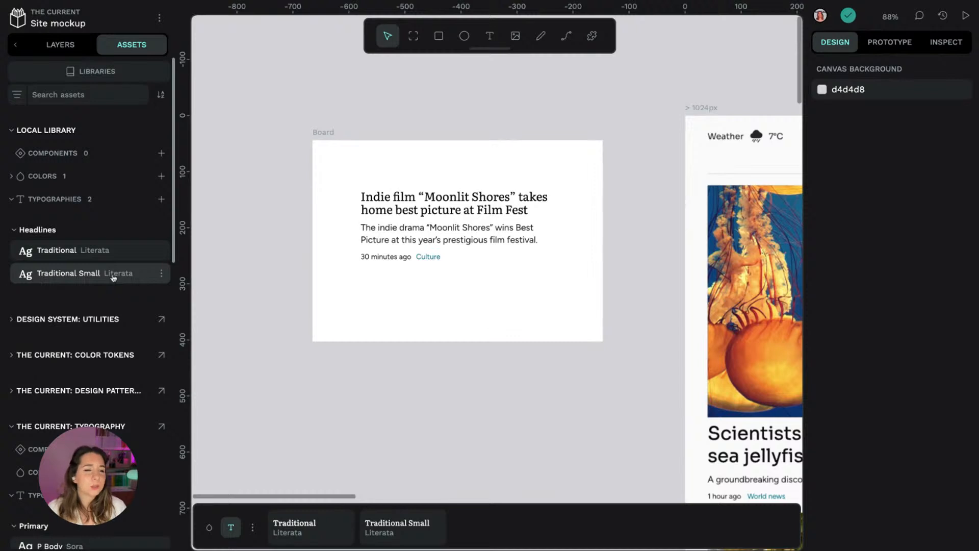
pyautogui.click(163, 275)
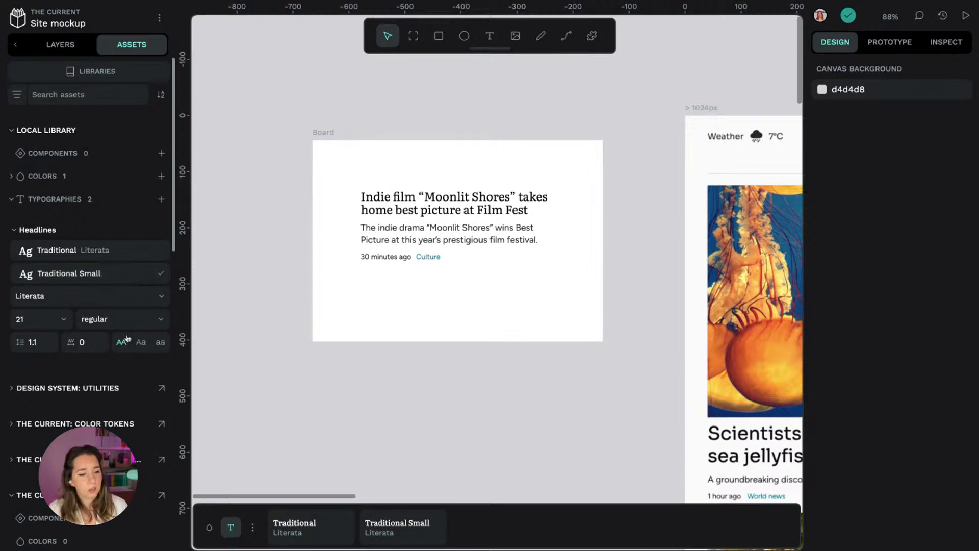
pyautogui.click(53, 319)
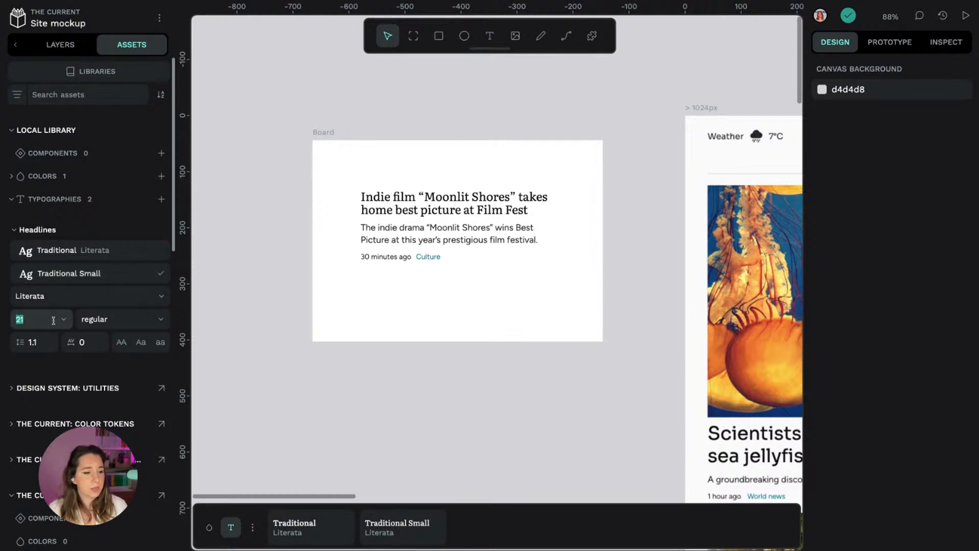
pyautogui.press('Down')
pyautogui.press('Down')
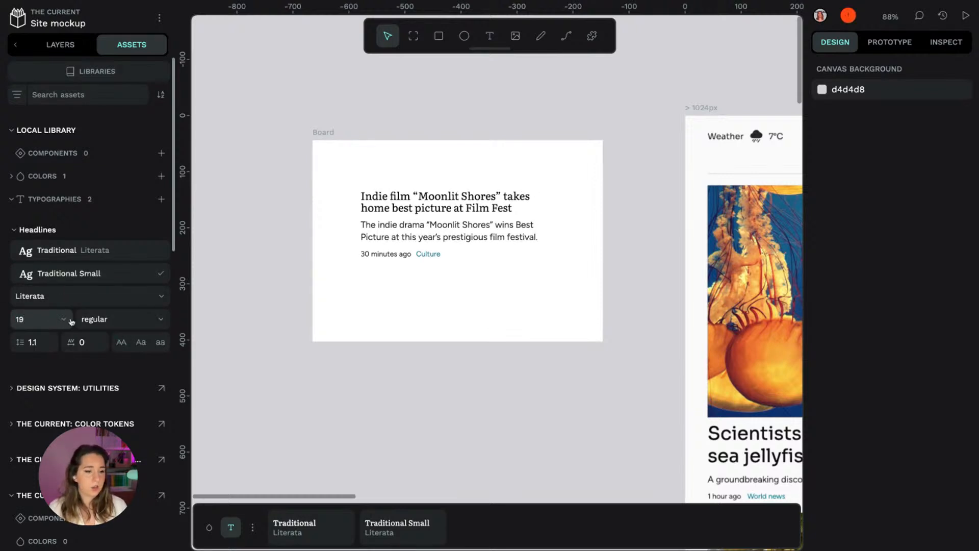
pyautogui.click(94, 317)
pyautogui.click(134, 403)
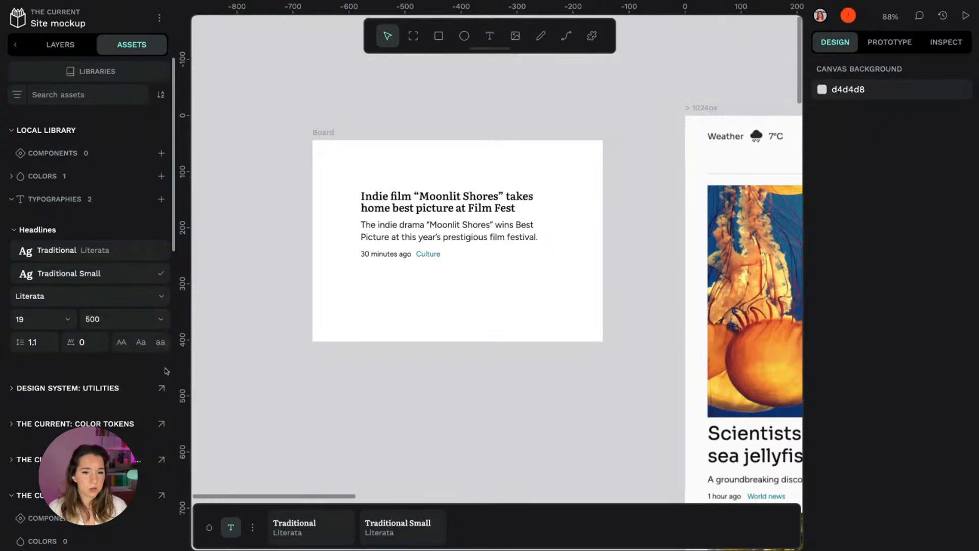
pyautogui.click(161, 276)
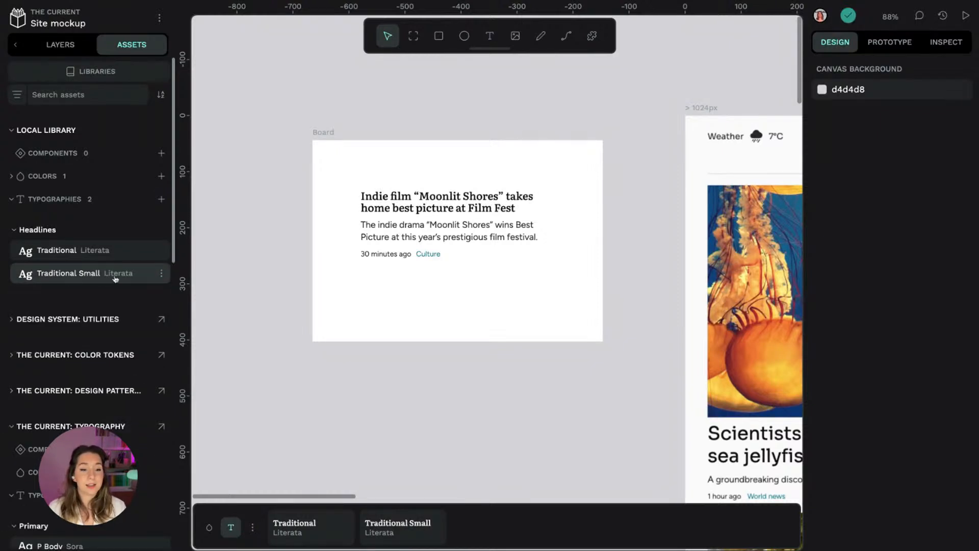
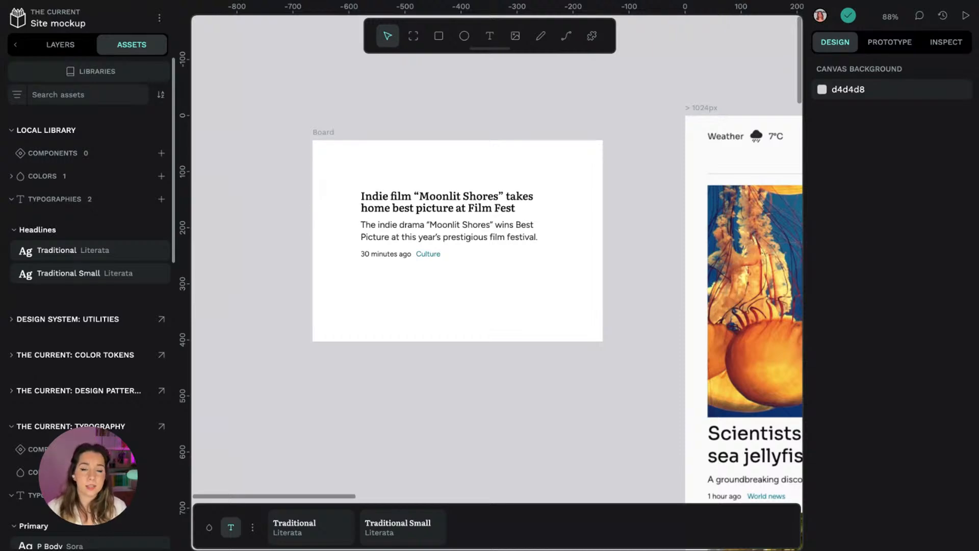
pyautogui.hscroll(5, 671, 201)
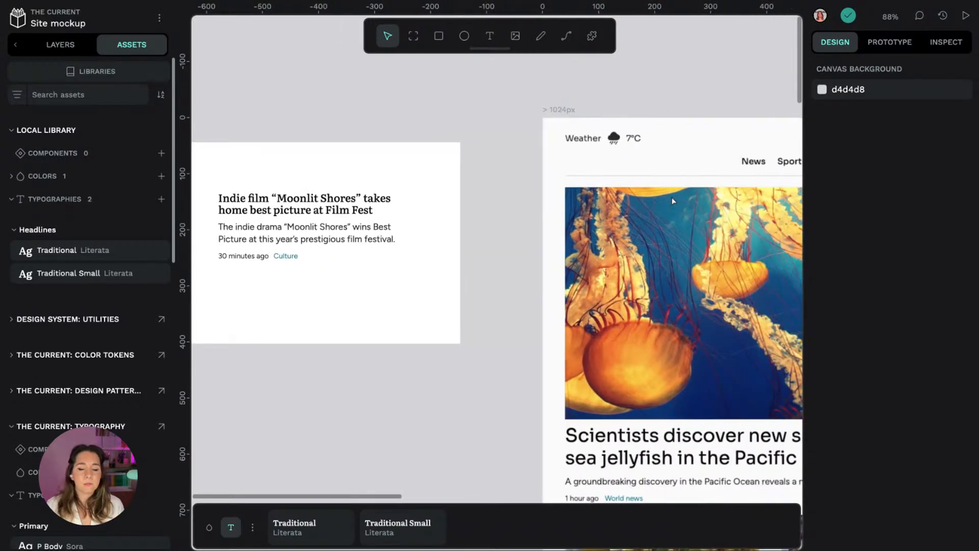
pyautogui.hscroll(3, 672, 200)
pyautogui.scroll(-3, 494, 274)
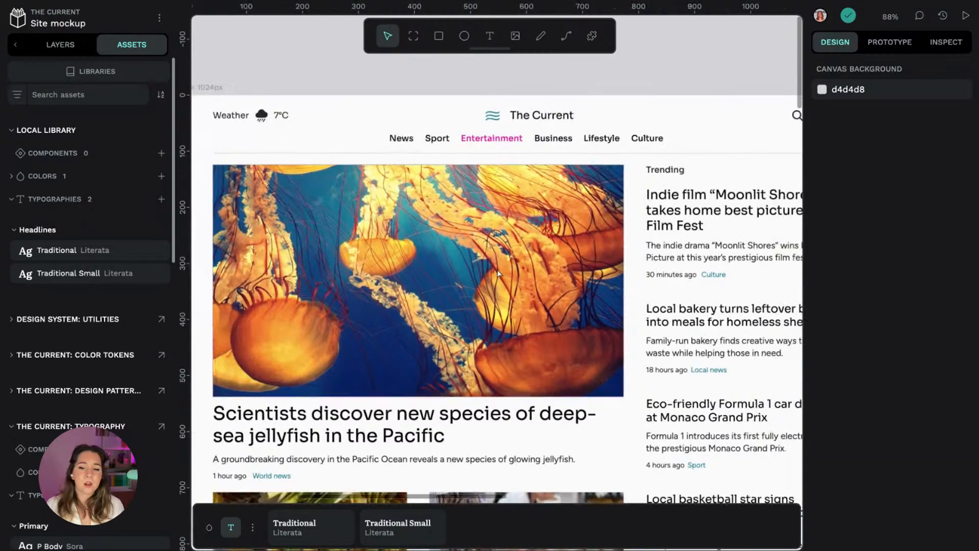
pyautogui.scroll(-8, 494, 273)
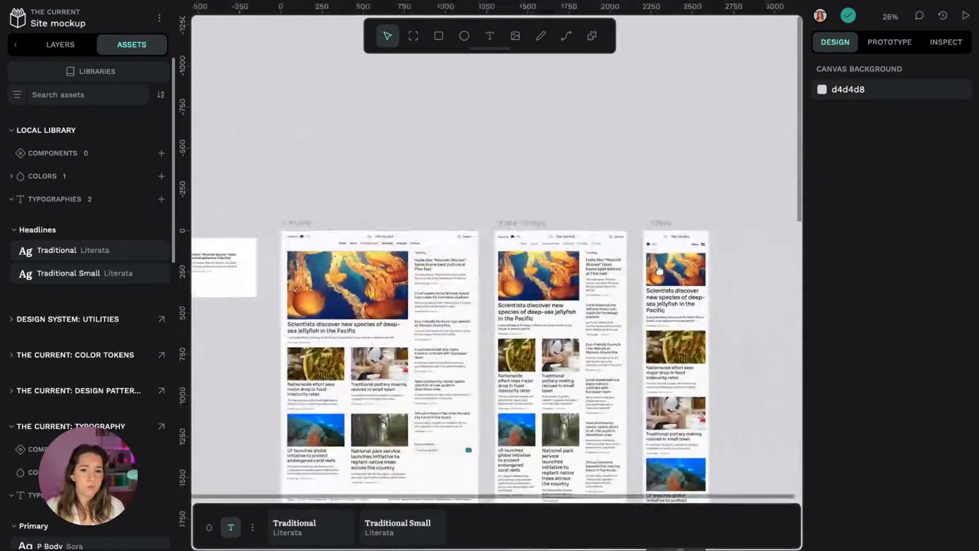
pyautogui.scroll(3, 477, 220)
pyautogui.scroll(-2, 476, 245)
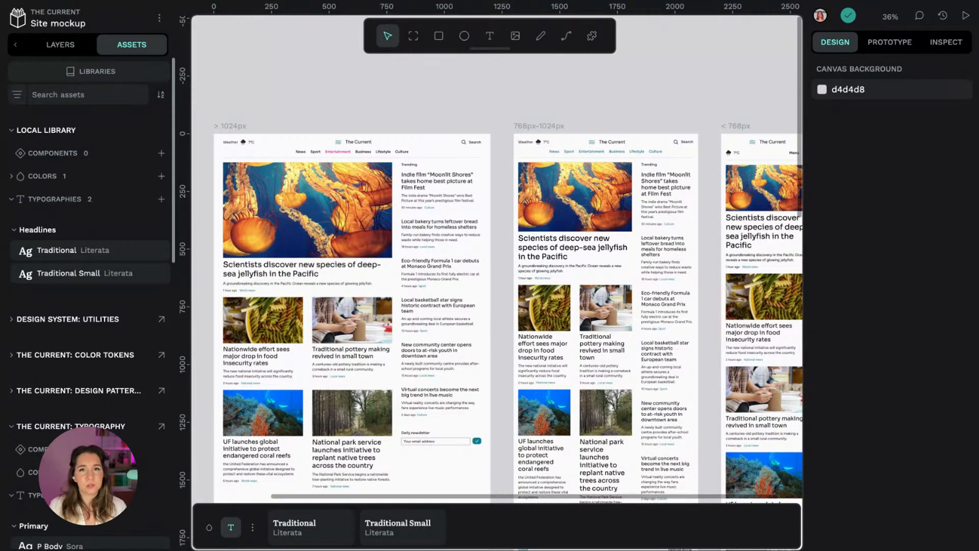
pyautogui.hscroll(-3, 497, 270)
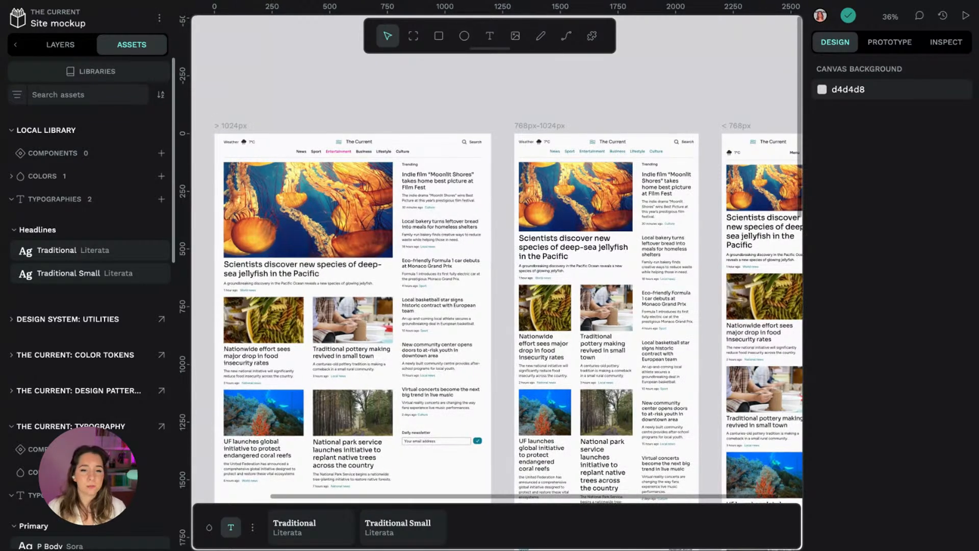
pyautogui.hscroll(-3, 412, 128)
pyautogui.hscroll(4, 412, 127)
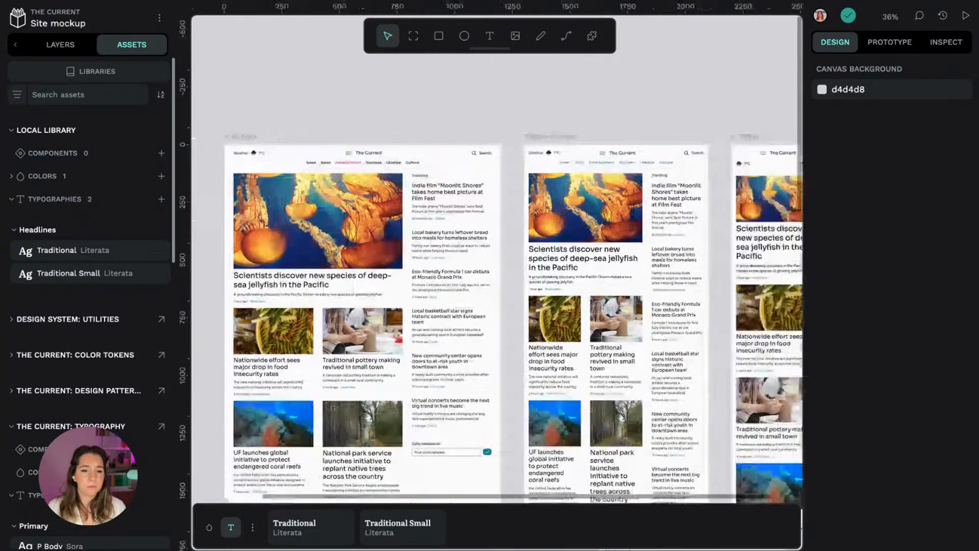
# Step: Inspect the search widget in the > 1024px header and its nested search icon component within the layer hierarchy
pyautogui.keyDown('ctrl'); pyautogui.click(485, 153); pyautogui.keyUp('ctrl')
pyautogui.scroll(5, 437, 119)
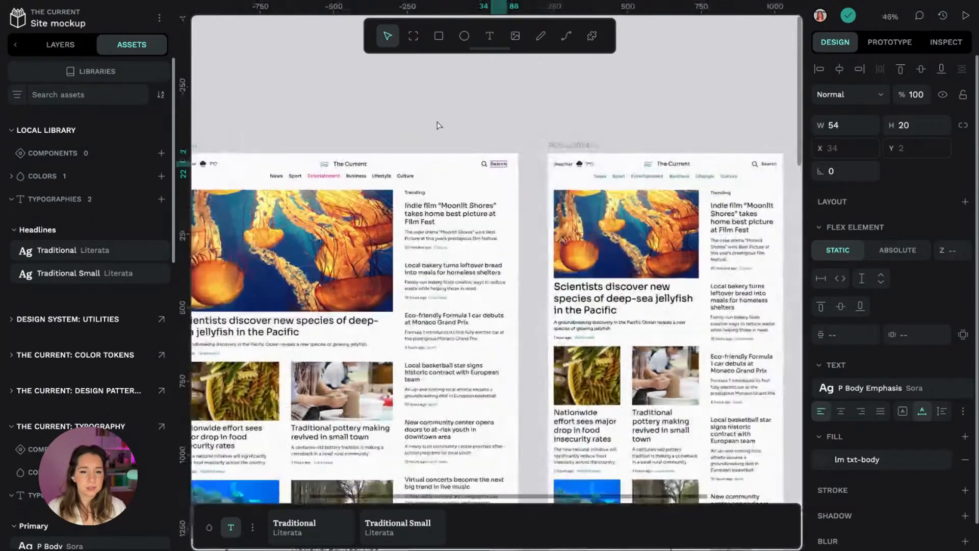
pyautogui.keyDown('ctrl'); pyautogui.click(478, 171); pyautogui.keyUp('ctrl')
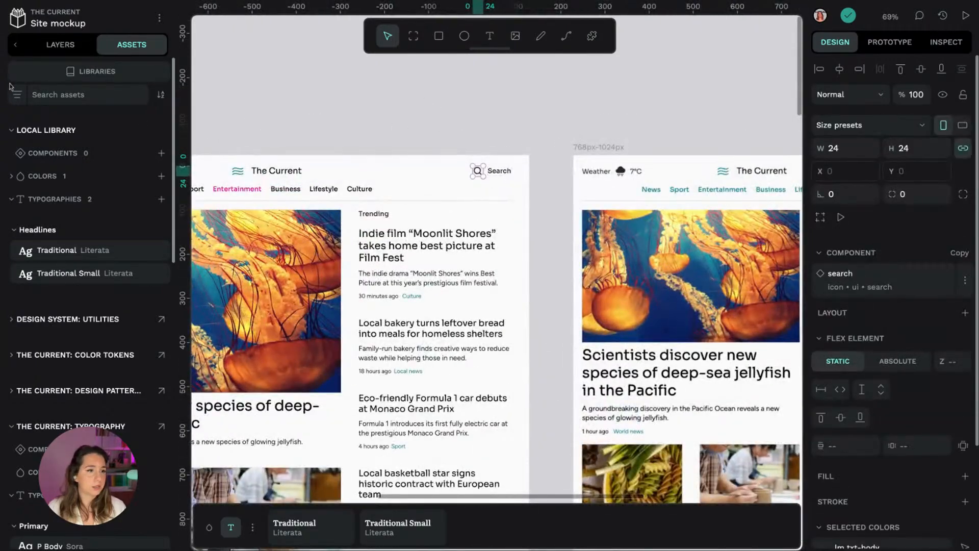
pyautogui.click(60, 44)
pyautogui.click(99, 361)
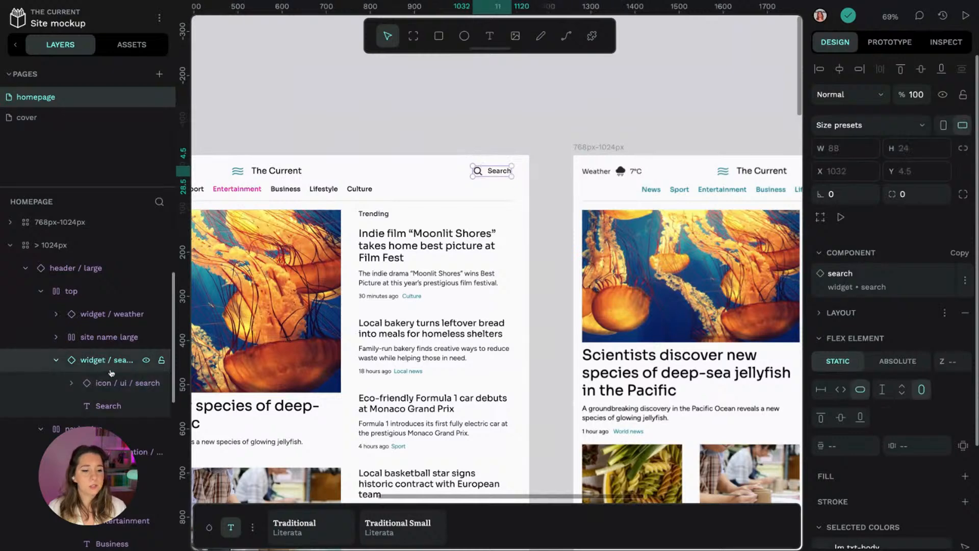
pyautogui.moveTo(178, 360); pyautogui.dragTo(235, 360)
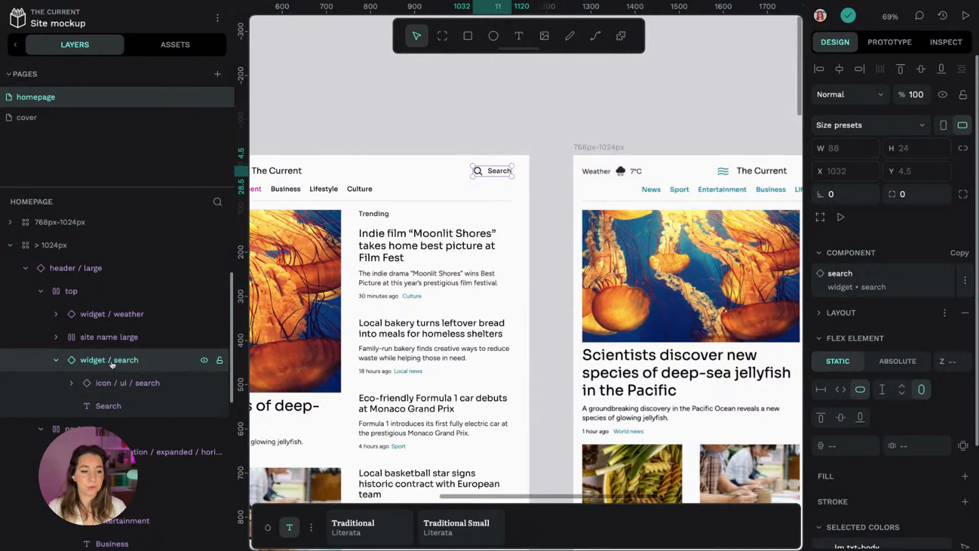
pyautogui.click(128, 384)
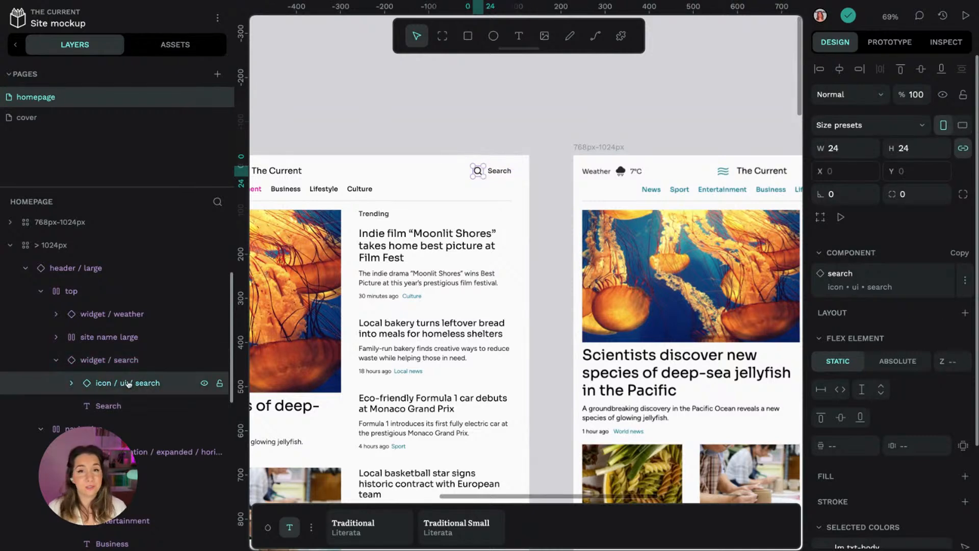
pyautogui.click(378, 125)
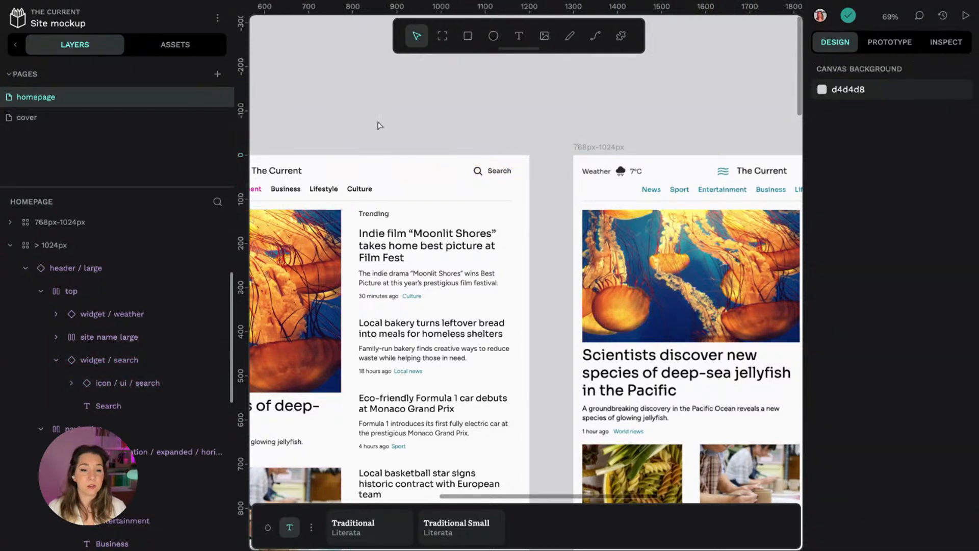
# Step: Select the header / large component on the > 1024px board and examine its nested layer structure
pyautogui.scroll(-5, 387, 148)
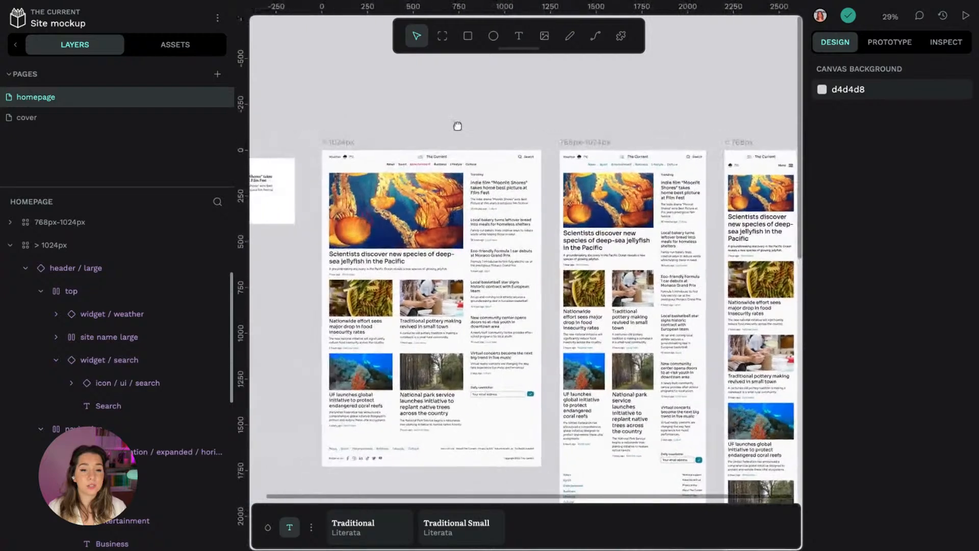
pyautogui.click(483, 159)
pyautogui.scroll(2, 400, 160)
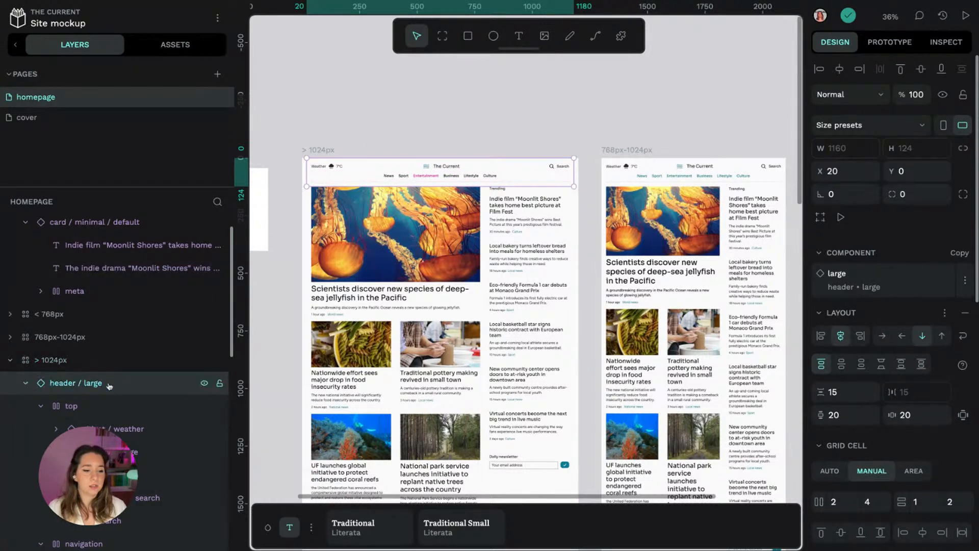
pyautogui.click(25, 383)
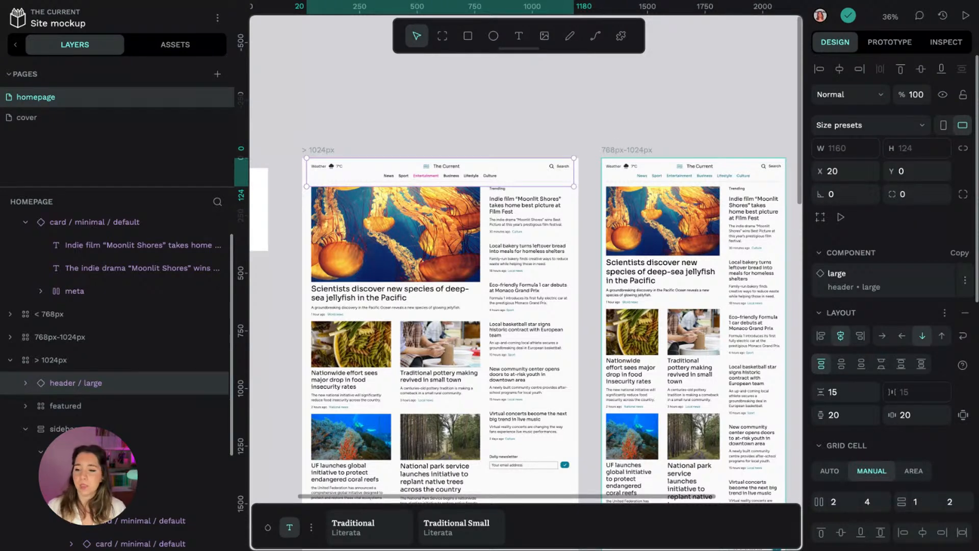
pyautogui.press('space')
pyautogui.moveTo(351, 111); pyautogui.dragTo(484, 115)
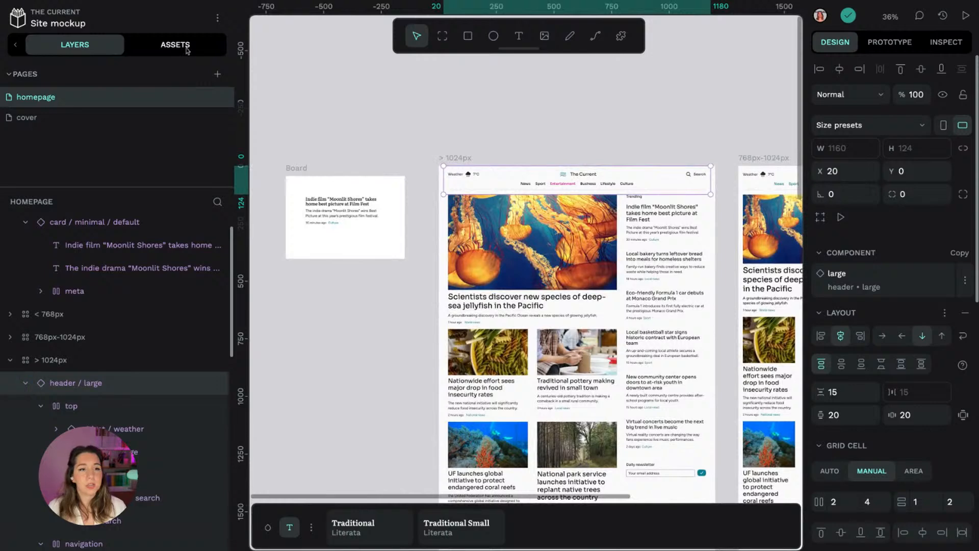
# Step: Collapse the local and typography libraries in the assets and expand the components of The Current design patterns library
pyautogui.click(186, 51)
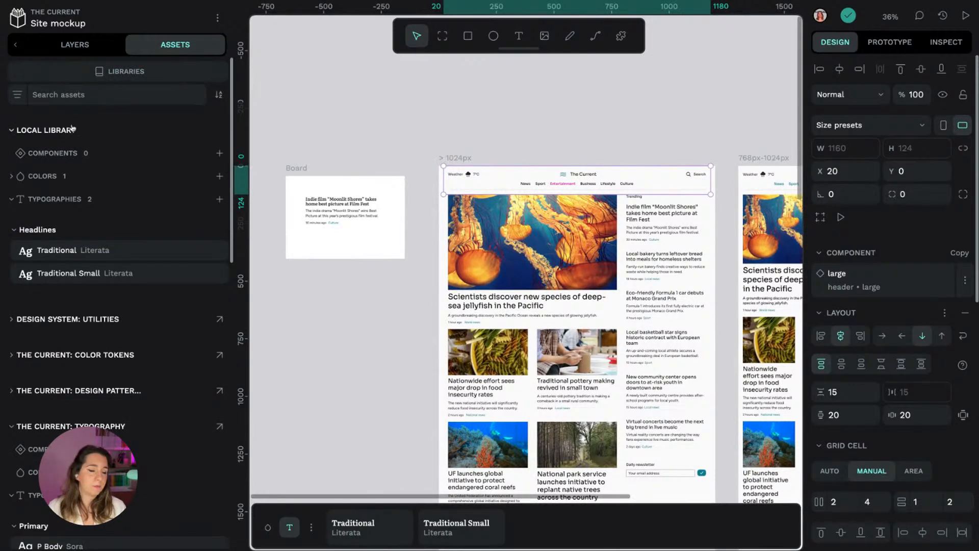
pyautogui.click(53, 131)
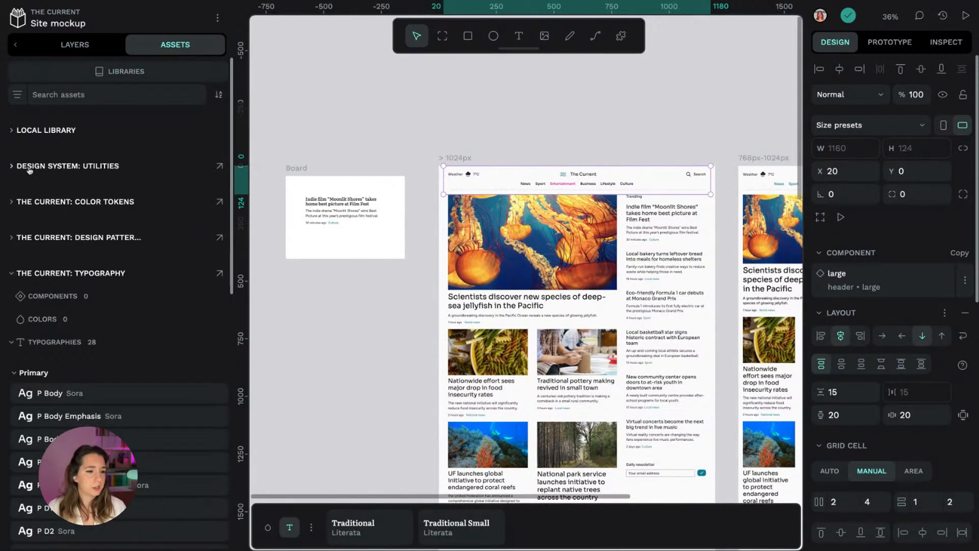
pyautogui.click(27, 275)
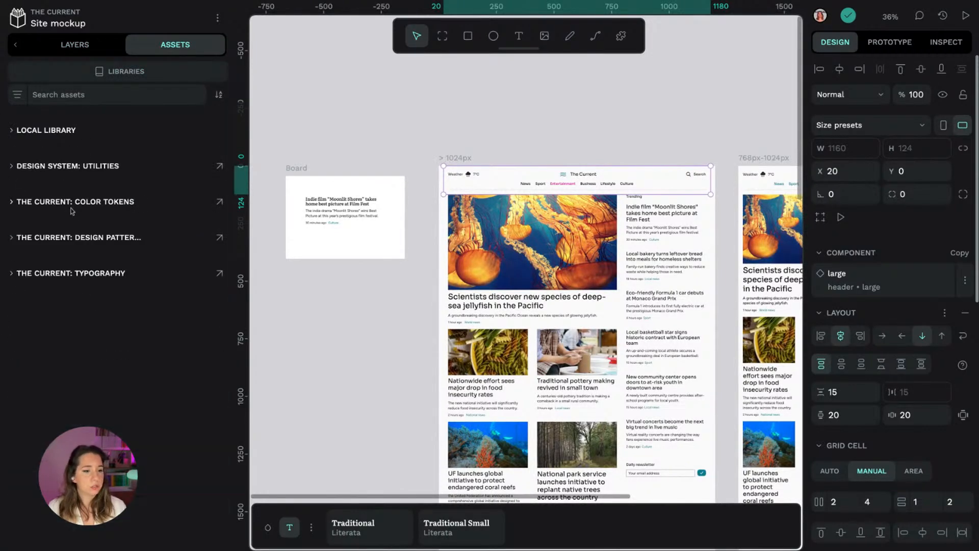
pyautogui.click(86, 239)
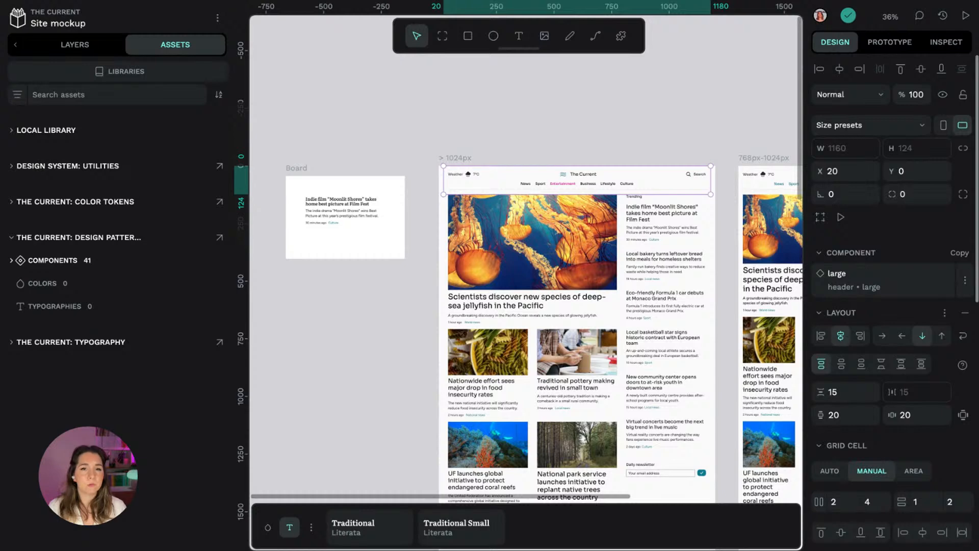
pyautogui.click(74, 261)
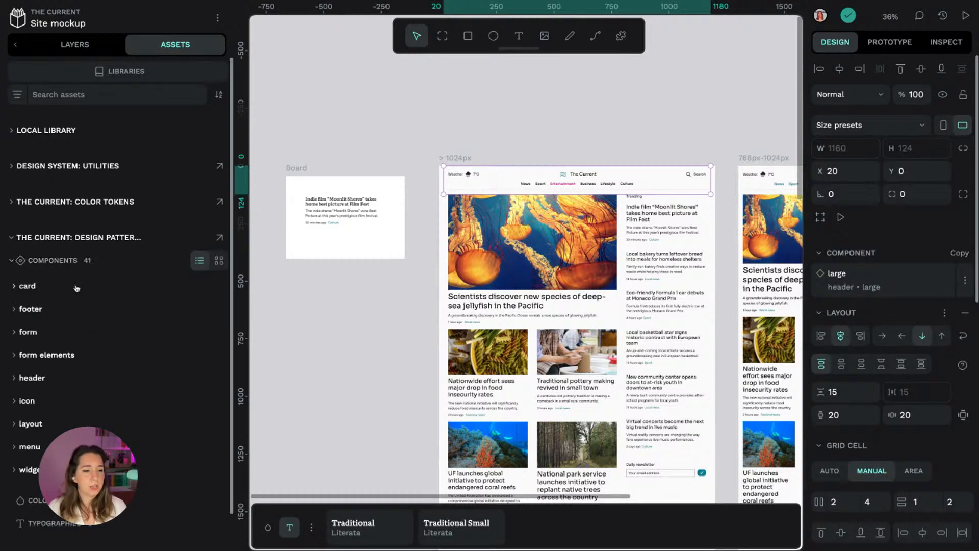
# Step: Expand the card, footer, form, header, icon and social icon groups to review the design patterns library's components
pyautogui.scroll(-2, 79, 287)
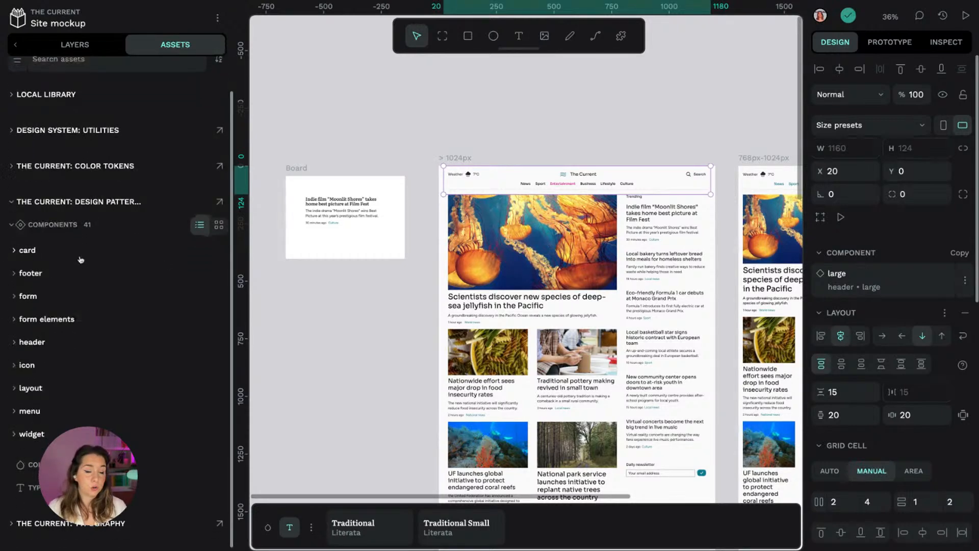
pyautogui.click(39, 253)
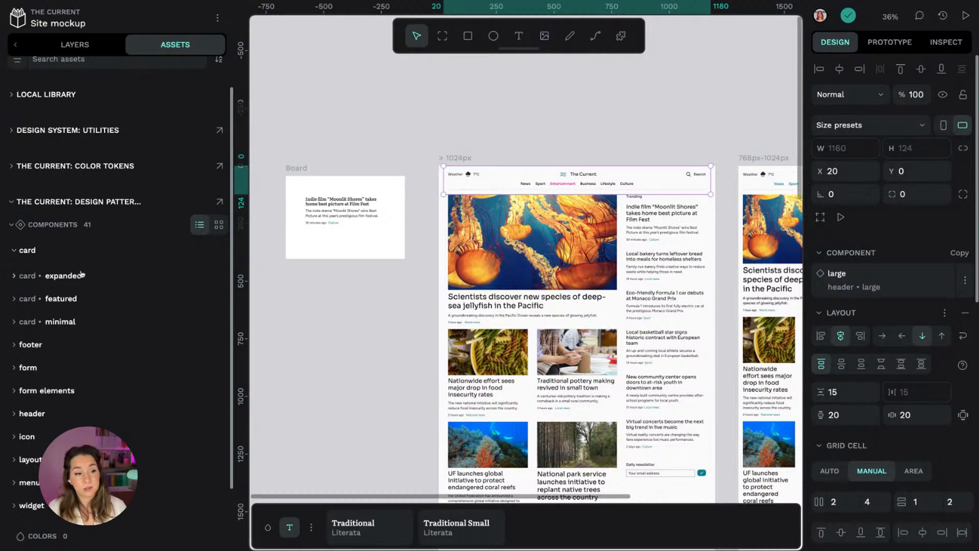
pyautogui.click(30, 348)
pyautogui.scroll(-3, 131, 343)
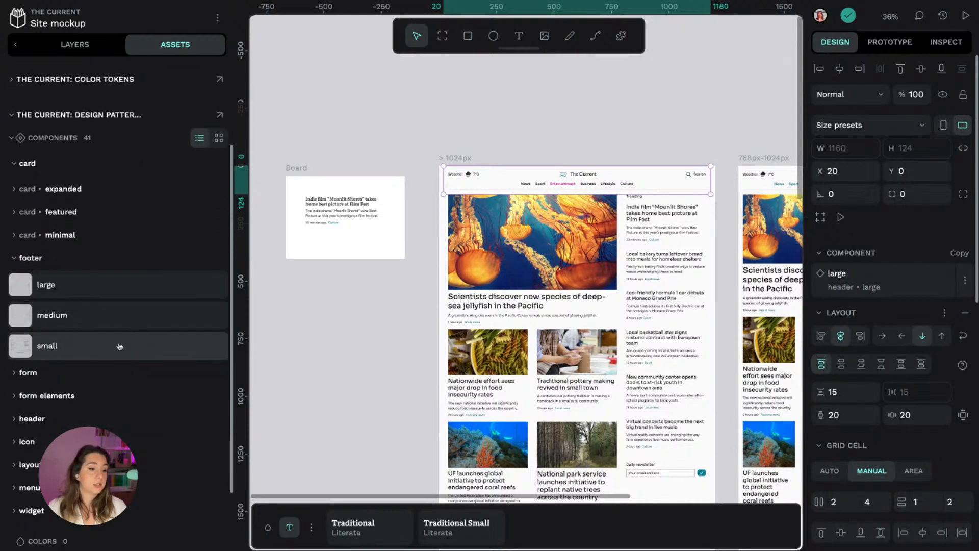
pyautogui.click(32, 375)
pyautogui.scroll(-2, 142, 362)
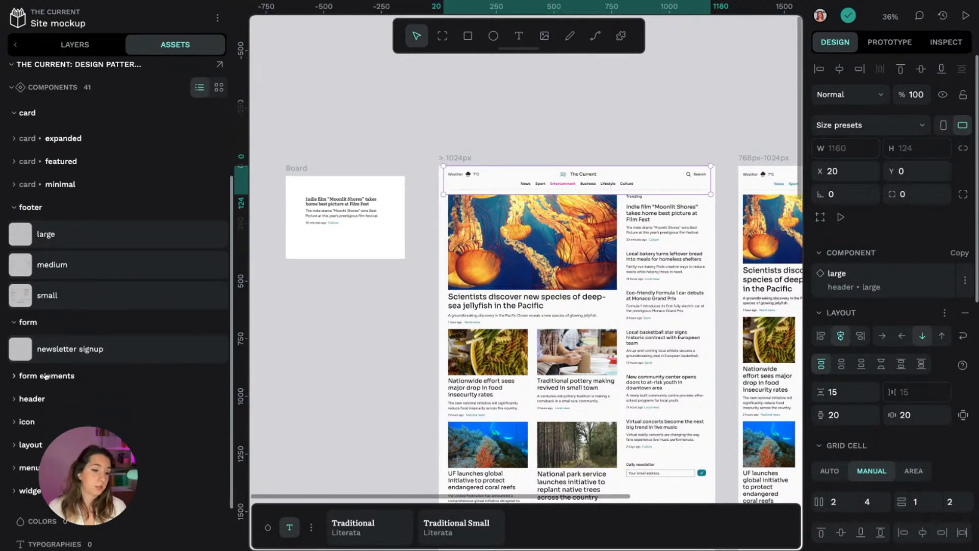
pyautogui.click(36, 399)
pyautogui.scroll(-2, 41, 405)
pyautogui.click(41, 408)
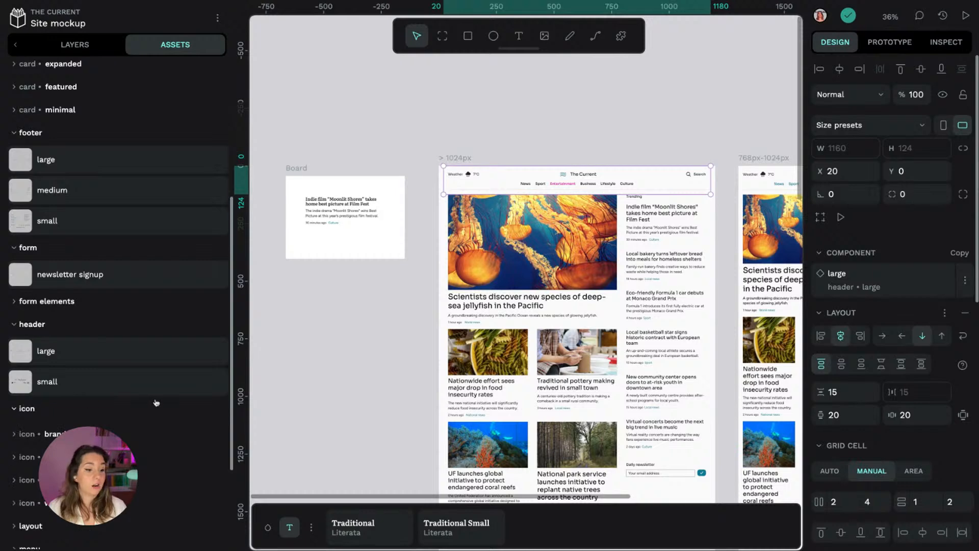
pyautogui.scroll(-3, 156, 403)
pyautogui.click(55, 340)
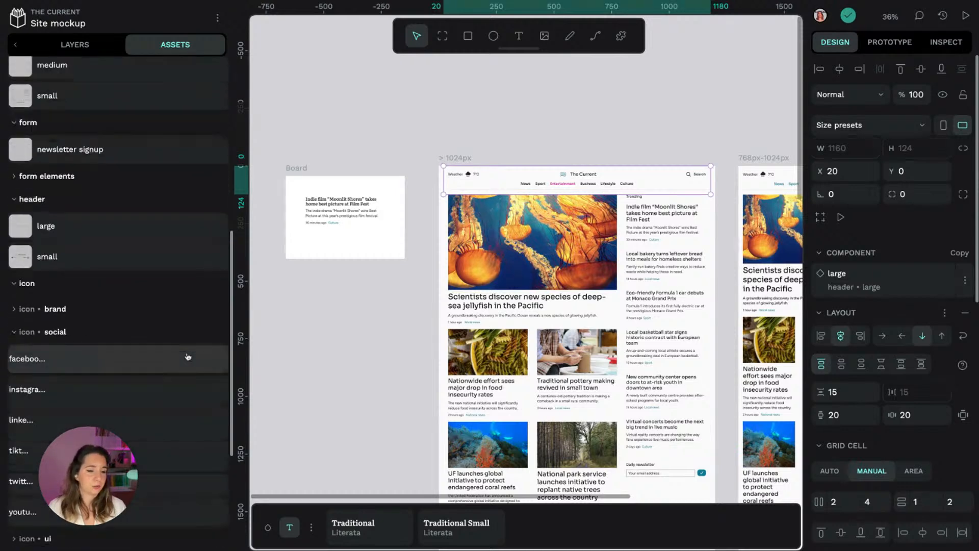
pyautogui.scroll(-2, 153, 330)
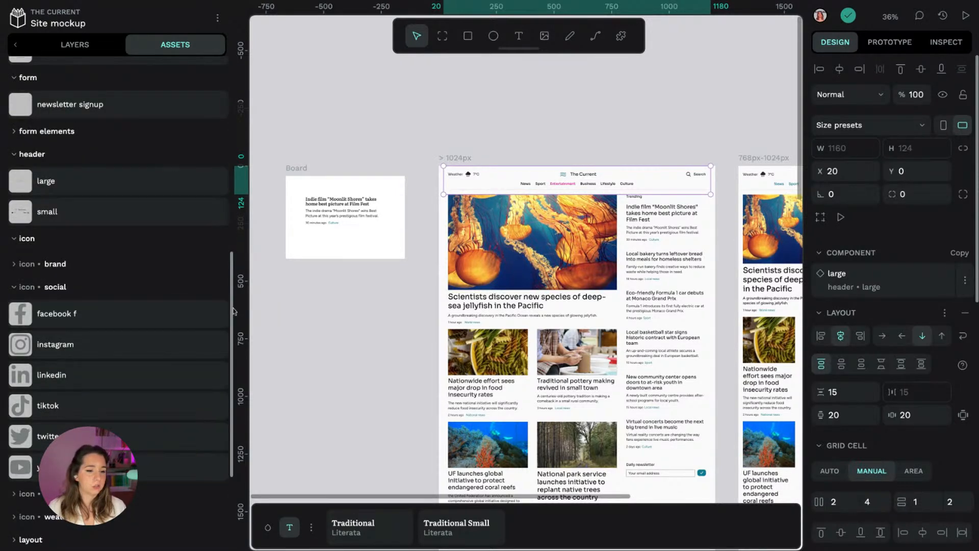
# Step: Show the design patterns library's components as a grid of thumbnails and look through the header and social icon previews
pyautogui.scroll(8, 233, 310)
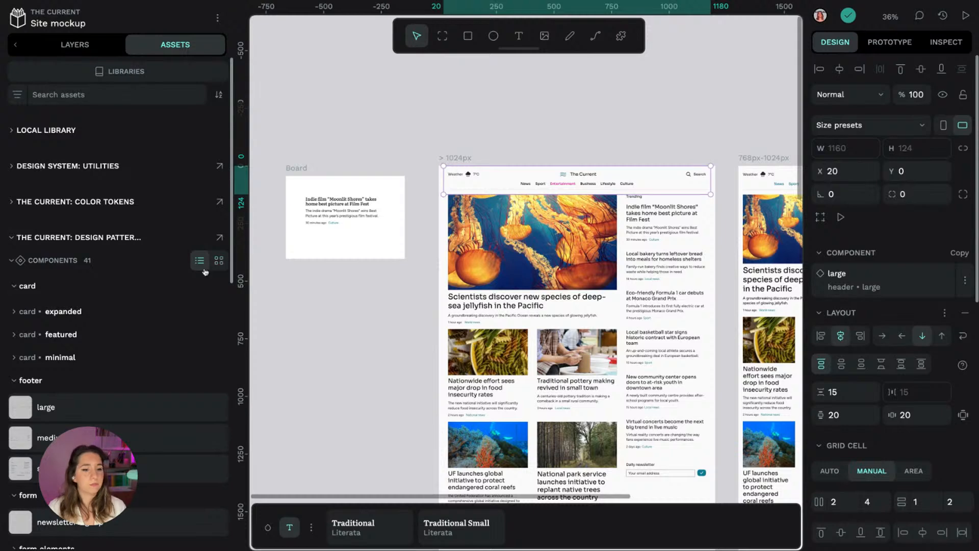
pyautogui.click(219, 260)
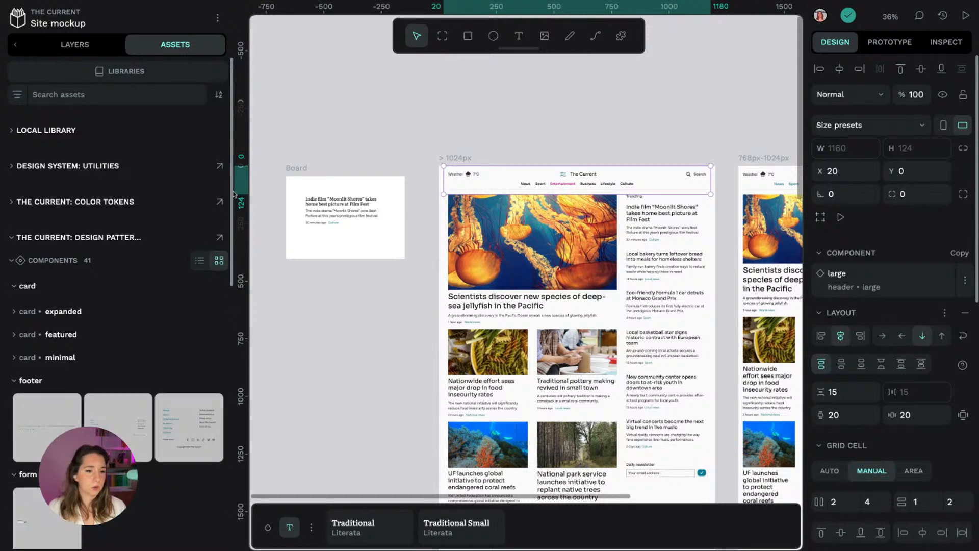
pyautogui.scroll(-10, 233, 194)
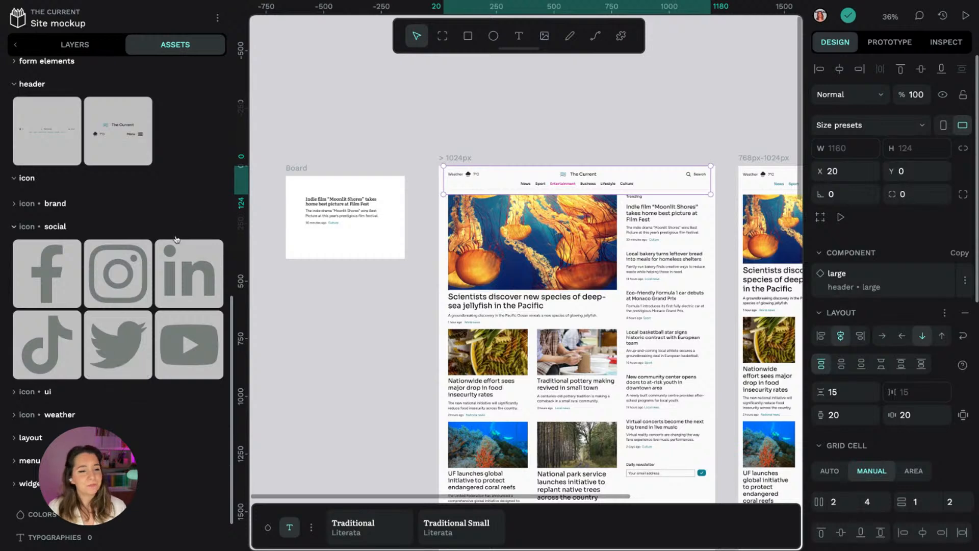
pyautogui.scroll(1, 176, 239)
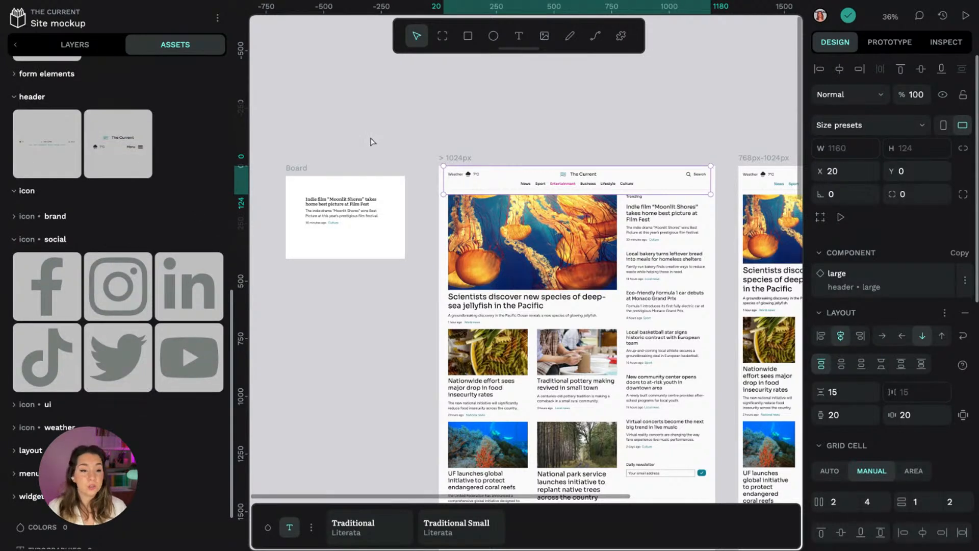
# Step: Move the small board holding the Indie film card upward to make room beneath it
pyautogui.scroll(5, 371, 142)
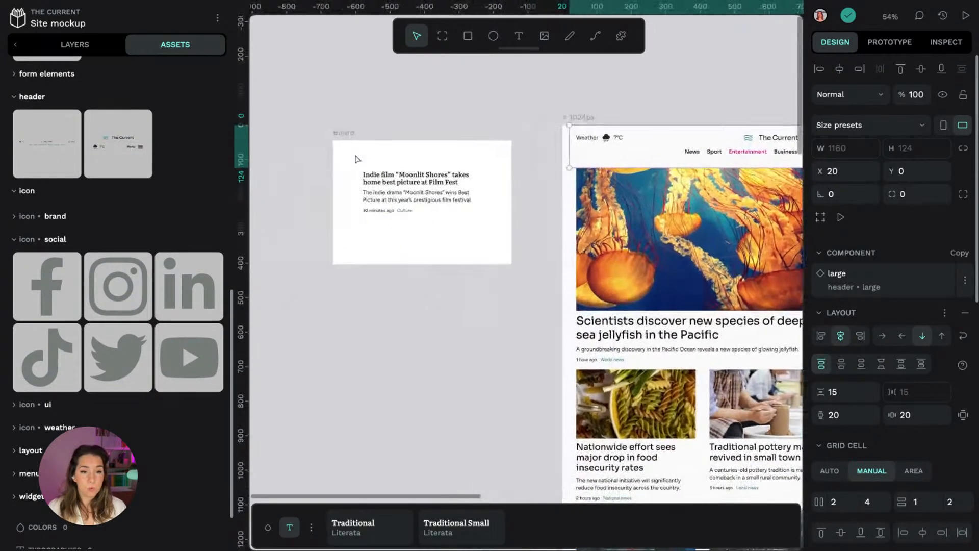
pyautogui.scroll(2, 443, 103)
pyautogui.click(322, 141)
pyautogui.scroll(5, 130, 207)
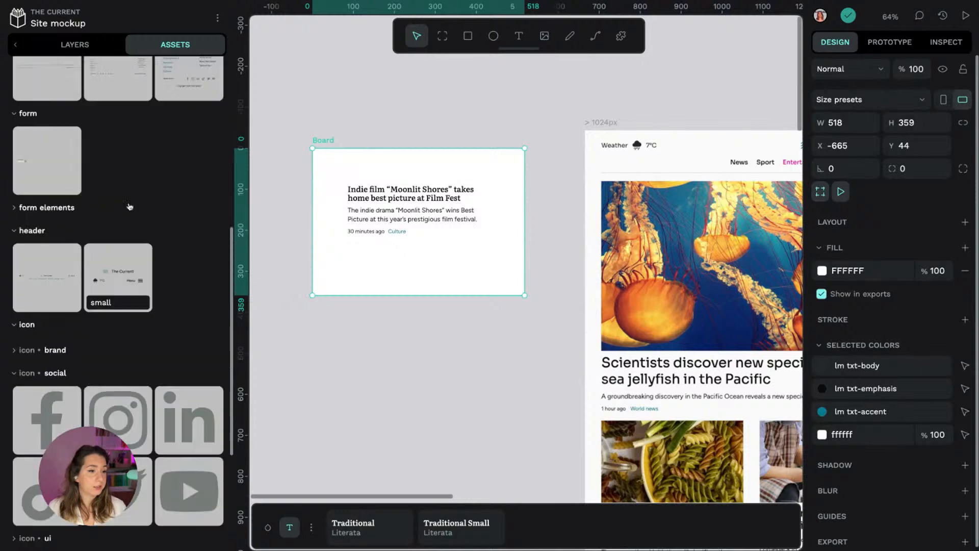
pyautogui.scroll(3, 130, 206)
pyautogui.moveTo(332, 140)
pyautogui.mouseDown()
pyautogui.moveTo(323, 29)
pyautogui.moveTo(340, 138)
pyautogui.mouseUp()
# Step: Draw a new empty board about 565 × 559 below the Indie film card's board
pyautogui.click(405, 191)
pyautogui.click(441, 37)
pyautogui.moveTo(294, 212); pyautogui.dragTo(527, 441)
# Step: Find the featured card group in the library's components and place its small variant on the new empty board
pyautogui.scroll(4, 121, 269)
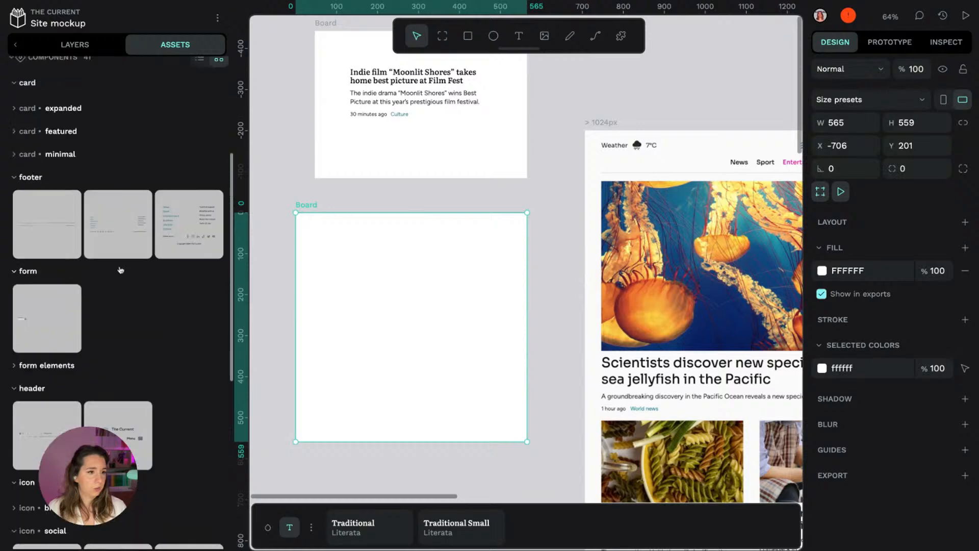
pyautogui.scroll(1, 120, 270)
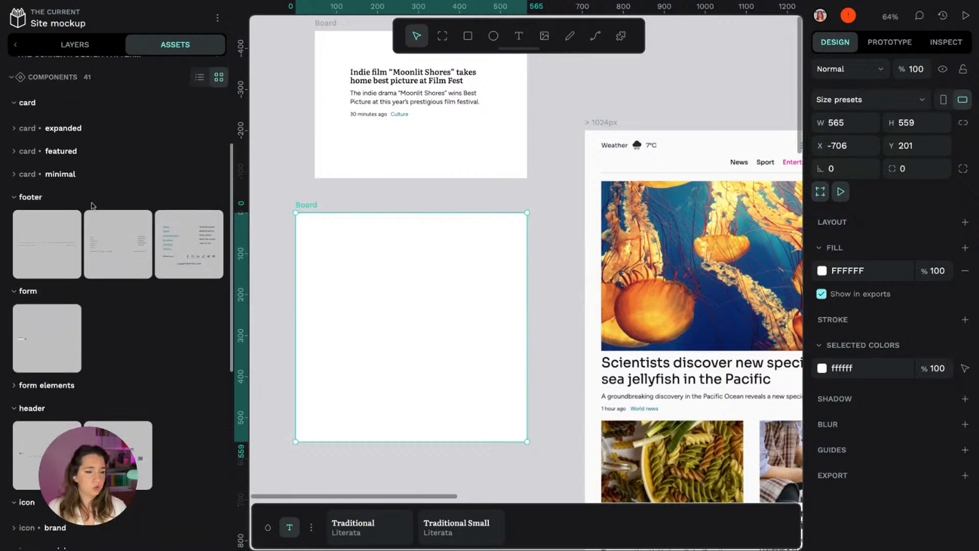
pyautogui.click(33, 128)
pyautogui.click(31, 130)
pyautogui.click(36, 176)
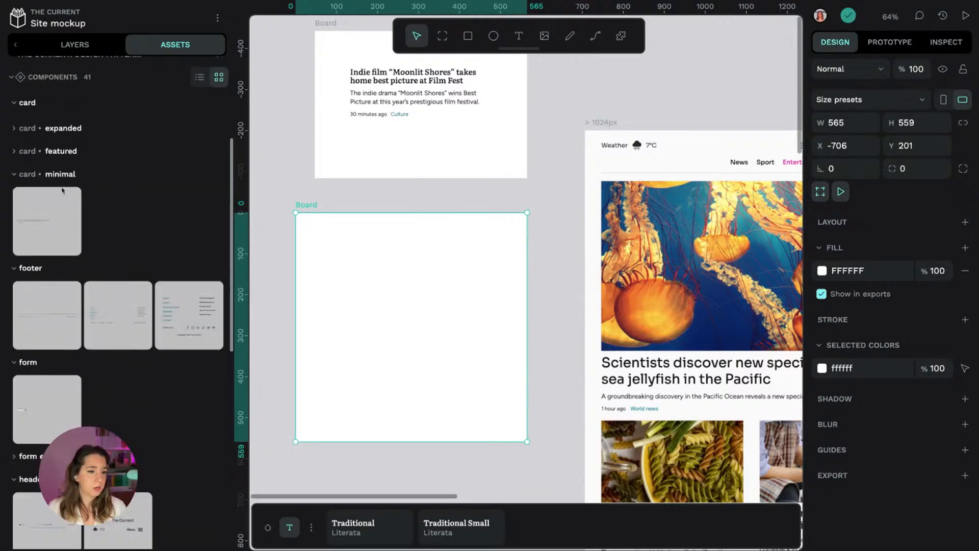
pyautogui.click(33, 177)
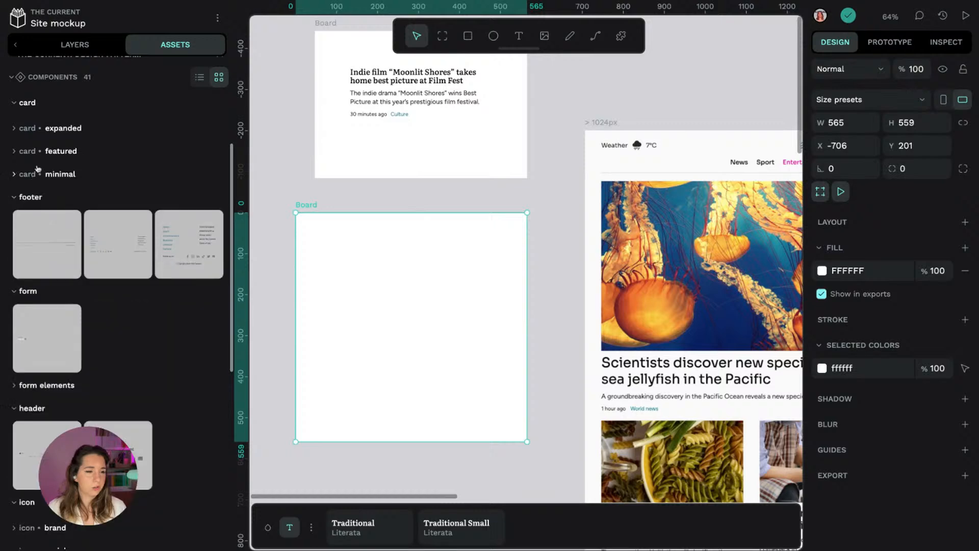
pyautogui.click(35, 153)
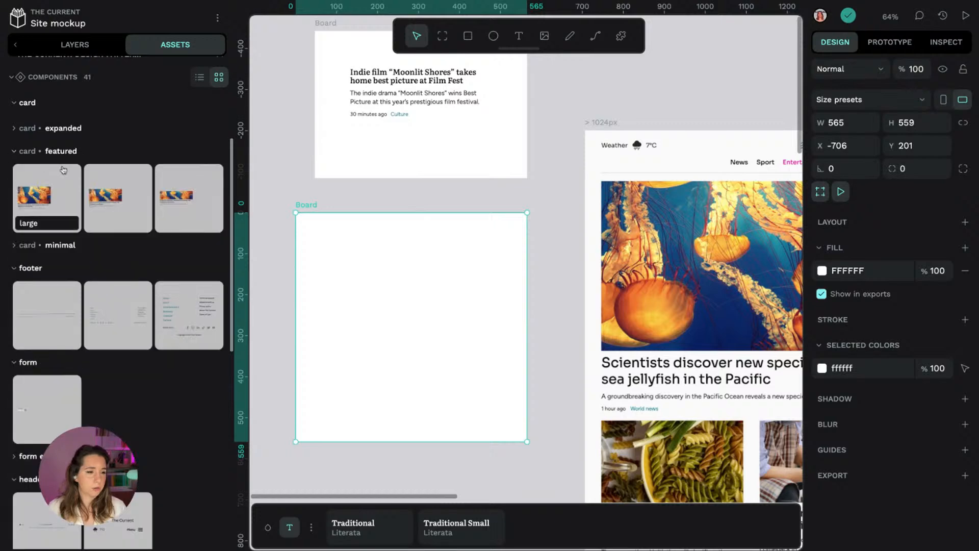
pyautogui.click(172, 194)
pyautogui.moveTo(172, 194); pyautogui.dragTo(438, 337)
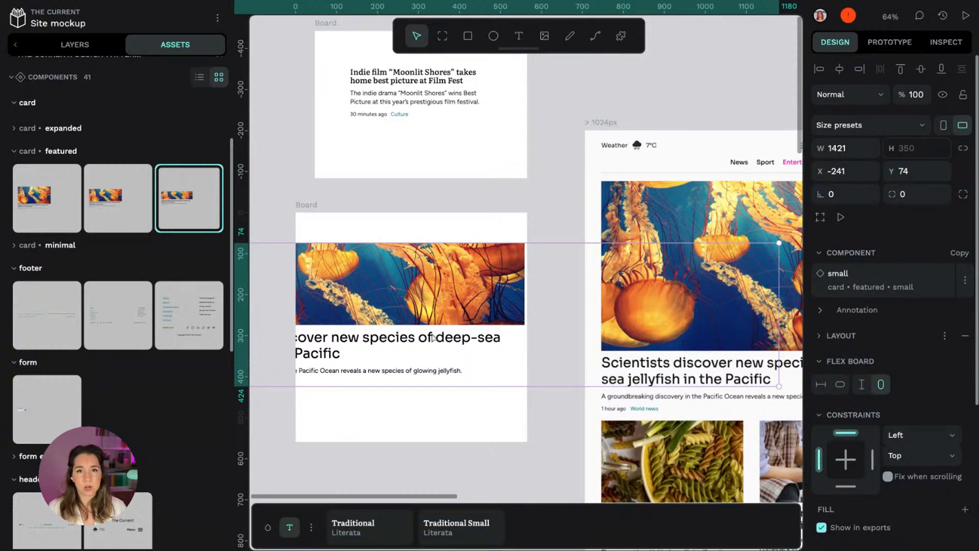
pyautogui.click(309, 194)
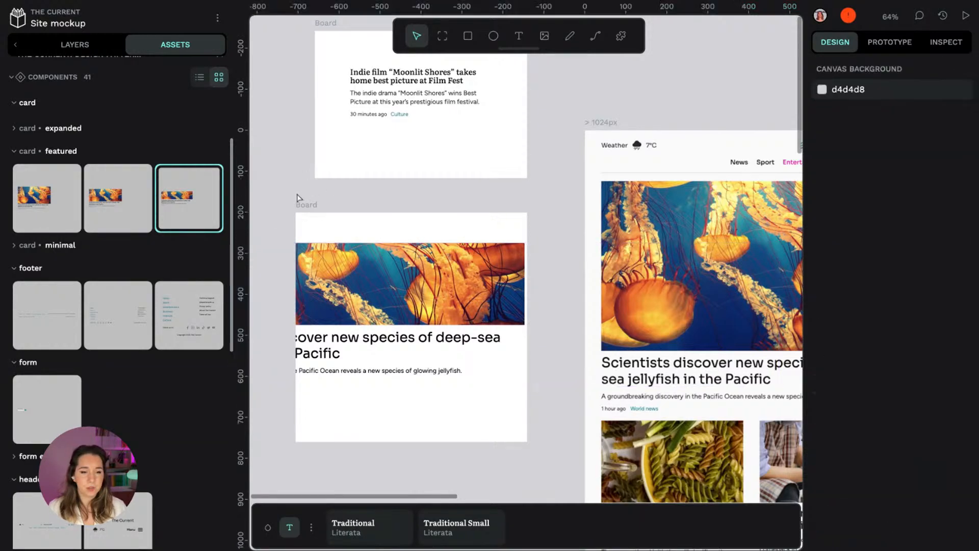
# Step: Move the board holding the jellyfish card slightly away from the 1024px page, to about X -821, Y 192
pyautogui.scroll(-2, 300, 198)
pyautogui.hscroll(-1, 300, 198)
pyautogui.scroll(-1, 299, 198)
pyautogui.hscroll(-1, 299, 198)
pyautogui.click(593, 289)
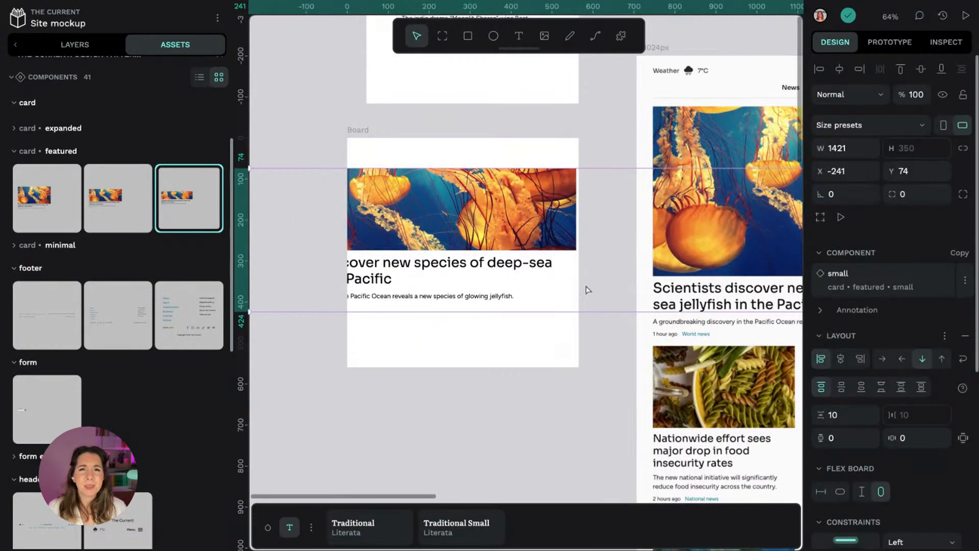
pyautogui.moveTo(373, 134); pyautogui.dragTo(350, 133)
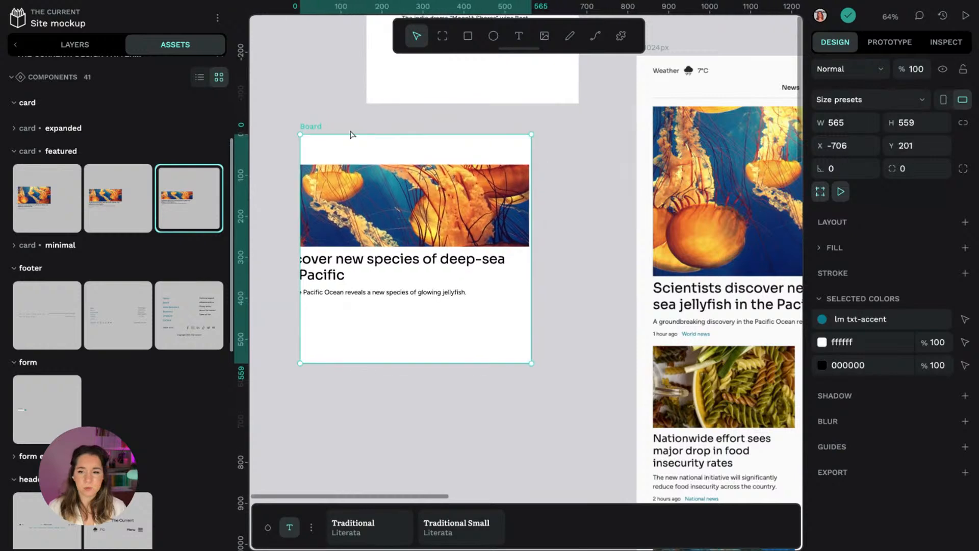
# Step: Add a flex layout with column direction to the board and set its horizontal and vertical padding to 30
pyautogui.click(963, 224)
pyautogui.click(945, 246)
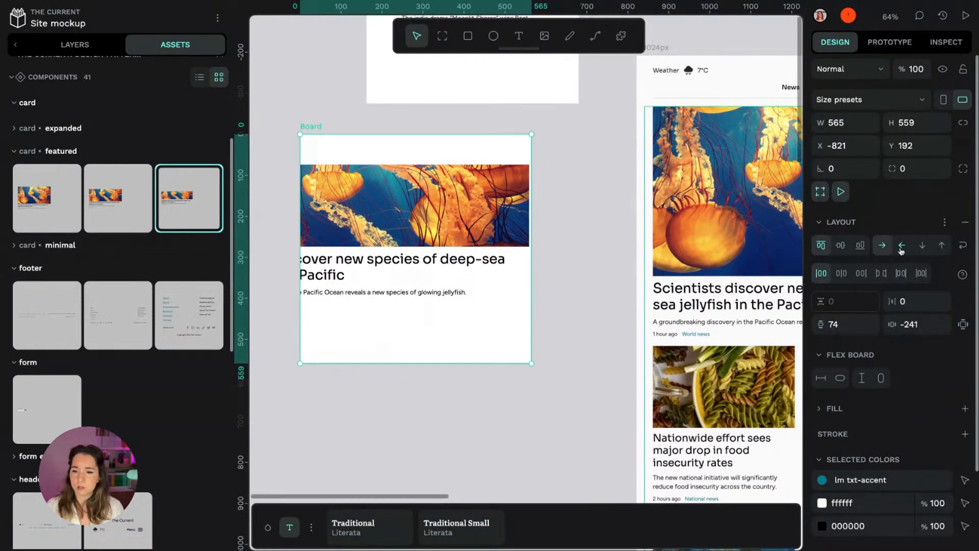
pyautogui.click(915, 325)
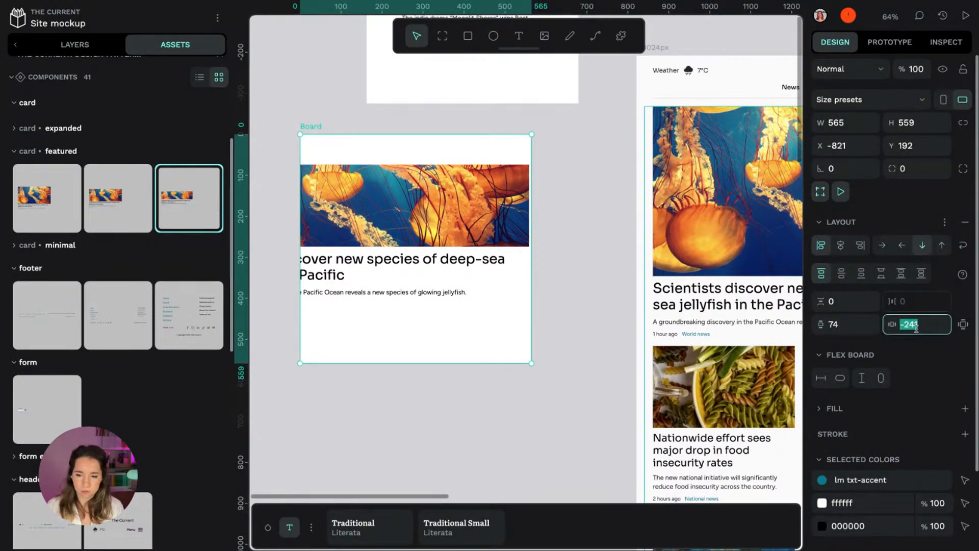
pyautogui.write('30')
pyautogui.press('Return')
pyautogui.hotkey('shift', 'Tab')
pyautogui.write('30')
pyautogui.press('Return')
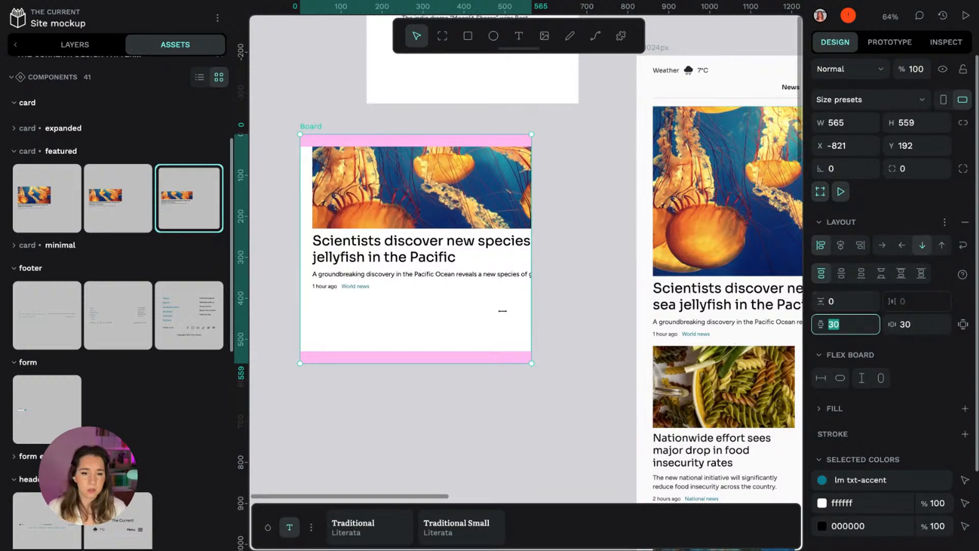
pyautogui.click(534, 378)
# Step: Set the small featured card's width to fill the board's available space
pyautogui.click(468, 191)
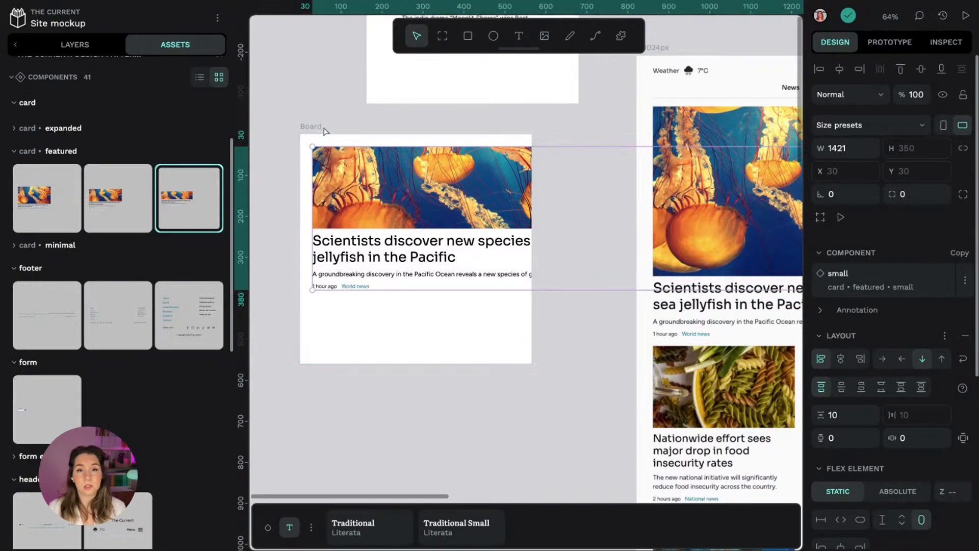
pyautogui.scroll(-3, 855, 449)
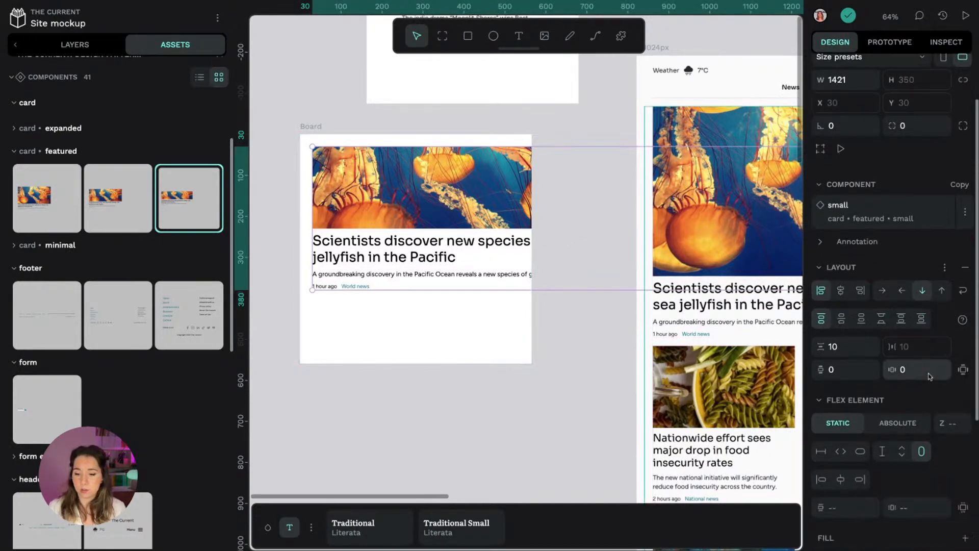
pyautogui.click(841, 445)
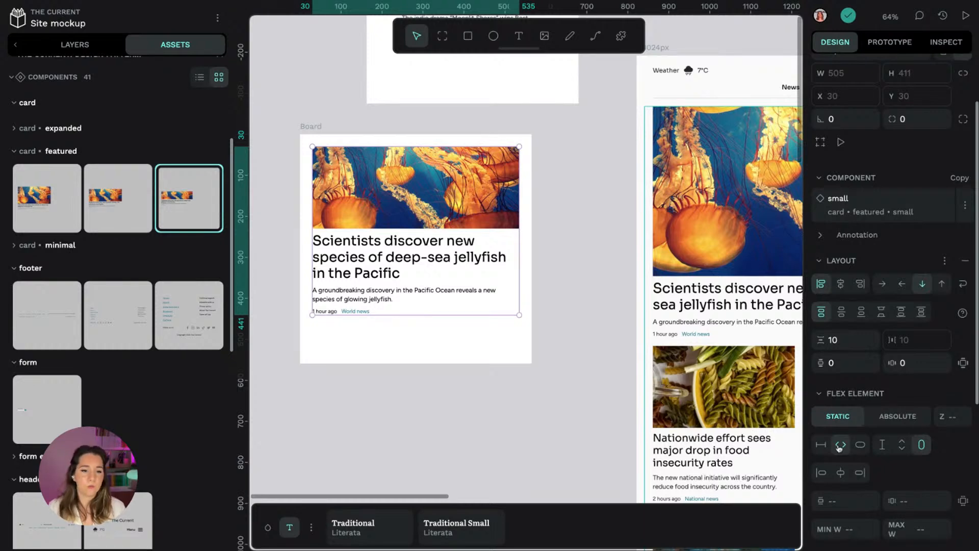
pyautogui.click(510, 404)
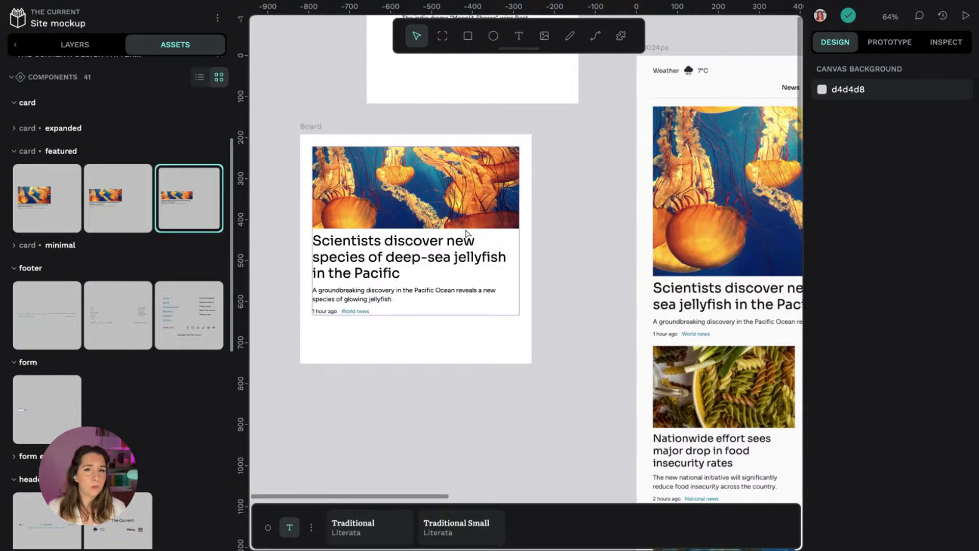
# Step: Replace the card's headline with "Sci-Fi game “Cosy farm: Jupiter edition” is best-selling game of all time"
pyautogui.click(404, 249)
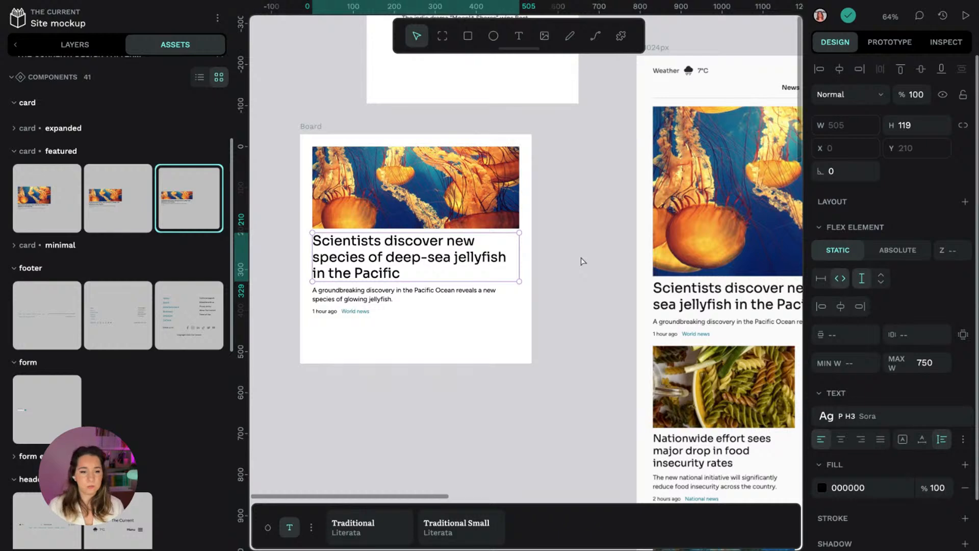
pyautogui.press('Return')
pyautogui.write('Sci-Fi gam')
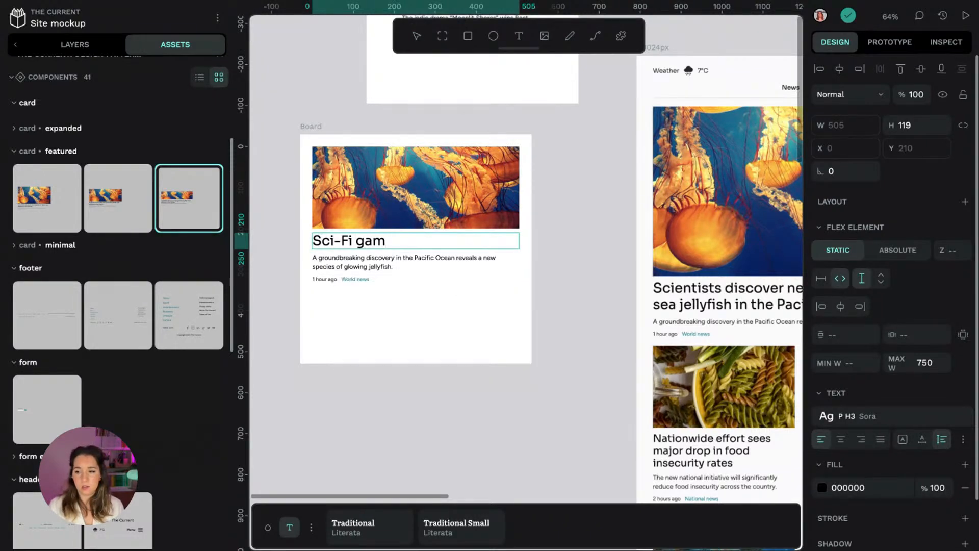
pyautogui.write('e “Cosy farm: Jup')
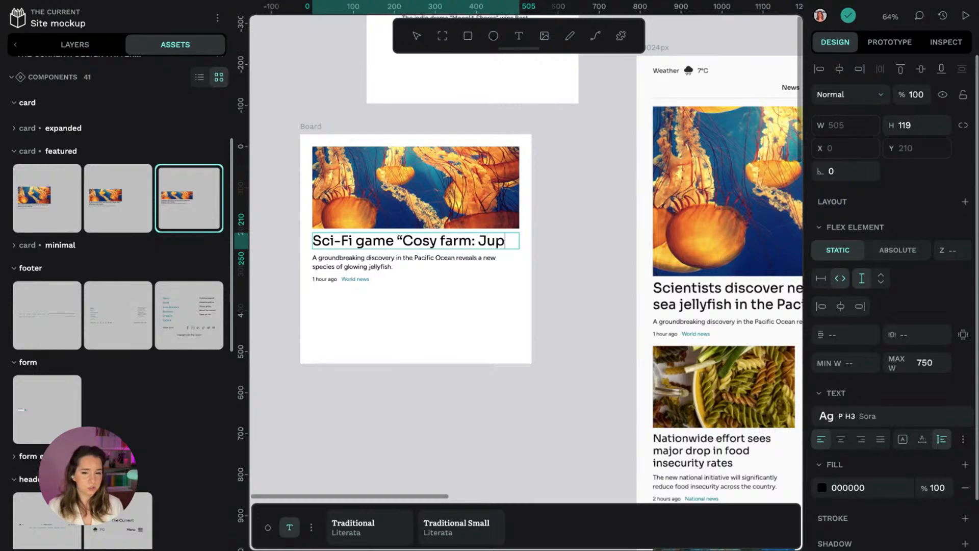
pyautogui.write('iste')
pyautogui.press('BackSpace')
pyautogui.press('BackSpace')
pyautogui.press('BackSpace')
pyautogui.write('ter e')
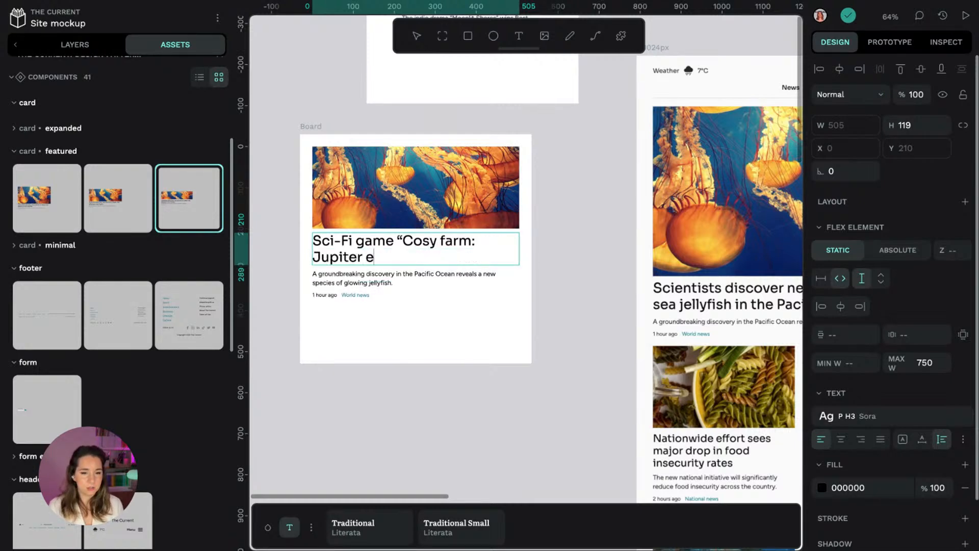
pyautogui.write('dition”')
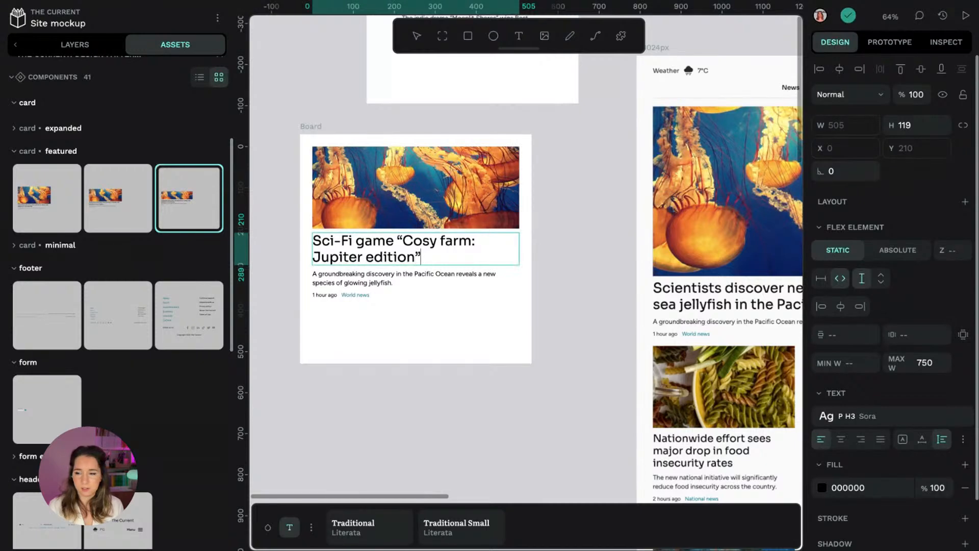
pyautogui.write(' is best-selling game of all time')
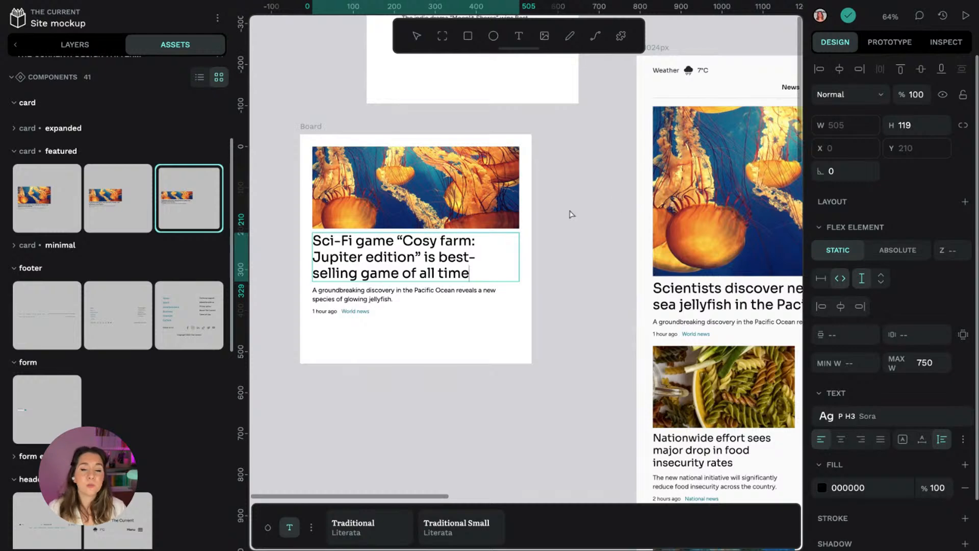
pyautogui.press('Escape')
pyautogui.press('Escape')
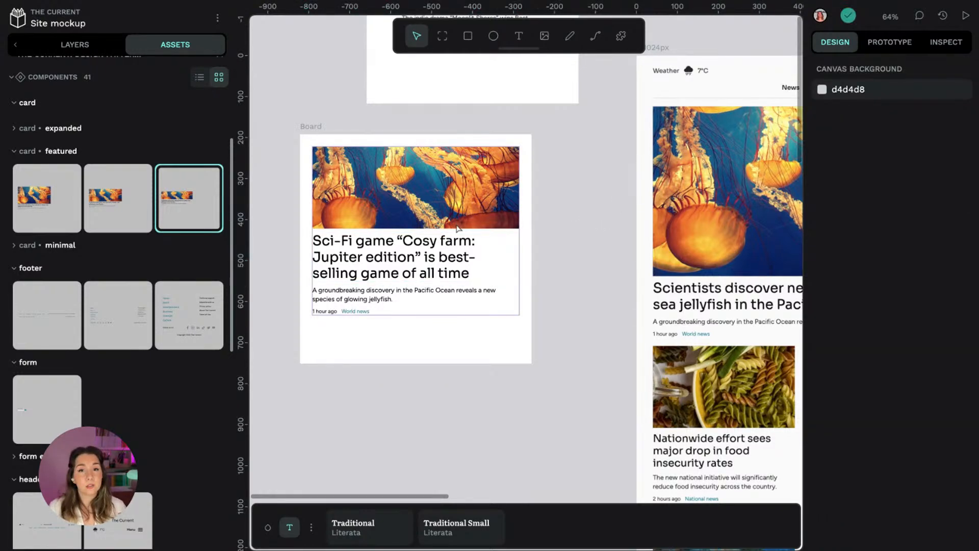
# Step: Set the featured card's vertical and horizontal padding to 10
pyautogui.click(415, 255)
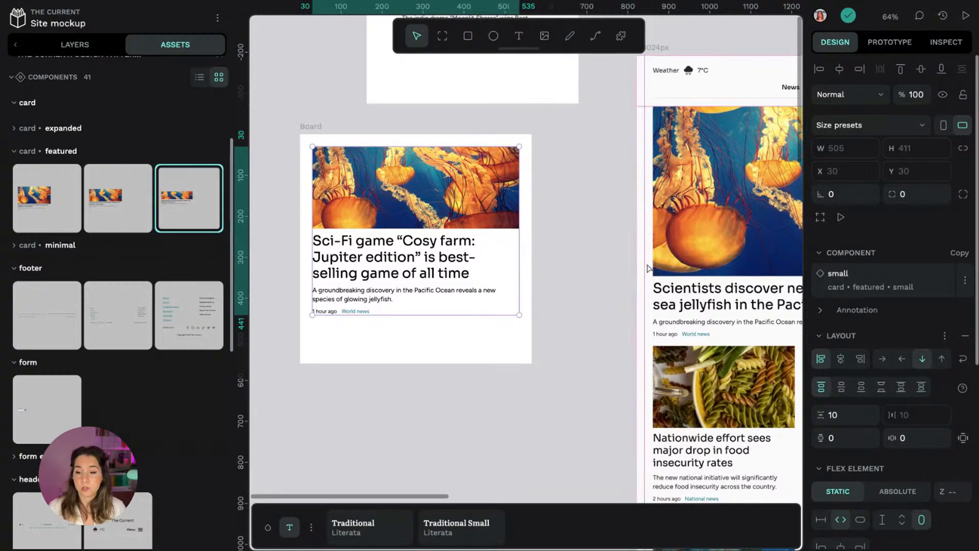
pyautogui.scroll(-1, 891, 301)
pyautogui.click(847, 397)
pyautogui.write('10')
pyautogui.click(915, 400)
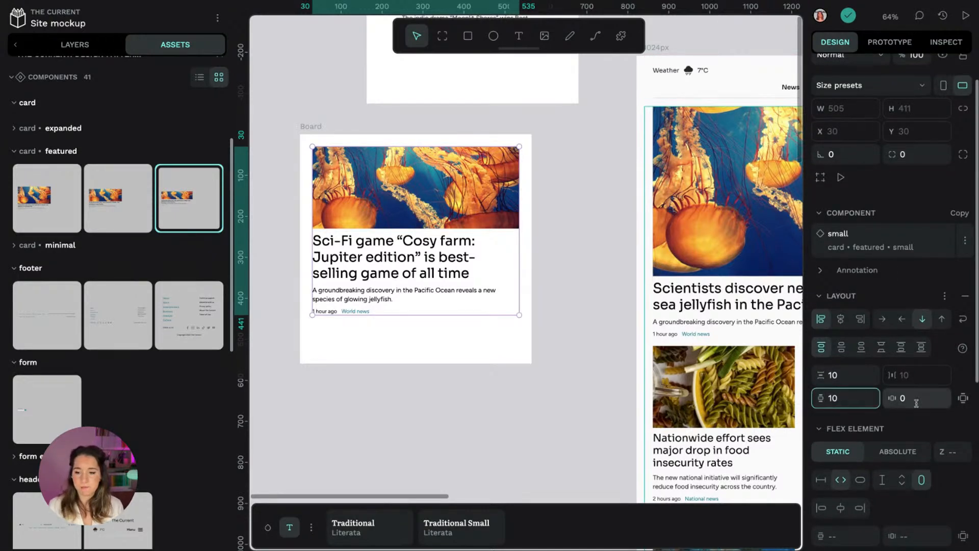
pyautogui.write('10')
pyautogui.press('Return')
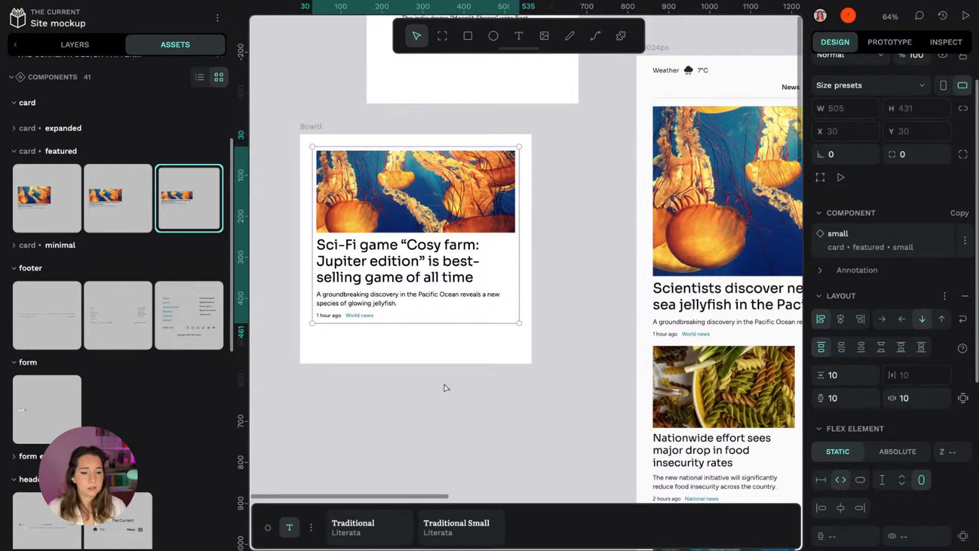
# Step: Try the library colour lm bg-subtle as the card's background, and fill it with lm bg-accent instead
pyautogui.click(274, 528)
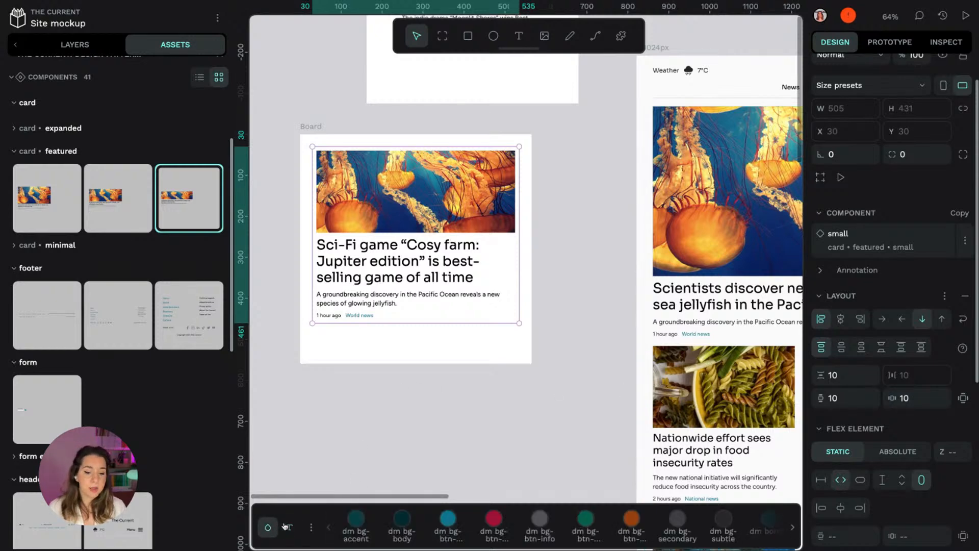
pyautogui.hscroll(10, 673, 527)
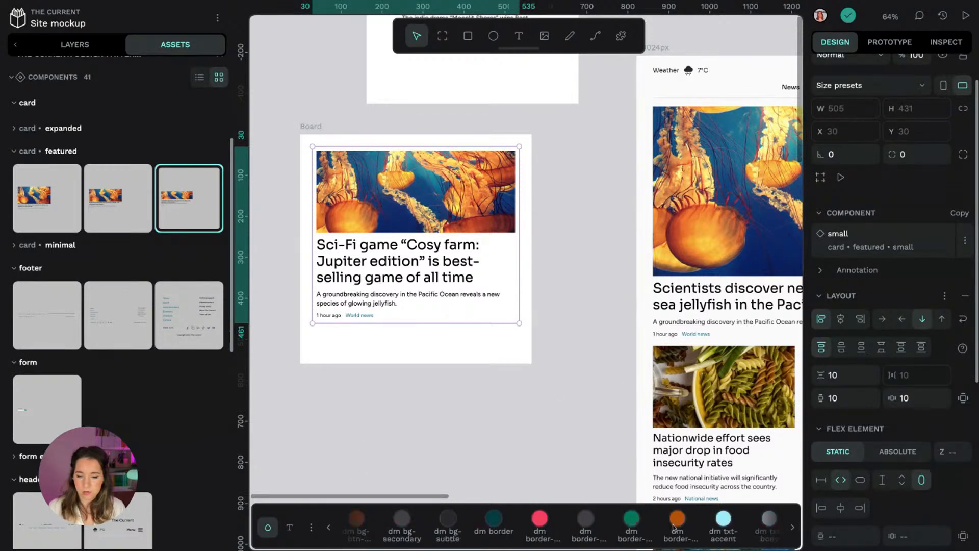
pyautogui.hscroll(10, 703, 529)
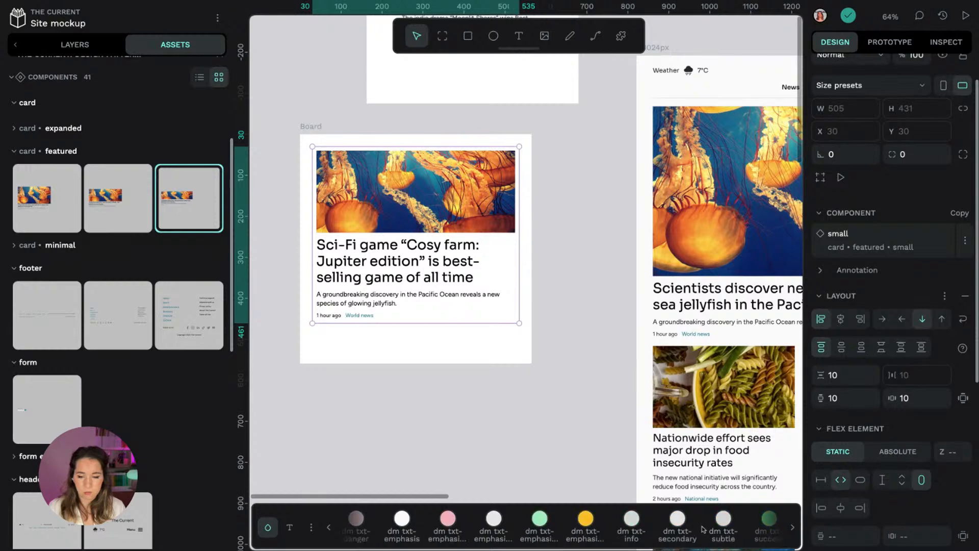
pyautogui.hscroll(3, 704, 530)
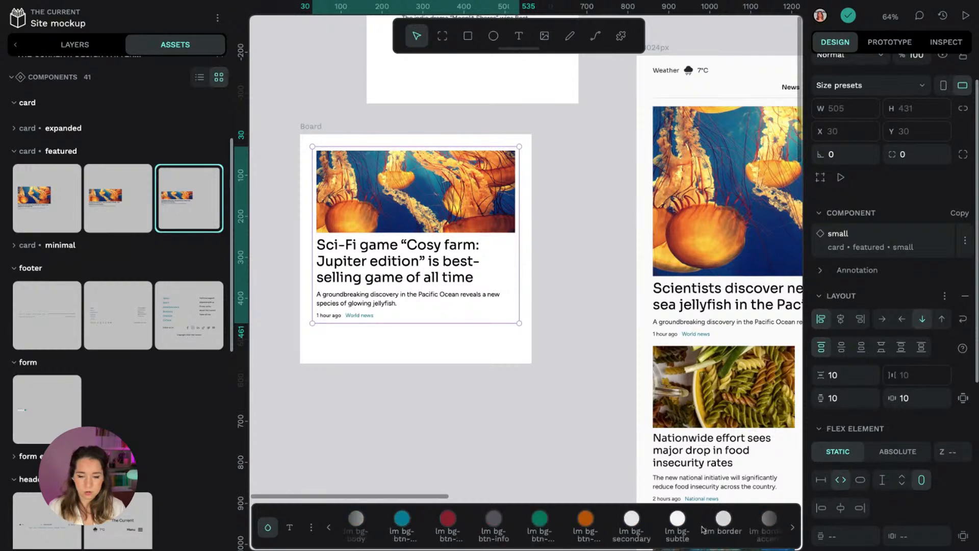
pyautogui.click(682, 520)
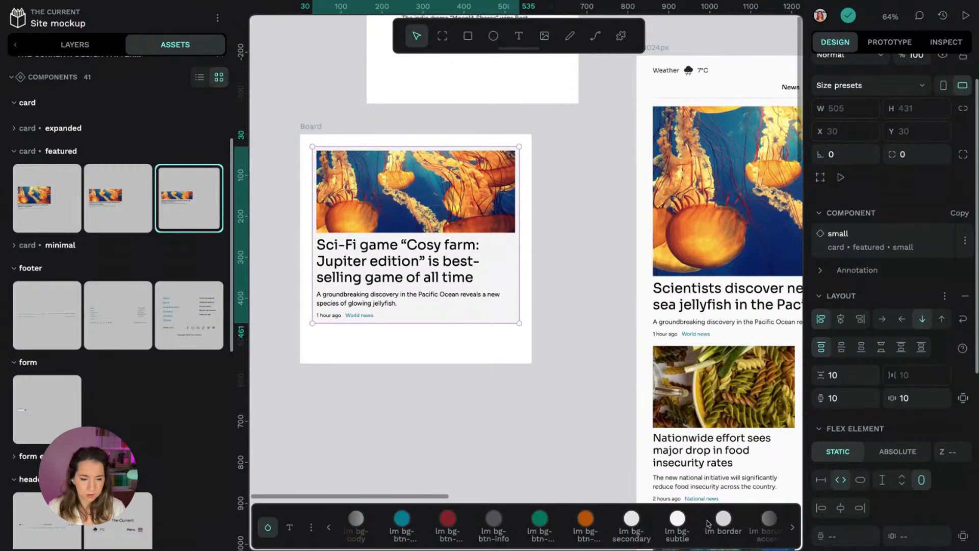
pyautogui.hscroll(-2, 509, 525)
pyautogui.click(402, 519)
pyautogui.click(575, 298)
pyautogui.scroll(5, 575, 299)
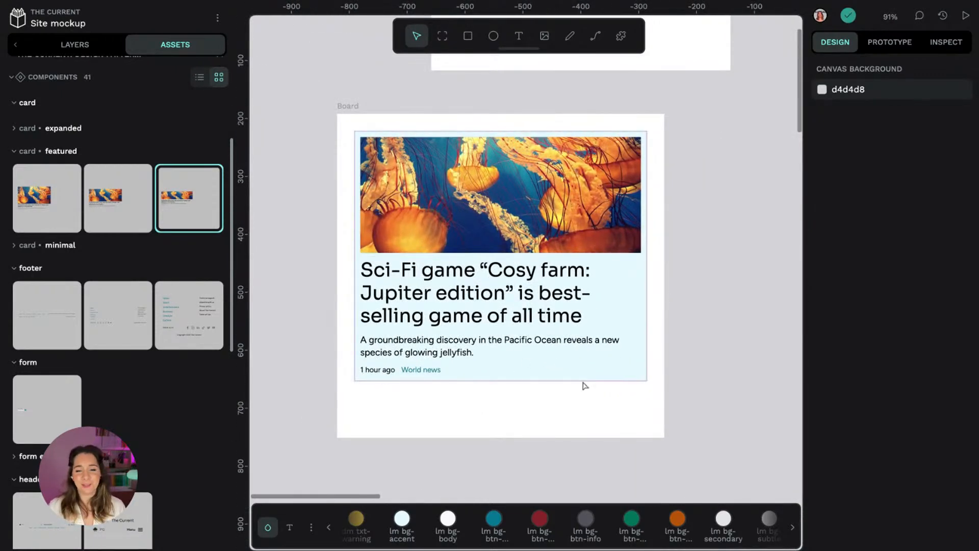
pyautogui.scroll(-5, 696, 386)
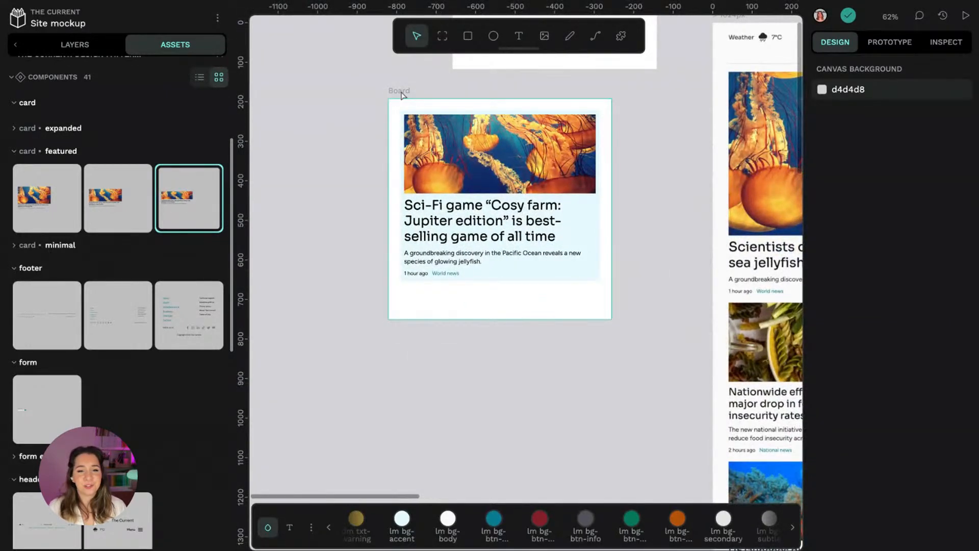
# Step: Try resetting all overrides on the small featured card in the board, and undo the reset
pyautogui.click(529, 245)
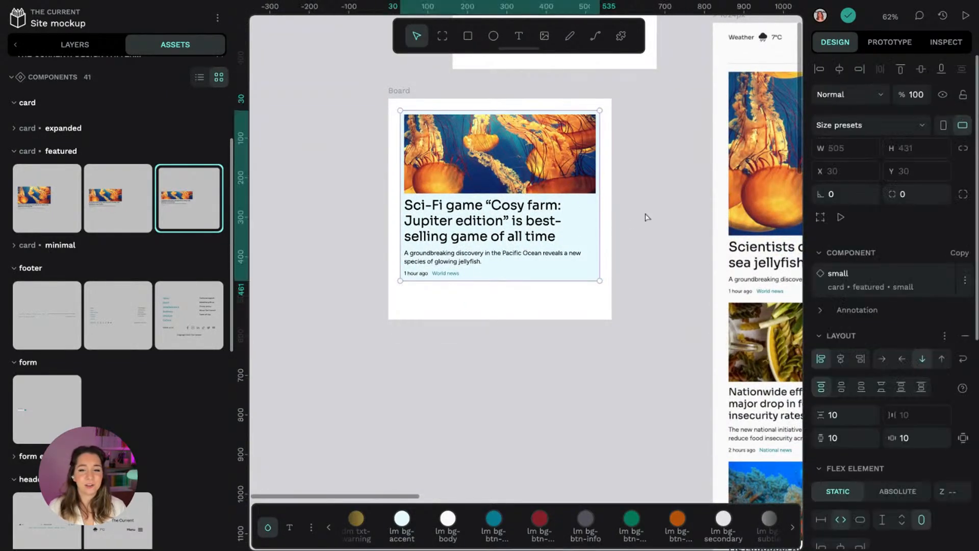
pyautogui.rightClick(543, 234)
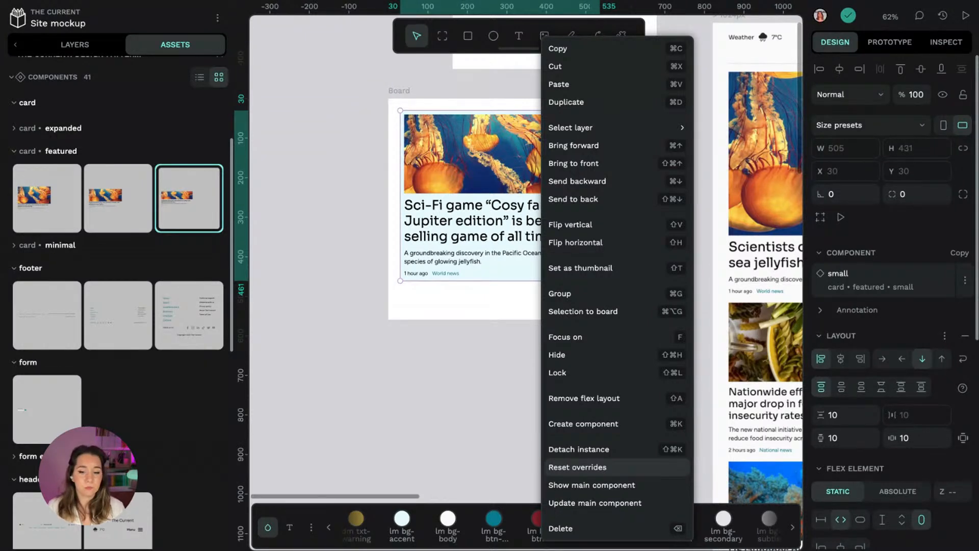
pyautogui.click(578, 465)
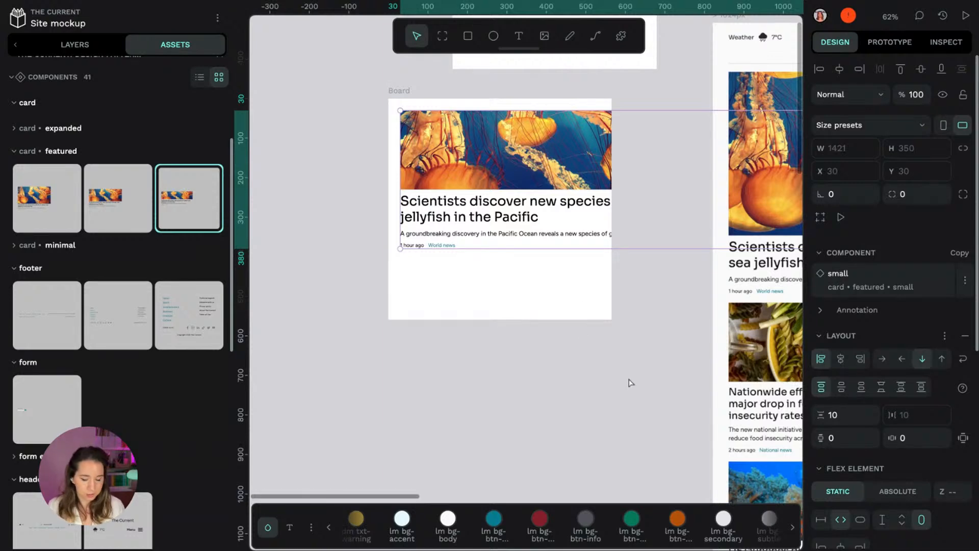
pyautogui.hotkey('ctrl', 'z')
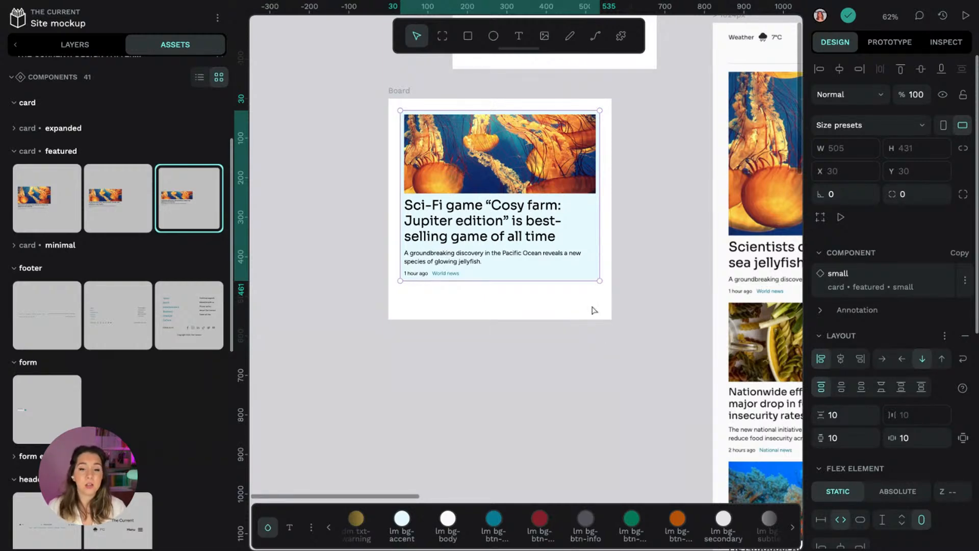
# Step: Try detaching the featured card instance from its main component, check its layer, and undo the detachment
pyautogui.rightClick(531, 217)
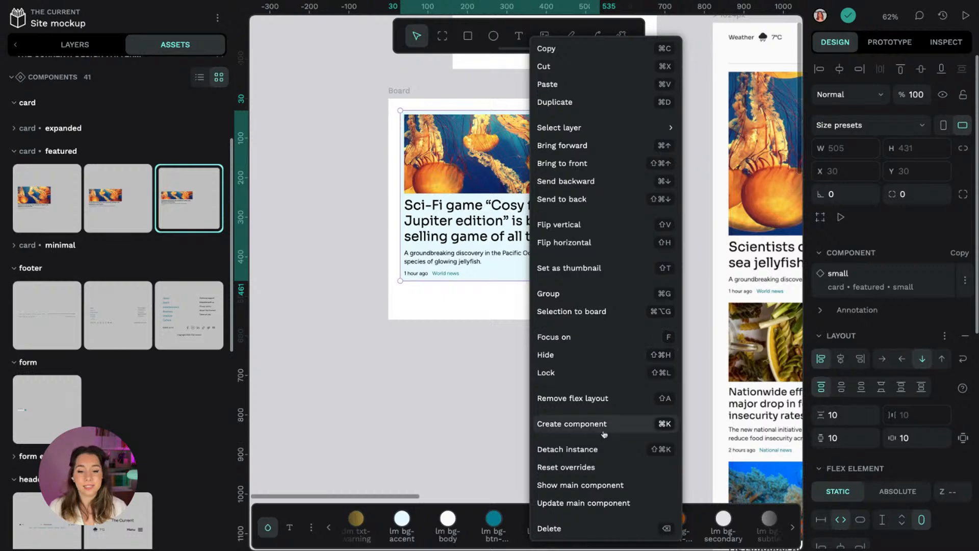
pyautogui.click(567, 449)
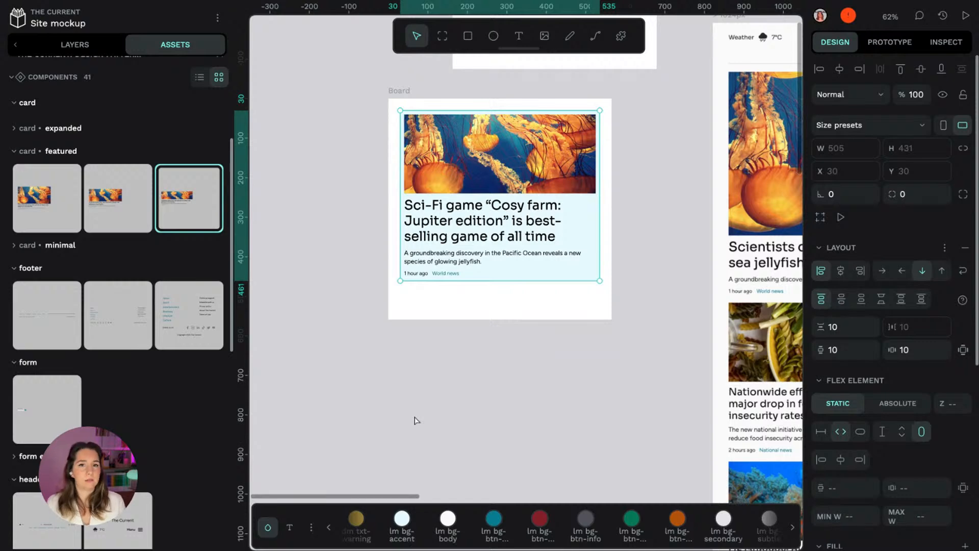
pyautogui.click(105, 45)
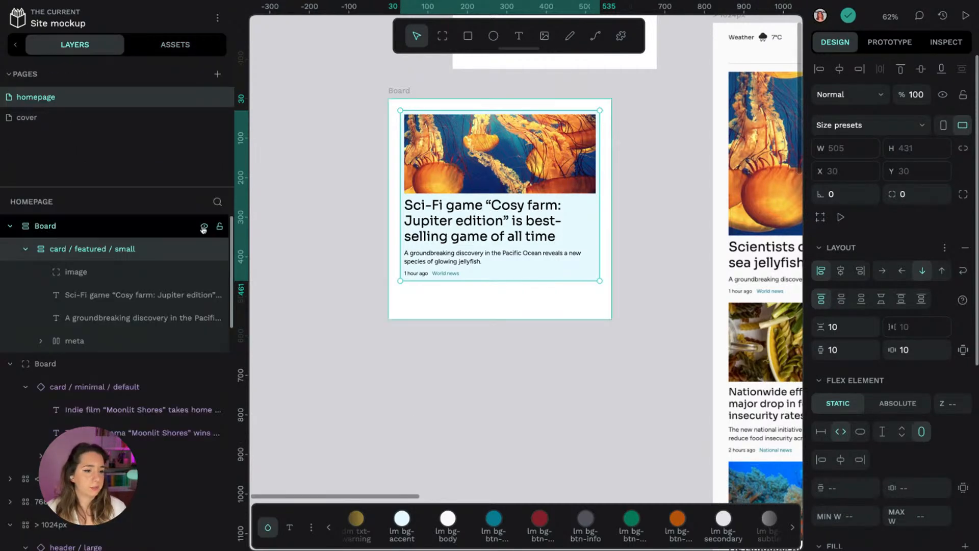
pyautogui.hotkey('ctrl', 'z')
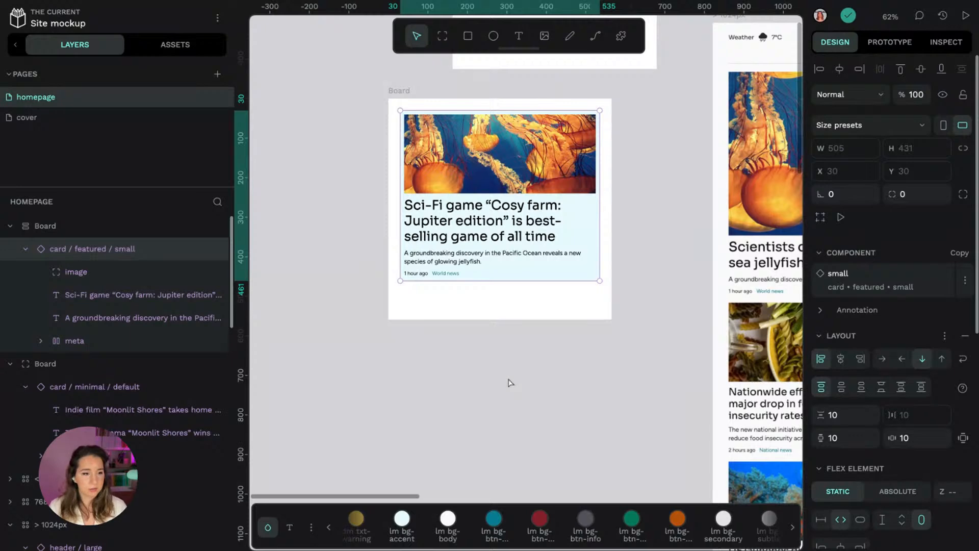
# Step: Detach the featured card from its library component and create a new main component from it
pyautogui.rightClick(566, 155)
pyautogui.click(576, 450)
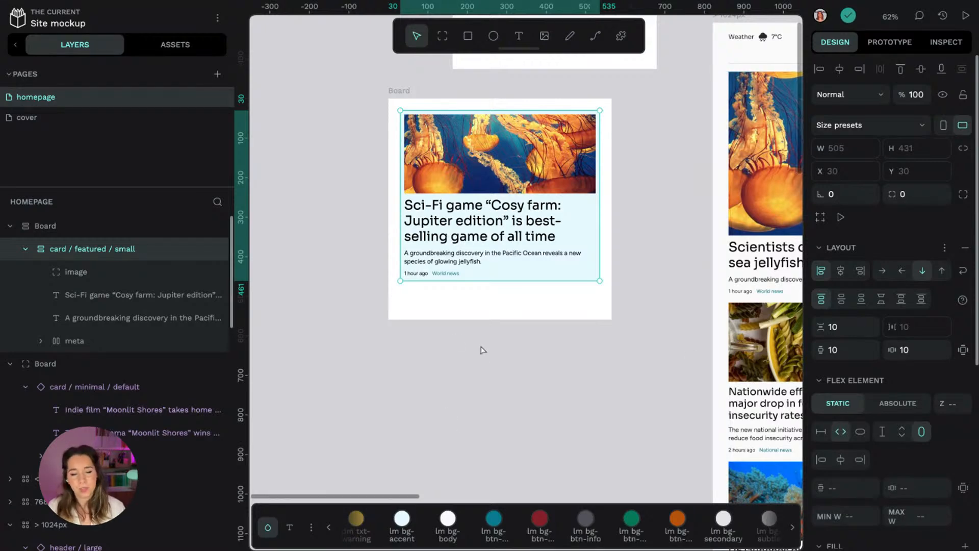
pyautogui.rightClick(483, 269)
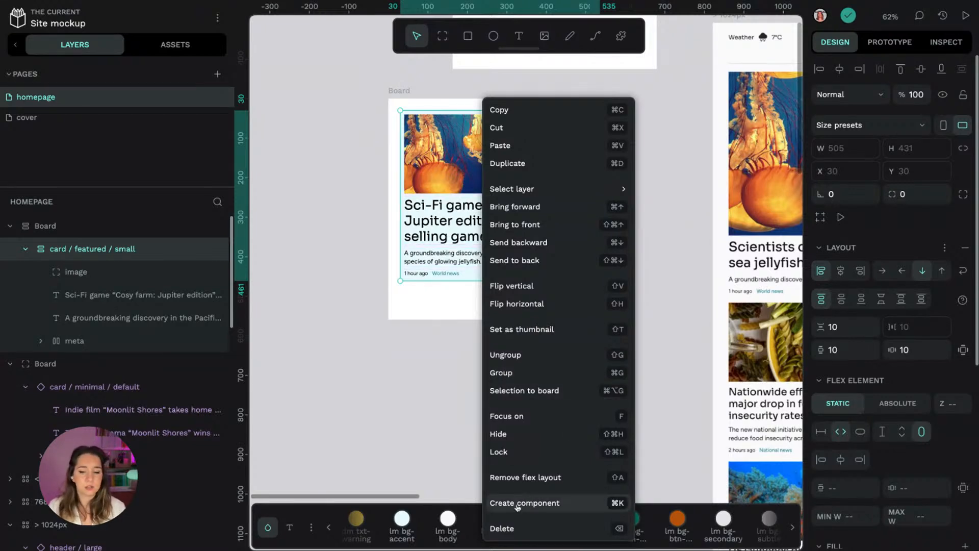
pyautogui.click(565, 503)
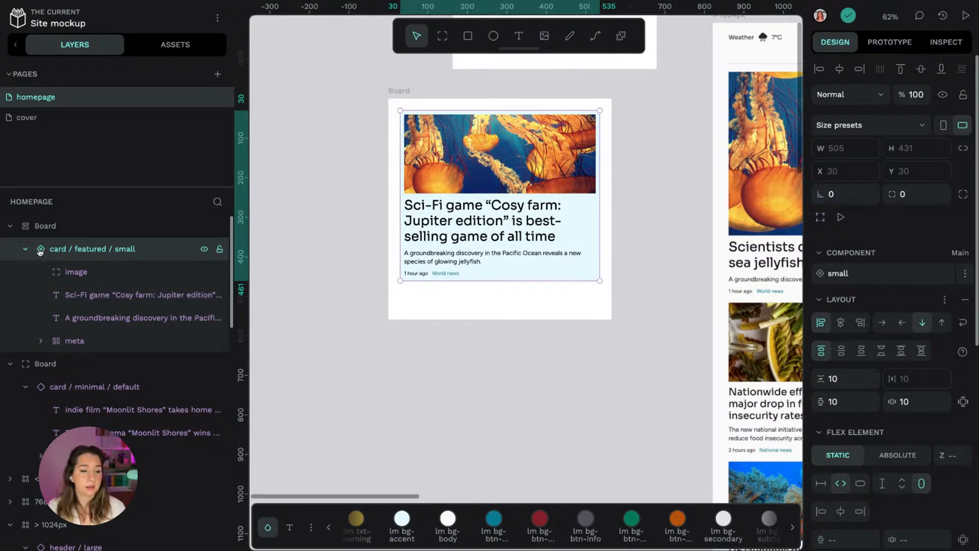
# Step: Rename the new component's layer as "card / featured / small secondary"
pyautogui.doubleClick(85, 250)
pyautogui.click(156, 247)
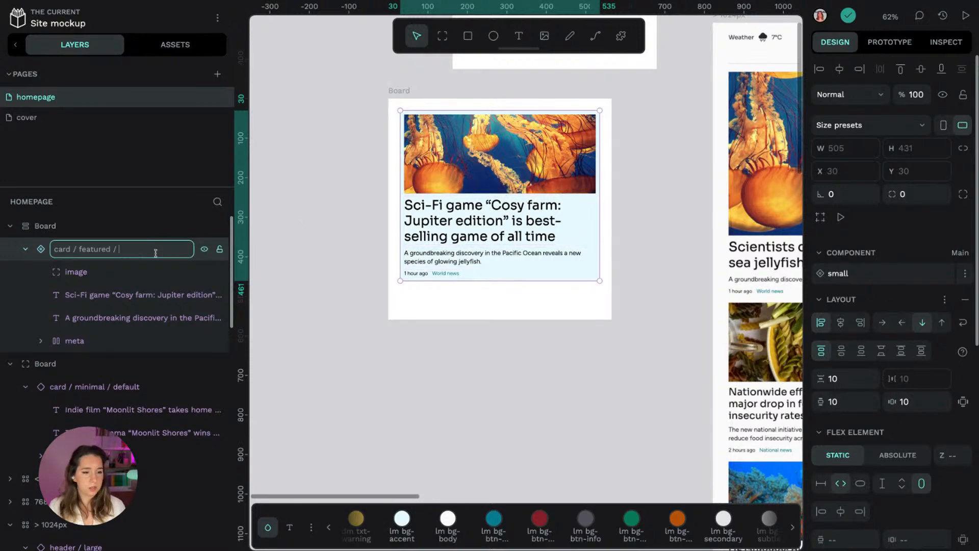
pyautogui.write('secondary')
pyautogui.press('Return')
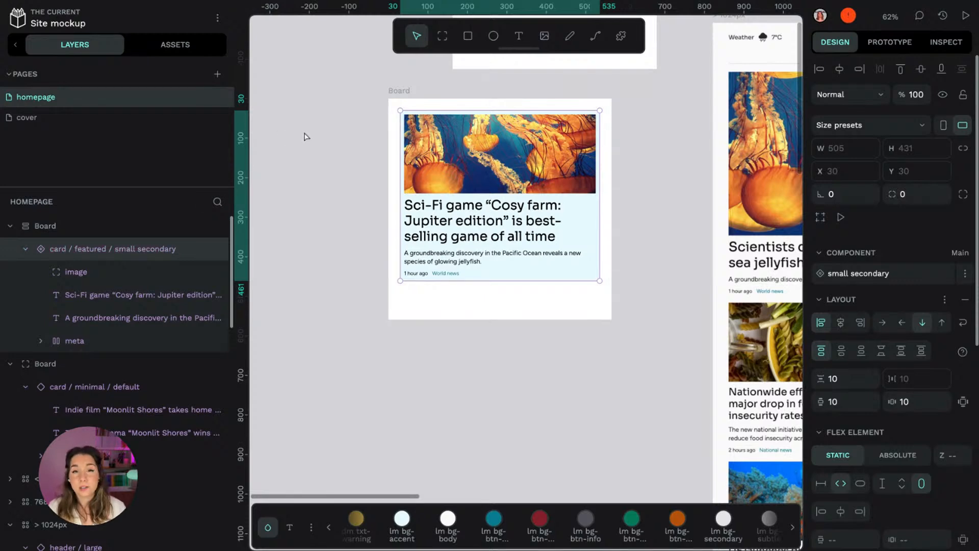
# Step: Expand the local library's components down to the card featured group holding the new component
pyautogui.click(175, 45)
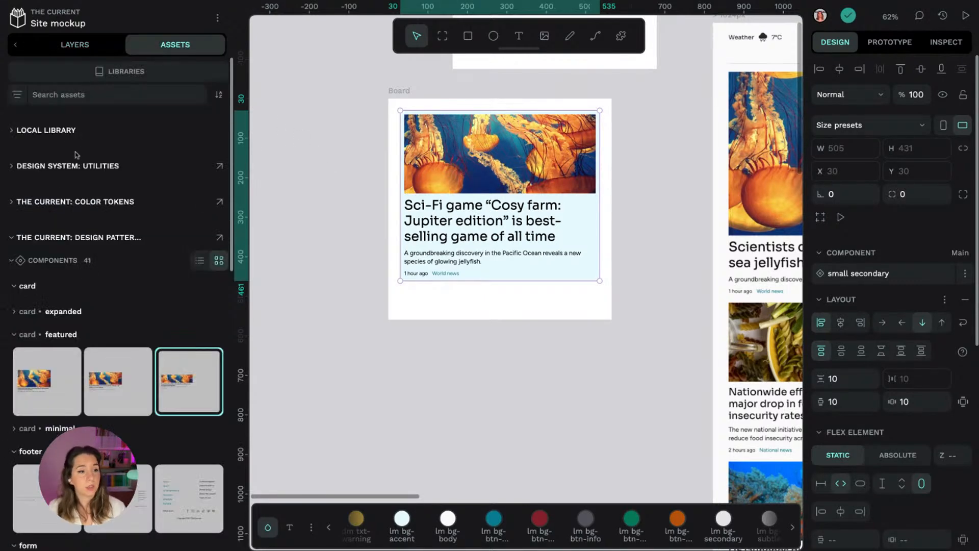
pyautogui.click(60, 134)
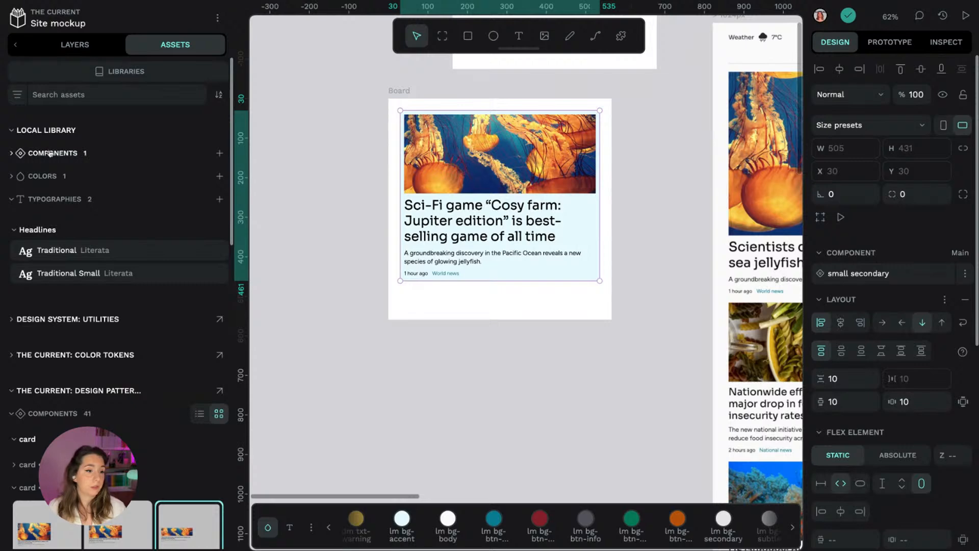
pyautogui.click(49, 153)
pyautogui.click(26, 182)
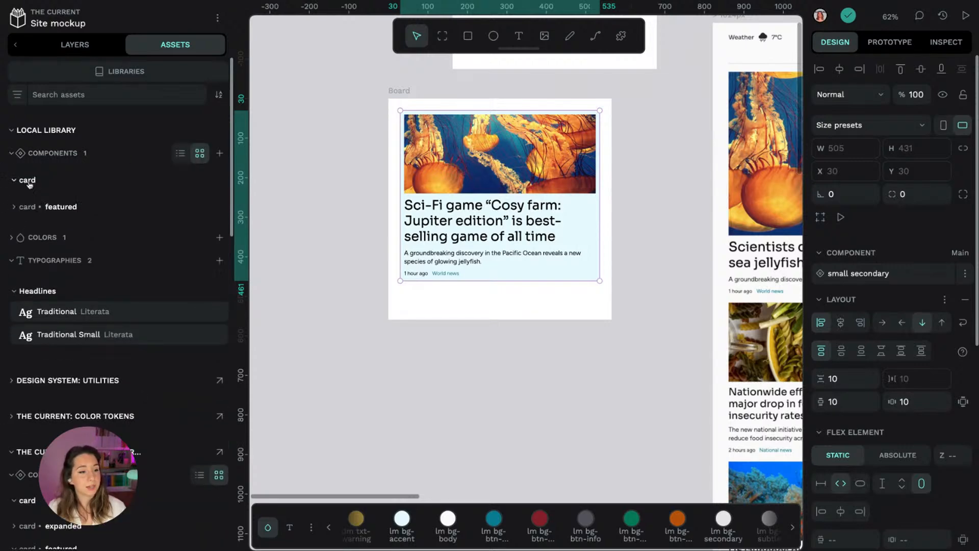
pyautogui.click(29, 209)
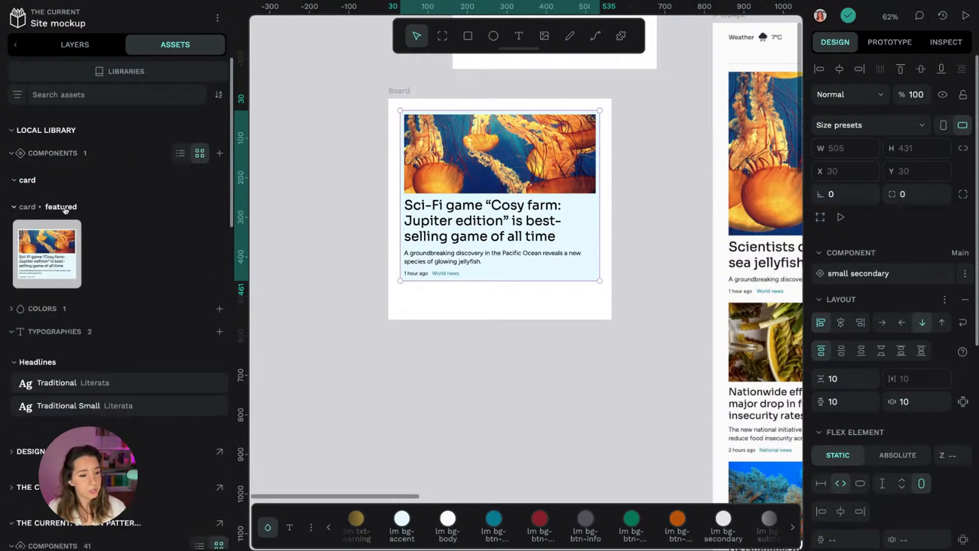
# Step: Show the local components as a list and change the new component's name to "card / featured / small blue"
pyautogui.rightClick(60, 244)
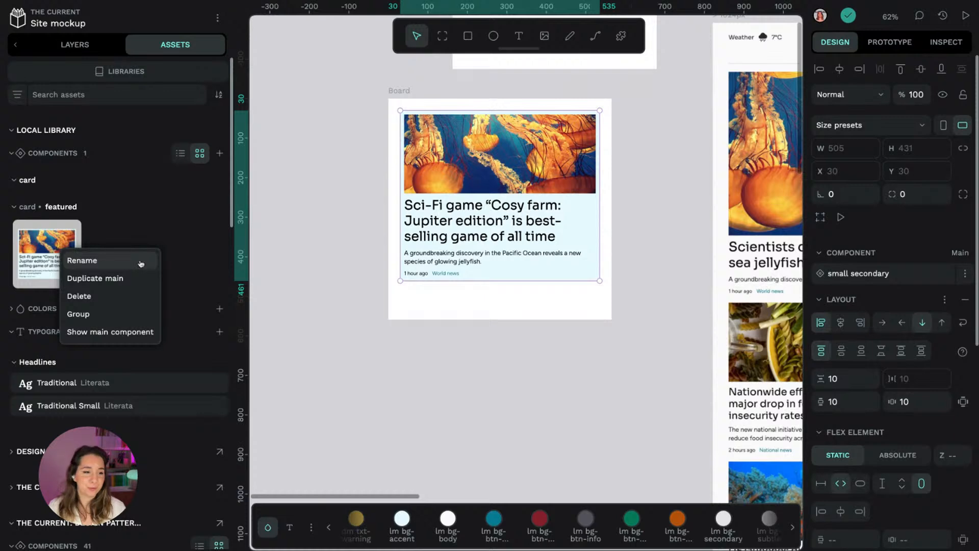
pyautogui.click(141, 263)
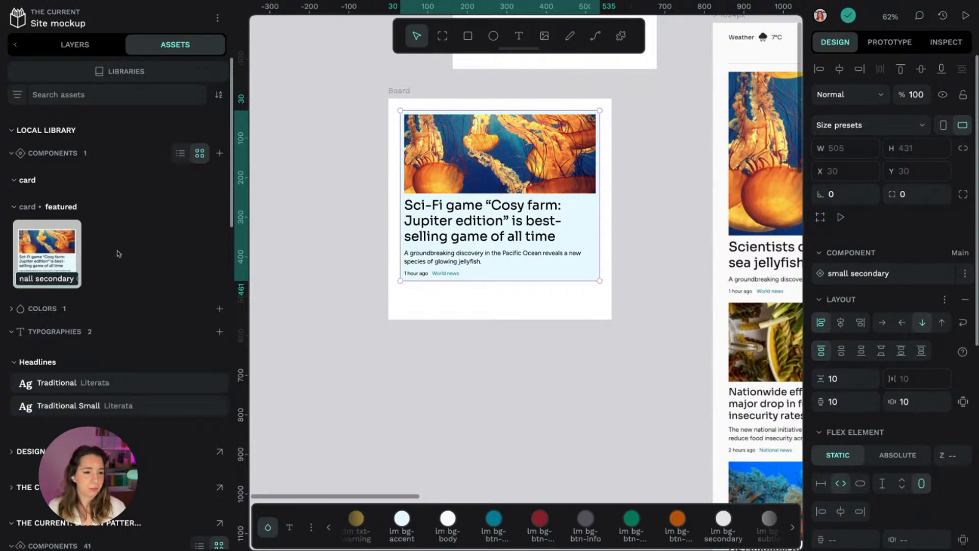
pyautogui.click(181, 153)
pyautogui.rightClick(83, 234)
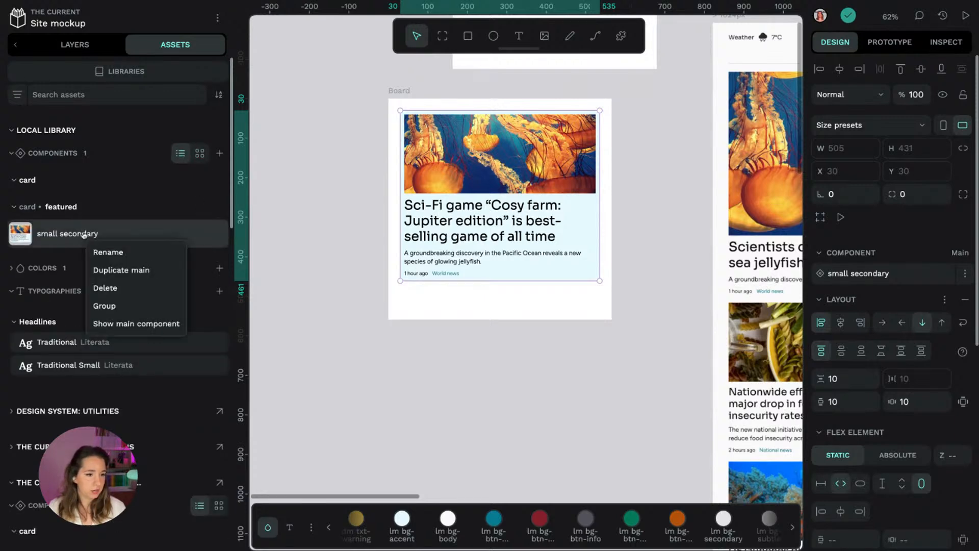
pyautogui.click(127, 253)
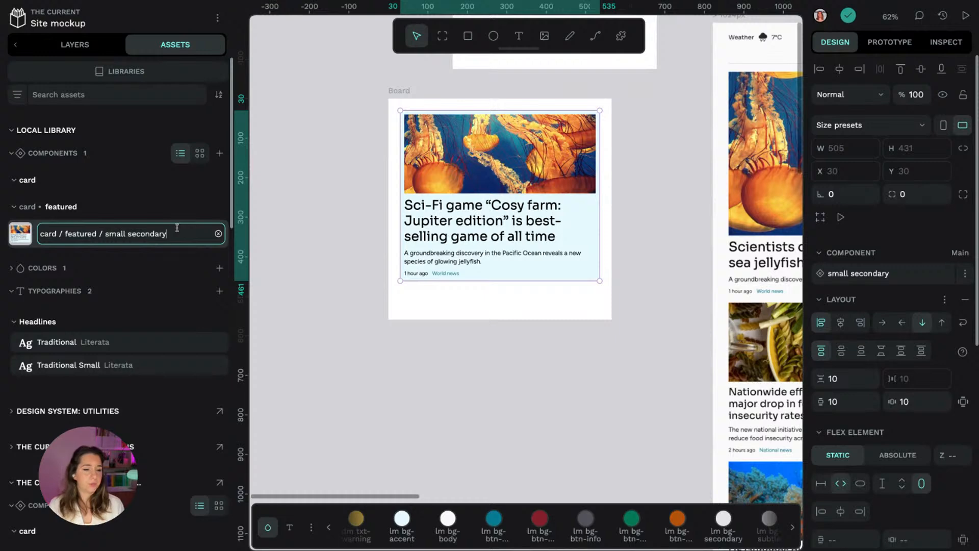
pyautogui.press('BackSpace')
pyautogui.press('BackSpace')
pyautogui.press('BackSpace')
pyautogui.press('BackSpace')
pyautogui.press('BackSpace')
pyautogui.press('BackSpace')
pyautogui.press('BackSpace')
pyautogui.write('blue')
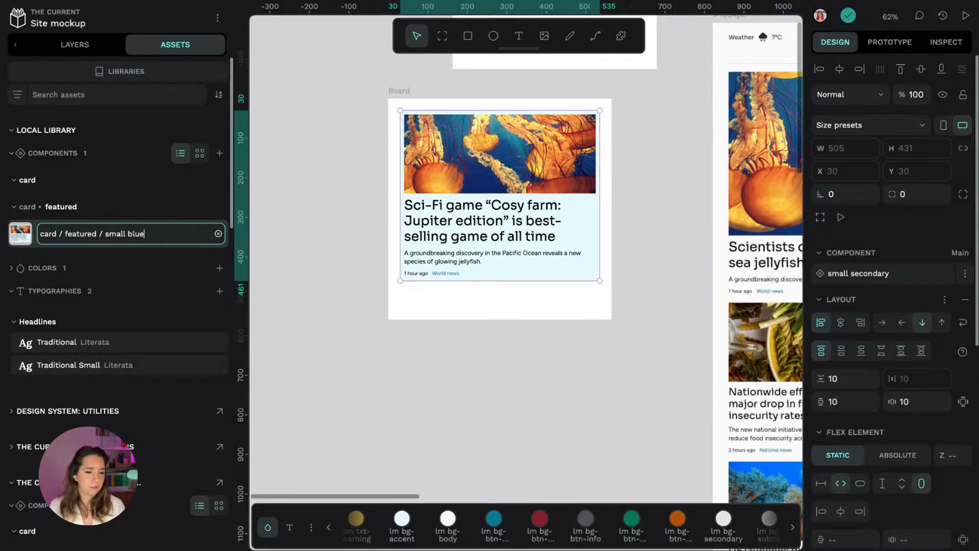
# Step: Remove the featured level from the component's name path so that small blue sits directly in the card group
pyautogui.click(103, 234)
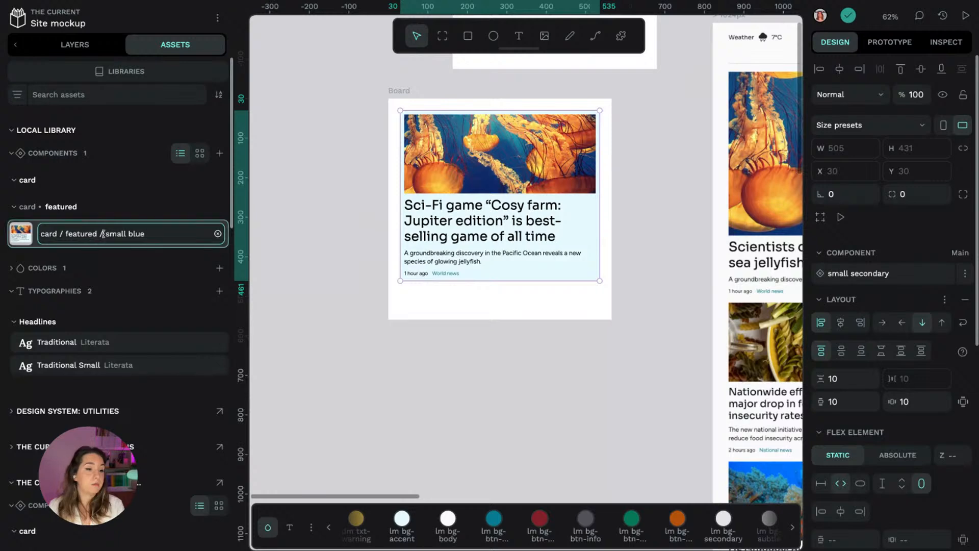
pyautogui.press('BackSpace')
pyautogui.press('BackSpace')
pyautogui.press('BackSpace')
pyautogui.press('BackSpace')
pyautogui.press('BackSpace')
pyautogui.press('BackSpace')
pyautogui.press('BackSpace')
pyautogui.press('BackSpace')
pyautogui.press('BackSpace')
pyautogui.press('BackSpace')
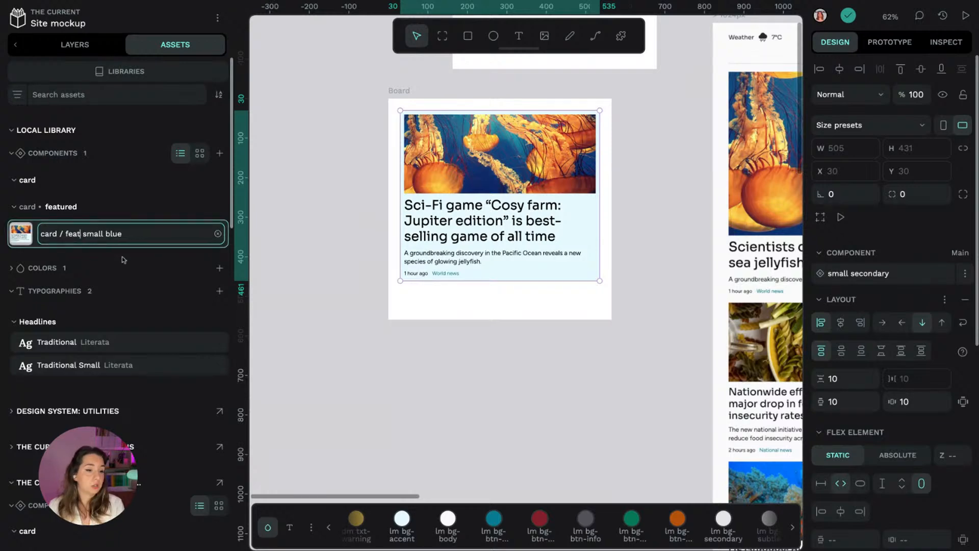
pyautogui.press('BackSpace')
pyautogui.press('Return')
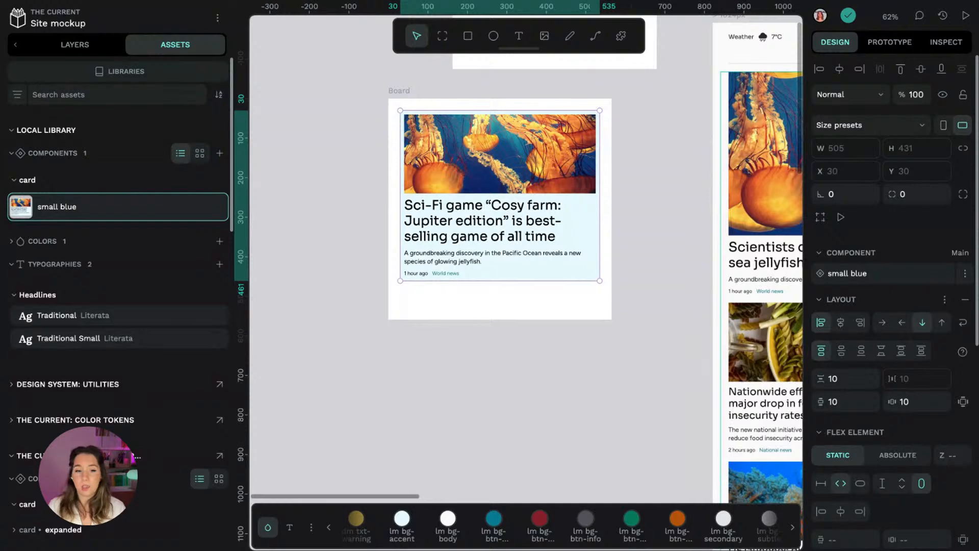
# Step: Place a copy of the local small blue component below the first card and make the board's height fit its content
pyautogui.click(337, 93)
pyautogui.click(111, 211)
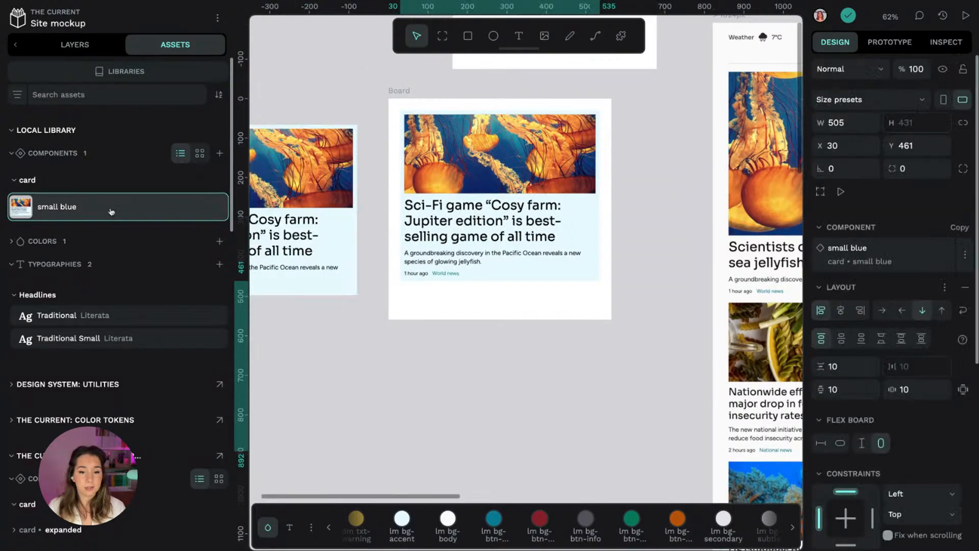
pyautogui.click(409, 103)
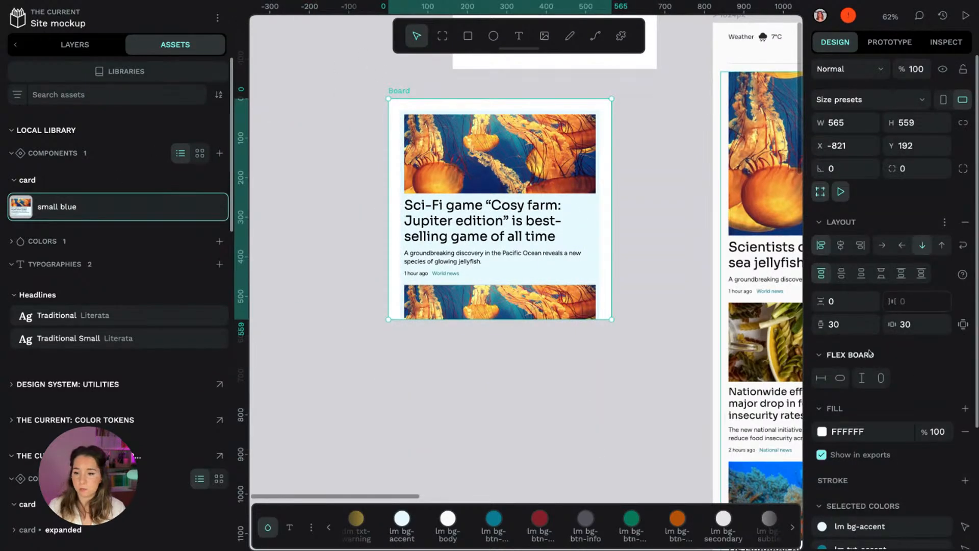
pyautogui.click(881, 378)
# Step: Set the board's vertical gap between the two cards to 30
pyautogui.click(850, 301)
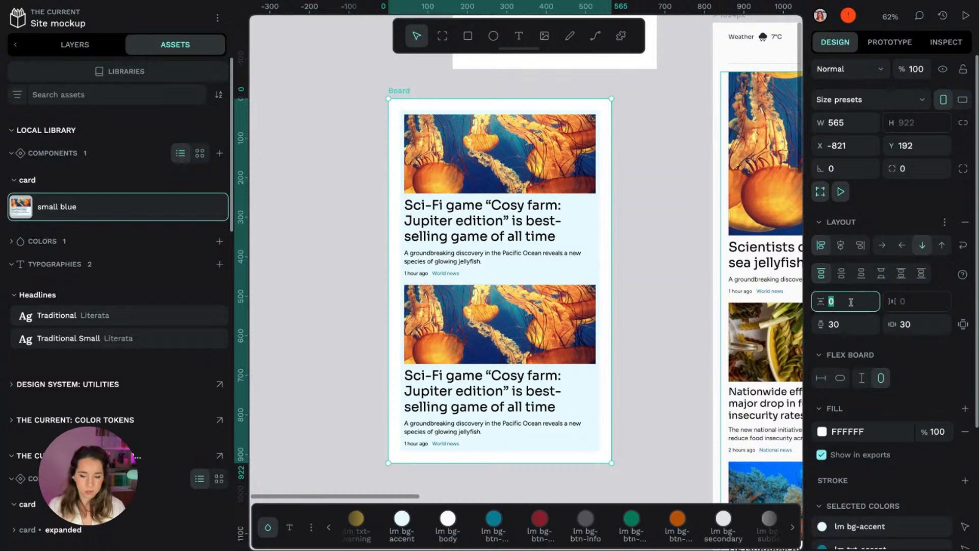
pyautogui.write('30')
pyautogui.press('Return')
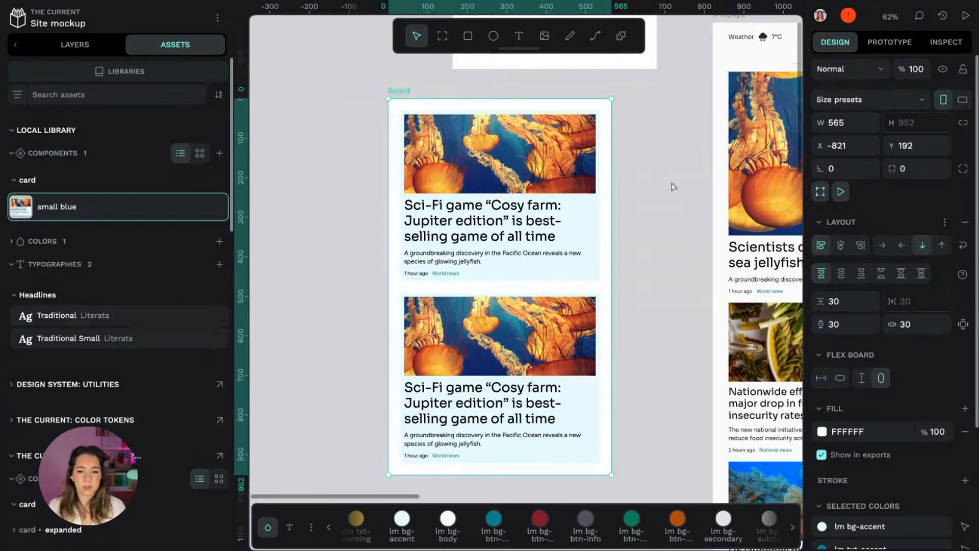
pyautogui.click(673, 187)
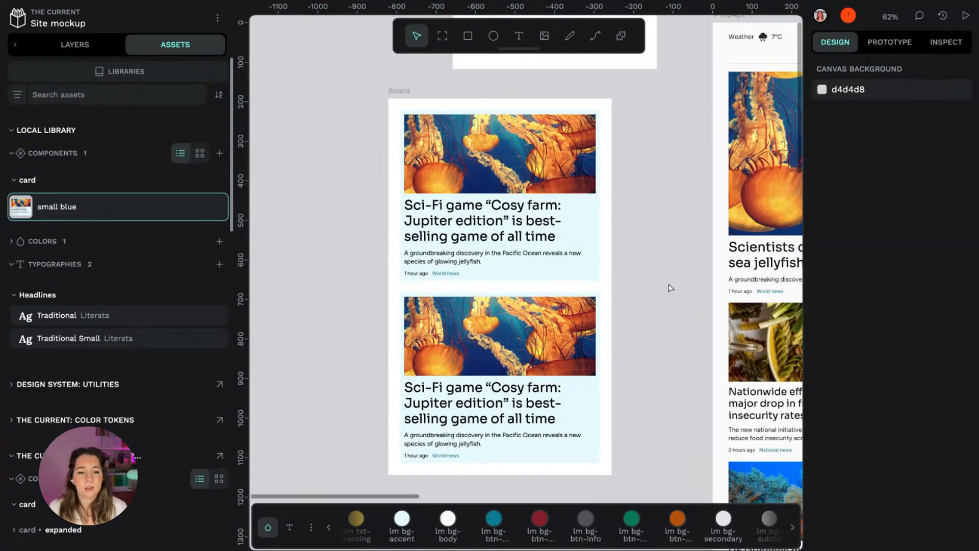
# Step: Replace the headline of the second card with "Sculpture of a giant mouse trap wins Turner prize"
pyautogui.scroll(-1, 675, 287)
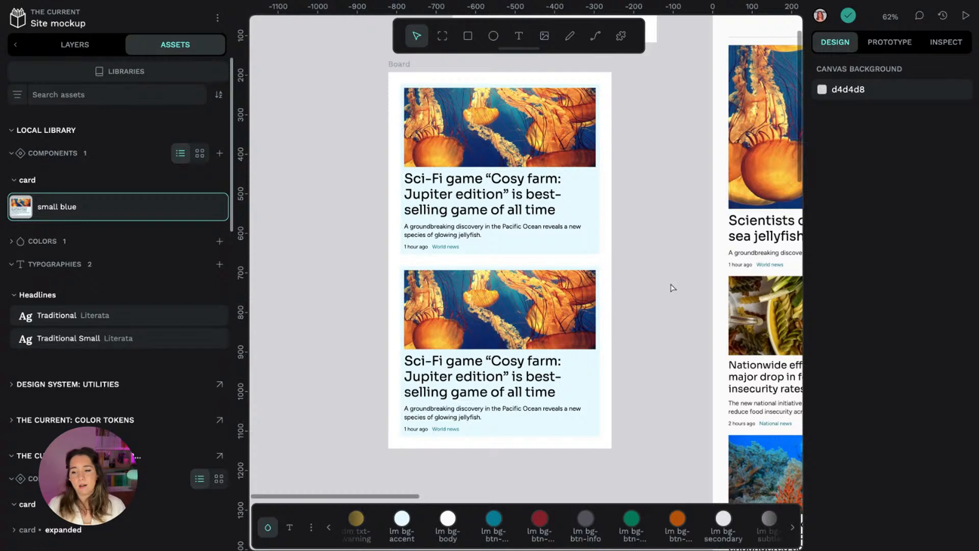
pyautogui.click(475, 380)
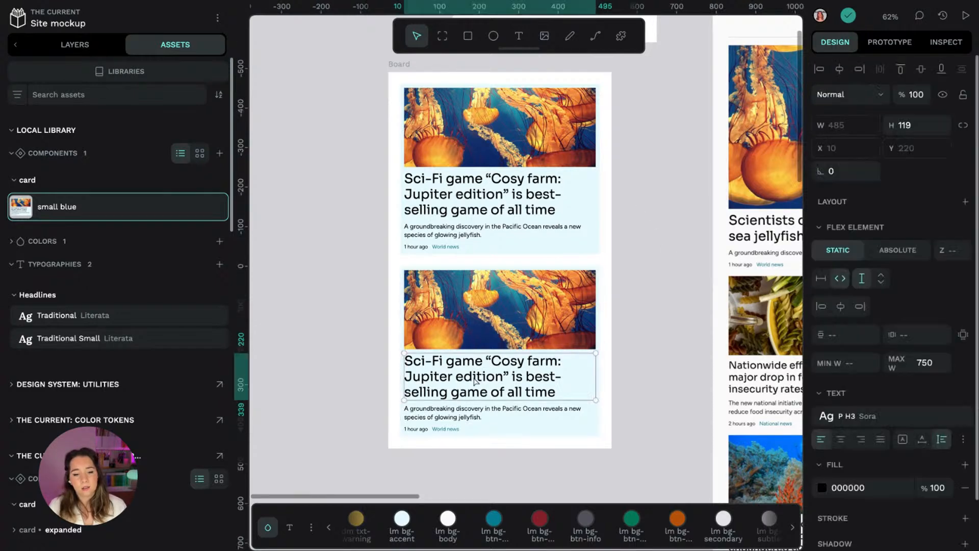
pyautogui.doubleClick(478, 381)
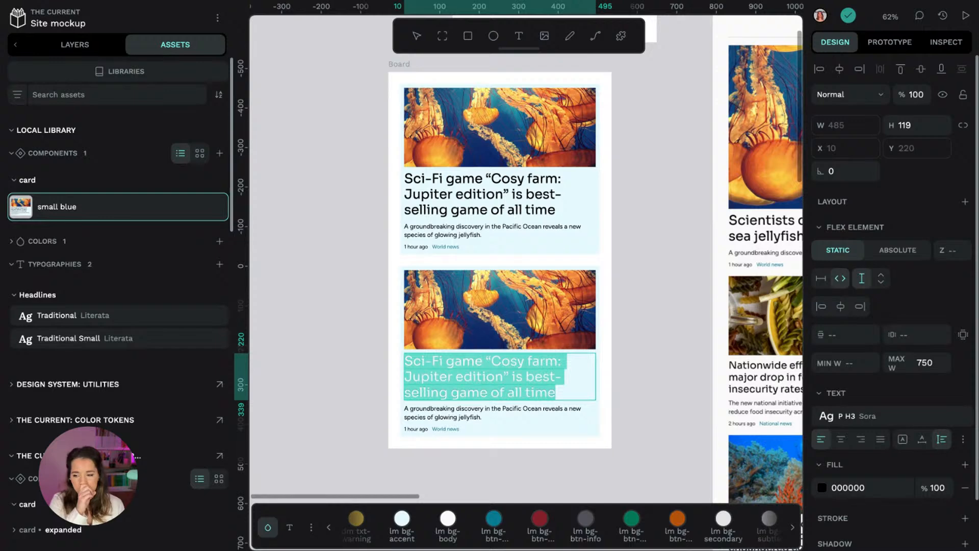
pyautogui.write('Scultur')
pyautogui.press('BackSpace')
pyautogui.press('BackSpace')
pyautogui.press('BackSpace')
pyautogui.write('pture of a')
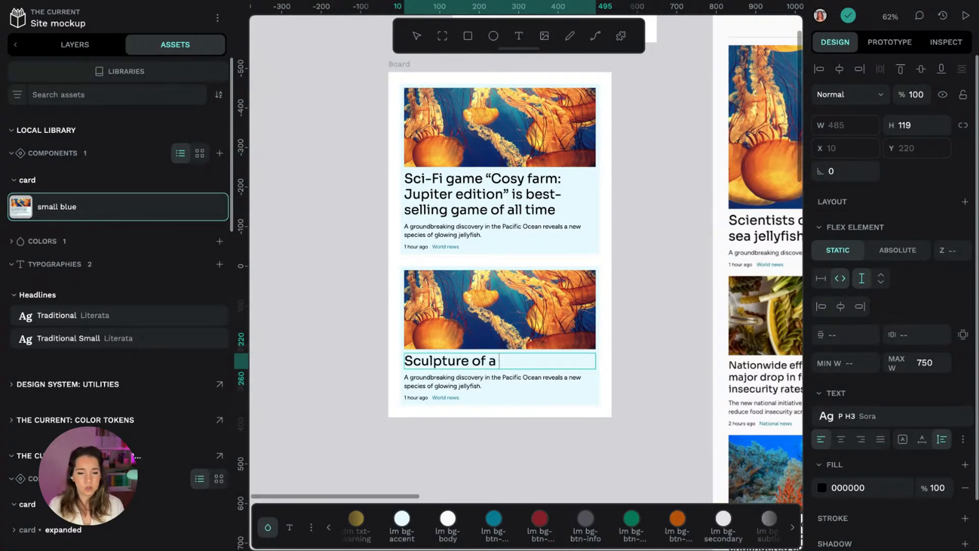
pyautogui.write(' giant mouse trap')
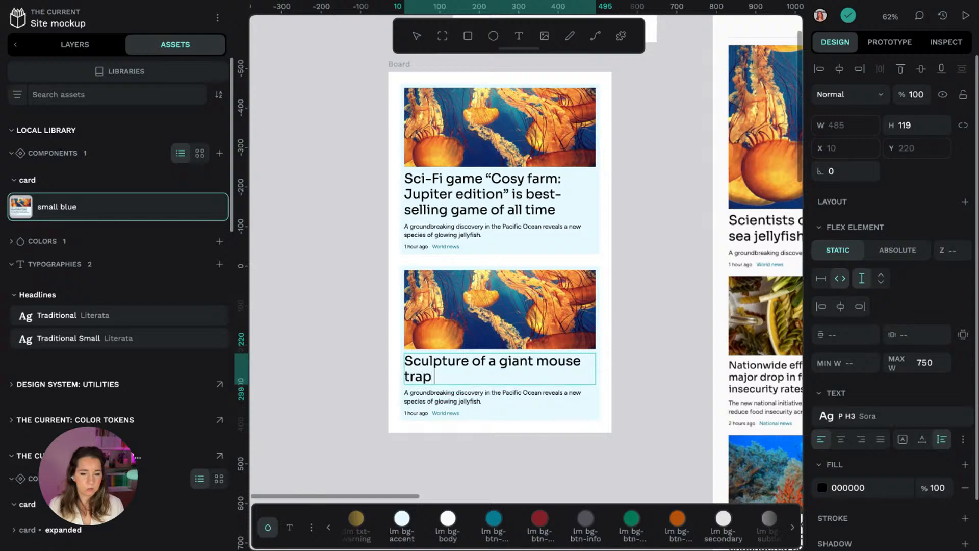
pyautogui.write(' wins Turner')
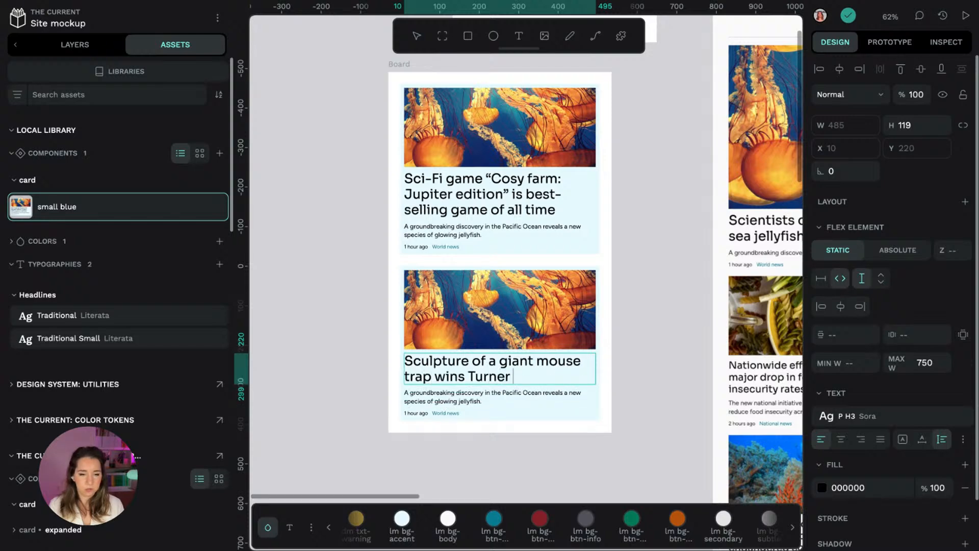
pyautogui.write(' pirz')
pyautogui.press('BackSpace')
pyautogui.press('BackSpace')
pyautogui.press('BackSpace')
pyautogui.write('rize')
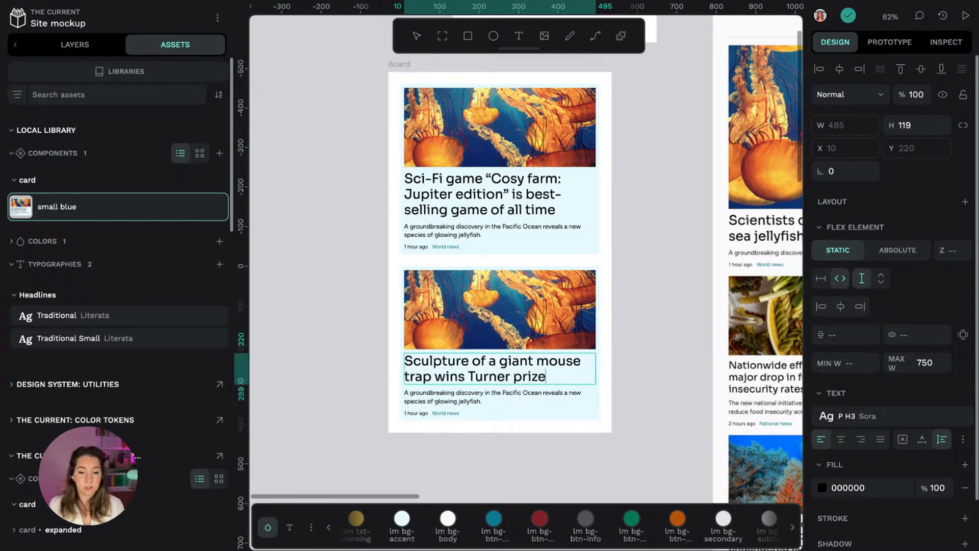
pyautogui.click(645, 186)
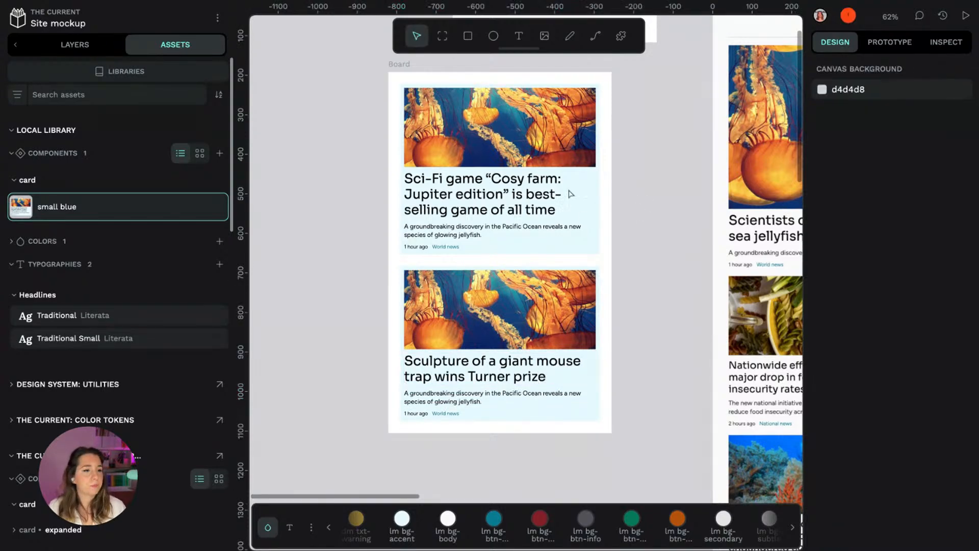
# Step: Compare the main small blue component with its copy in the layer structure and their component properties
pyautogui.click(75, 44)
pyautogui.click(471, 154)
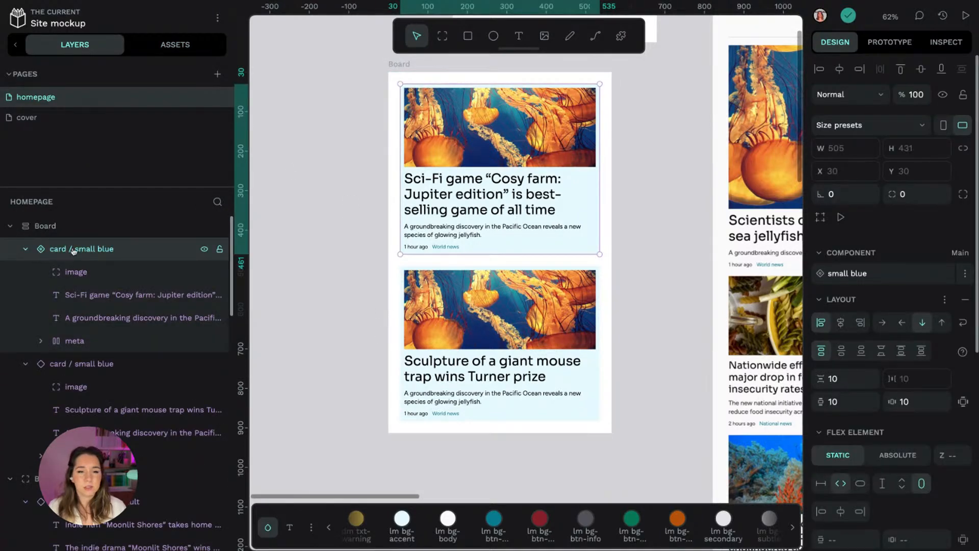
pyautogui.click(43, 364)
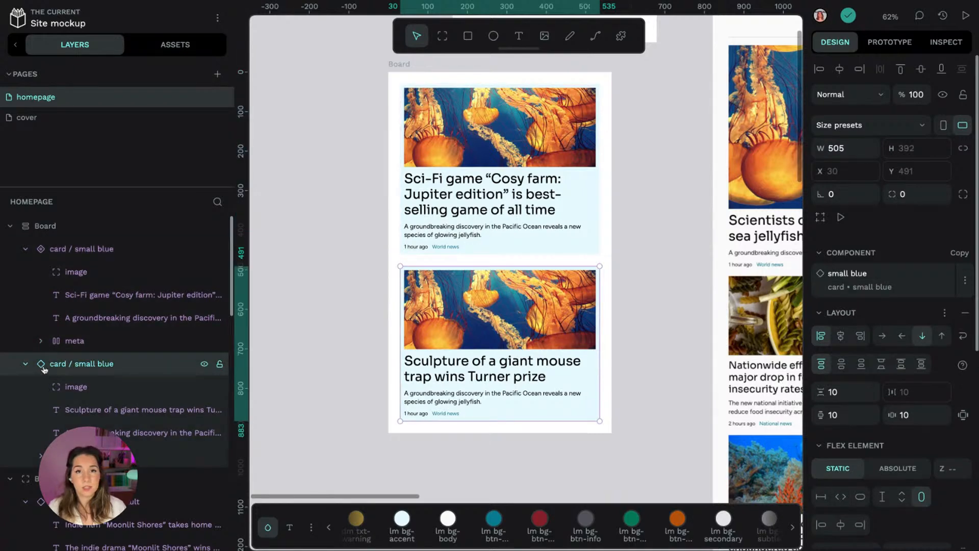
pyautogui.click(101, 251)
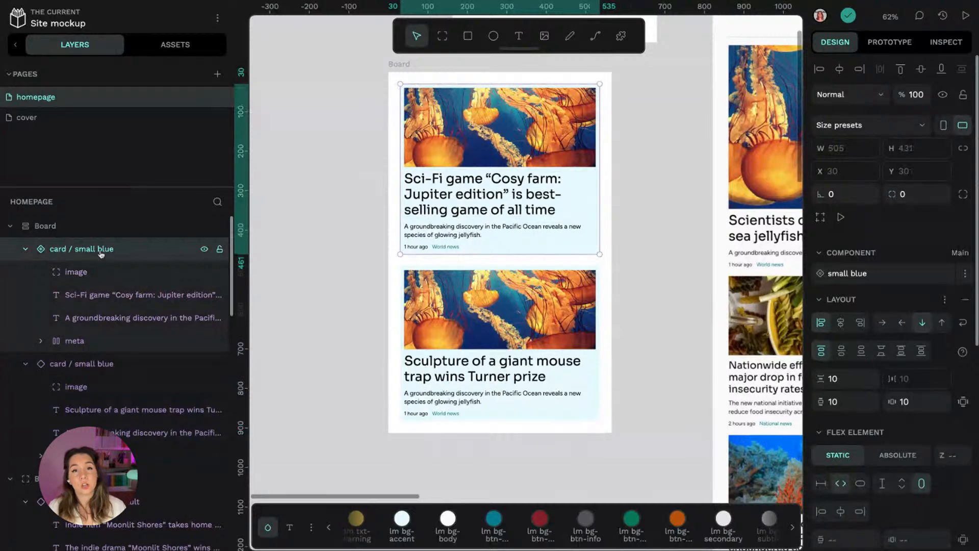
pyautogui.click(461, 371)
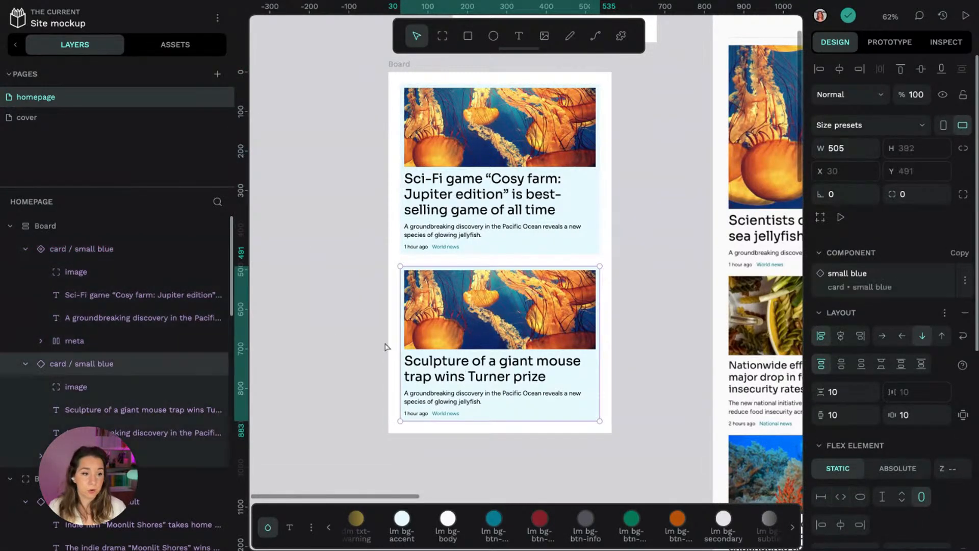
# Step: Try the lm border-warning colour as the main small blue card's fill, and undo the colour change
pyautogui.click(112, 251)
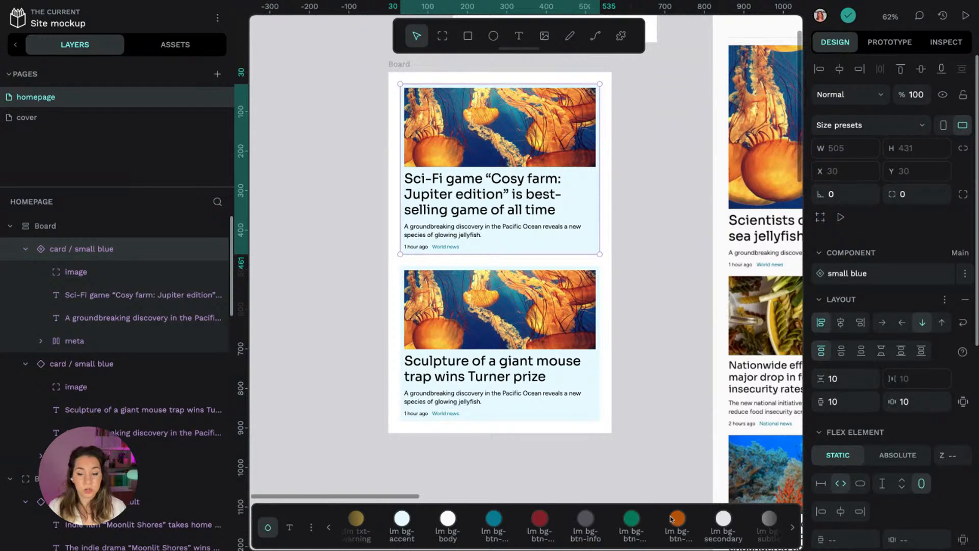
pyautogui.hscroll(4, 671, 519)
pyautogui.hscroll(2, 672, 519)
pyautogui.hscroll(-1, 671, 519)
pyautogui.hscroll(1, 665, 519)
pyautogui.hscroll(-1, 662, 519)
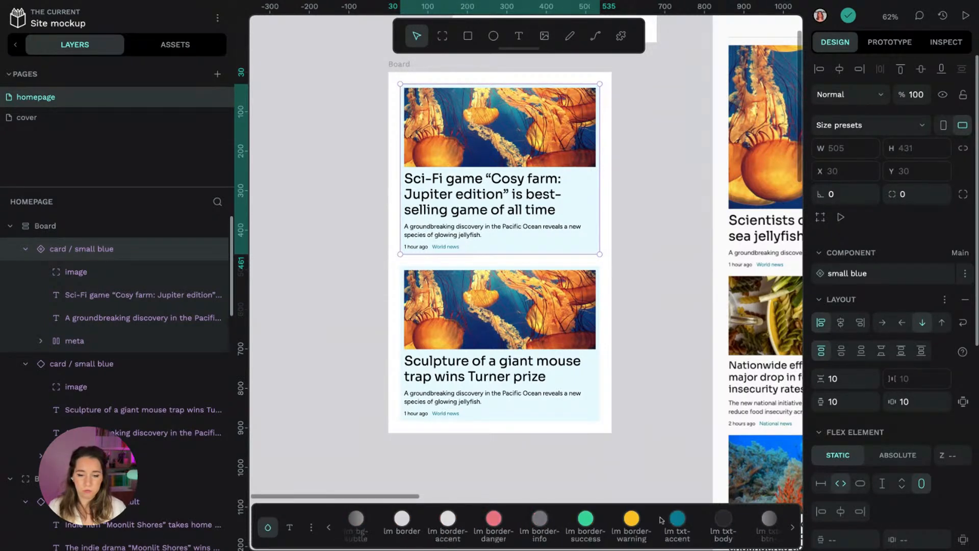
pyautogui.click(630, 519)
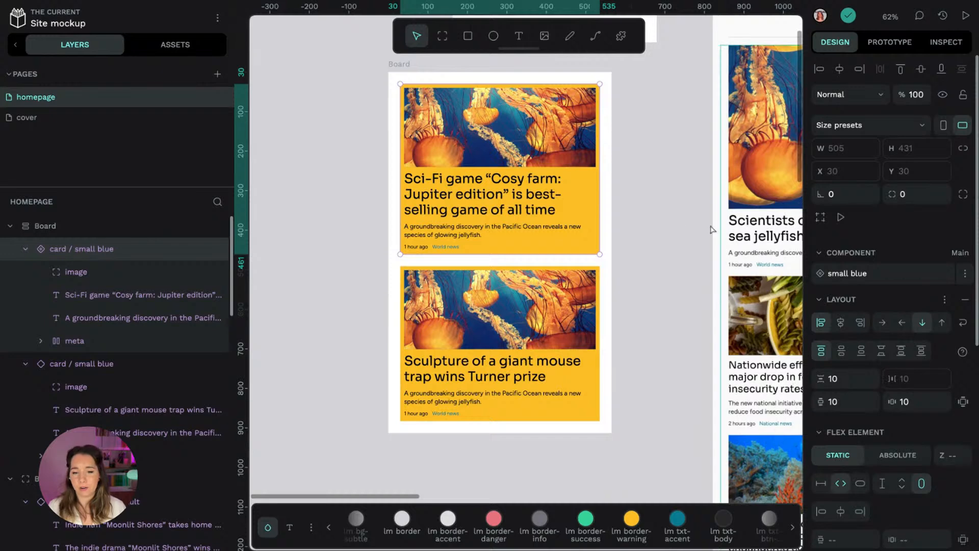
pyautogui.hotkey('ctrl', 'z')
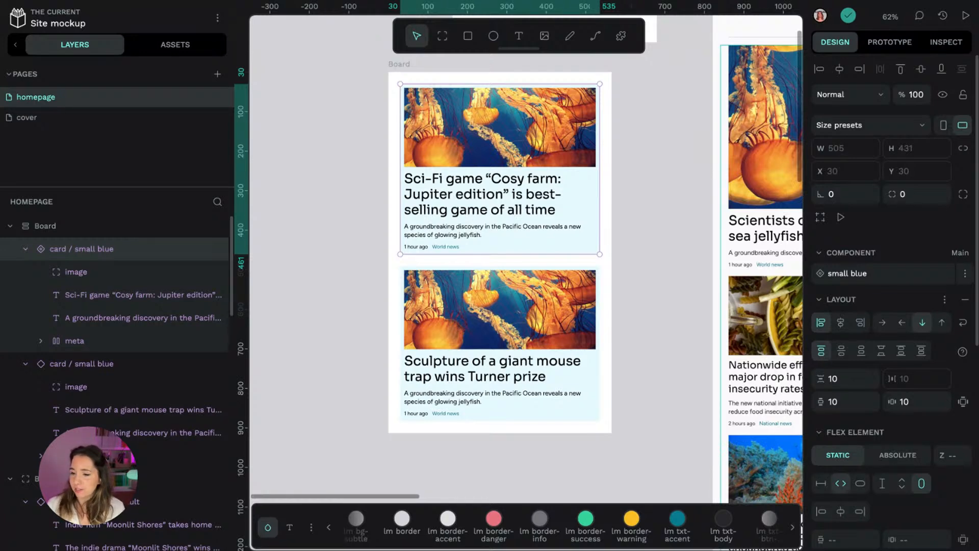
# Step: Draw an empty board about 486 wide and 818 high beside the board holding the two cards
pyautogui.click(623, 219)
pyautogui.hscroll(-2, 645, 233)
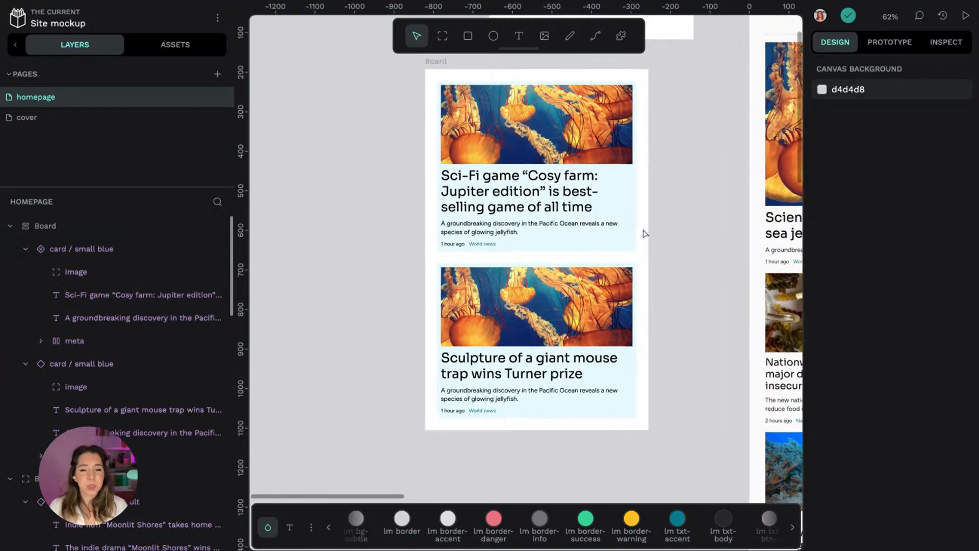
pyautogui.hscroll(-5, 645, 233)
pyautogui.scroll(1, 645, 233)
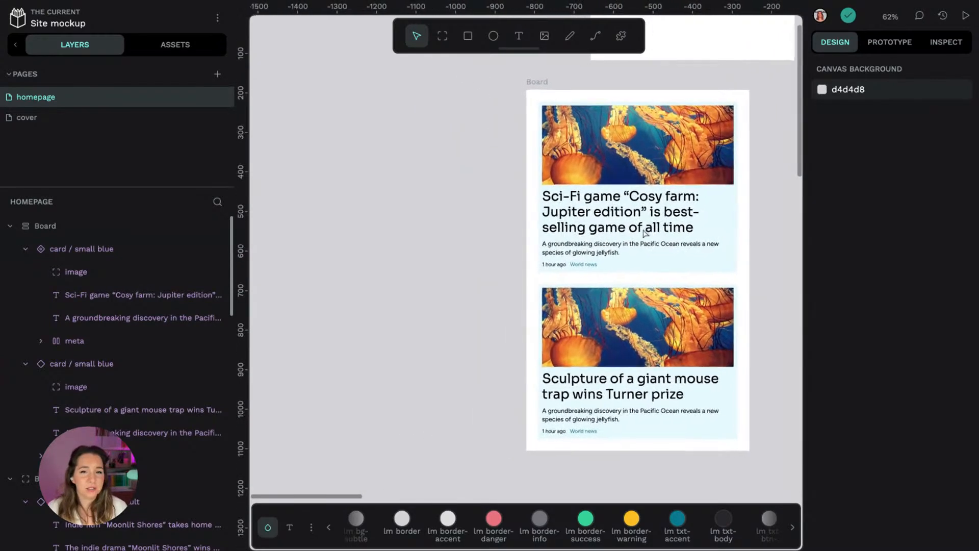
pyautogui.hscroll(-1, 645, 233)
pyautogui.click(550, 90)
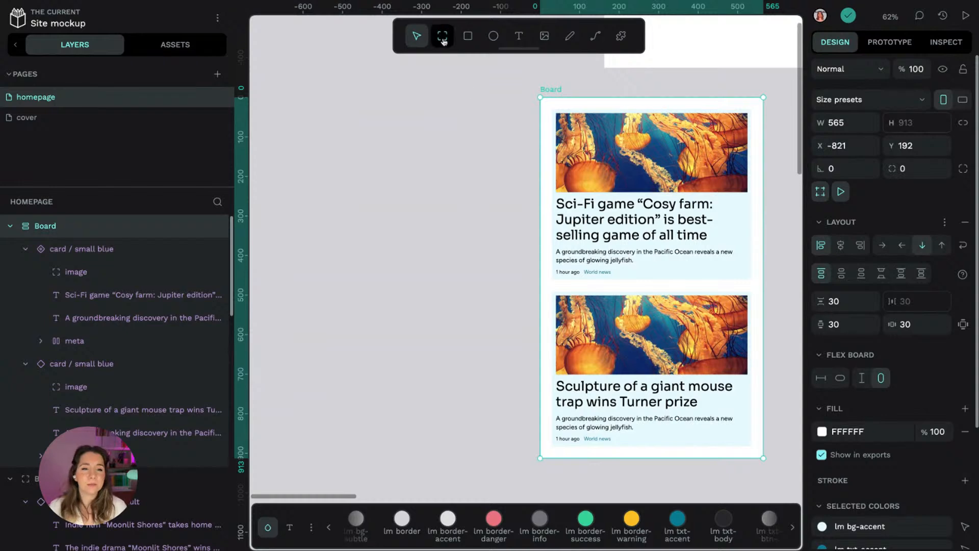
pyautogui.press('b')
pyautogui.moveTo(298, 87); pyautogui.dragTo(491, 411)
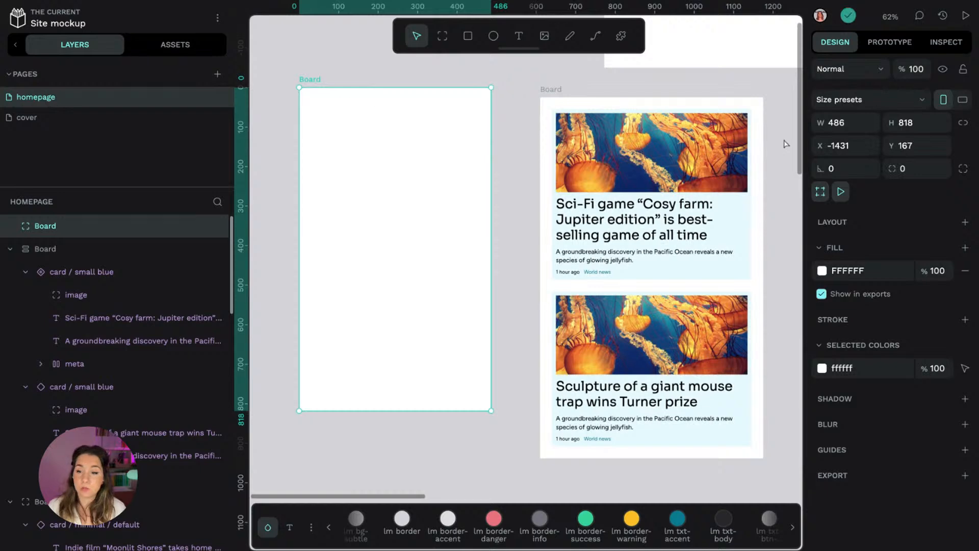
# Step: Give the empty board a grid layout with row and column gaps of 20
pyautogui.click(964, 221)
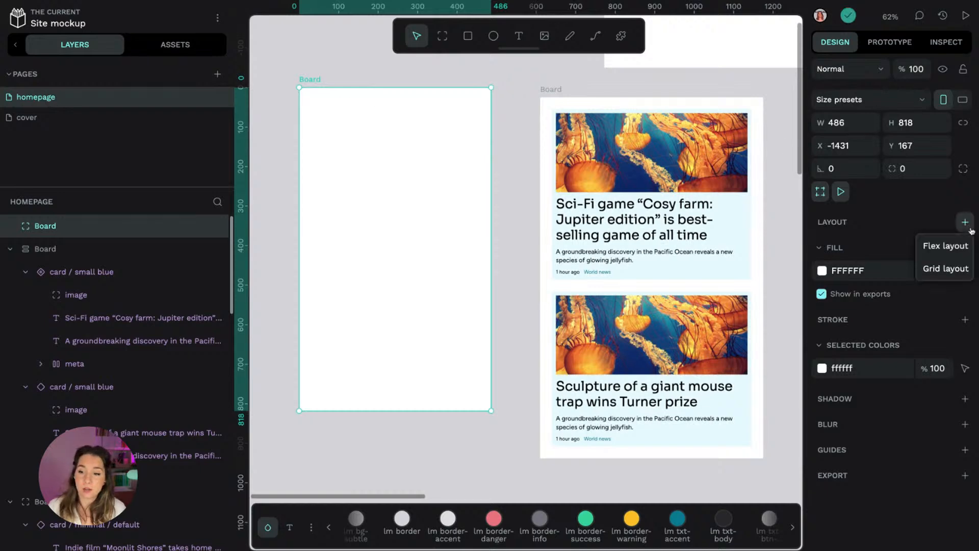
pyautogui.click(946, 270)
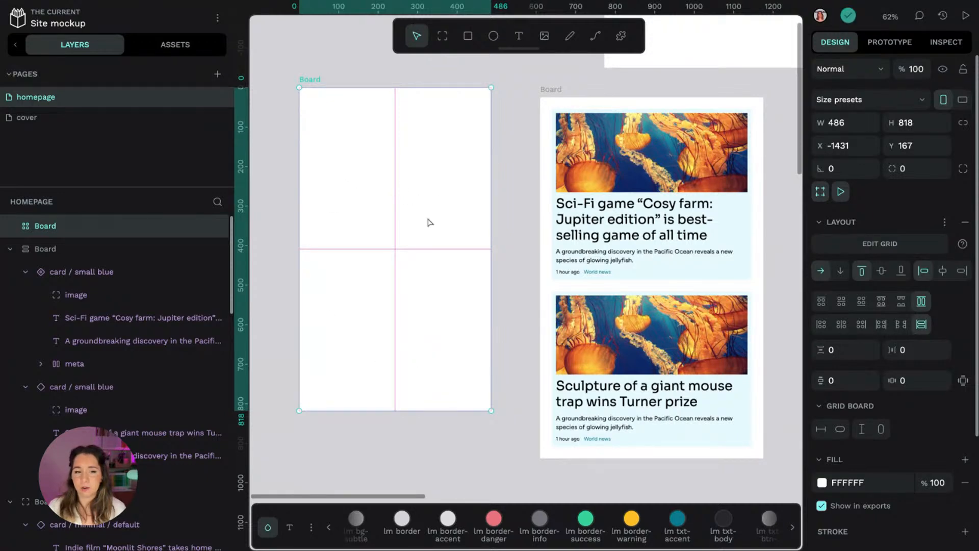
pyautogui.click(850, 352)
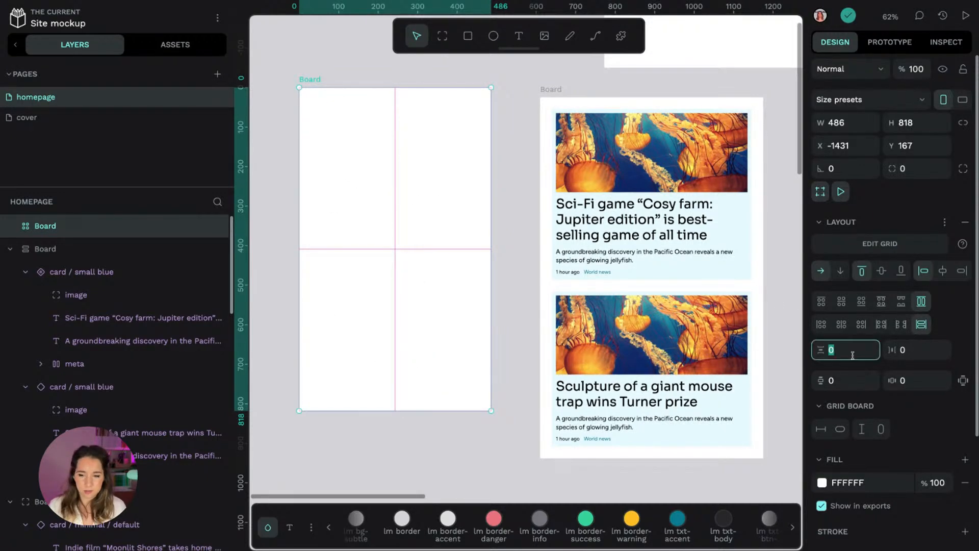
pyautogui.write('20')
pyautogui.press('Tab')
pyautogui.write('20')
pyautogui.press('Return')
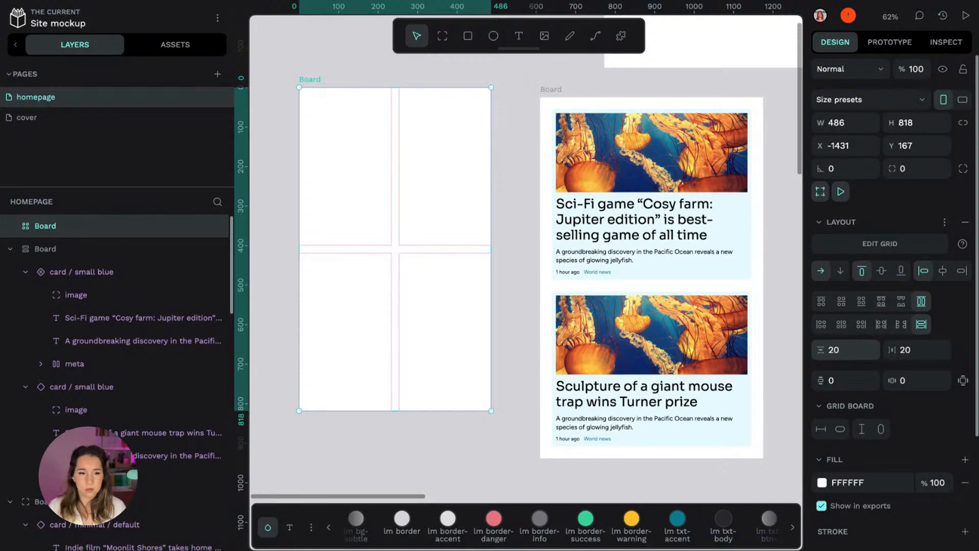
# Step: Set the grid board's vertical and horizontal padding to 40
pyautogui.click(862, 384)
pyautogui.write('40')
pyautogui.press('Return')
pyautogui.click(918, 376)
pyautogui.write('40')
pyautogui.press('Return')
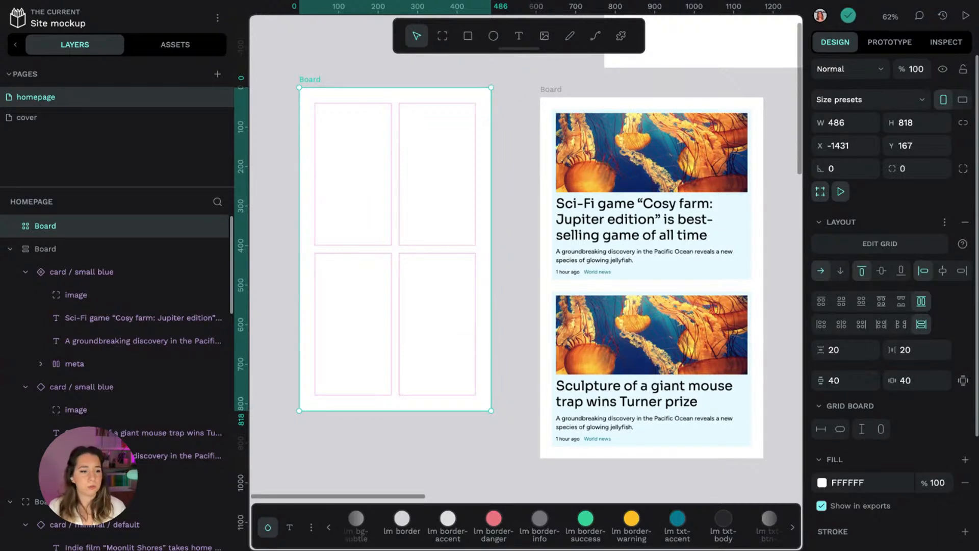
# Step: Rename the grid board "2x2 grid layout" and turn it into a component
pyautogui.doubleClick(98, 221)
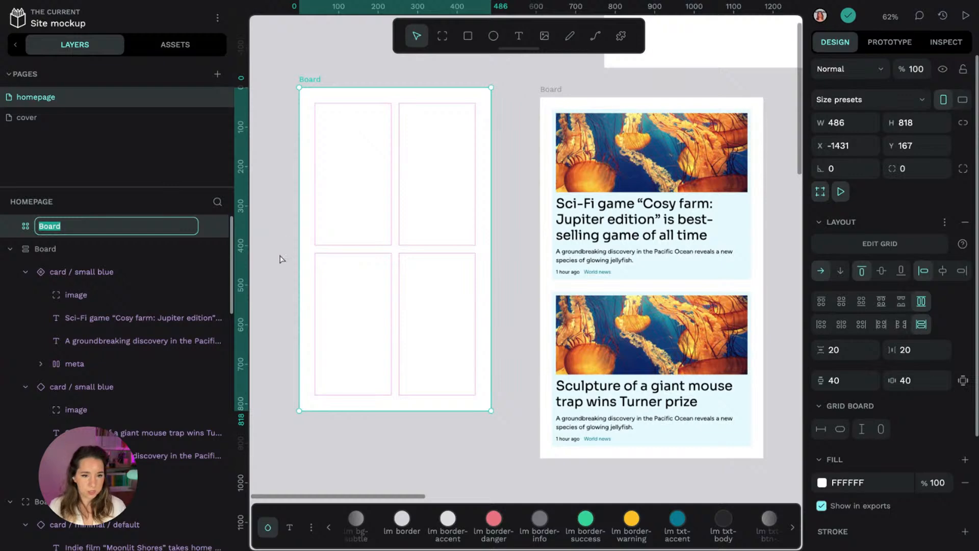
pyautogui.write('4x')
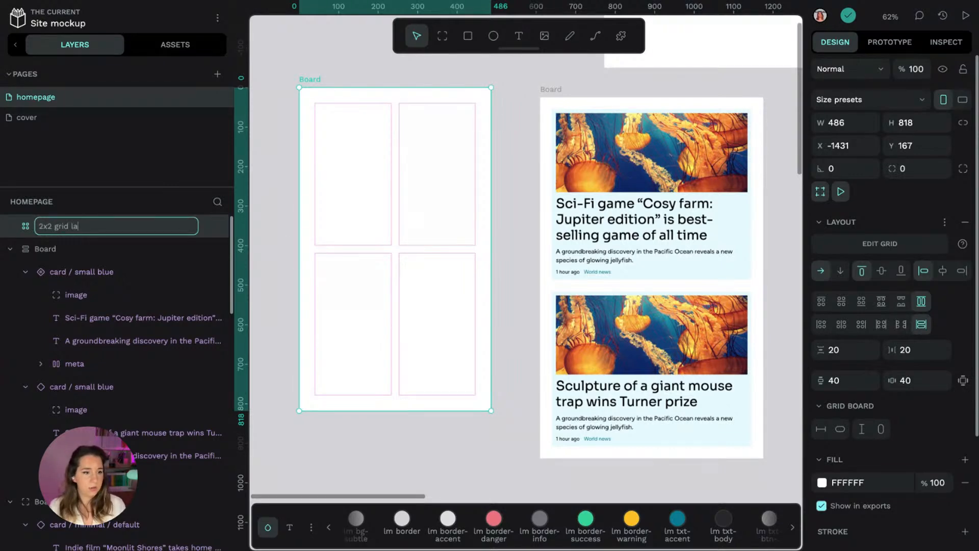
pyautogui.press('Return')
pyautogui.rightClick(351, 171)
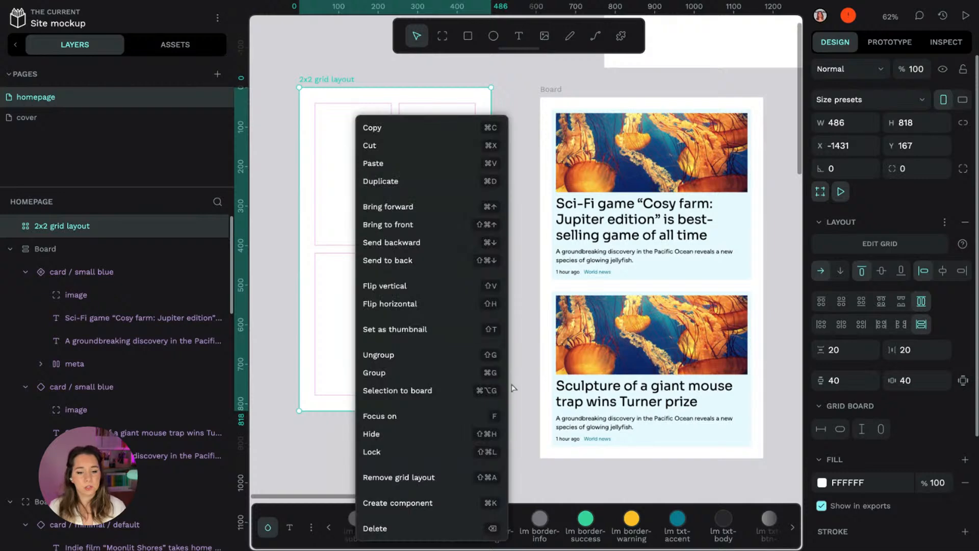
pyautogui.click(408, 501)
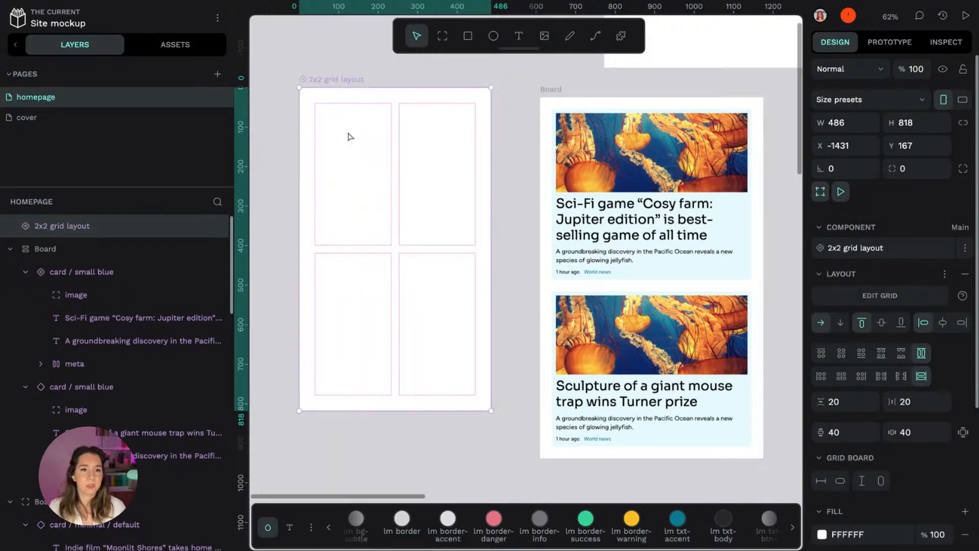
# Step: Place a copy of the local 2x2 grid layout component on the canvas beside its main component
pyautogui.click(331, 64)
pyautogui.hscroll(-3, 324, 61)
pyautogui.hotkey('alt', 'i')
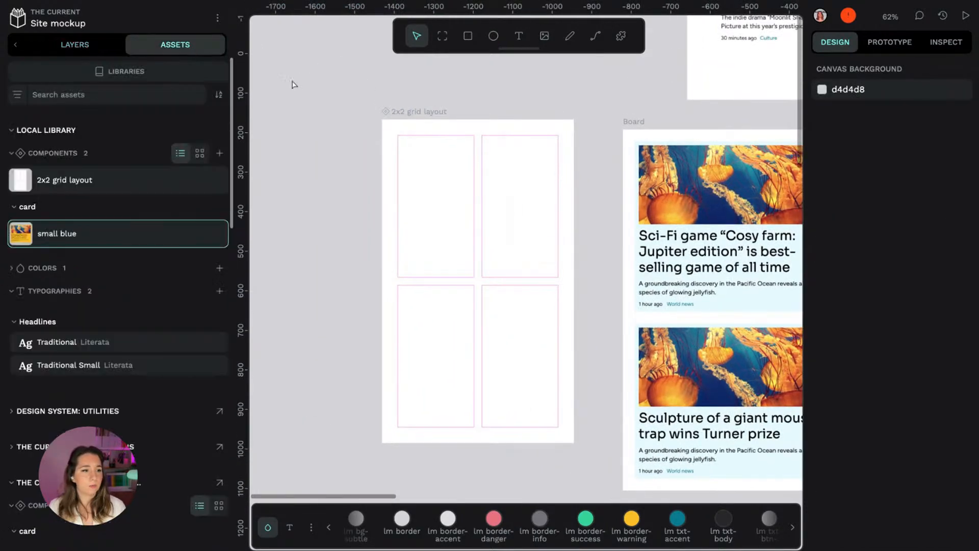
pyautogui.hscroll(-5, 291, 80)
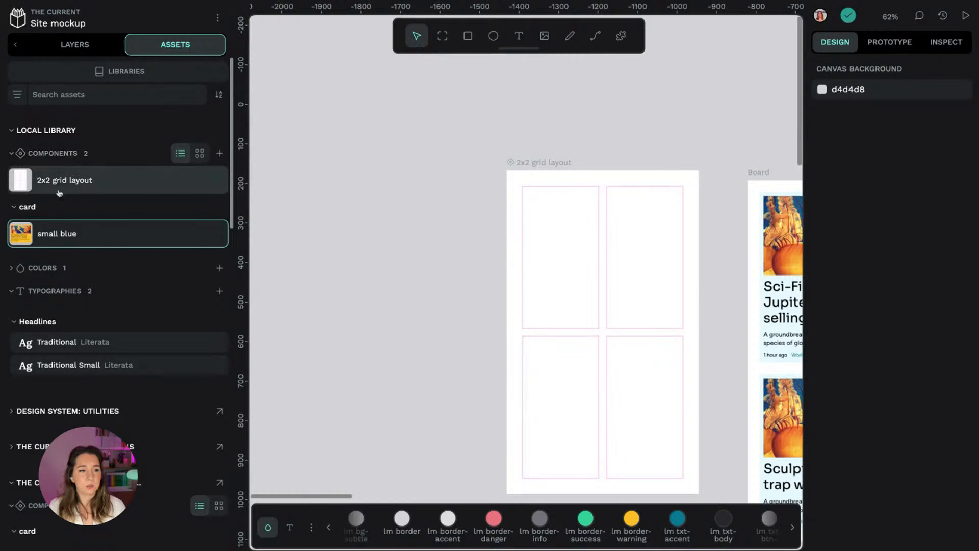
pyautogui.doubleClick(60, 187)
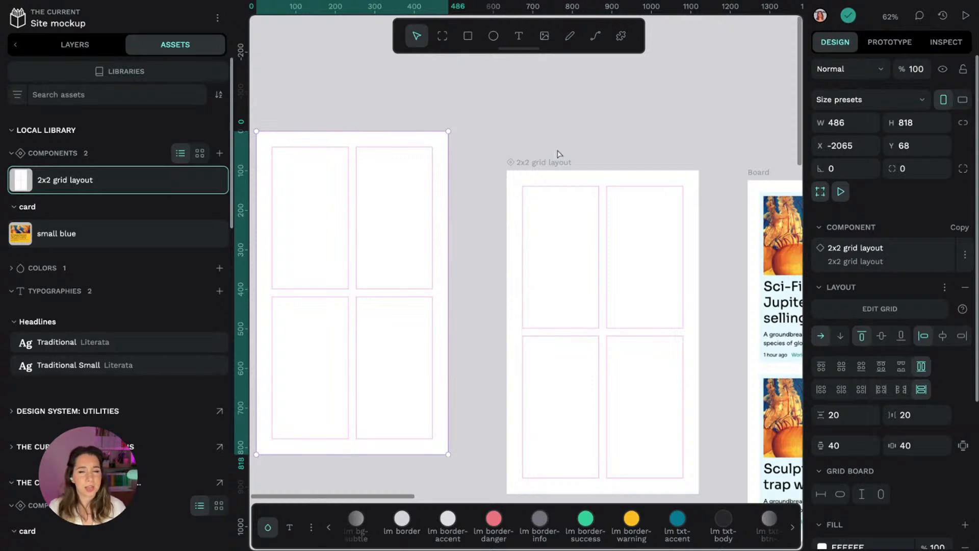
pyautogui.click(540, 139)
# Step: Detach the copy of the 2x2 grid layout from its main component
pyautogui.hscroll(-1, 514, 133)
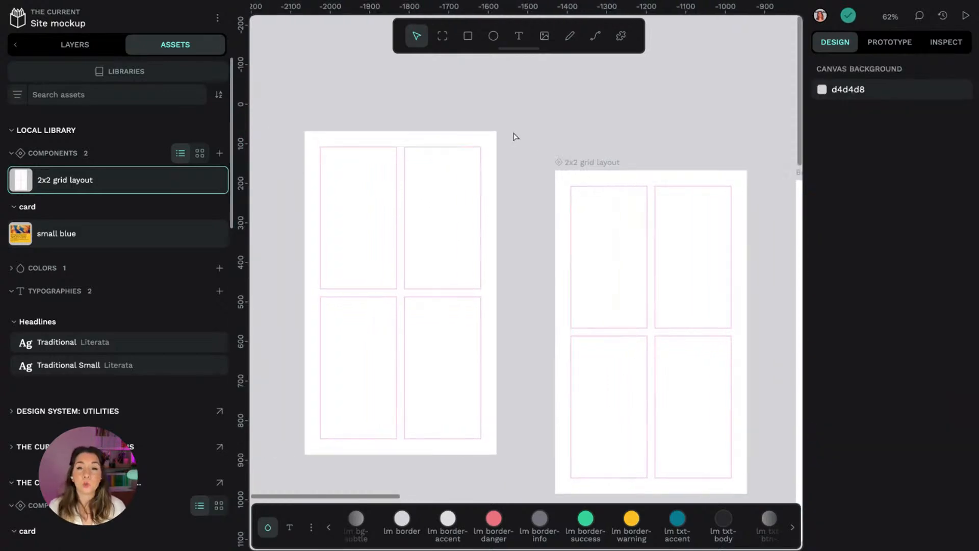
pyautogui.click(420, 153)
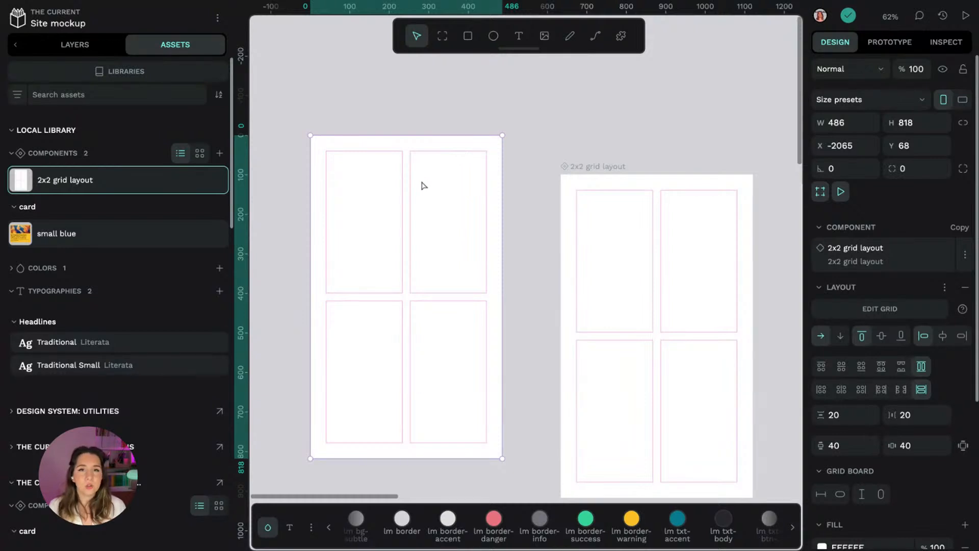
pyautogui.rightClick(448, 197)
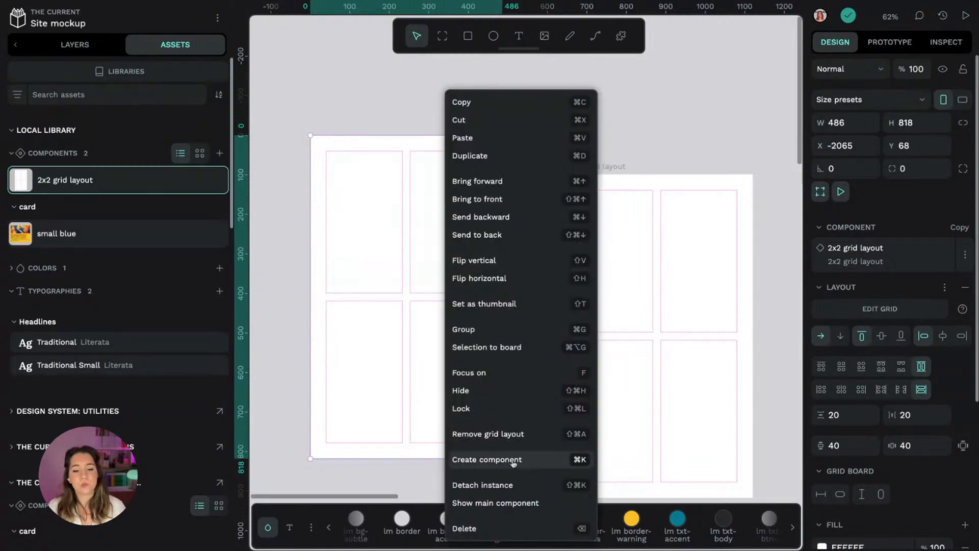
pyautogui.click(571, 483)
pyautogui.click(520, 280)
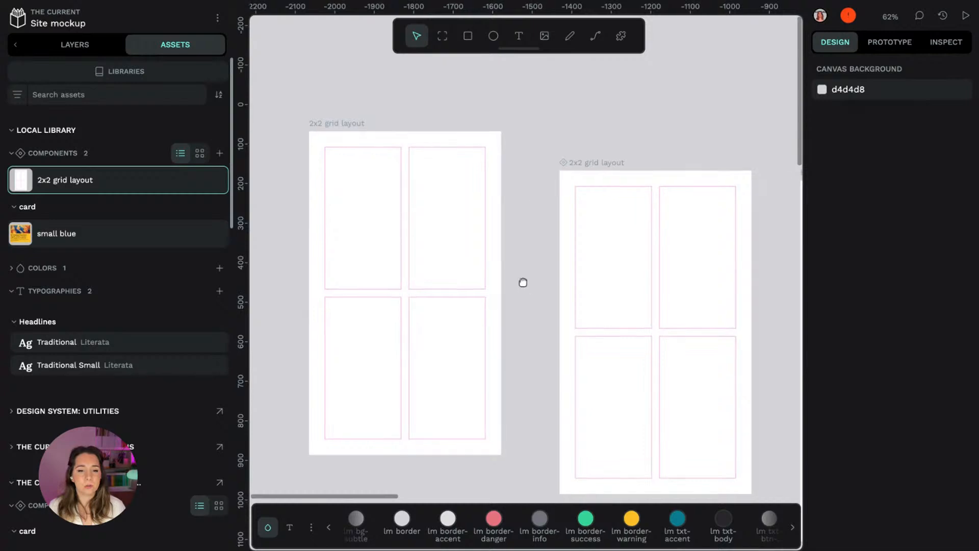
# Step: Paste a copy of the upper small blue card into the first cell of the detached 2x2 grid layout
pyautogui.scroll(-3, 505, 243)
pyautogui.scroll(-2, 687, 218)
pyautogui.click(651, 219)
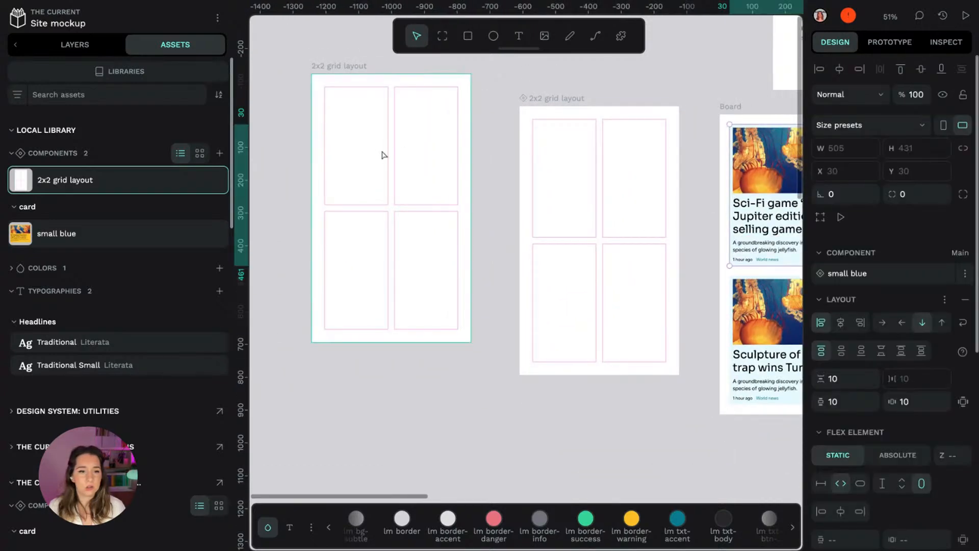
pyautogui.click(359, 150)
pyautogui.doubleClick(359, 150)
pyautogui.hotkey('ctrl', 'v')
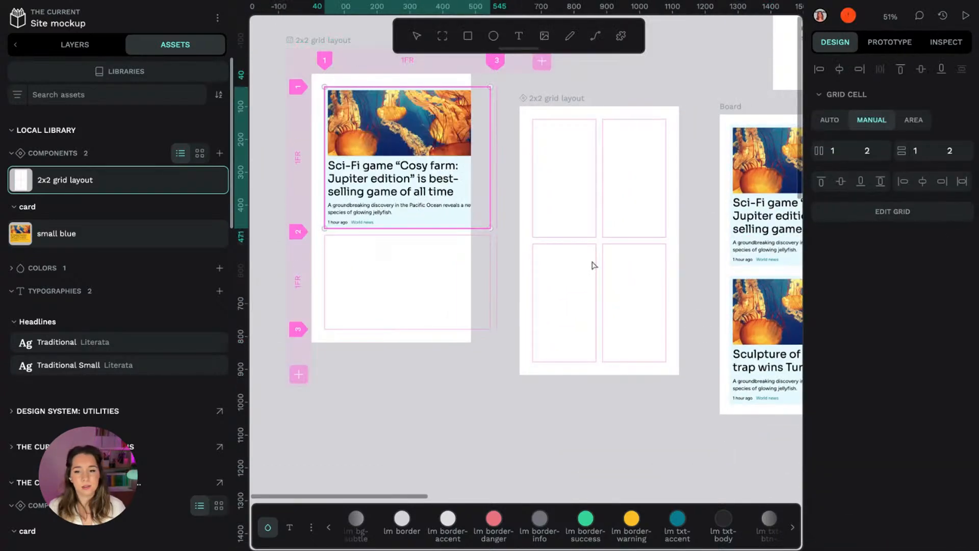
pyautogui.click(760, 349)
pyautogui.doubleClick(759, 344)
pyautogui.click(685, 436)
pyautogui.click(783, 350)
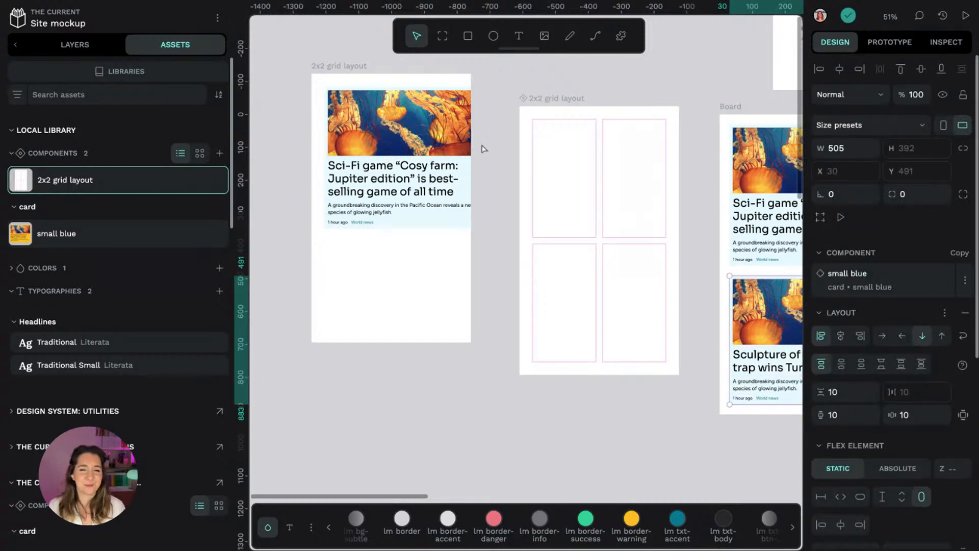
pyautogui.click(282, 50)
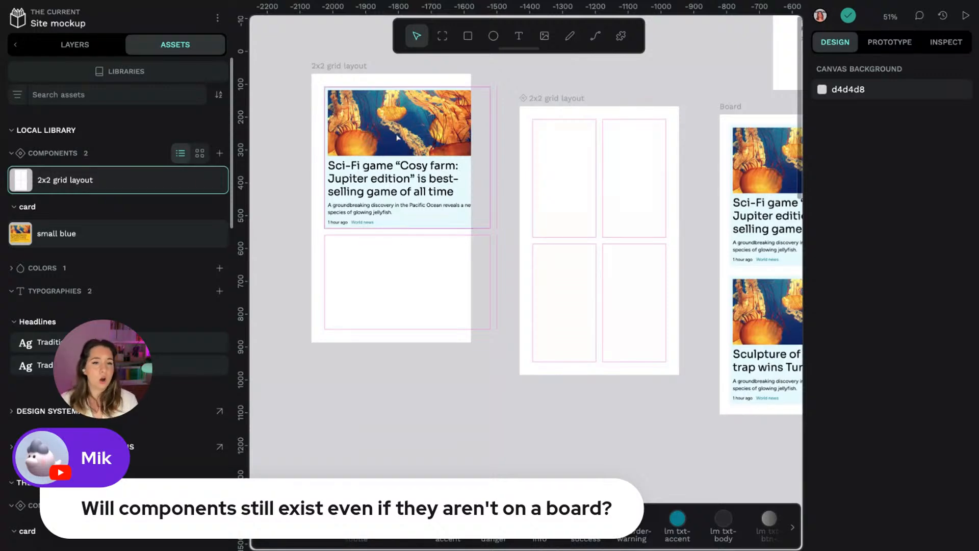
# Step: Delete the detached 2x2 grid layout board and the 2x2 grid layout main component from the canvas
pyautogui.click(339, 66)
pyautogui.press('Delete')
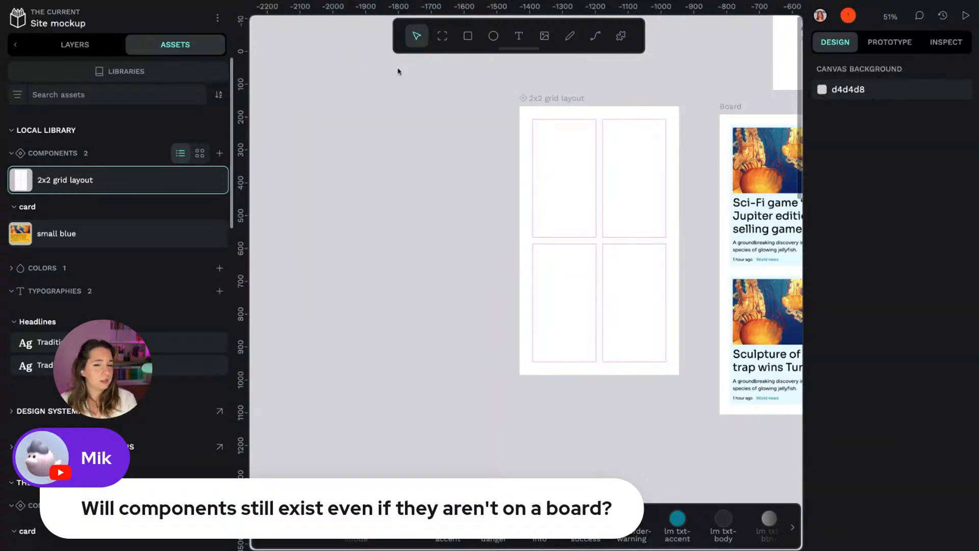
pyautogui.click(545, 97)
pyautogui.press('Delete')
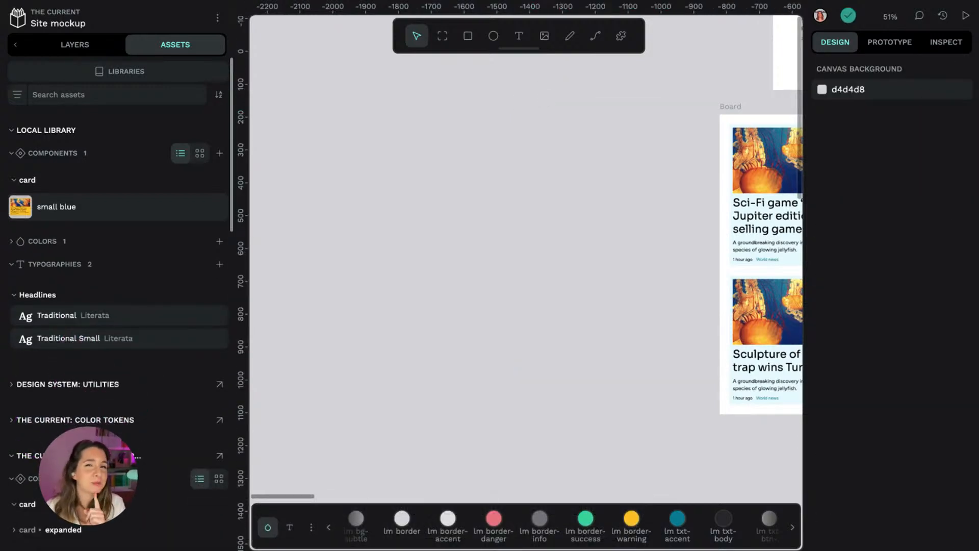
# Step: Add a new page to the Site mockup file and name it "main components"
pyautogui.hscroll(8, 592, 216)
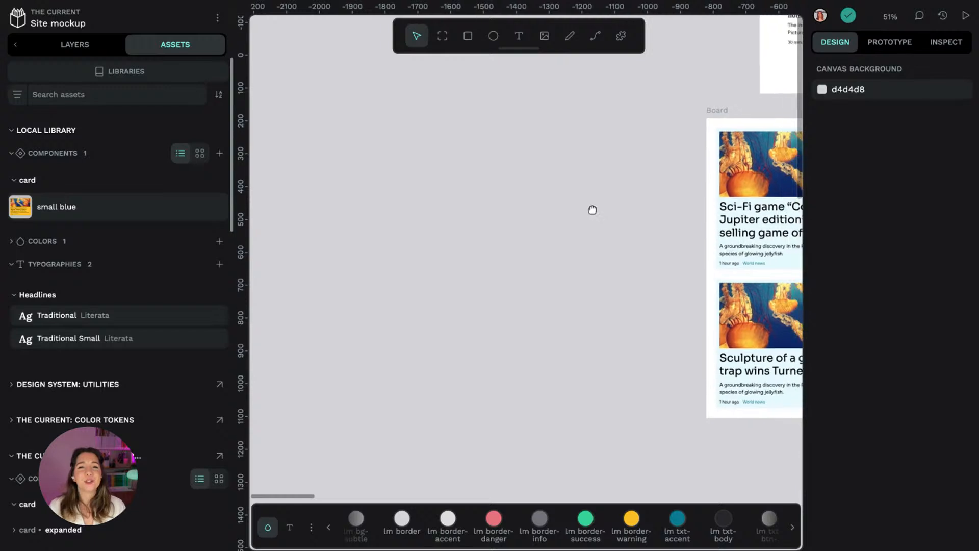
pyautogui.moveTo(645, 205); pyautogui.dragTo(578, 222)
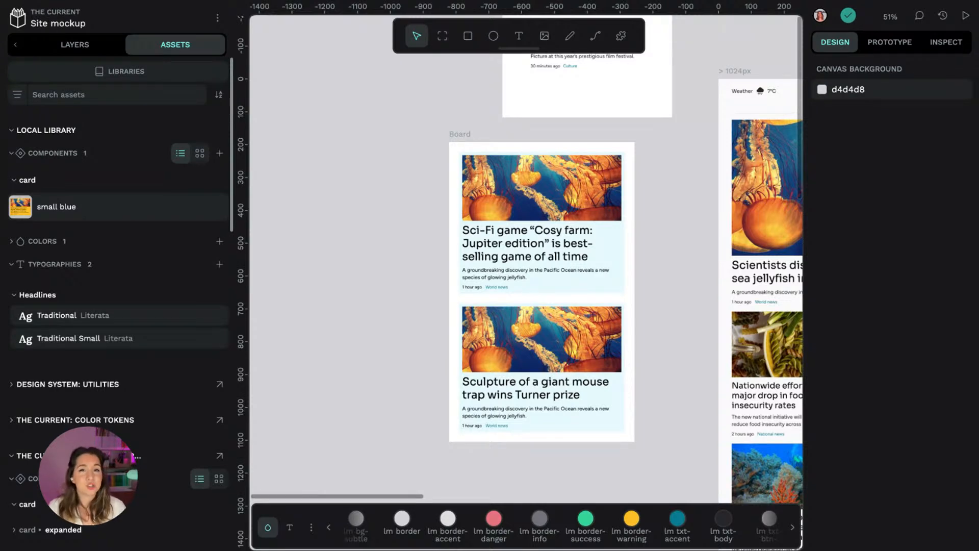
pyautogui.hotkey('alt', 'l')
pyautogui.click(218, 75)
pyautogui.click(46, 140)
pyautogui.doubleClick(46, 143)
pyautogui.write('main co')
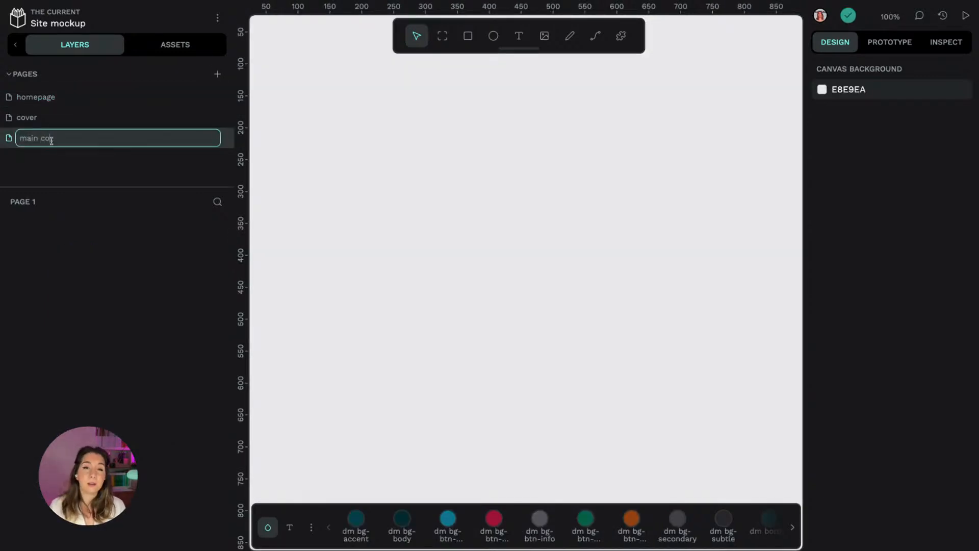
pyautogui.write('mponents')
pyautogui.press('Return')
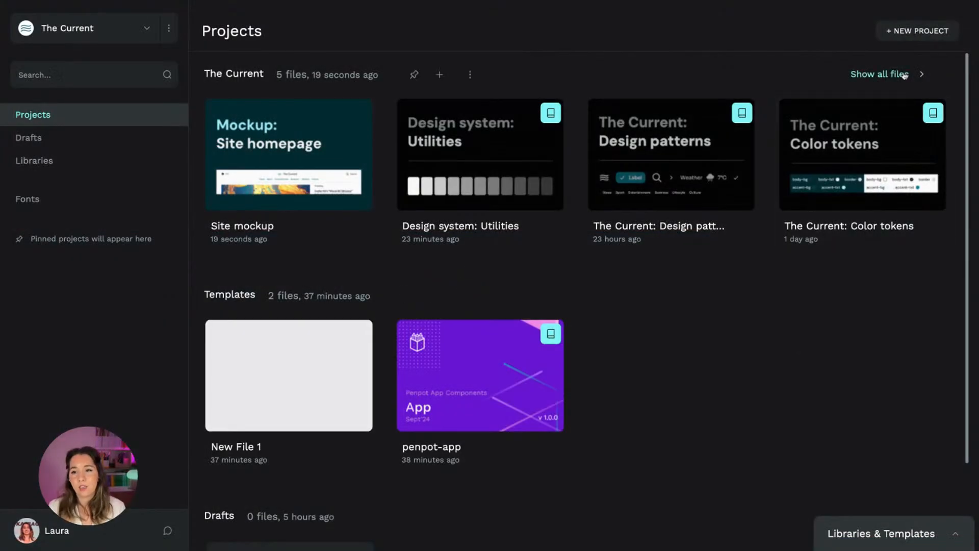
# Step: Create a new file in The Current project and name it "Blue library"
pyautogui.click(876, 74)
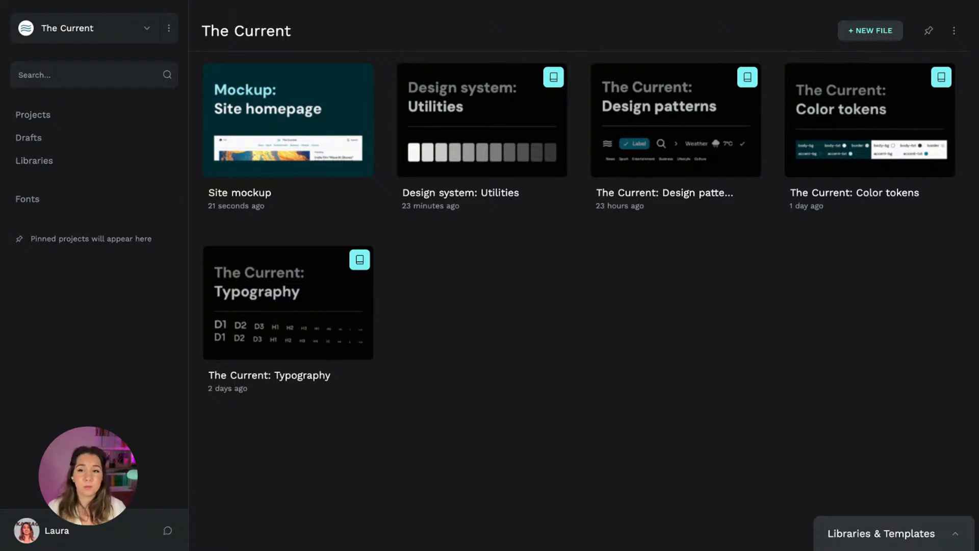
pyautogui.click(870, 30)
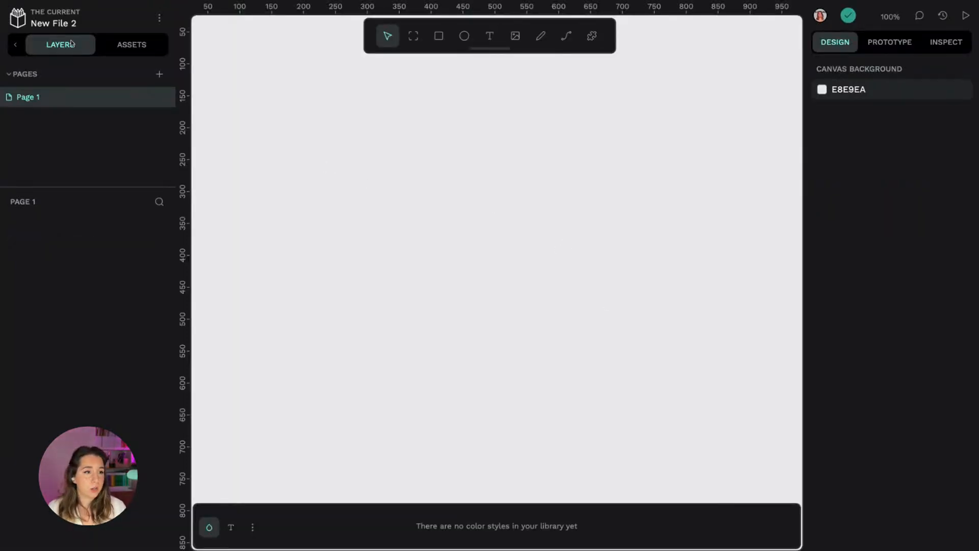
pyautogui.doubleClick(132, 24)
pyautogui.write('Bl')
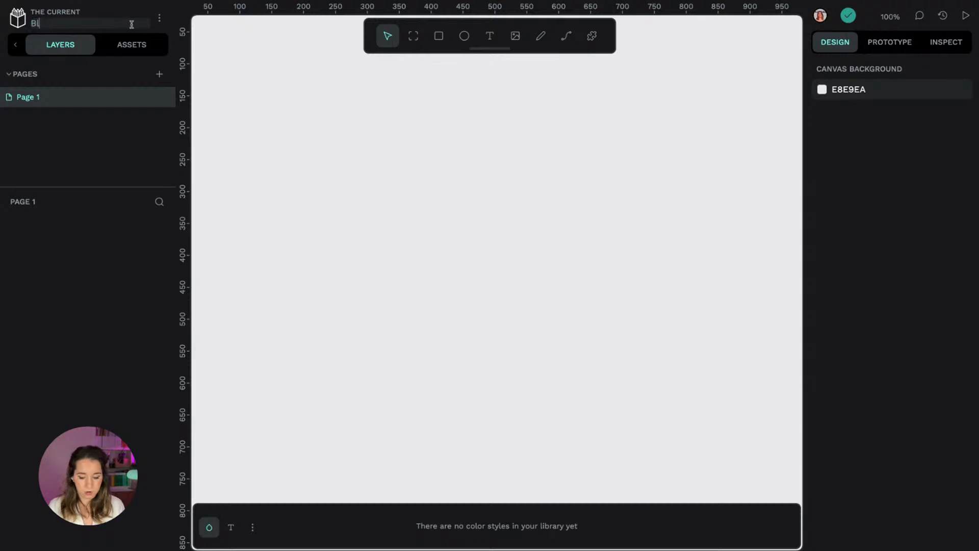
pyautogui.write('ue bli library')
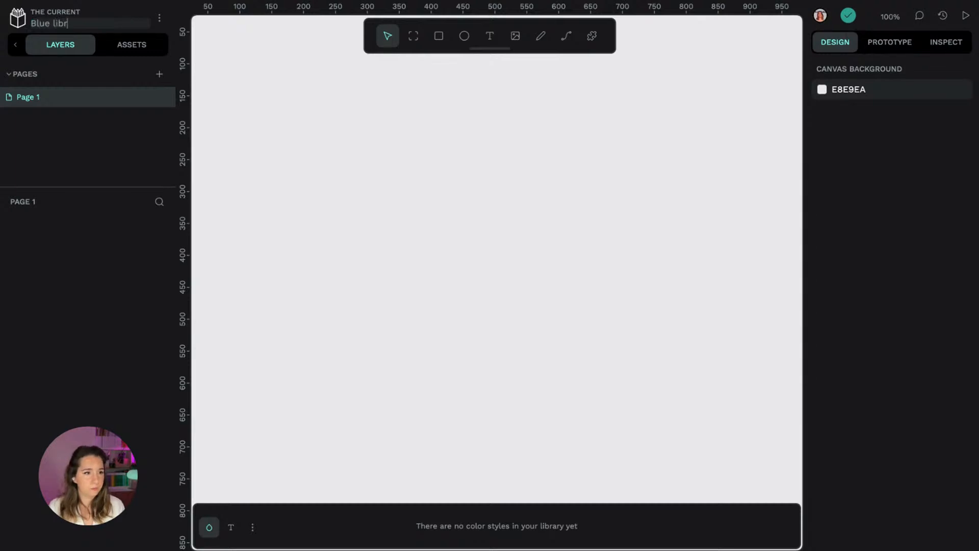
pyautogui.press('Return')
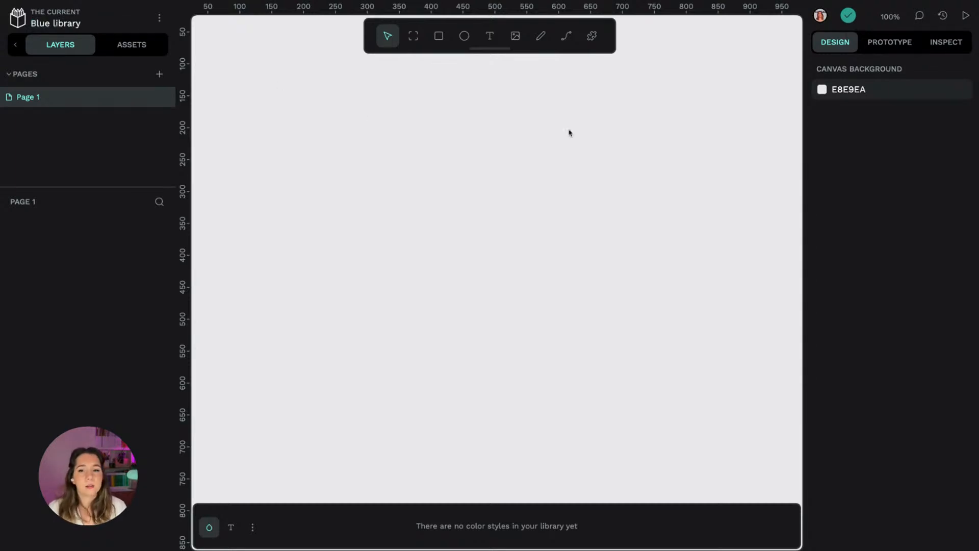
# Step: Draw a circle about 345 by 345 on the empty canvas
pyautogui.click(463, 36)
pyautogui.moveTo(347, 146); pyautogui.dragTo(567, 365)
pyautogui.click(712, 251)
pyautogui.click(476, 222)
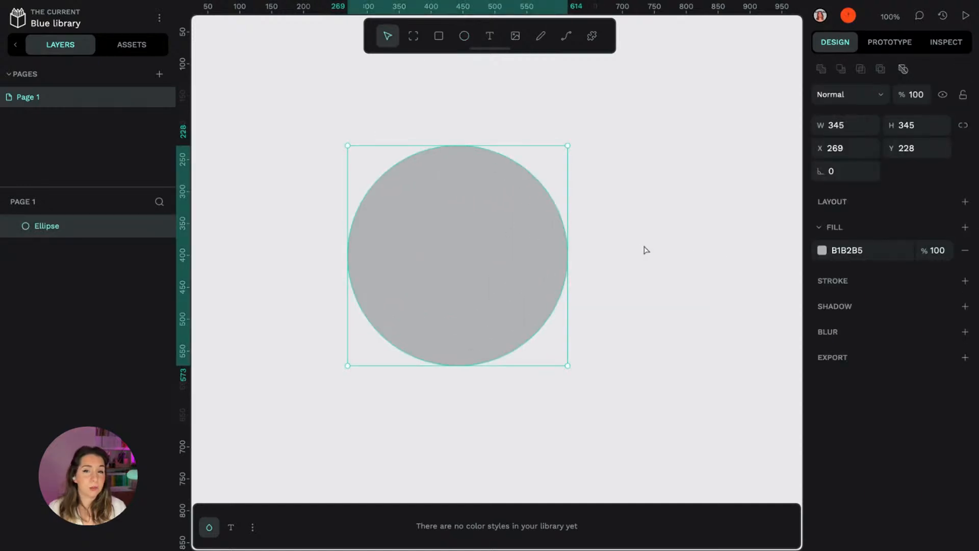
# Step: Fill the circle with the dark blue #113397 and save that color to the file library
pyautogui.click(821, 250)
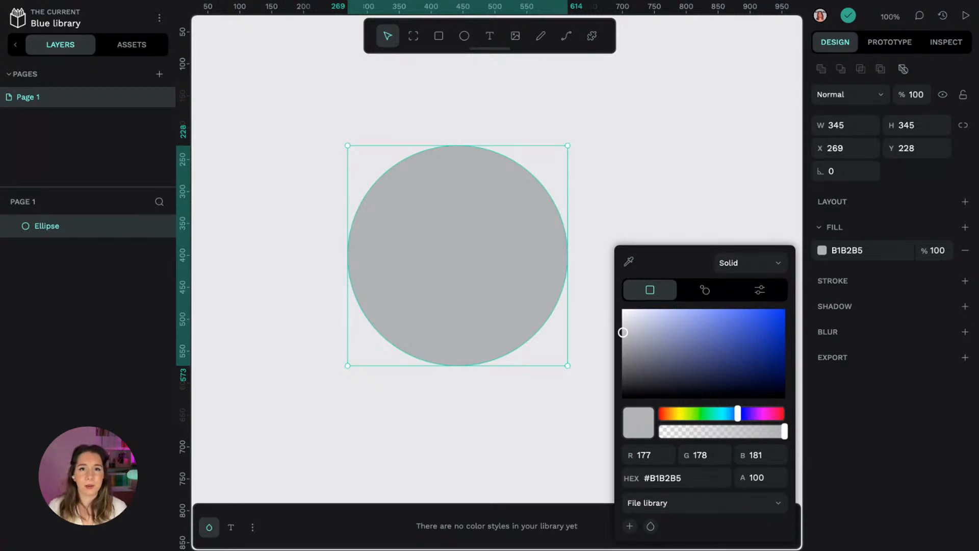
pyautogui.click(729, 350)
pyautogui.moveTo(729, 350); pyautogui.dragTo(763, 342)
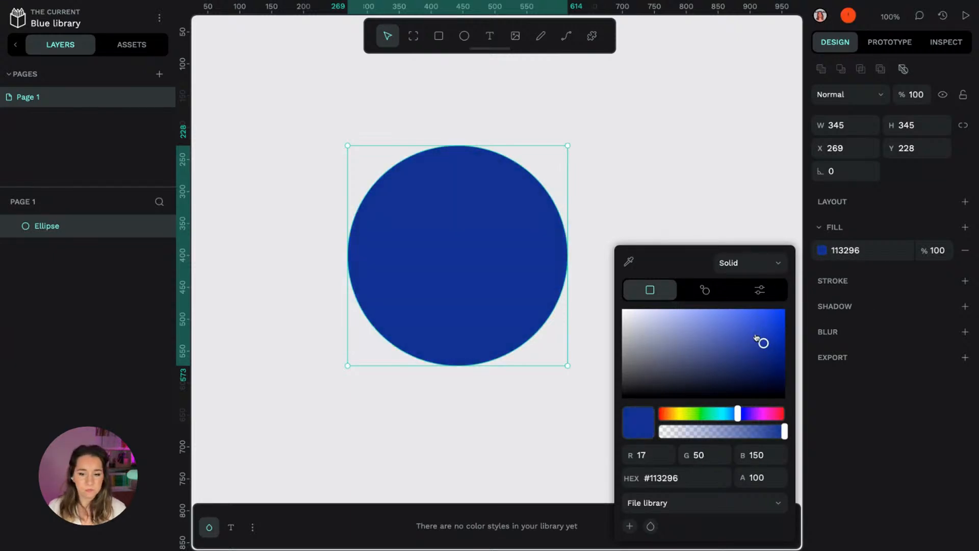
pyautogui.click(628, 527)
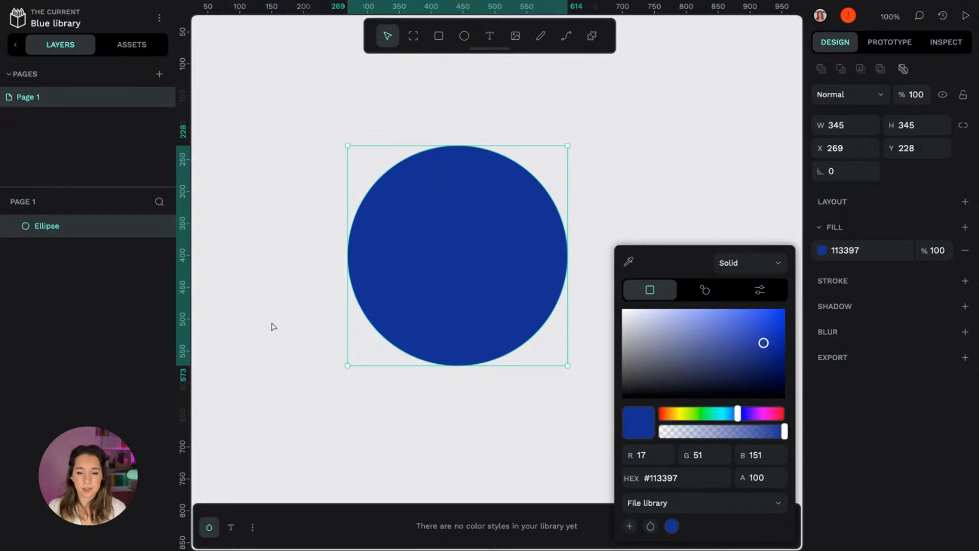
# Step: Rename the saved library color "Special blue" and delete the circle from the canvas
pyautogui.click(146, 50)
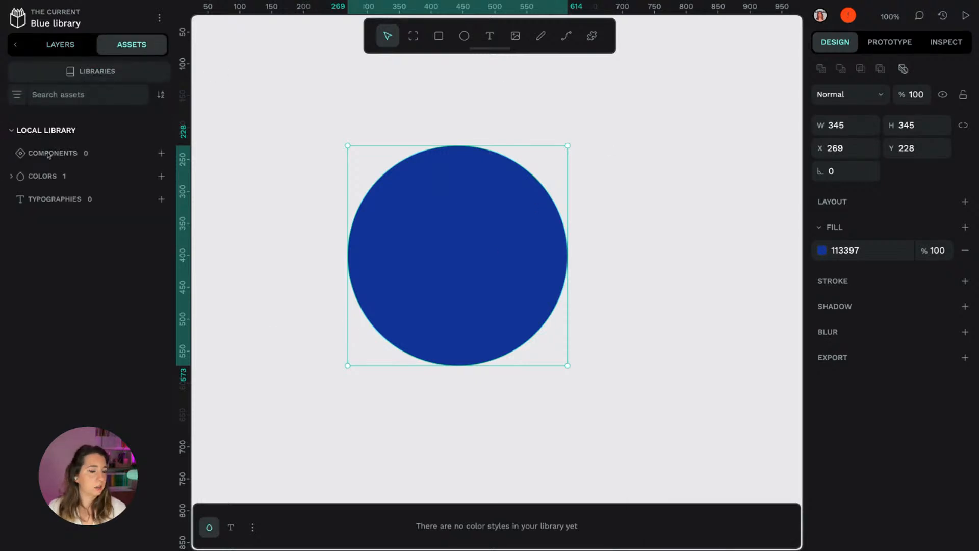
pyautogui.click(43, 176)
pyautogui.write('S')
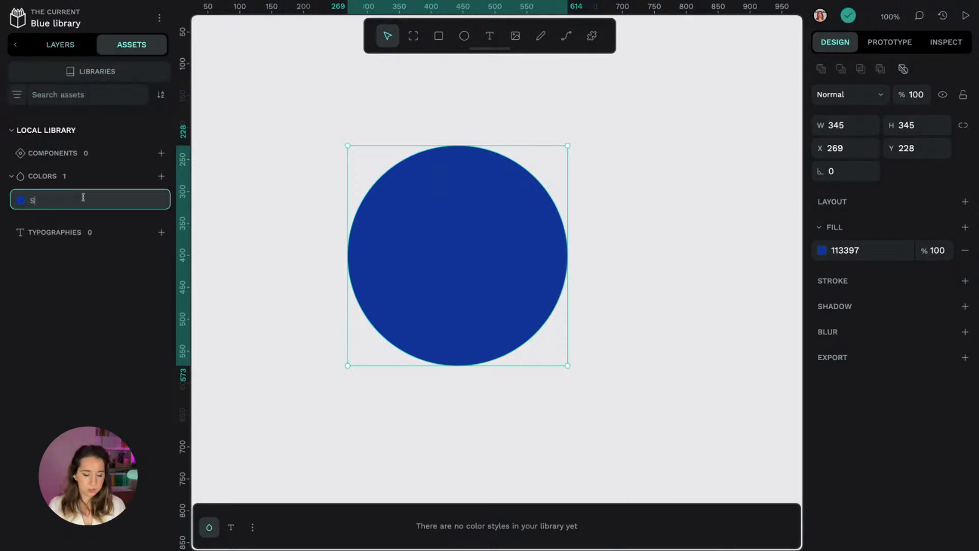
pyautogui.write('pecial blue')
pyautogui.press('Return')
pyautogui.press('Delete')
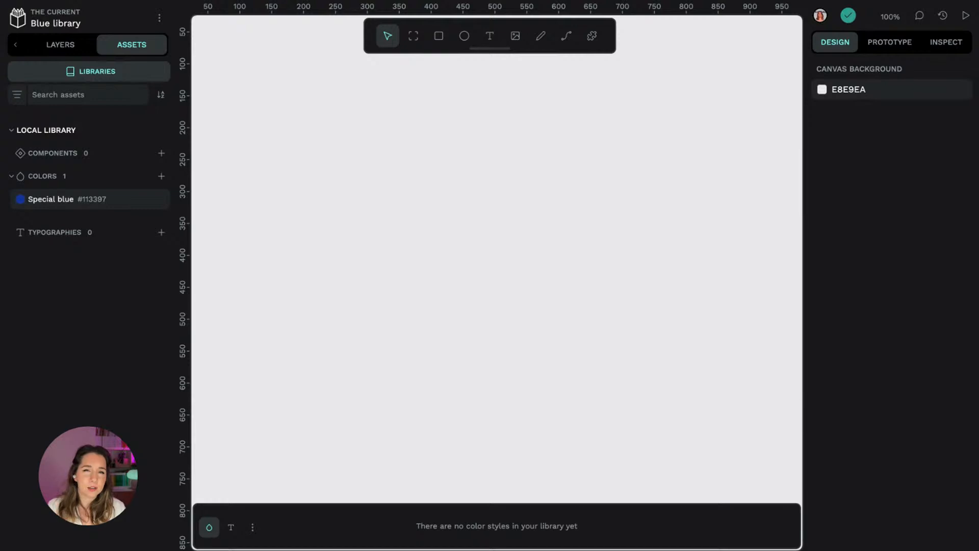
# Step: Publish the Blue library file as a shared library
pyautogui.click(100, 72)
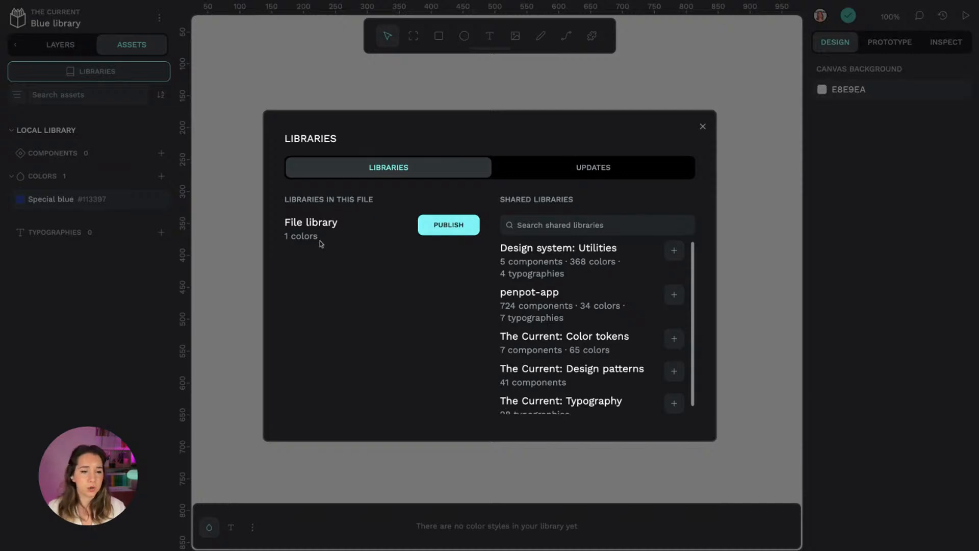
pyautogui.click(441, 234)
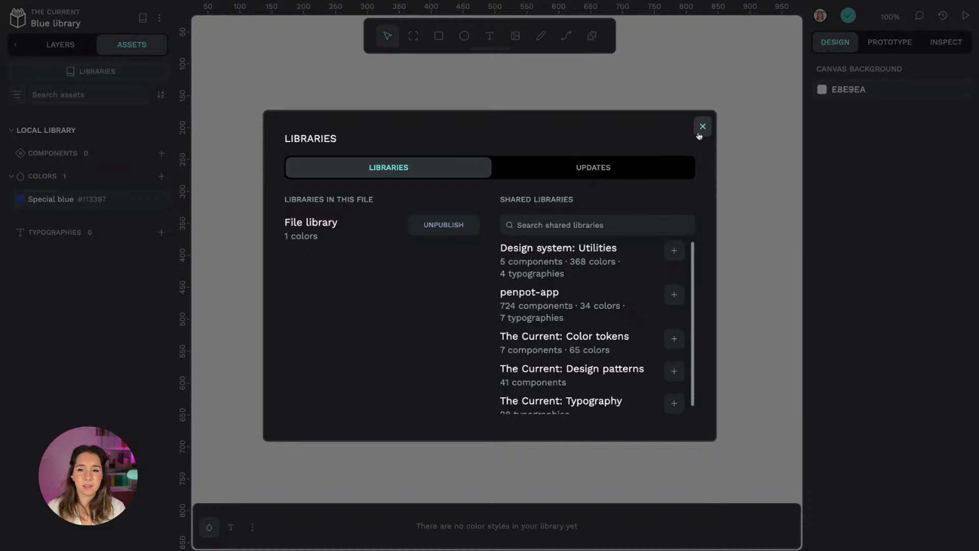
pyautogui.click(702, 127)
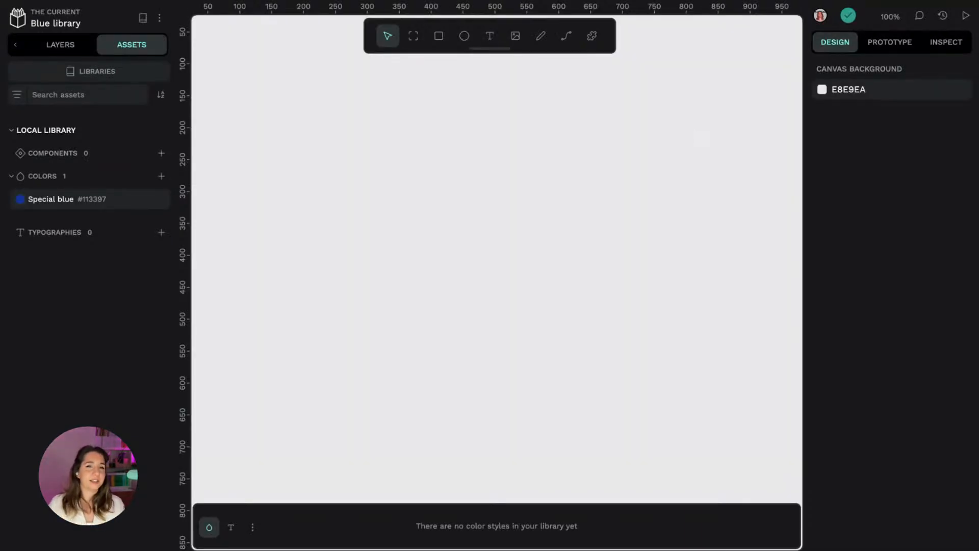
# Step: Open the Site mockup file and connect the shared Blue library to it
pyautogui.click(12, 20)
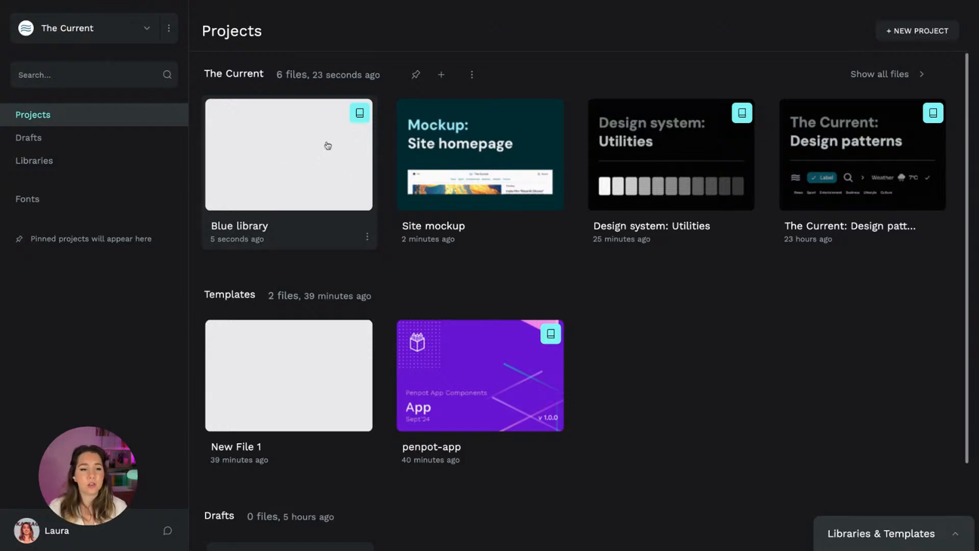
pyautogui.doubleClick(487, 148)
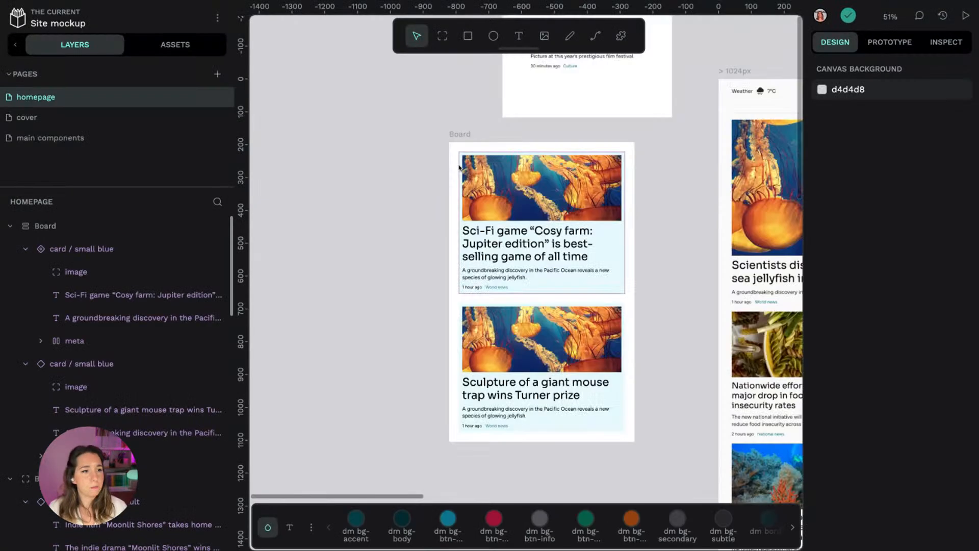
pyautogui.click(164, 51)
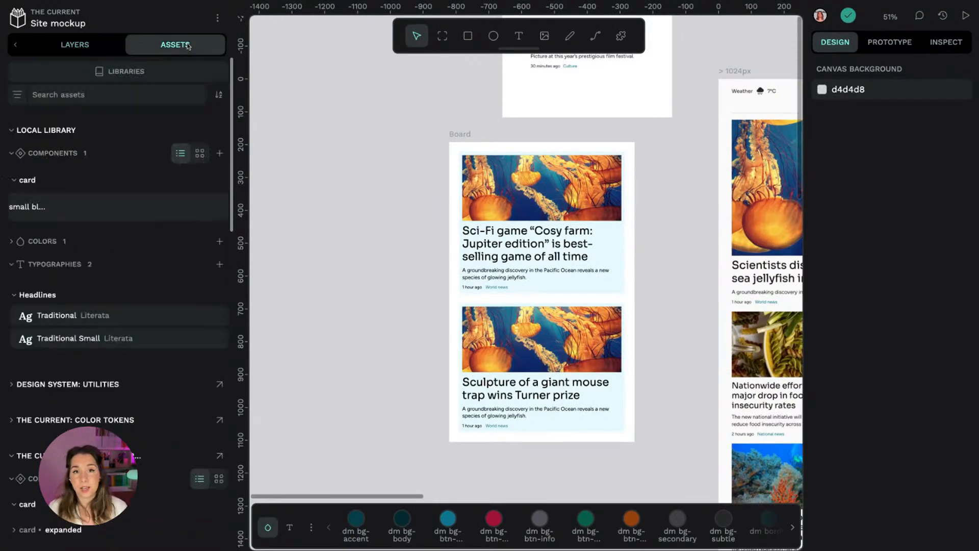
pyautogui.click(132, 76)
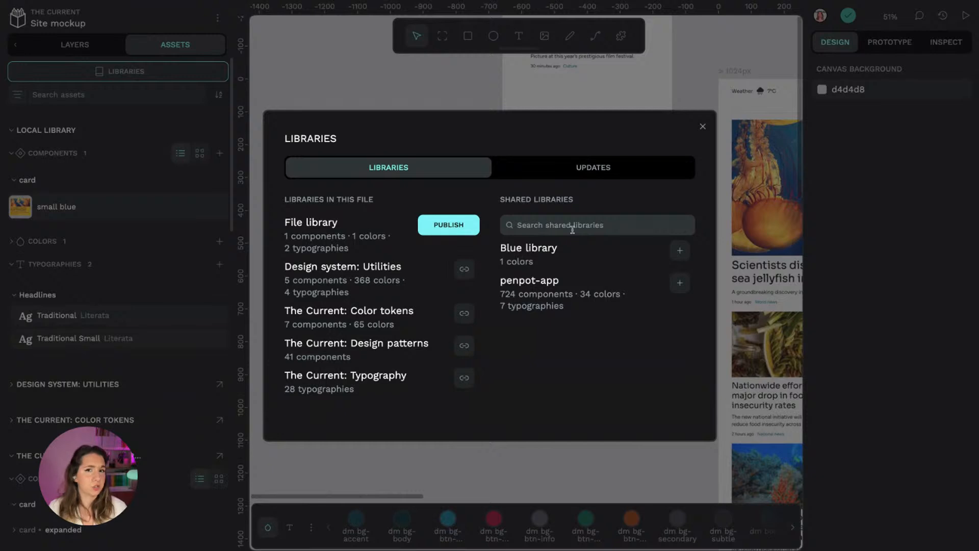
pyautogui.click(678, 249)
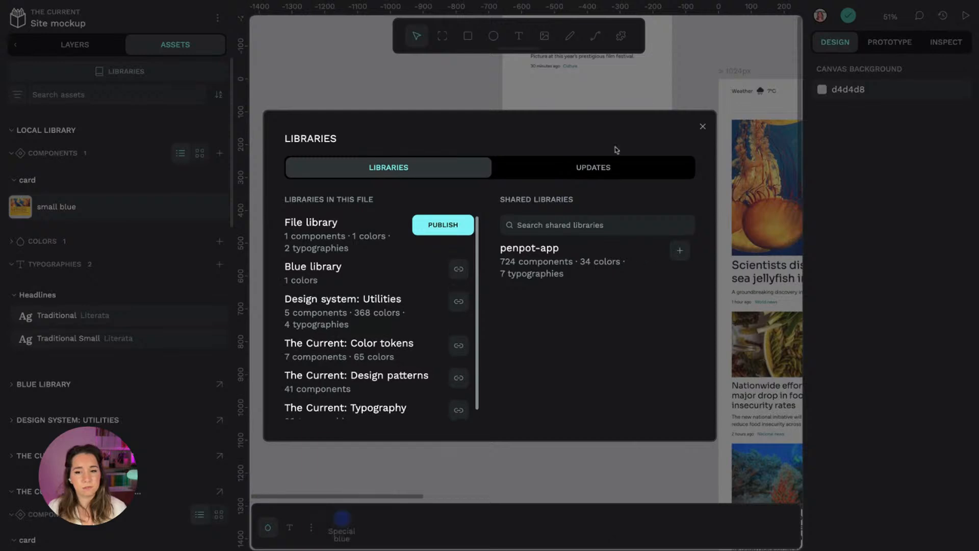
pyautogui.click(702, 126)
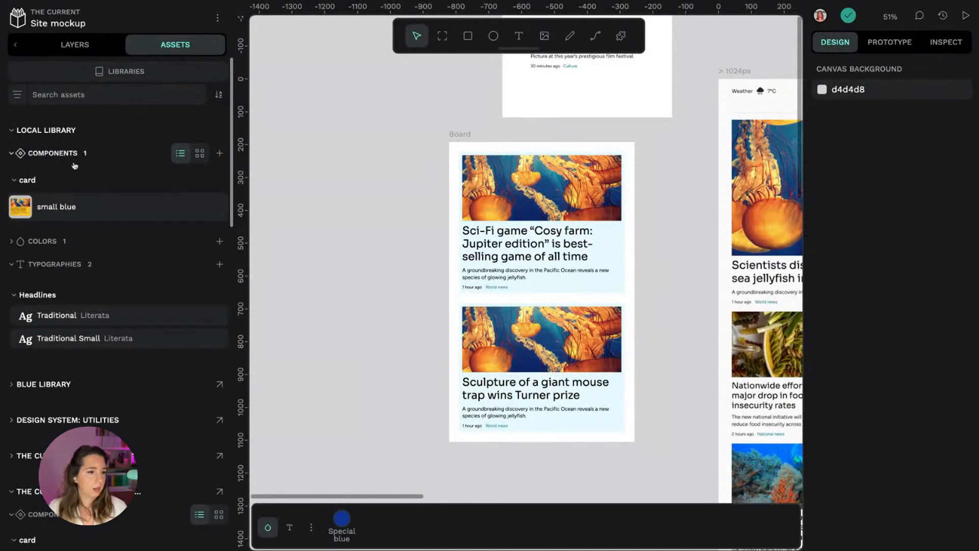
# Step: Apply the Special blue color from the Blue library to the headline of the first small blue card
pyautogui.click(12, 131)
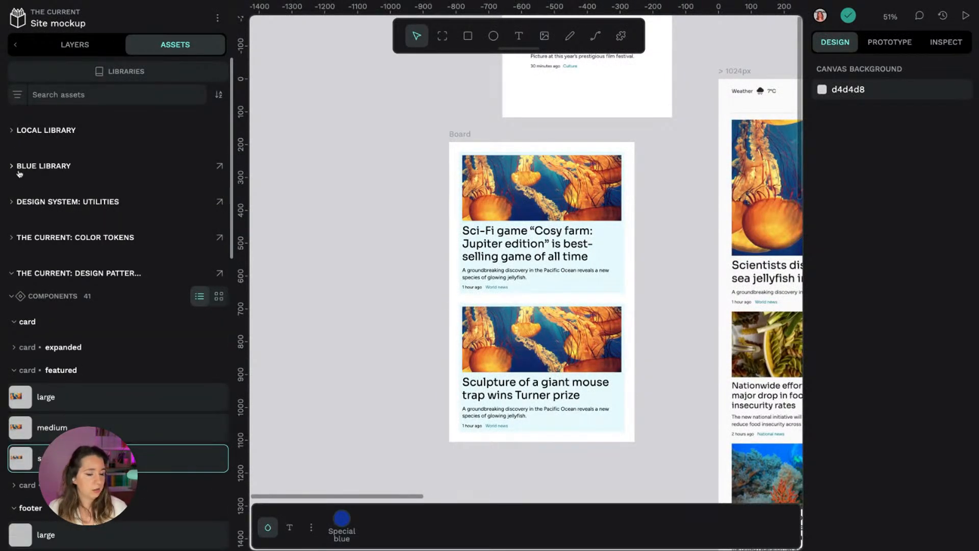
pyautogui.click(39, 171)
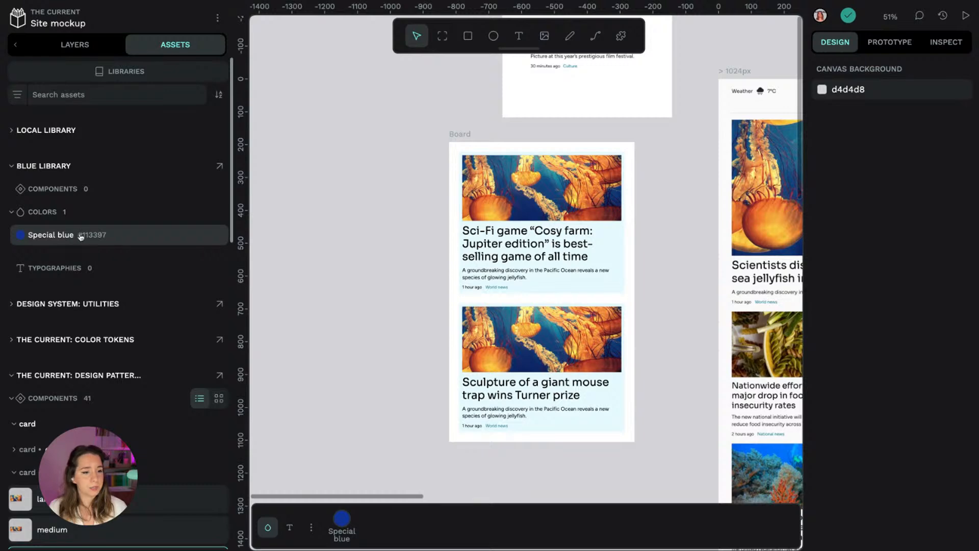
pyautogui.scroll(3, 399, 230)
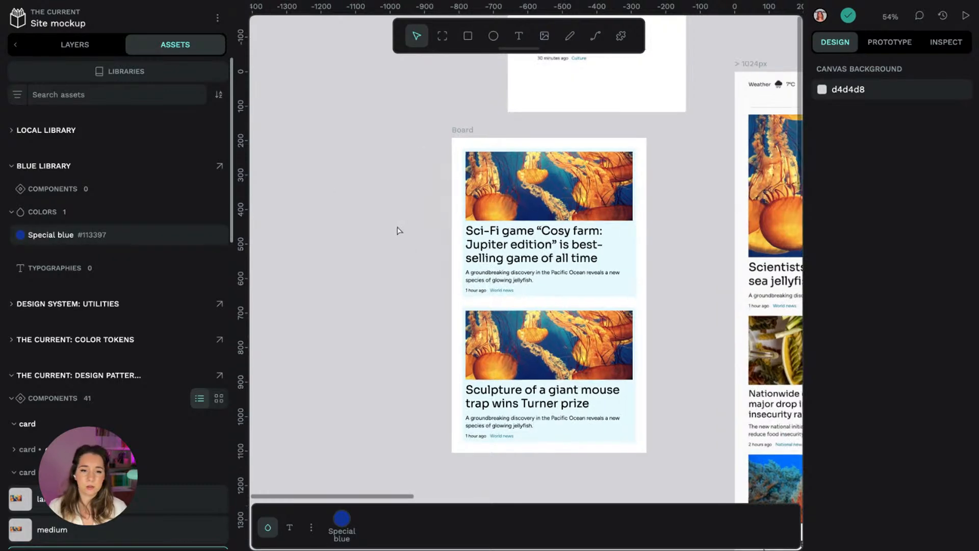
pyautogui.hscroll(3, 403, 245)
pyautogui.scroll(-1, 402, 244)
pyautogui.click(476, 232)
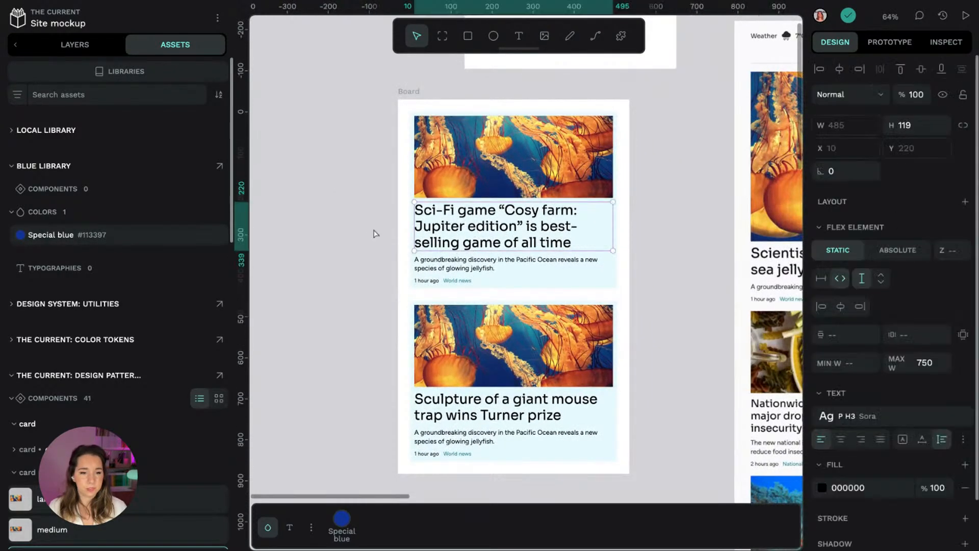
pyautogui.click(71, 239)
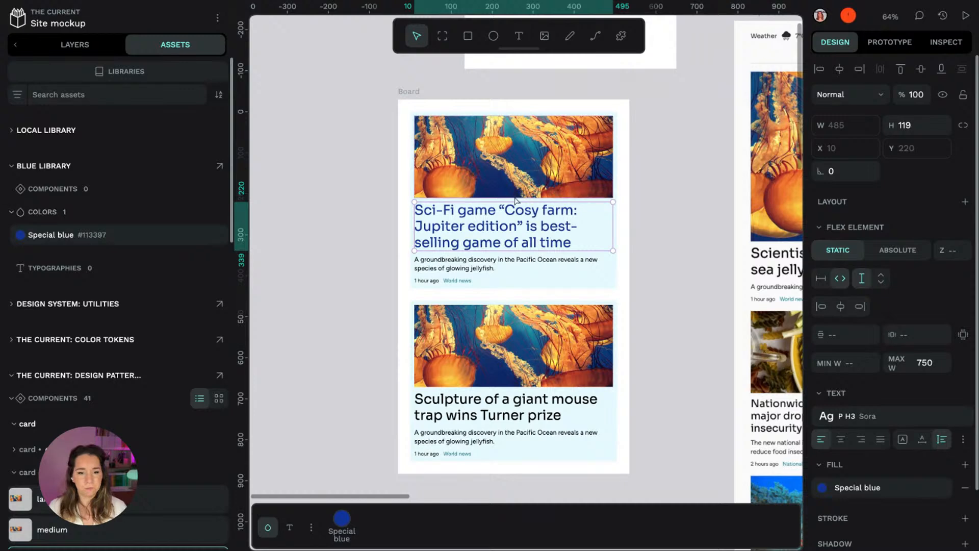
pyautogui.click(376, 195)
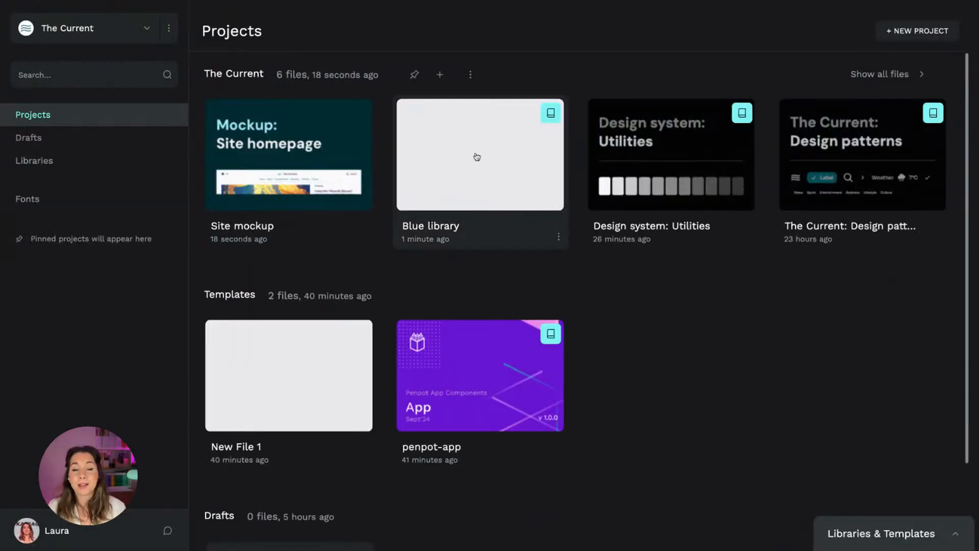
# Step: Open the Blue library file and change its Special blue color to #1270c6, saving the color style
pyautogui.doubleClick(478, 162)
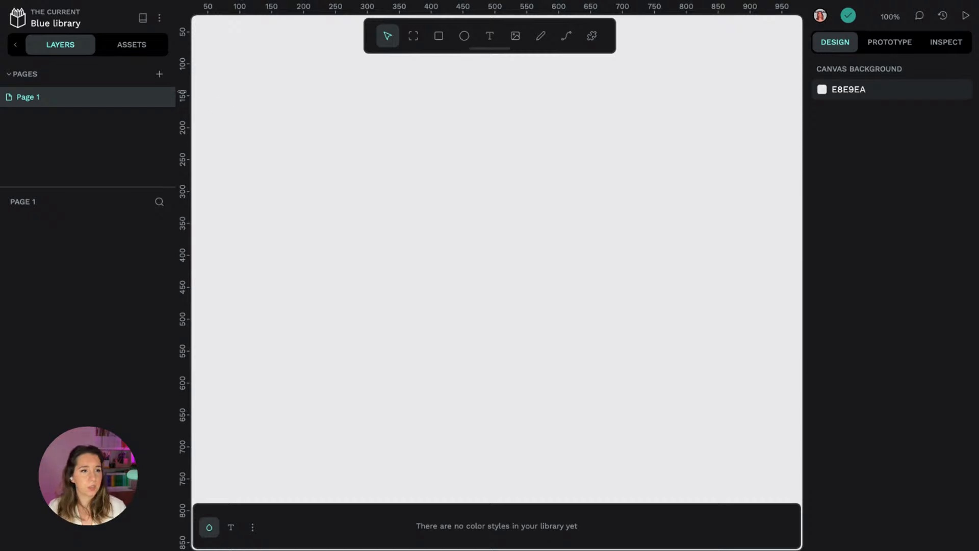
pyautogui.click(137, 51)
pyautogui.rightClick(91, 203)
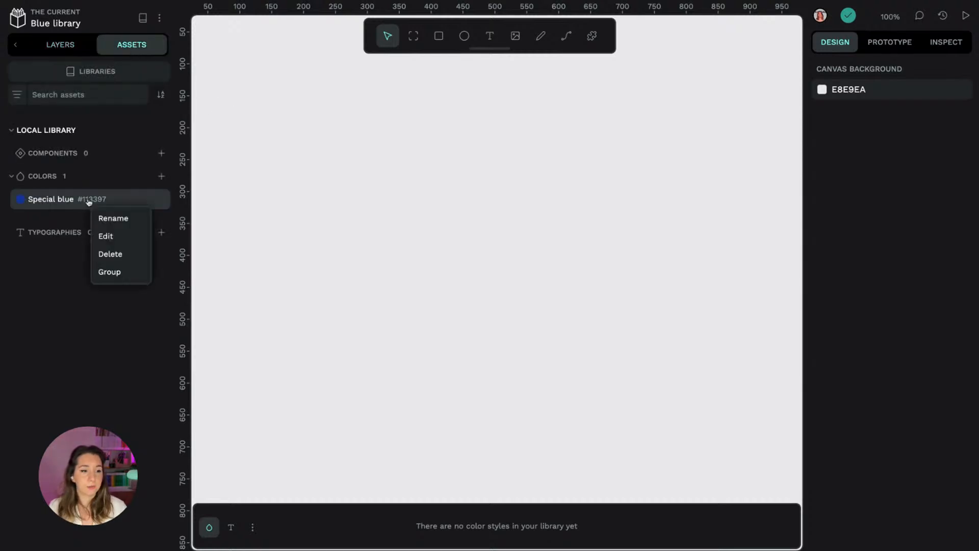
pyautogui.click(122, 237)
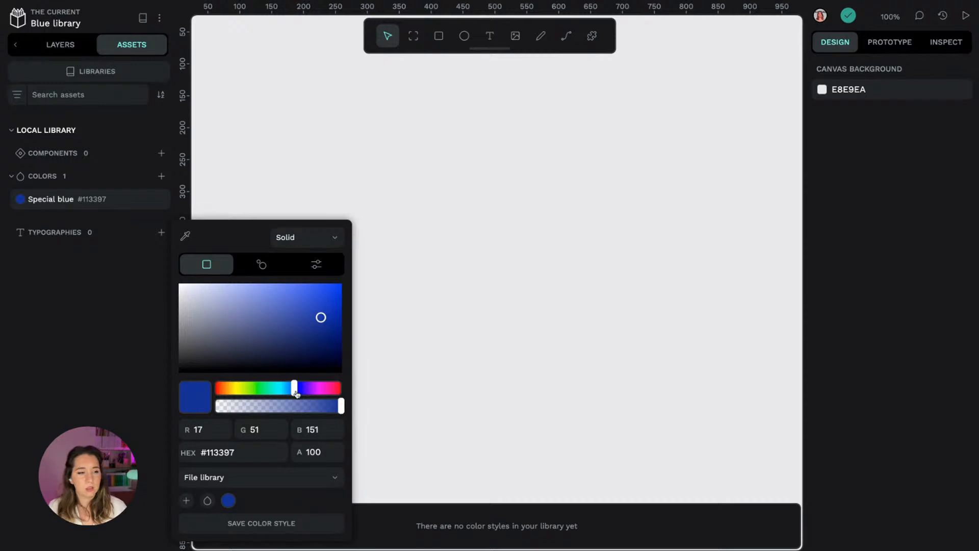
pyautogui.moveTo(295, 388); pyautogui.dragTo(288, 388)
pyautogui.moveTo(316, 321); pyautogui.dragTo(324, 301)
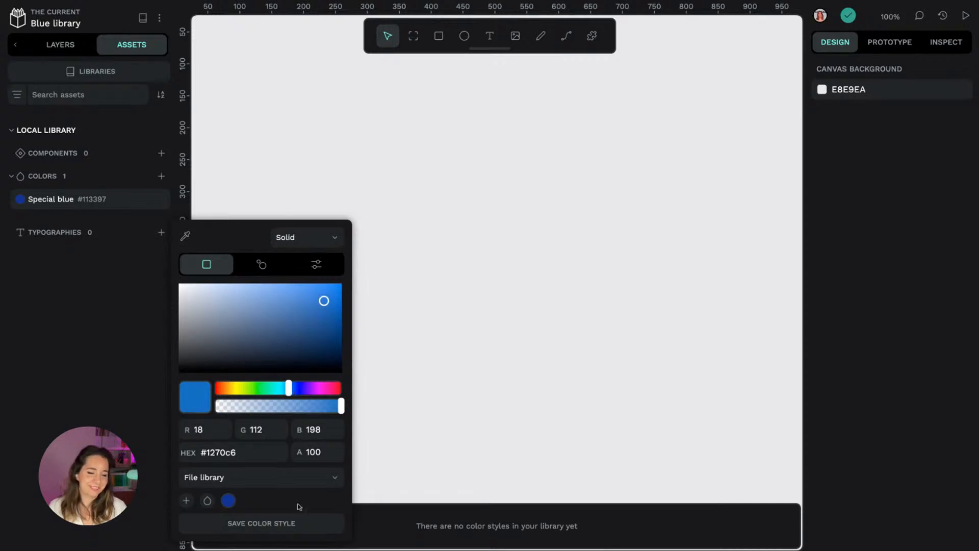
pyautogui.click(261, 523)
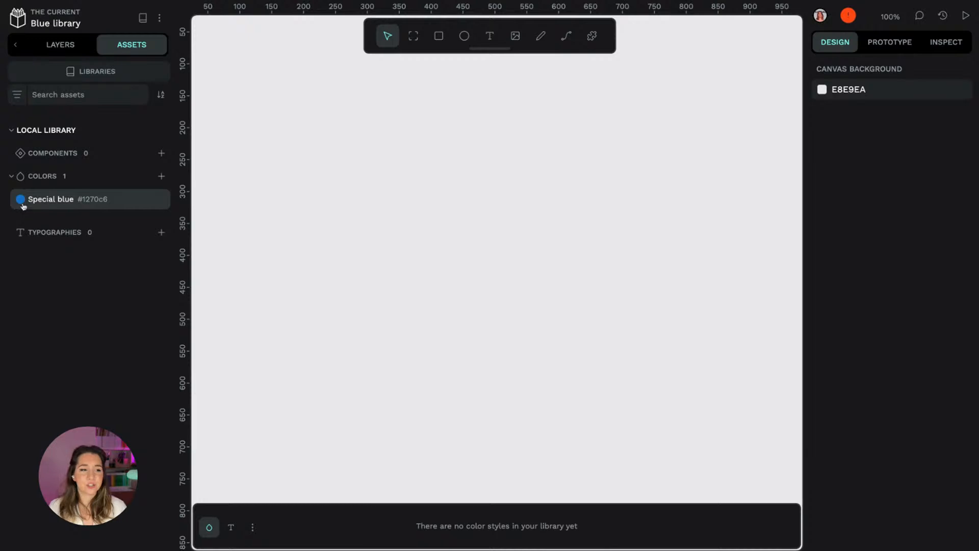
# Step: Return to the Site mockup file, review the shared library updates and apply the Blue library's Special blue update
pyautogui.click(13, 21)
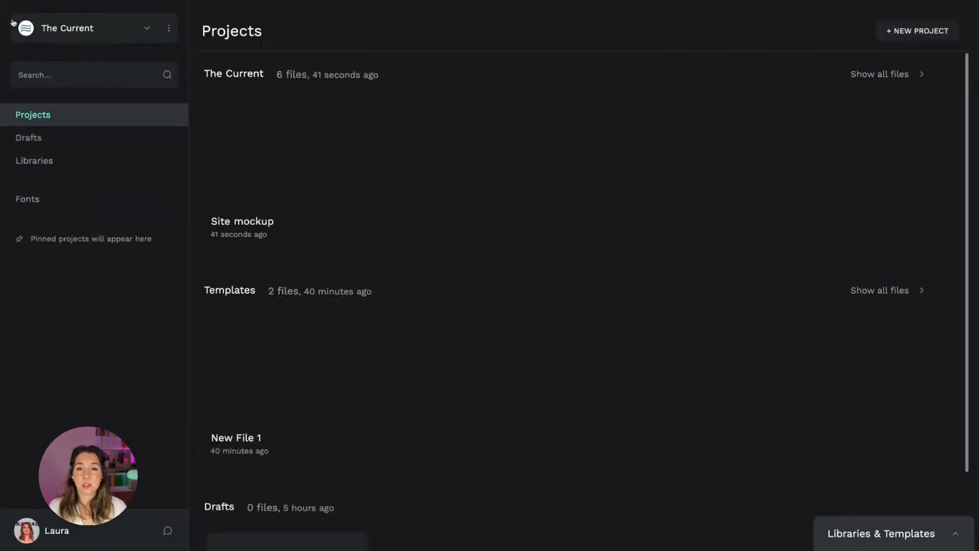
pyautogui.doubleClick(487, 146)
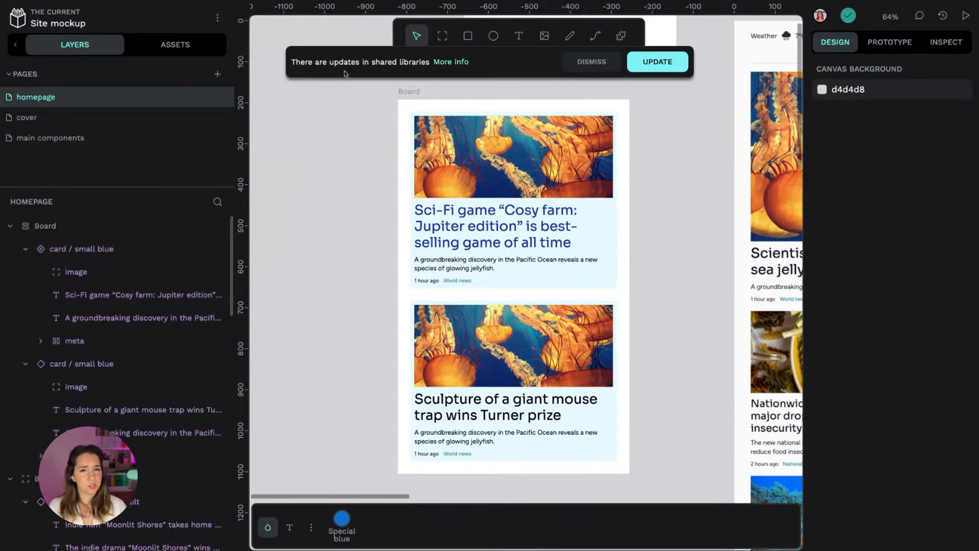
pyautogui.click(456, 63)
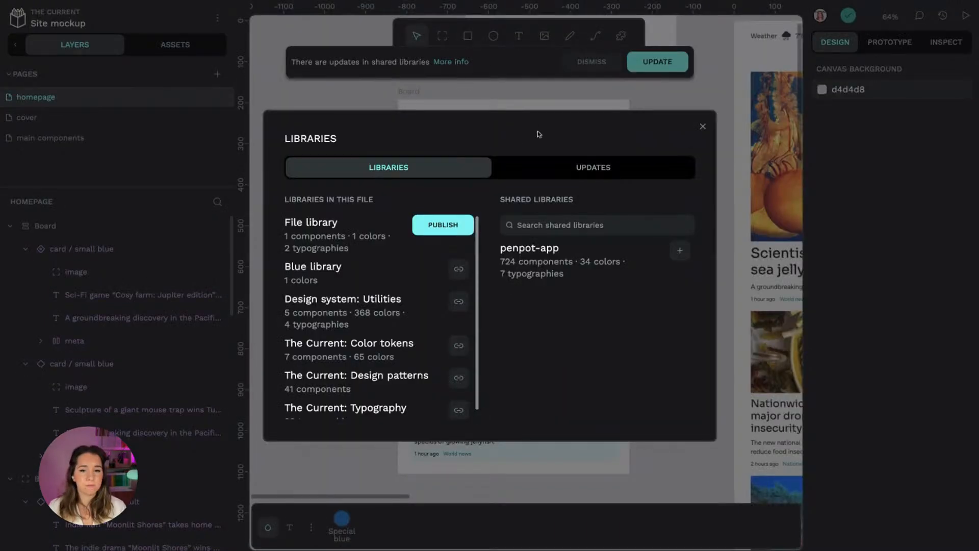
pyautogui.click(605, 168)
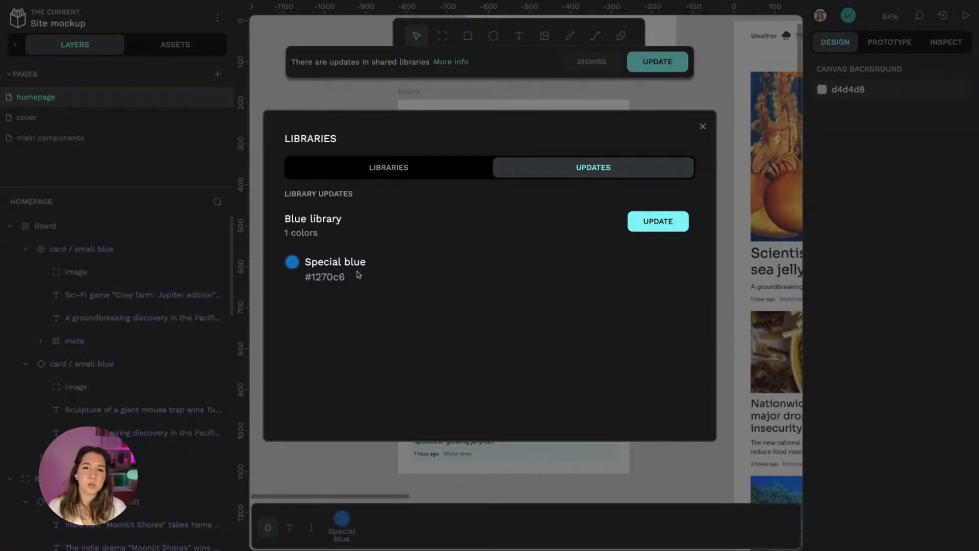
pyautogui.click(658, 221)
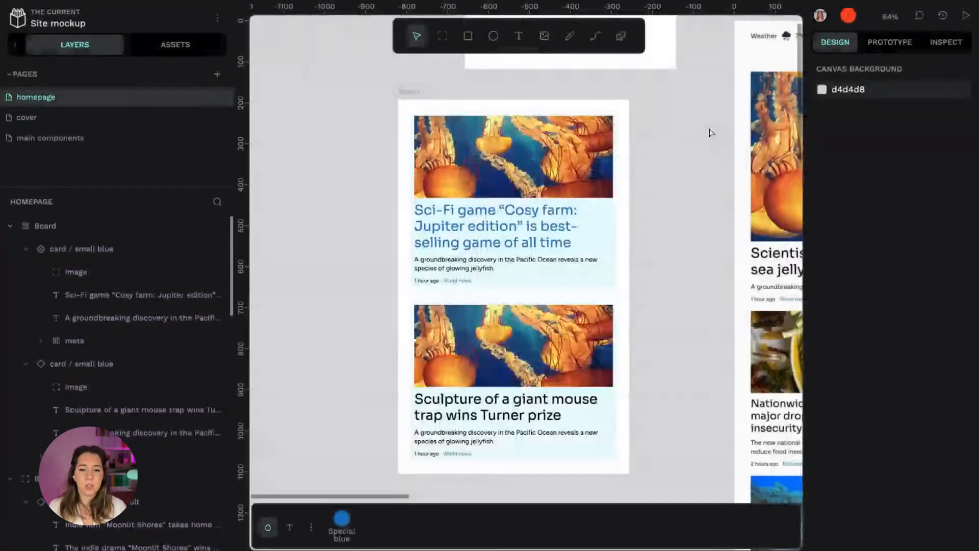
pyautogui.click(703, 126)
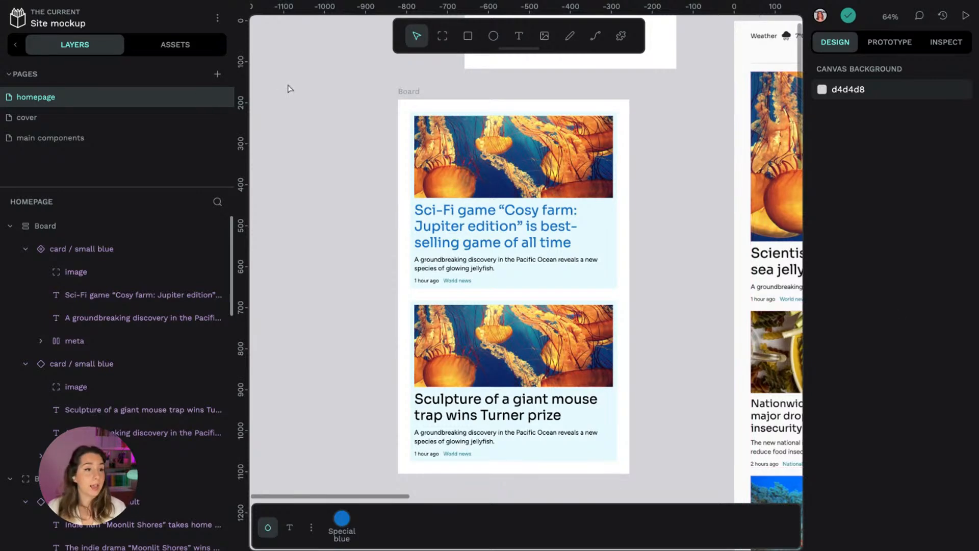
# Step: Open the Blue library file and connect the Design system: Utilities shared library to it
pyautogui.click(15, 19)
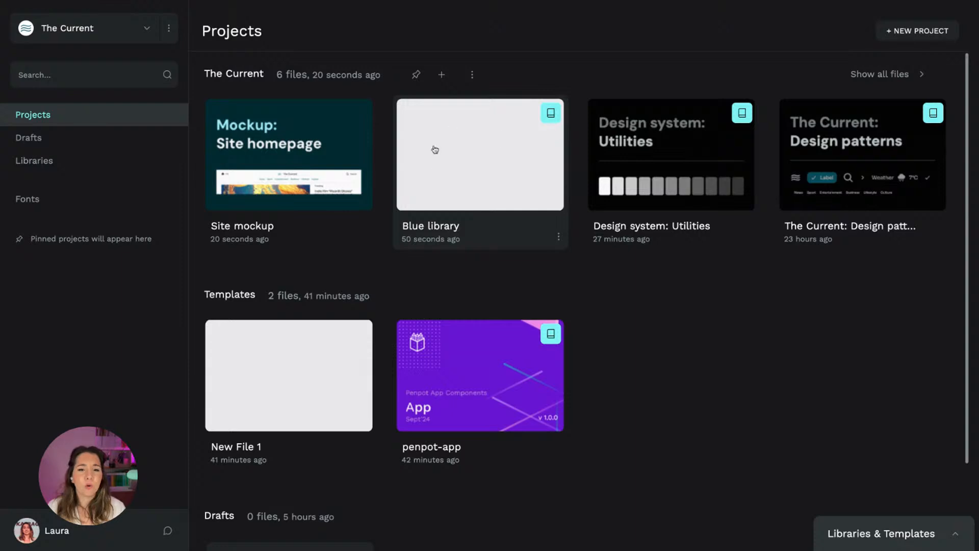
pyautogui.doubleClick(530, 158)
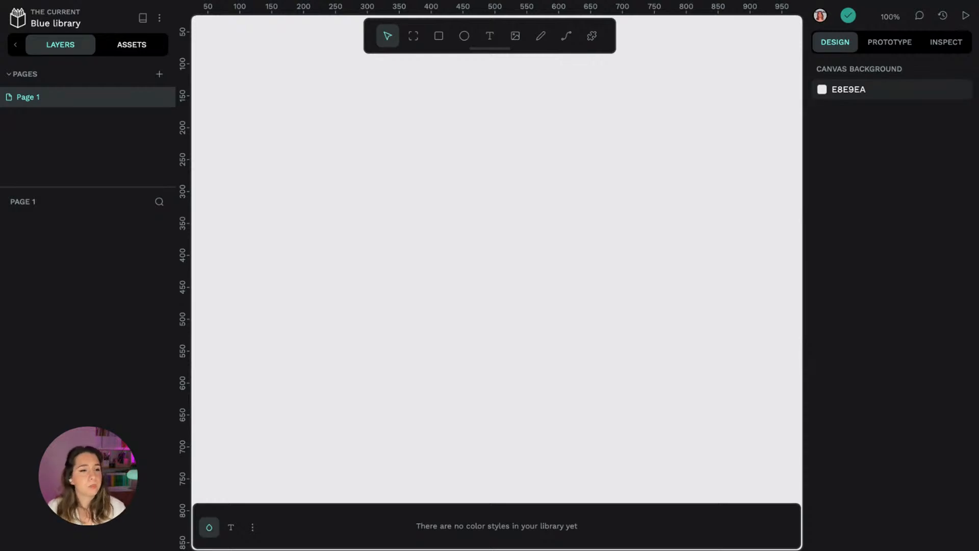
pyautogui.click(132, 45)
pyautogui.click(96, 73)
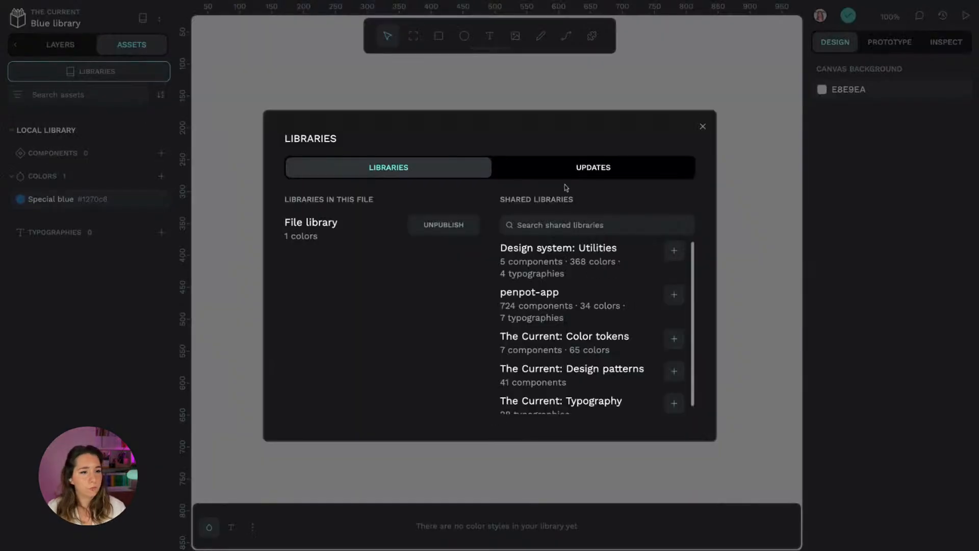
pyautogui.click(674, 250)
pyautogui.click(702, 127)
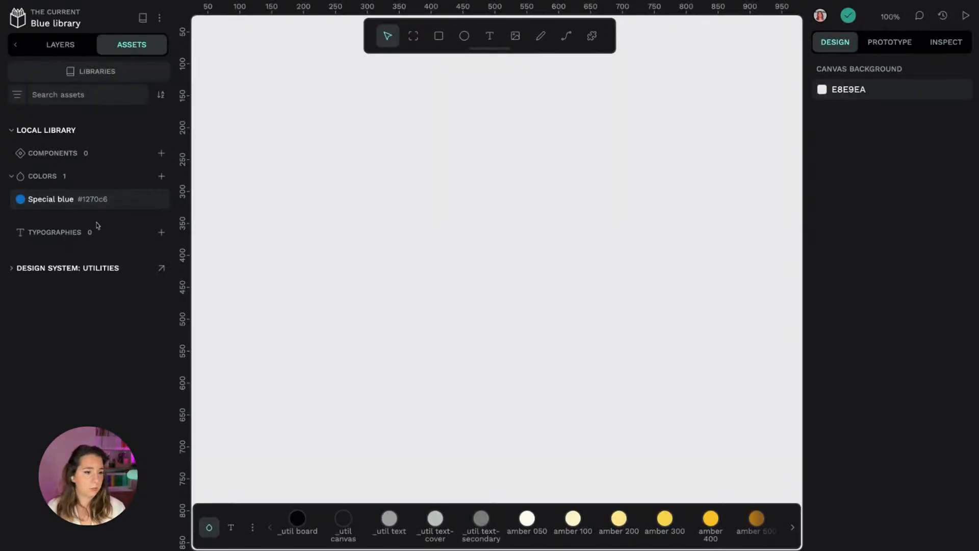
# Step: Place the Cover component from the Design system: Utilities library on the empty canvas
pyautogui.click(19, 274)
pyautogui.scroll(-1, 133, 322)
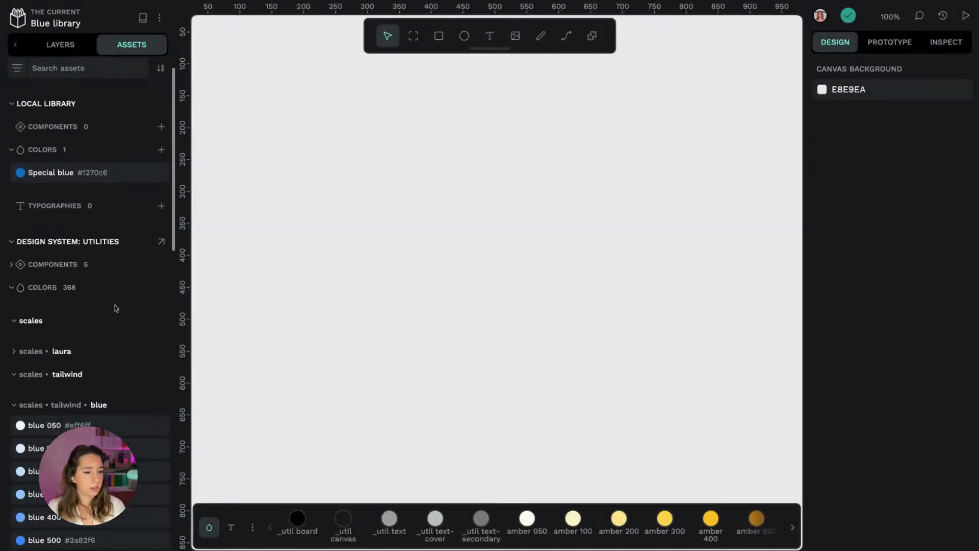
pyautogui.click(65, 265)
pyautogui.click(72, 339)
pyautogui.scroll(-3, 443, 244)
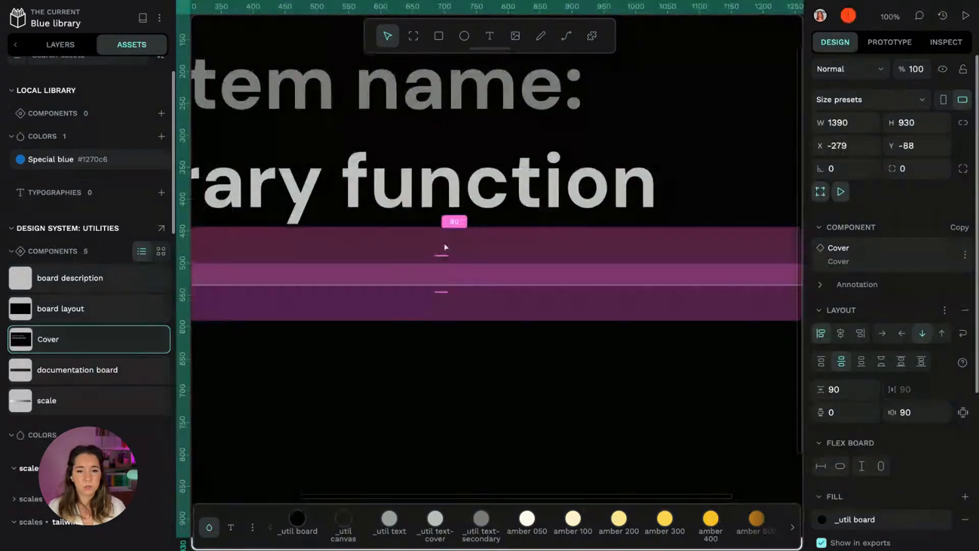
pyautogui.scroll(-3, 584, 329)
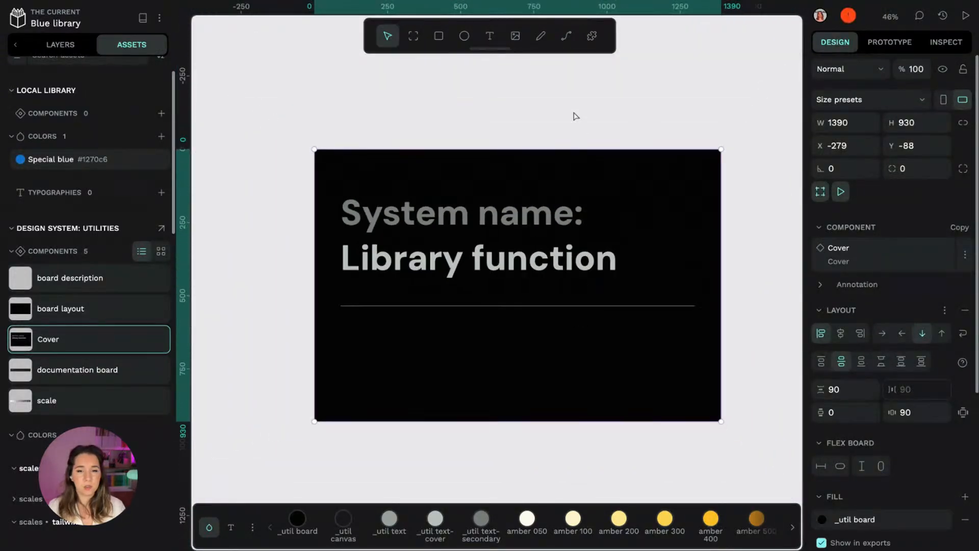
pyautogui.click(575, 116)
# Step: Change the cover's first title line to "Blue library:"
pyautogui.click(433, 225)
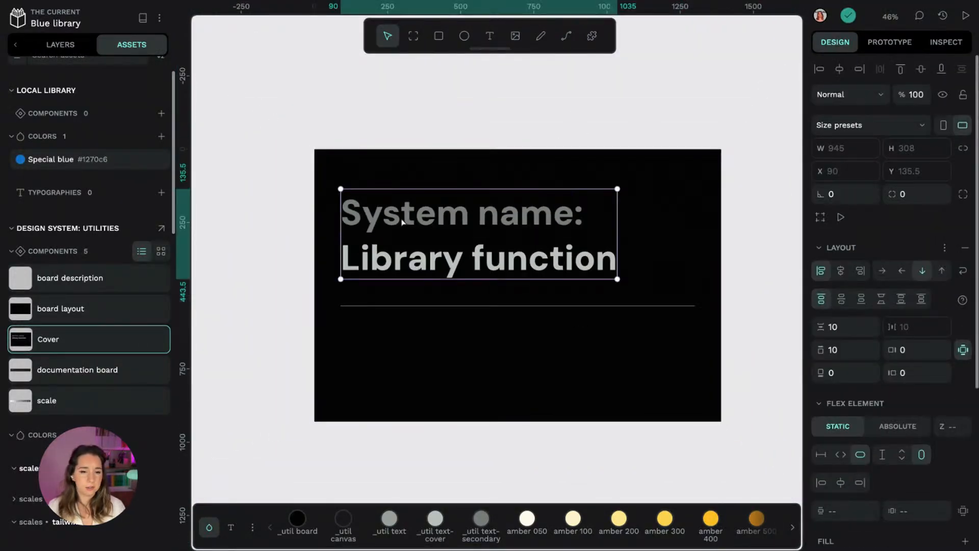
pyautogui.doubleClick(407, 221)
pyautogui.doubleClick(402, 214)
pyautogui.click(575, 219)
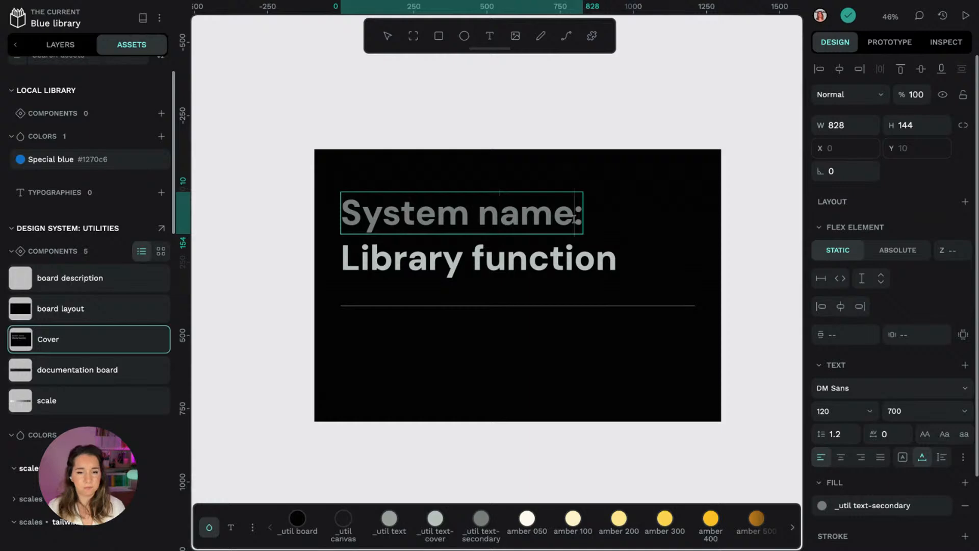
pyautogui.hotkey('shift', 'Home')
pyautogui.write('Blue ')
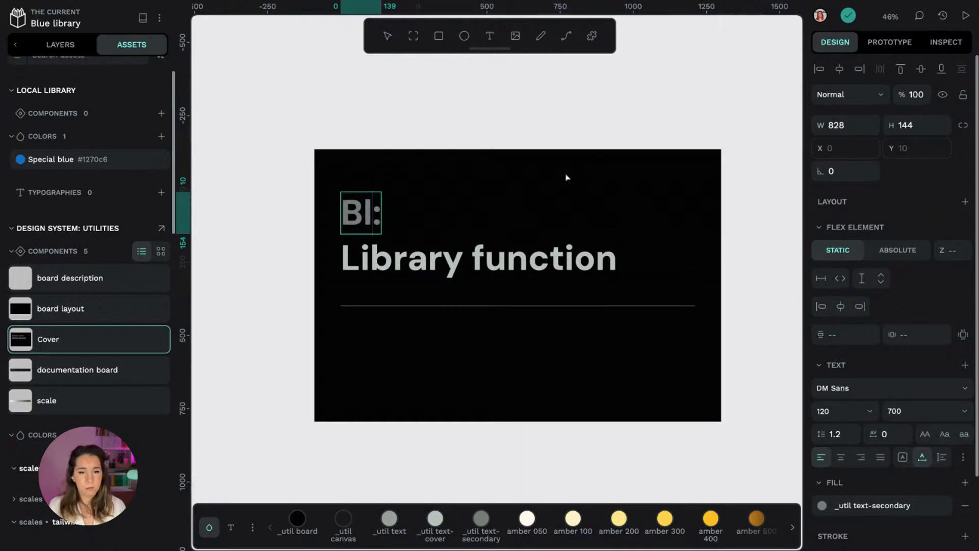
pyautogui.write('library')
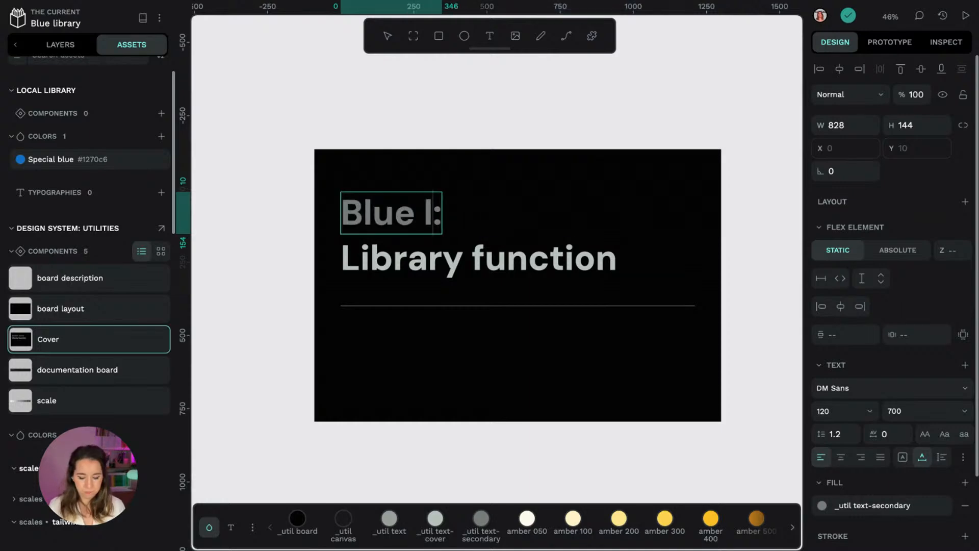
# Step: Replace the cover's second title line with "Special colors"
pyautogui.doubleClick(484, 264)
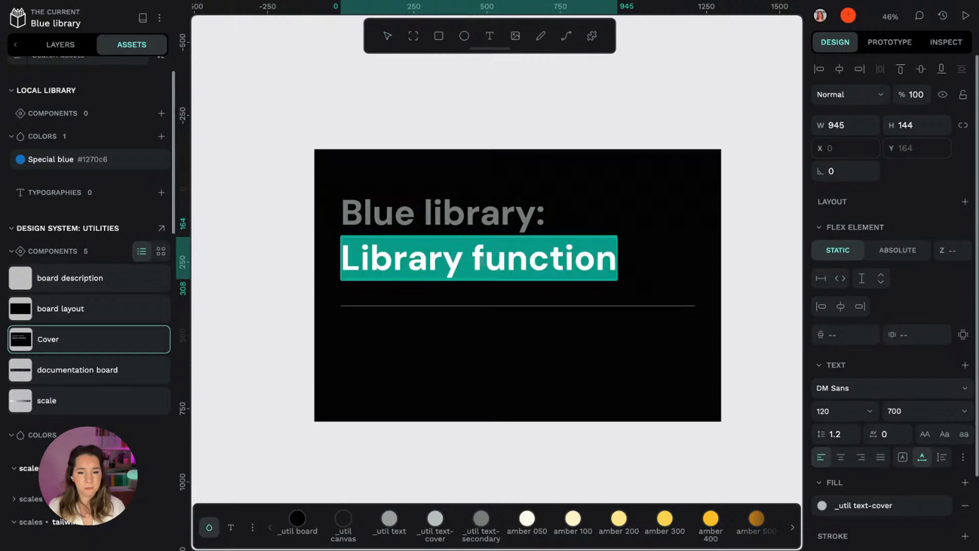
pyautogui.write('Special colors')
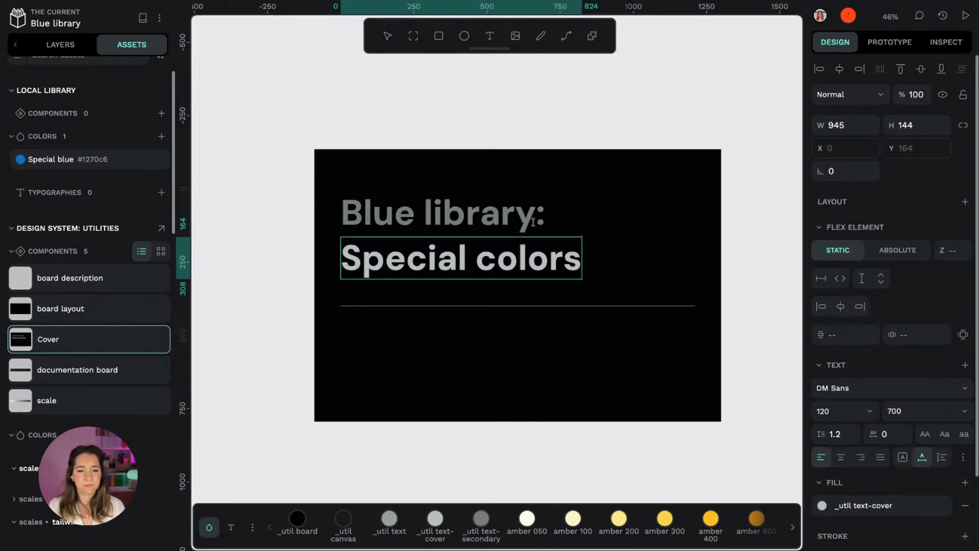
pyautogui.press('Escape')
pyautogui.press('Escape')
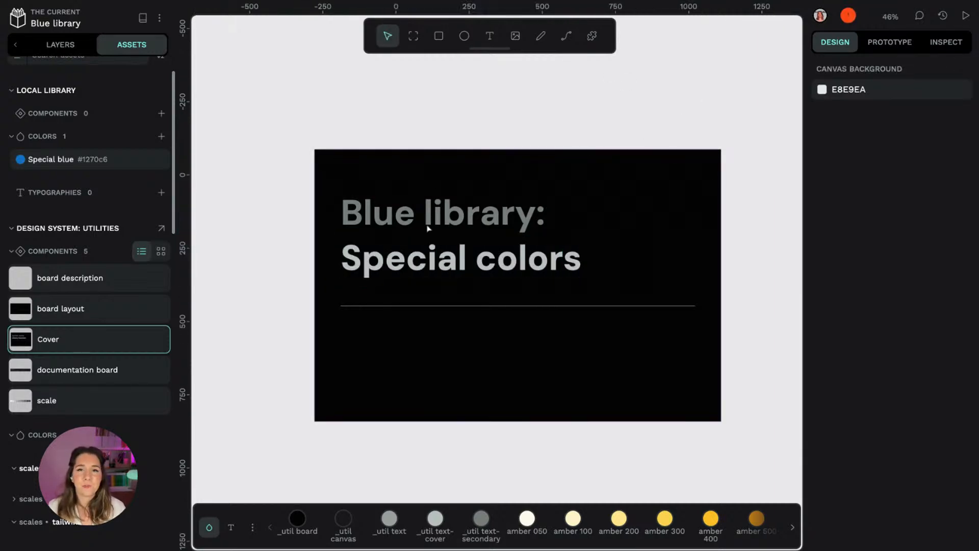
# Step: Set the Cover board as the Blue library file's thumbnail and show the page's layers
pyautogui.click(335, 159)
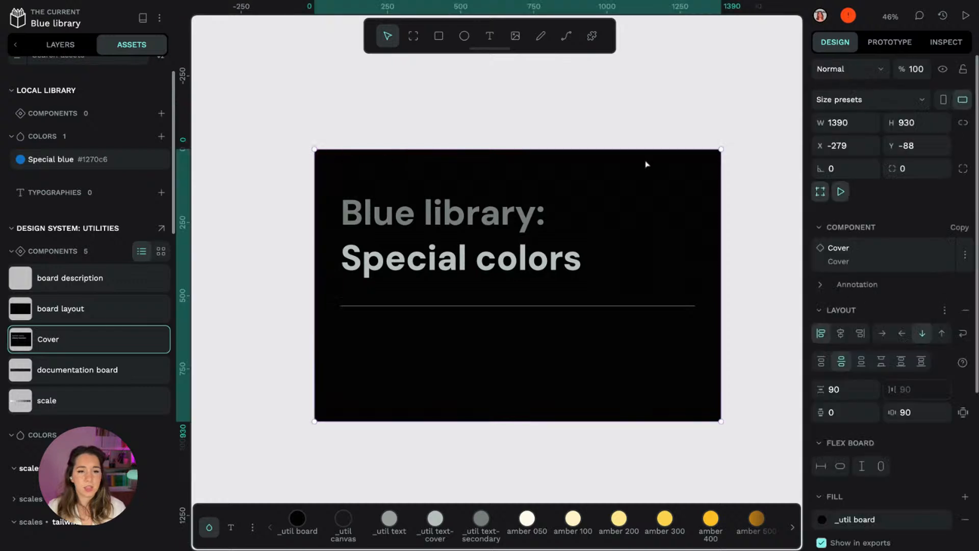
pyautogui.rightClick(454, 166)
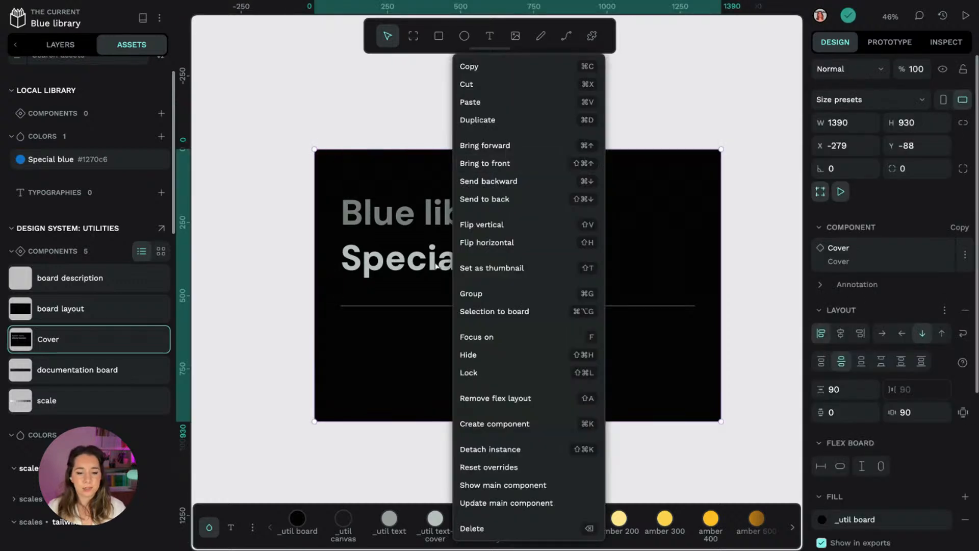
pyautogui.click(499, 272)
pyautogui.click(341, 125)
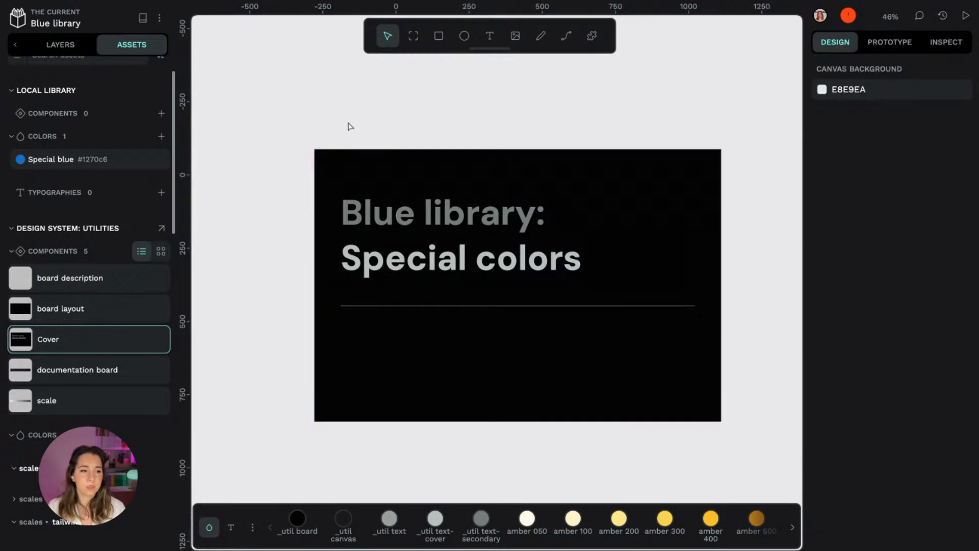
pyautogui.click(47, 47)
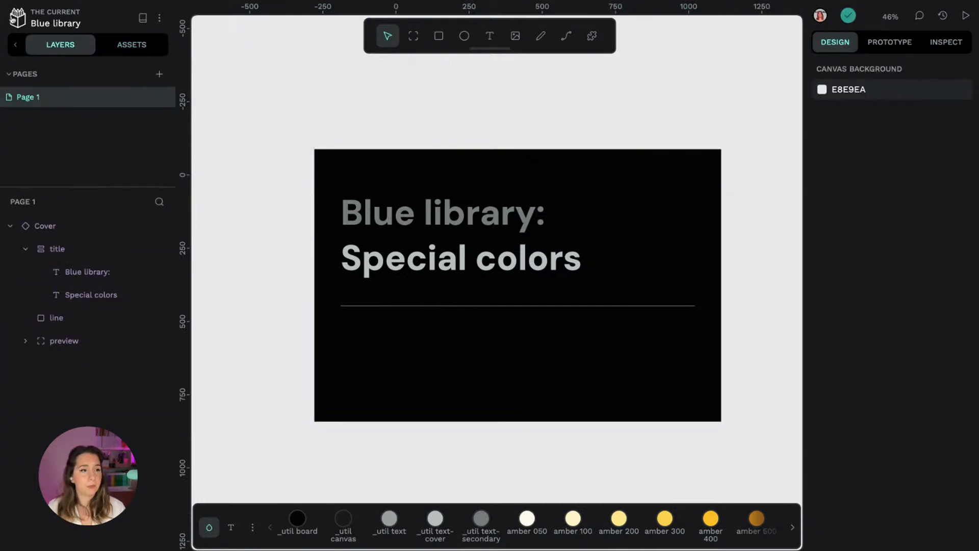
# Step: Return to the projects overview, examine the three shared-library options for exporting Site mockup as a Penpot file, and cancel the export
pyautogui.click(17, 20)
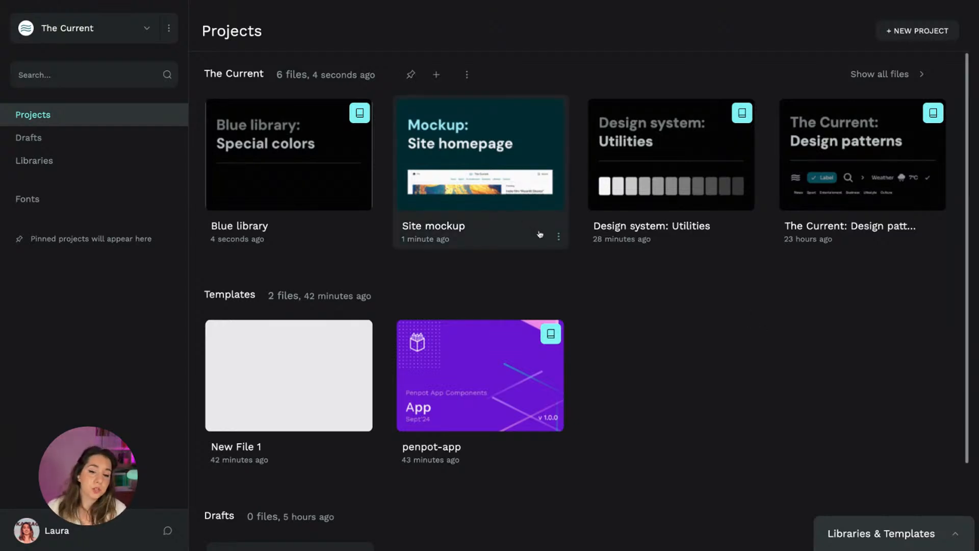
pyautogui.click(558, 237)
pyautogui.click(559, 236)
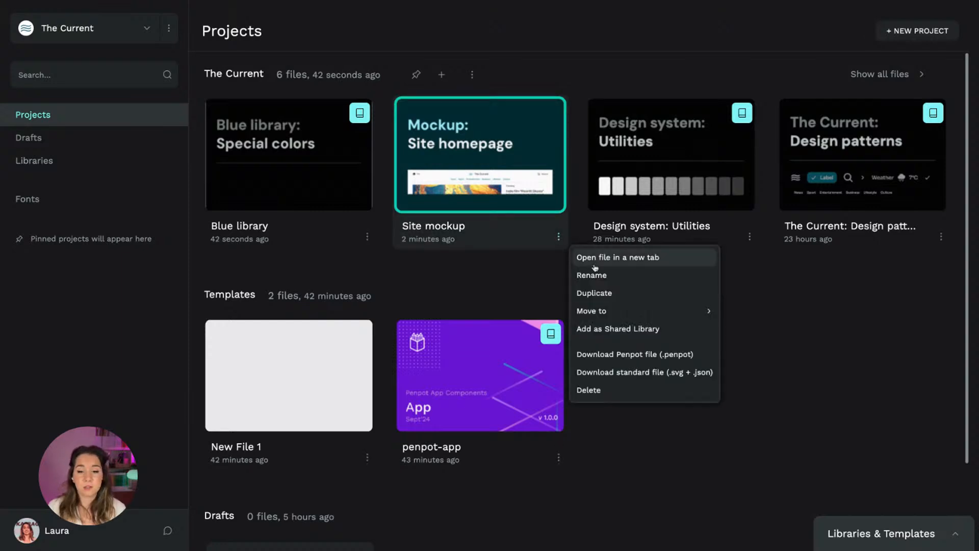
pyautogui.click(611, 355)
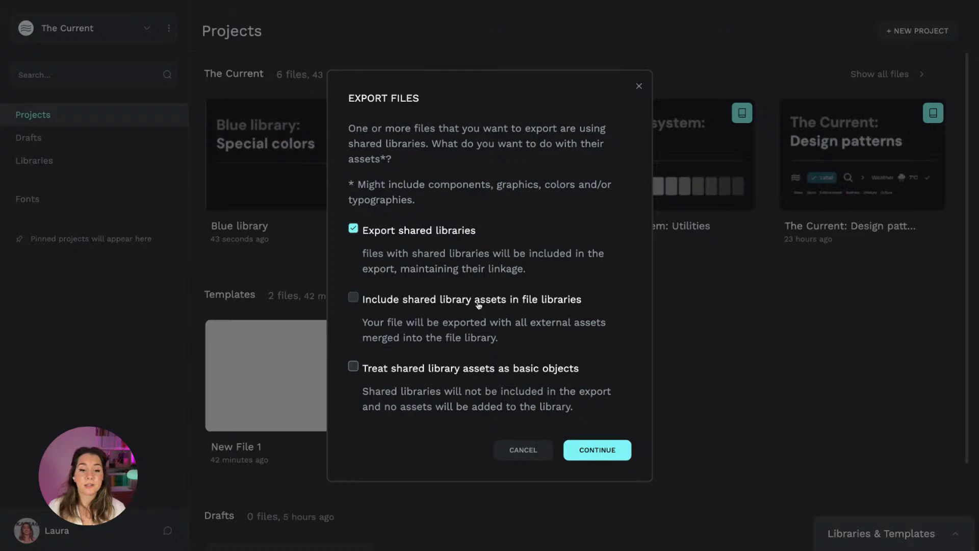
pyautogui.click(353, 297)
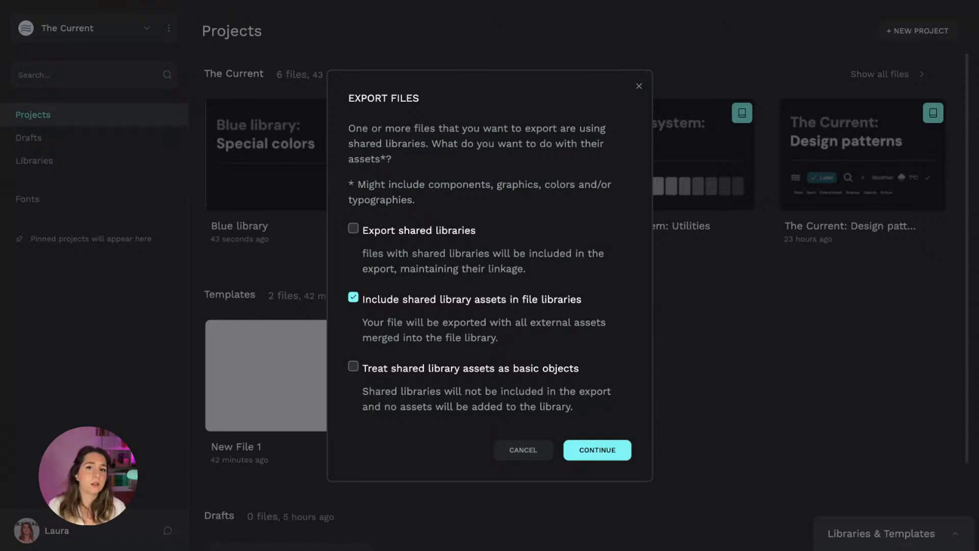
pyautogui.click(462, 368)
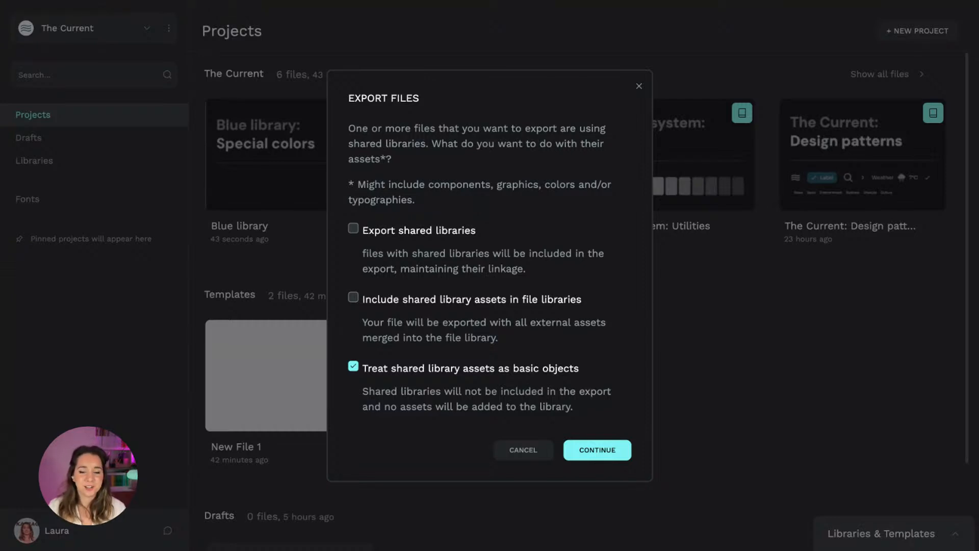
pyautogui.click(504, 456)
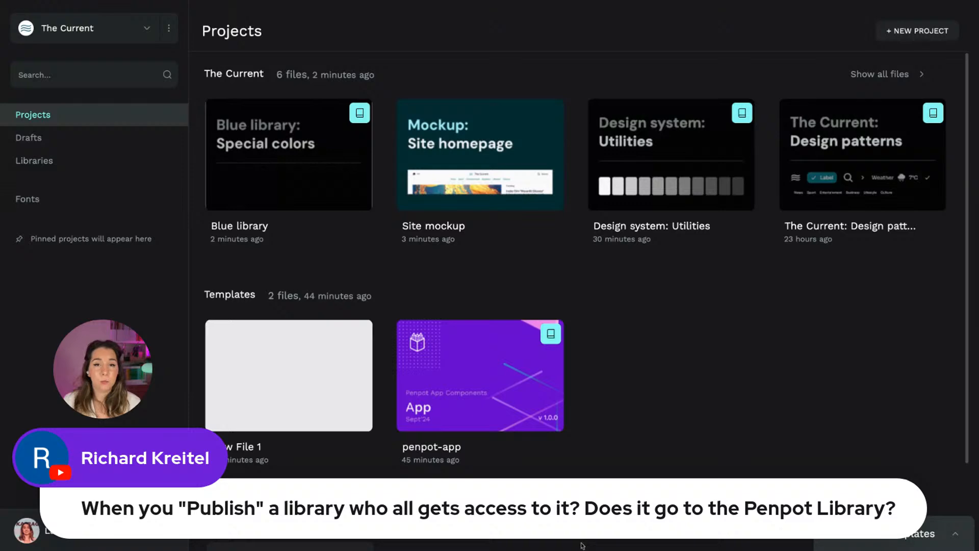
# Step: View the projects of the Your Penpot team and switch back to The Current team
pyautogui.click(132, 27)
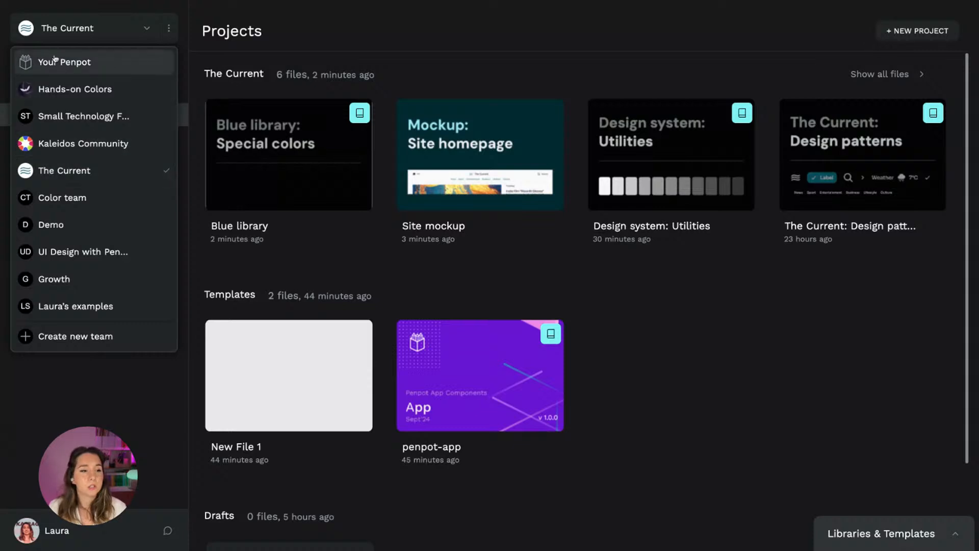
pyautogui.click(45, 60)
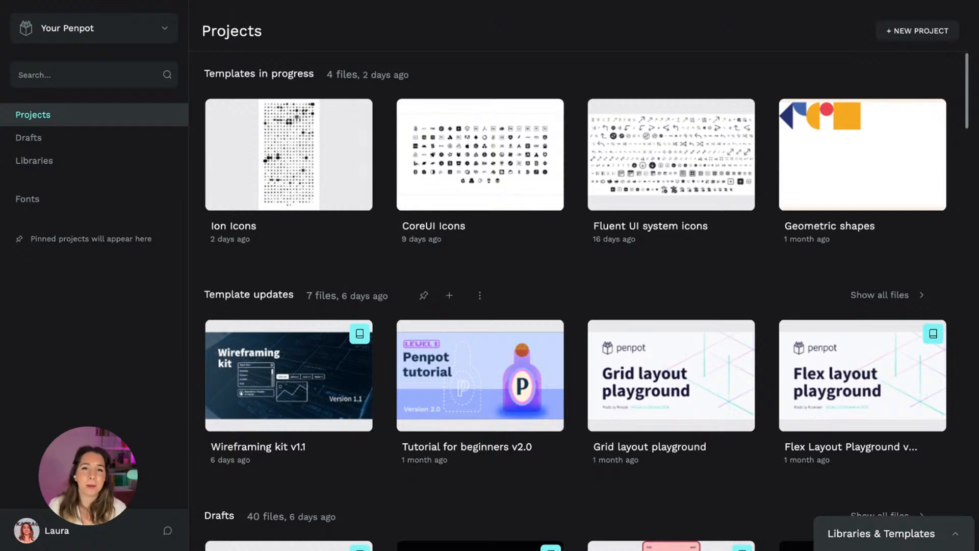
pyautogui.click(139, 34)
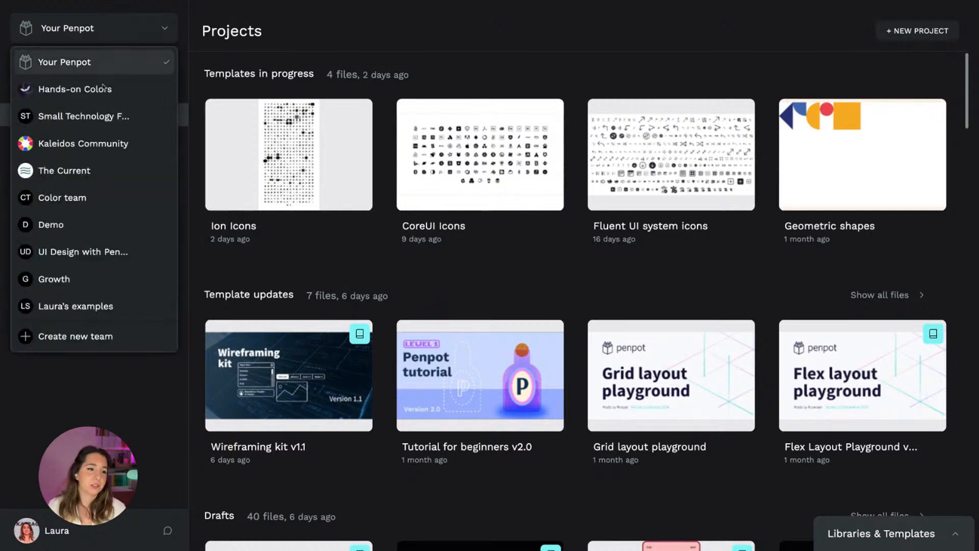
pyautogui.click(85, 172)
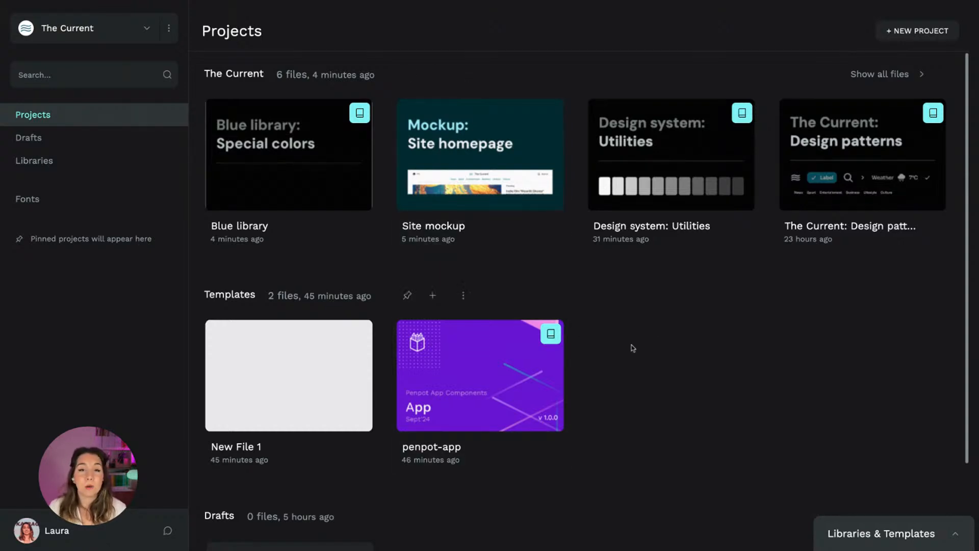
# Step: Open the Site mockup file and look over the homepage boards for the different screen widths
pyautogui.doubleClick(473, 183)
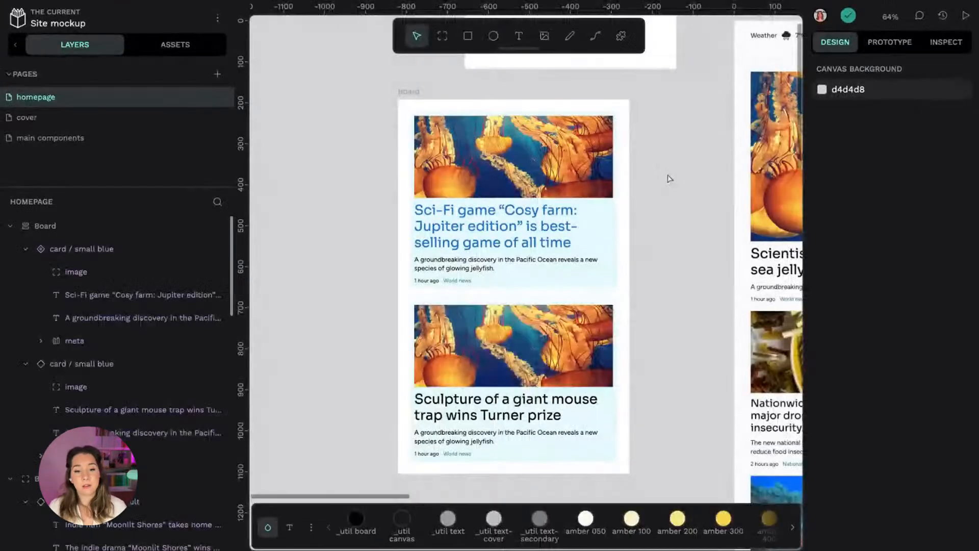
pyautogui.hscroll(8, 697, 154)
pyautogui.scroll(-2, 525, 235)
pyautogui.scroll(-2, 525, 236)
pyautogui.hscroll(2, 480, 189)
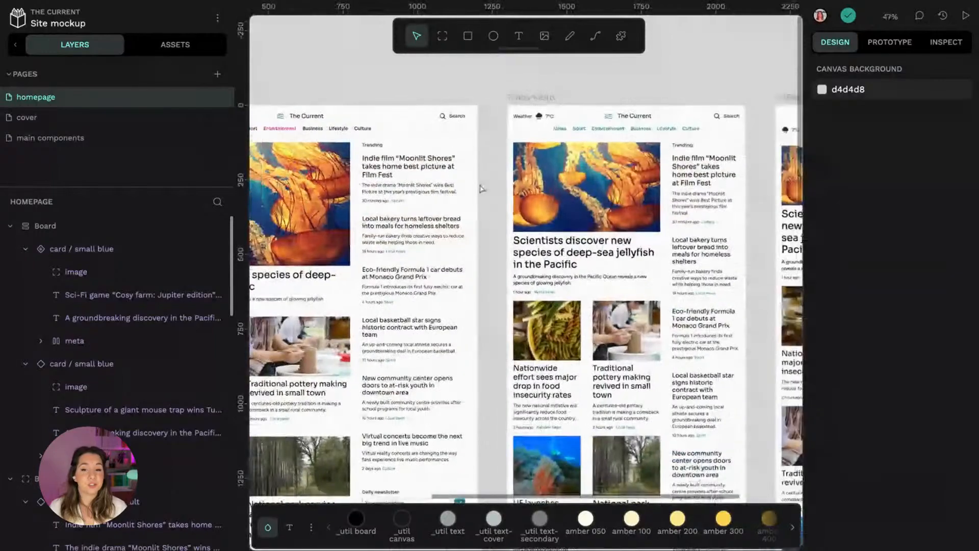
pyautogui.hscroll(-2, 384, 65)
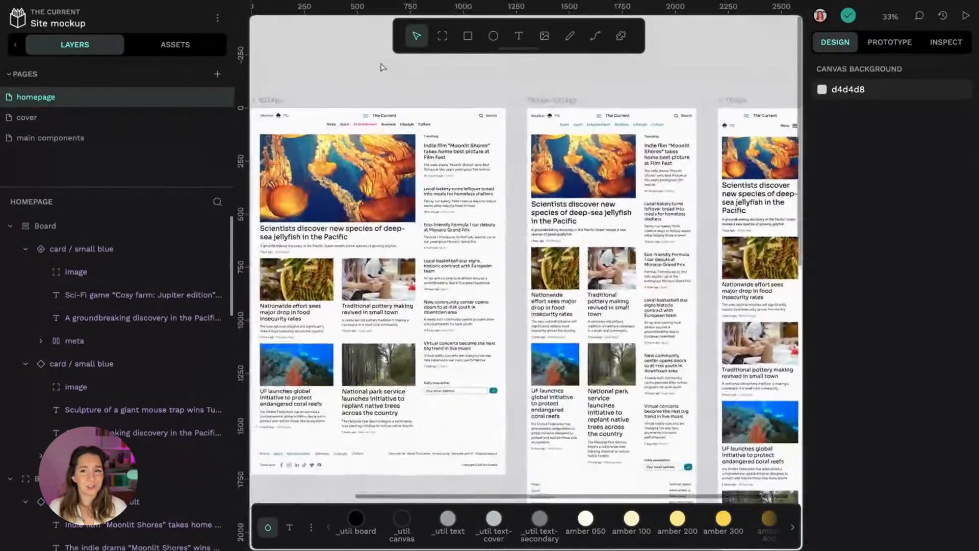
pyautogui.scroll(-1, 385, 66)
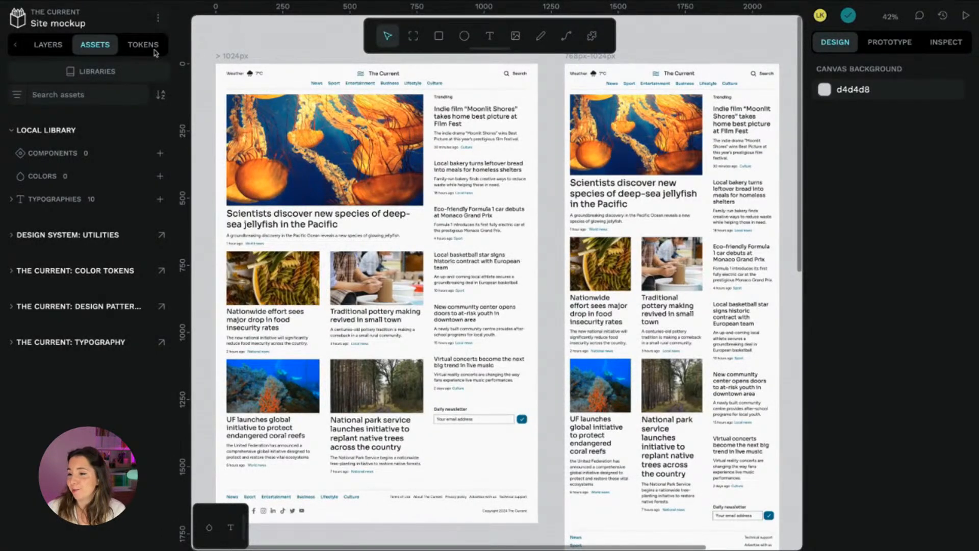
# Step: Create a border radius token named borderradius.default with the value 10 in the Global token set
pyautogui.click(152, 47)
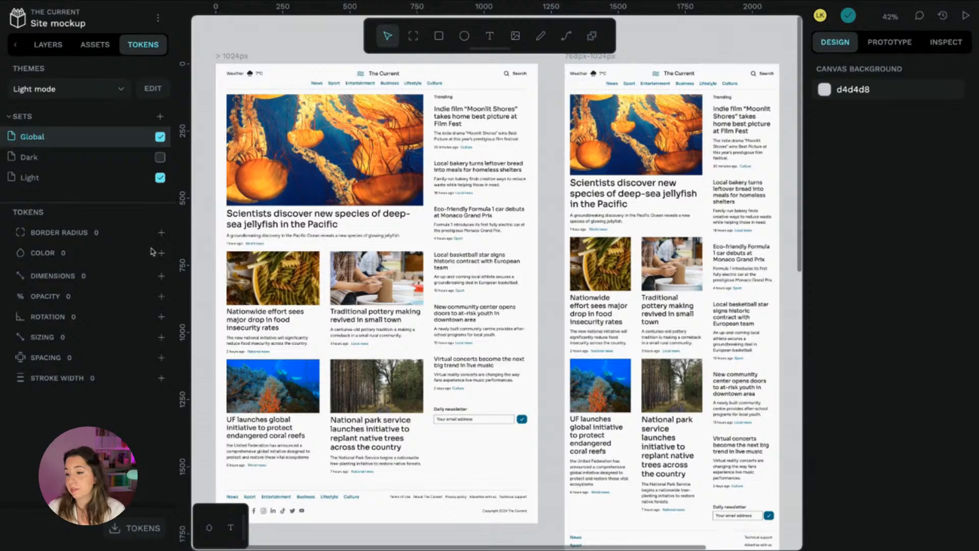
pyautogui.click(161, 233)
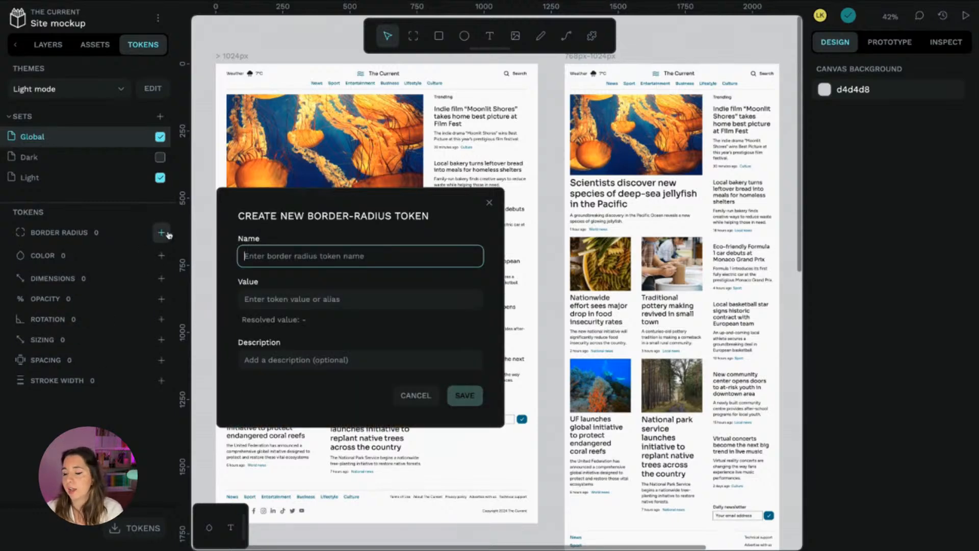
pyautogui.write('border')
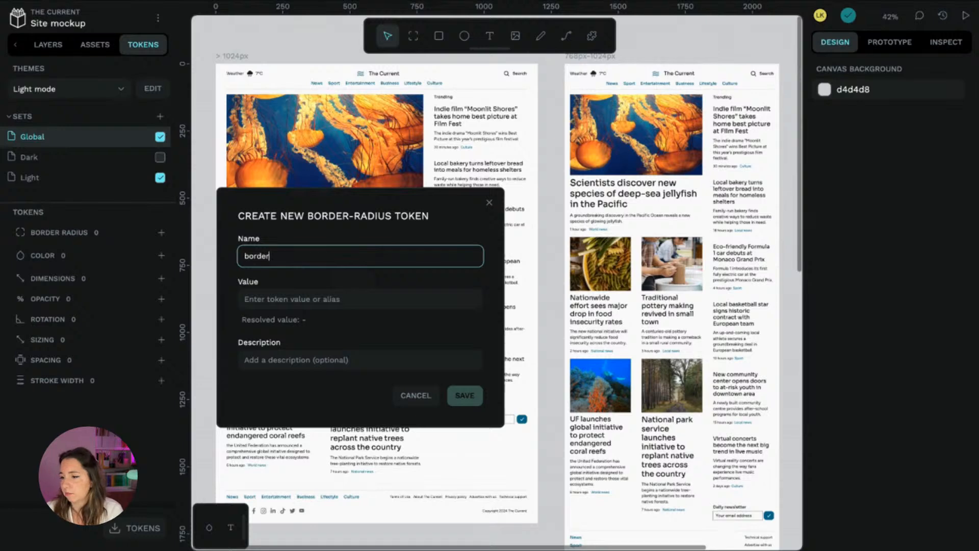
pyautogui.write('radius.default')
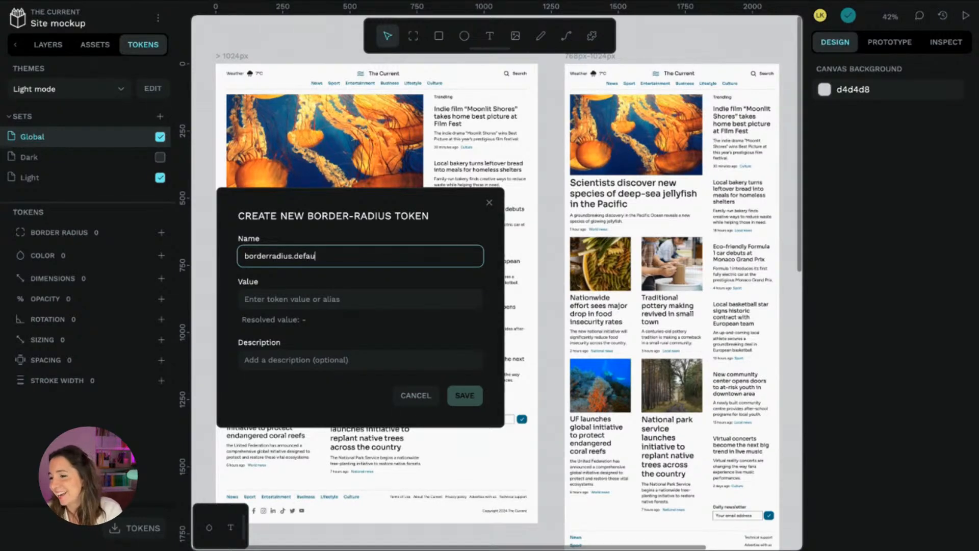
pyautogui.click(305, 300)
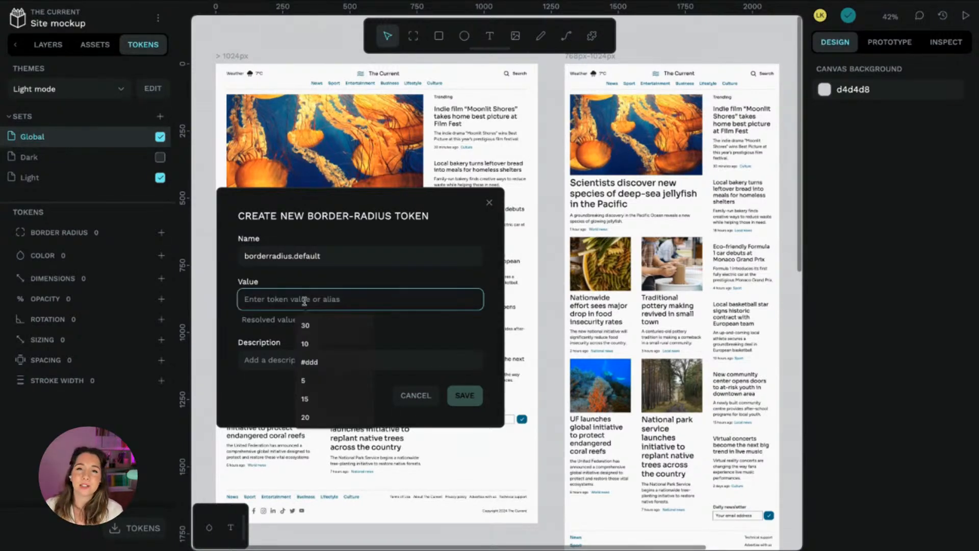
pyautogui.write('10')
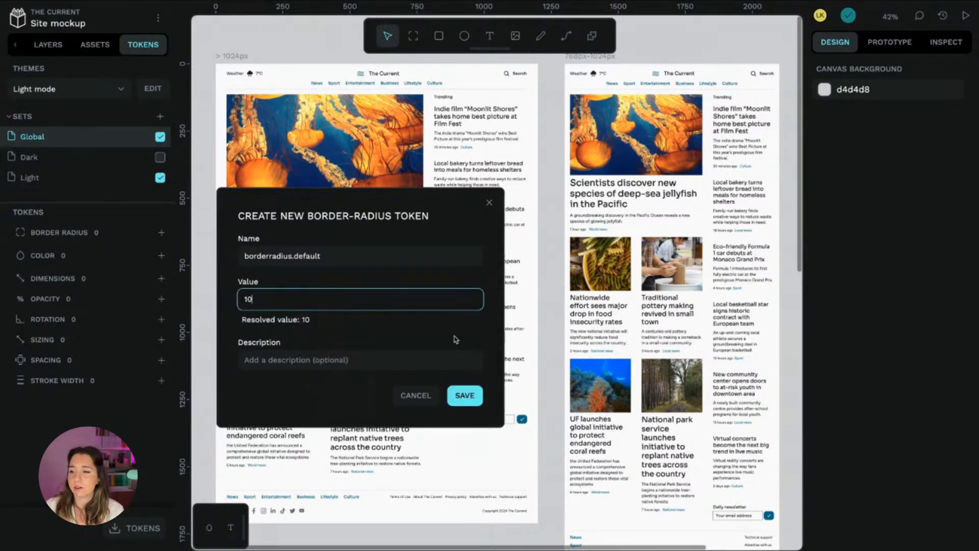
pyautogui.click(469, 399)
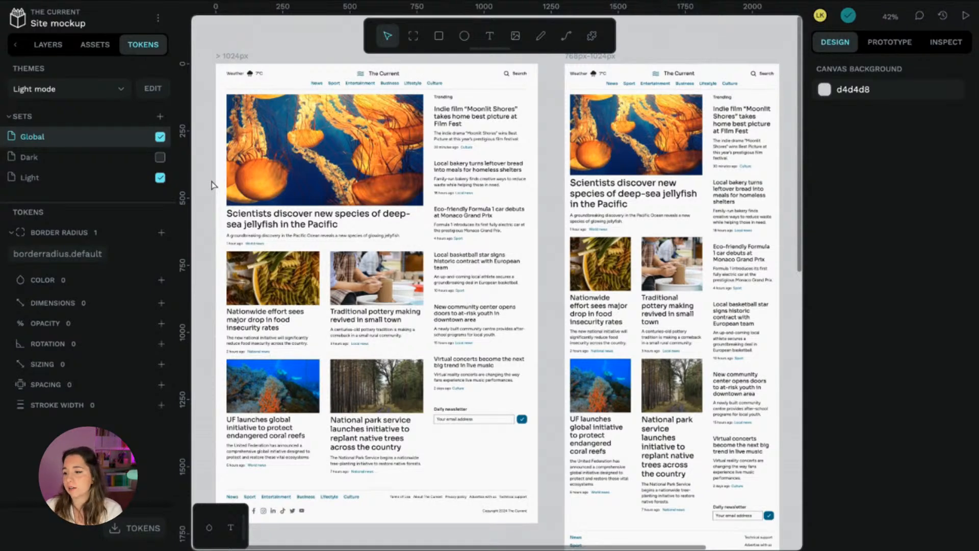
# Step: Replace the > 1024px board's lm bg-body fill with the bg.body color token from the Light set
pyautogui.click(42, 182)
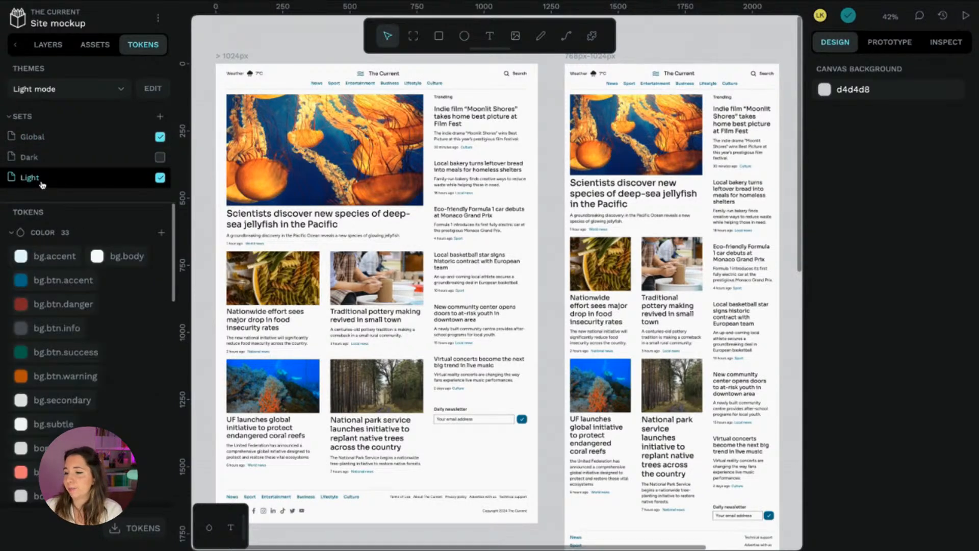
pyautogui.moveTo(174, 240)
pyautogui.mouseDown()
pyautogui.moveTo(162, 427)
pyautogui.moveTo(167, 232)
pyautogui.mouseUp()
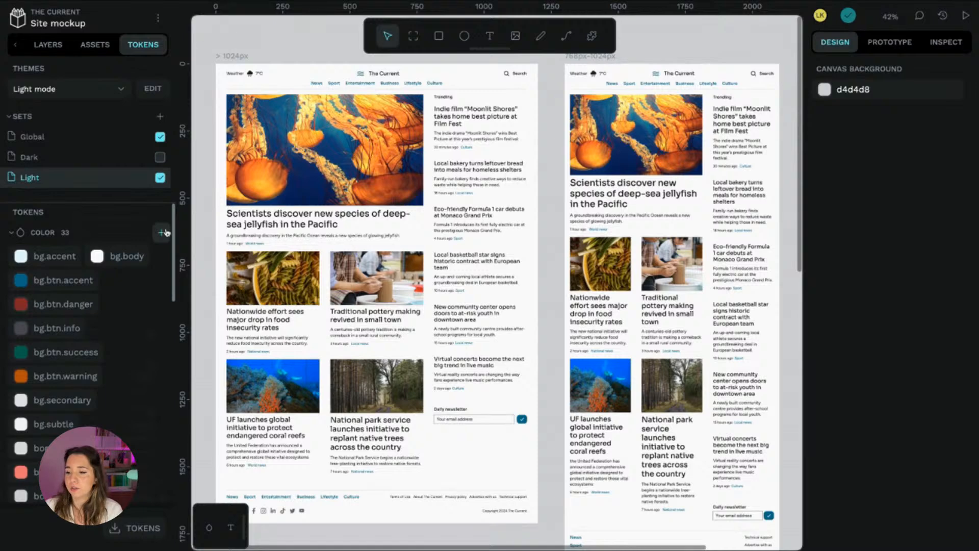
pyautogui.click(226, 57)
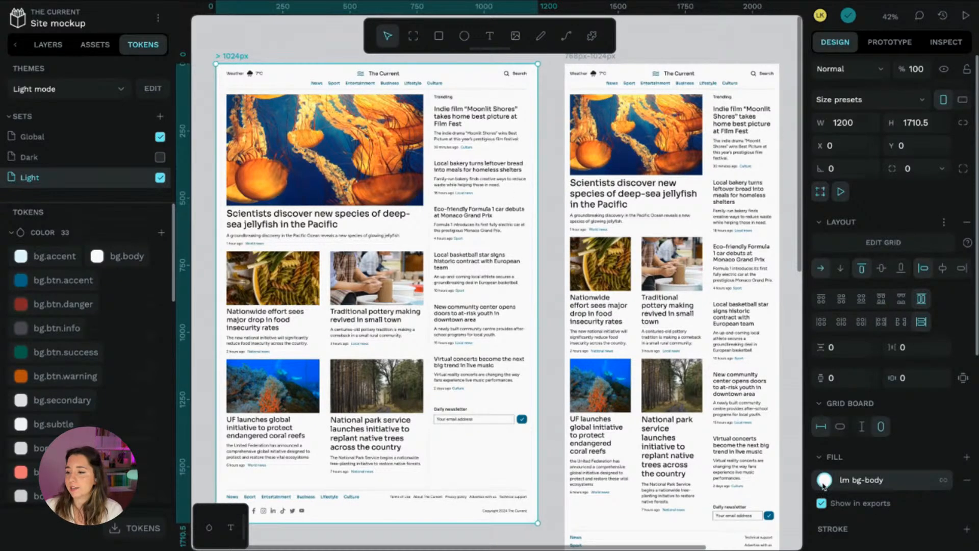
pyautogui.click(966, 480)
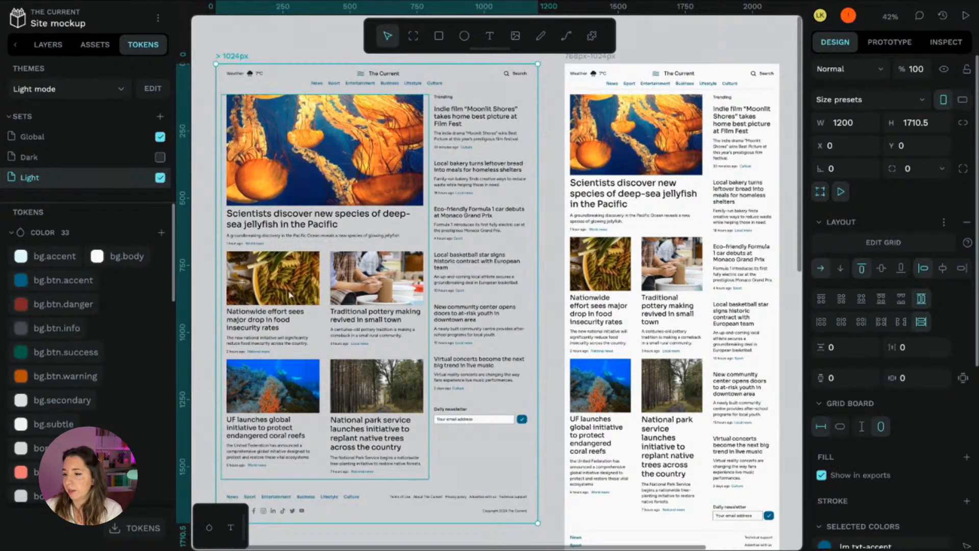
pyautogui.click(114, 260)
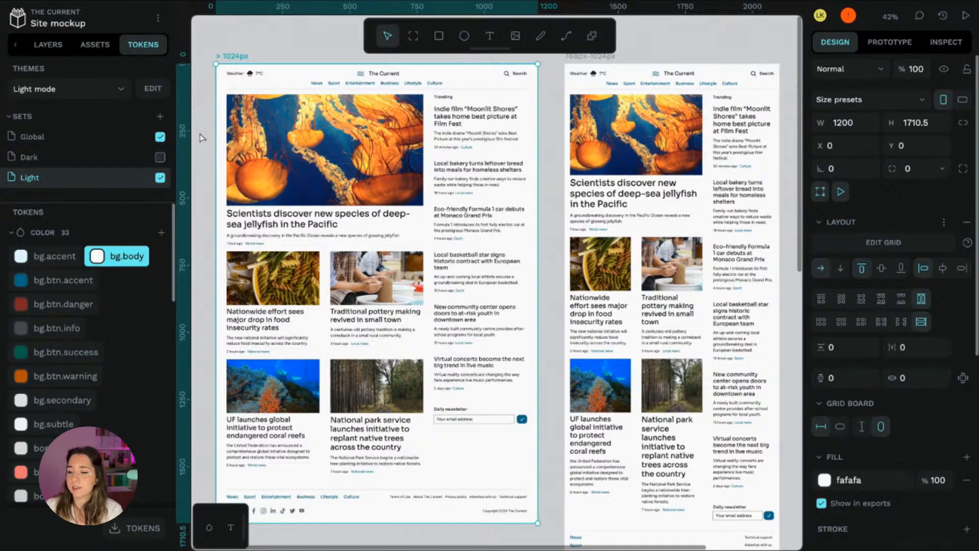
# Step: Display the Dark set's tokens and preview the boards in the Dark mode theme before returning to Light mode
pyautogui.click(111, 157)
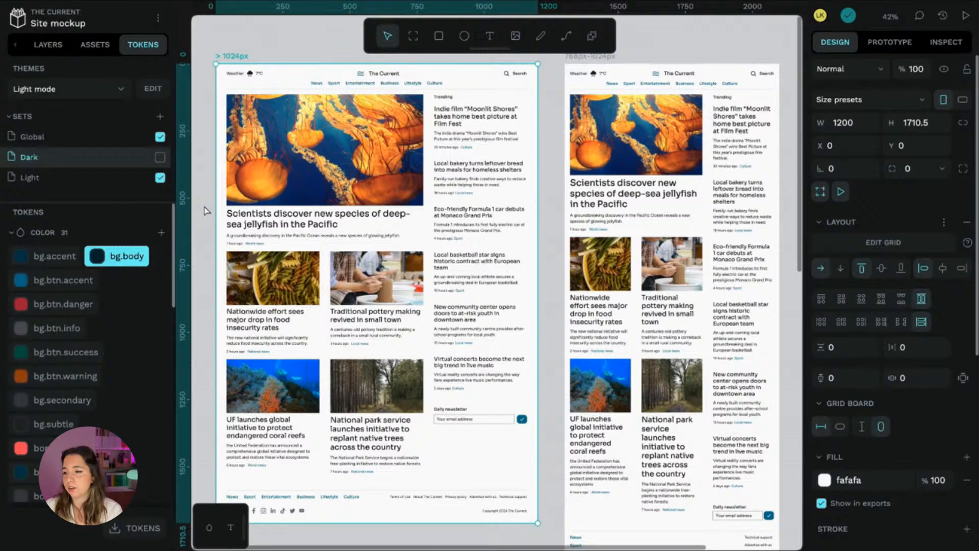
pyautogui.click(82, 88)
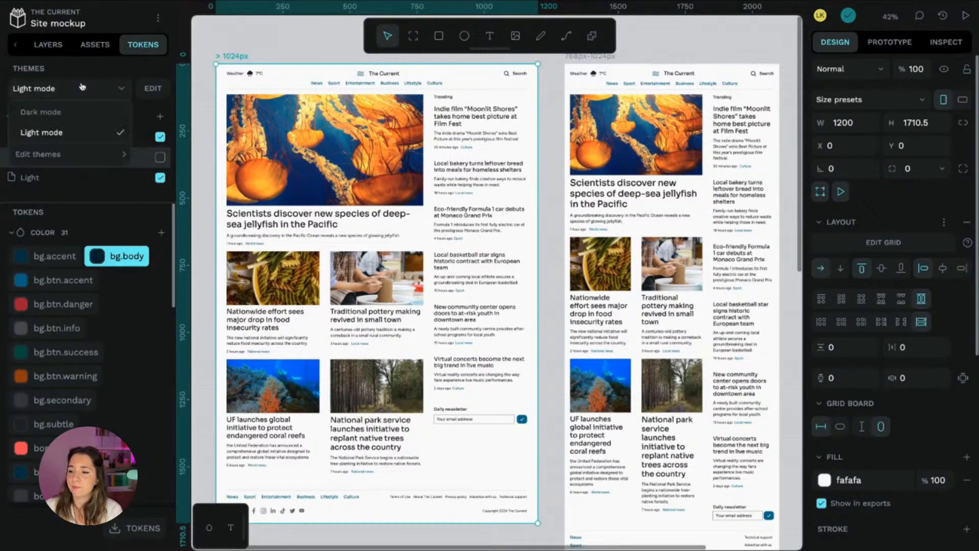
pyautogui.click(81, 111)
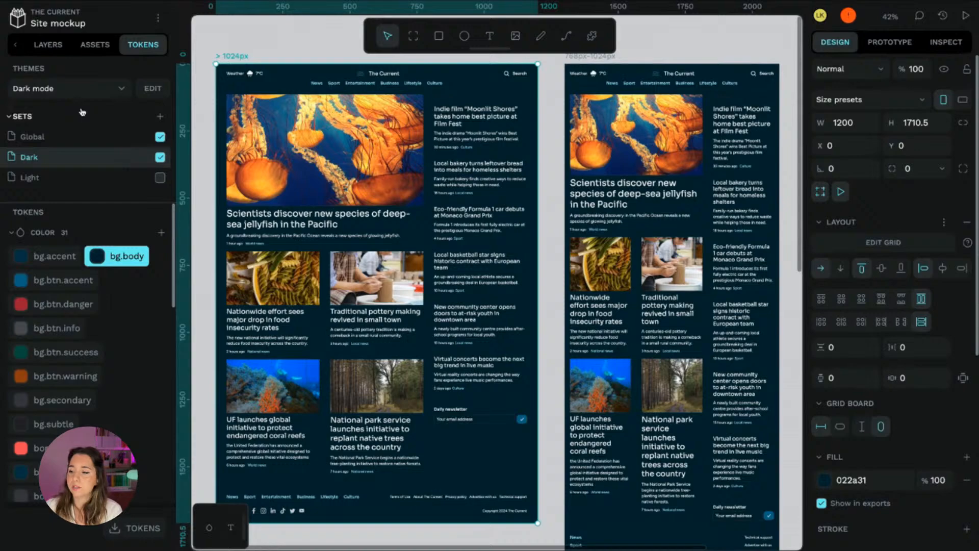
pyautogui.click(76, 89)
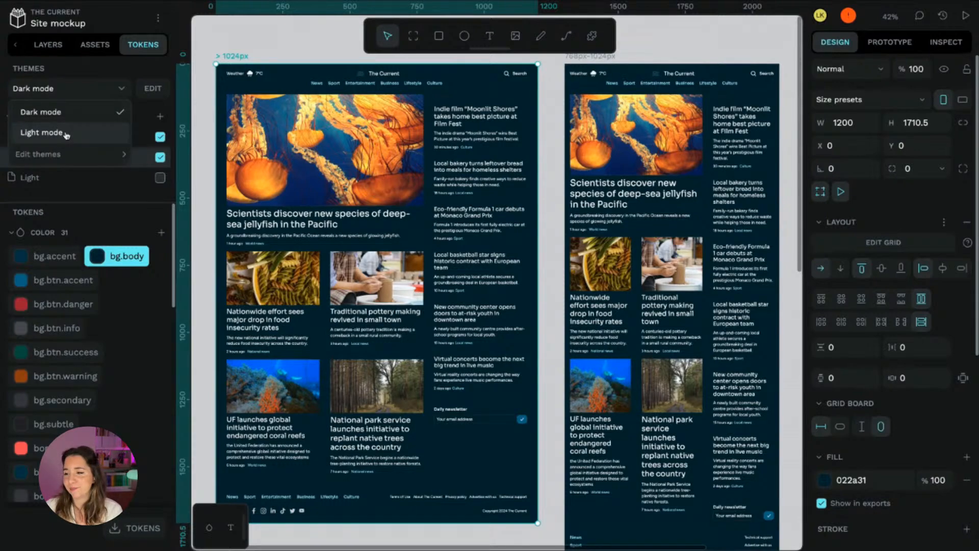
pyautogui.click(42, 133)
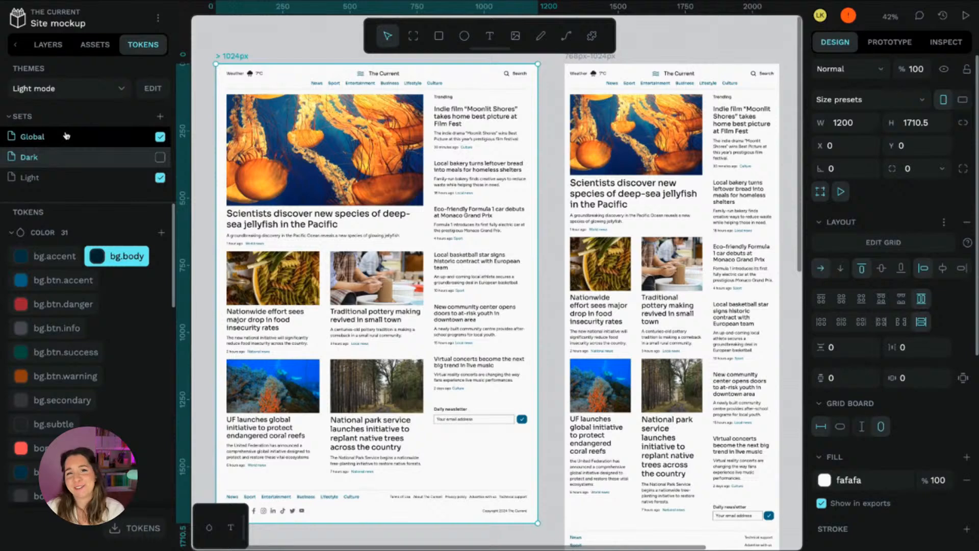
# Step: Switch the theme to Dark mode once more, restore Light mode, and deselect the board
pyautogui.click(65, 91)
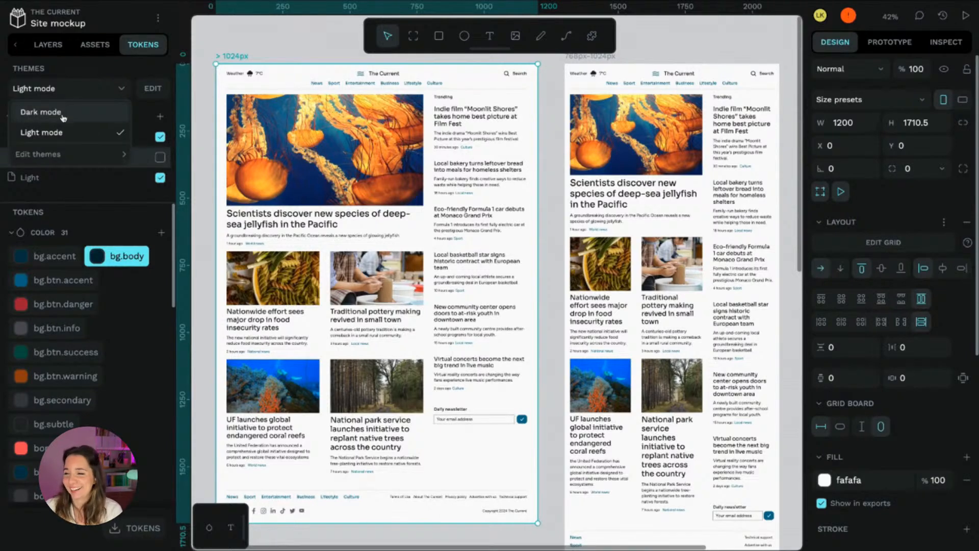
pyautogui.click(64, 113)
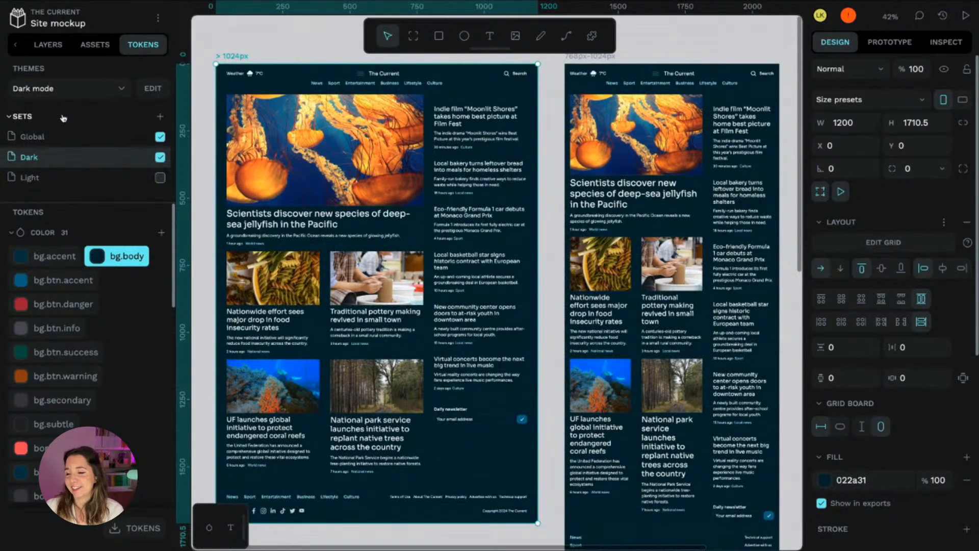
pyautogui.click(71, 88)
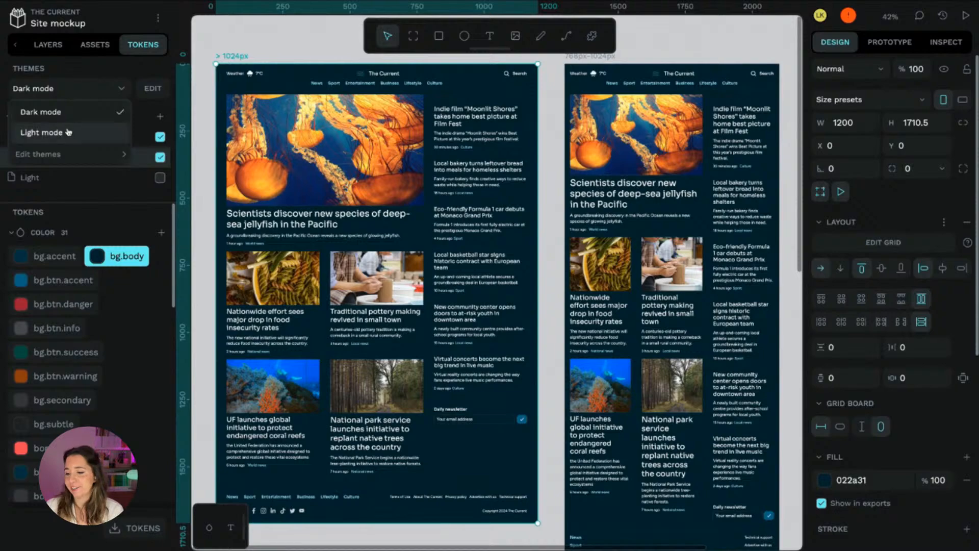
pyautogui.click(68, 132)
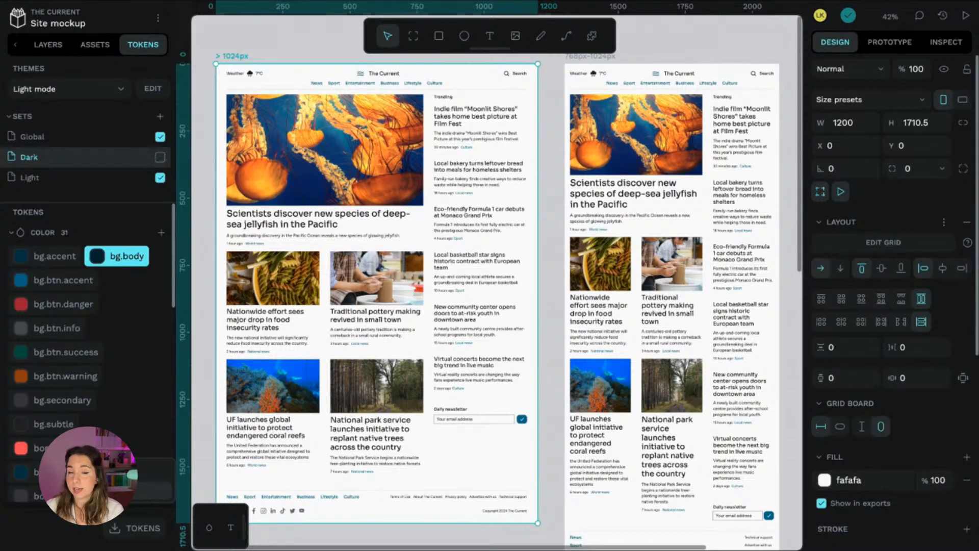
pyautogui.click(228, 40)
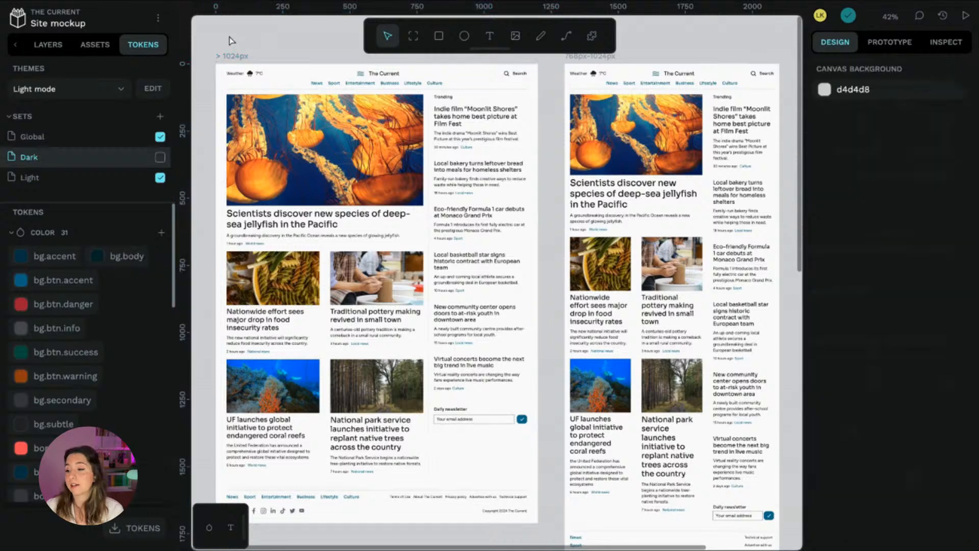